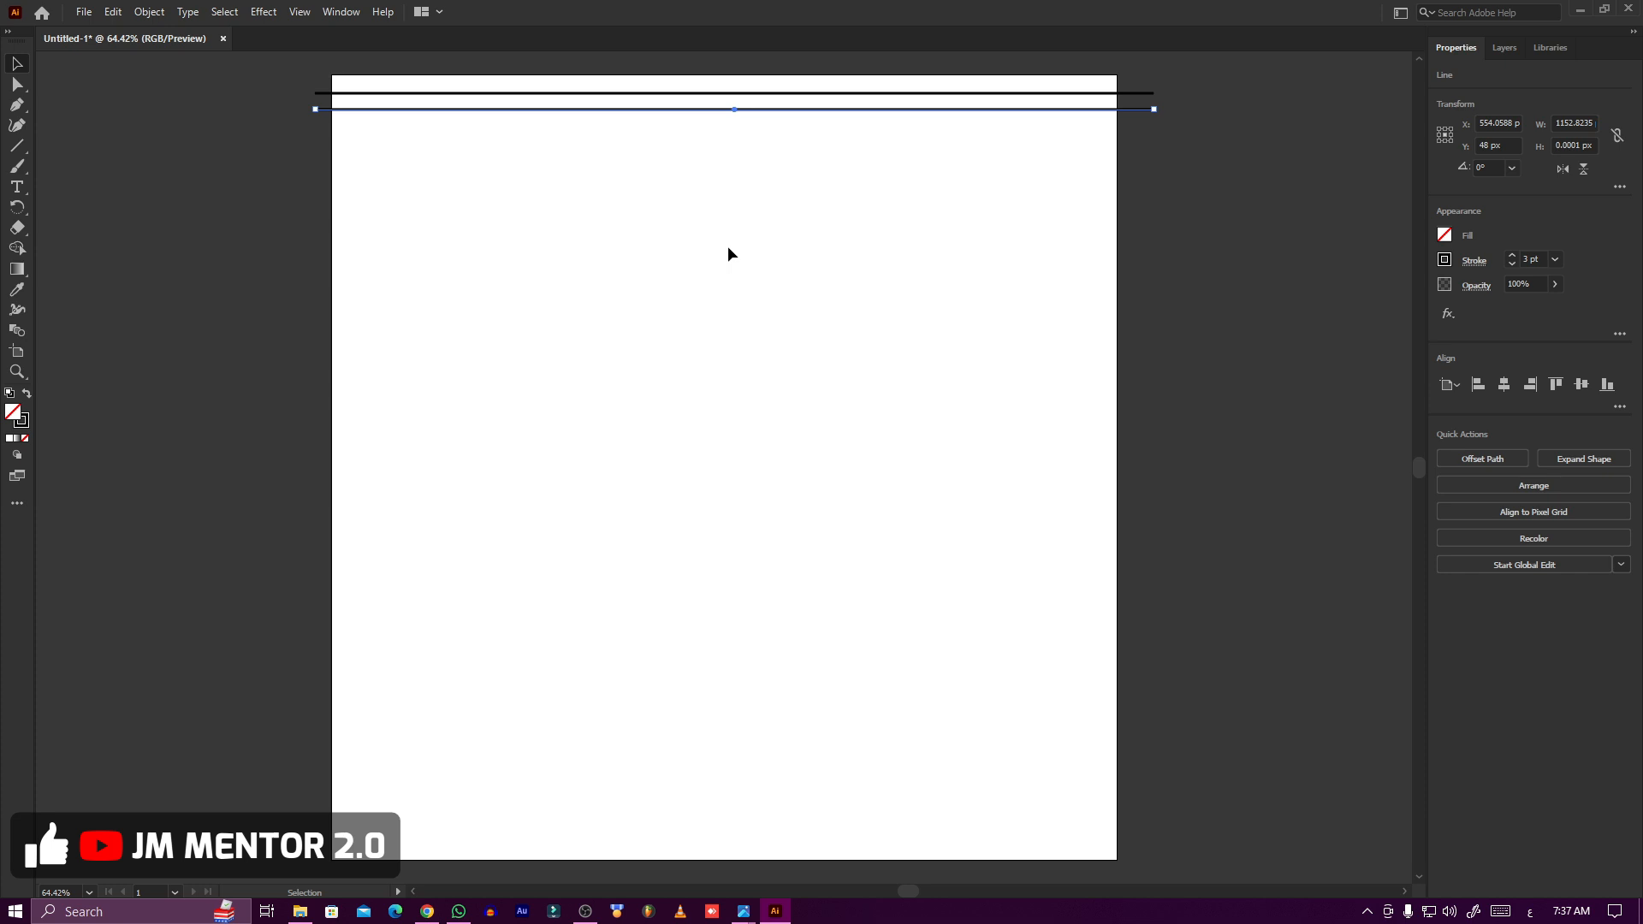
Repeat the last line duplication down the artboard until evenly spaced horizontal lines reach its lower edge.
key("ctrl")
key("ctrl+d")
key("ctrl+d")
key("ctrl+d")
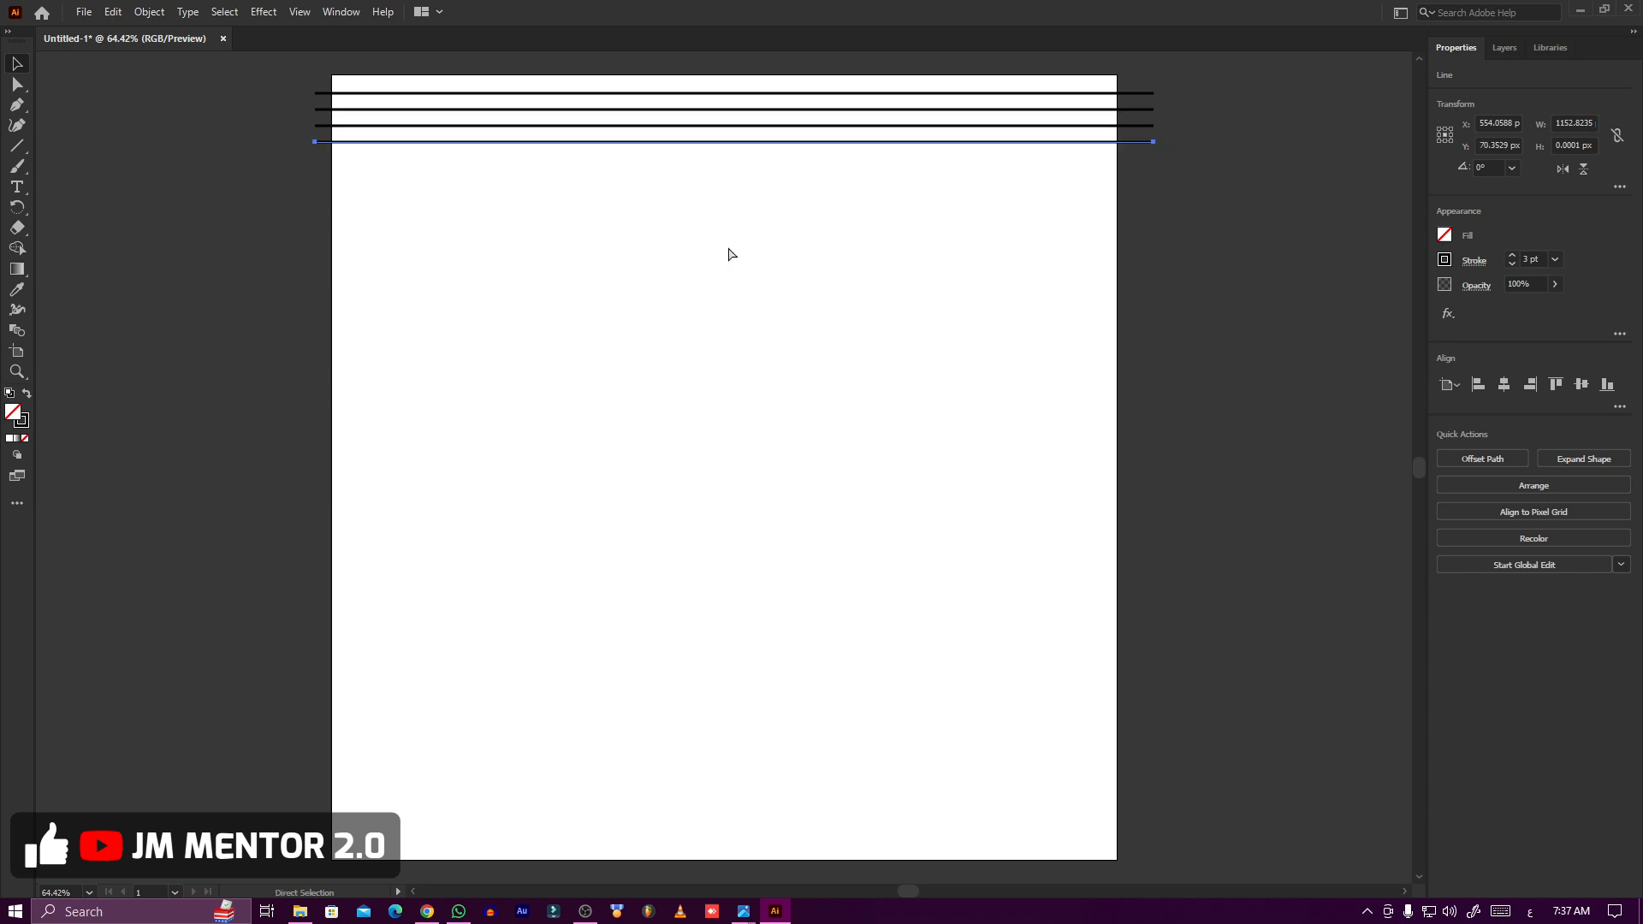
key("ctrl+d")
key("ctrl+d")
key("ctrl+d")
key("ctrl+d")
key("ctrl+d")
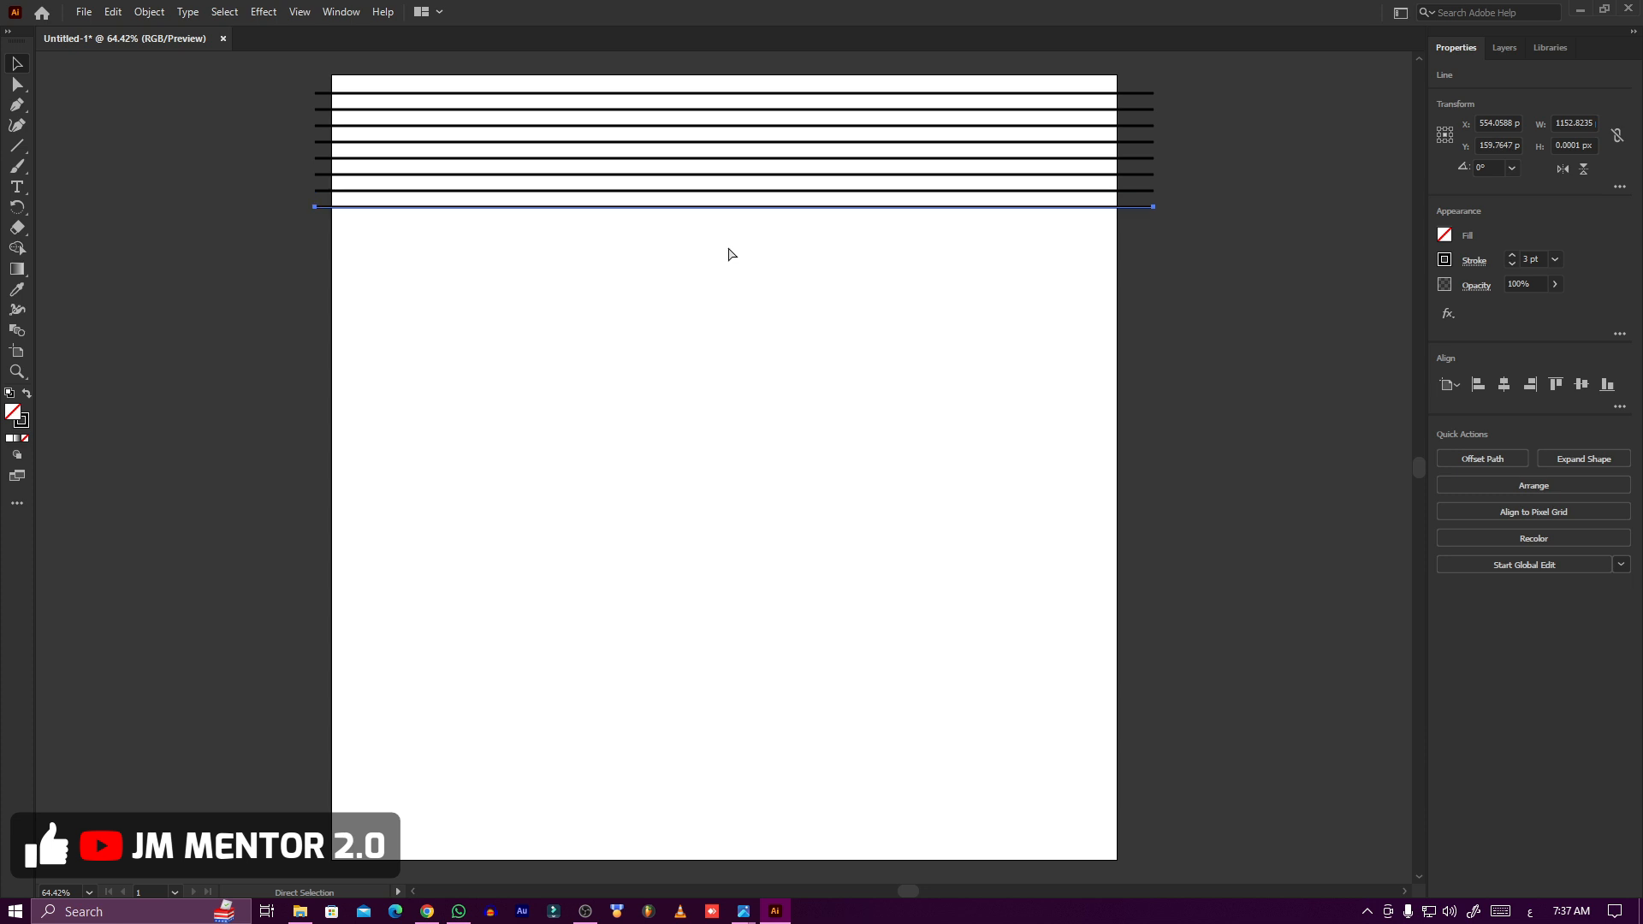
key("ctrl+d")
key("ctrl+d")
key("ctrl+d")
key("ctrl+d")
key("ctrl+d")
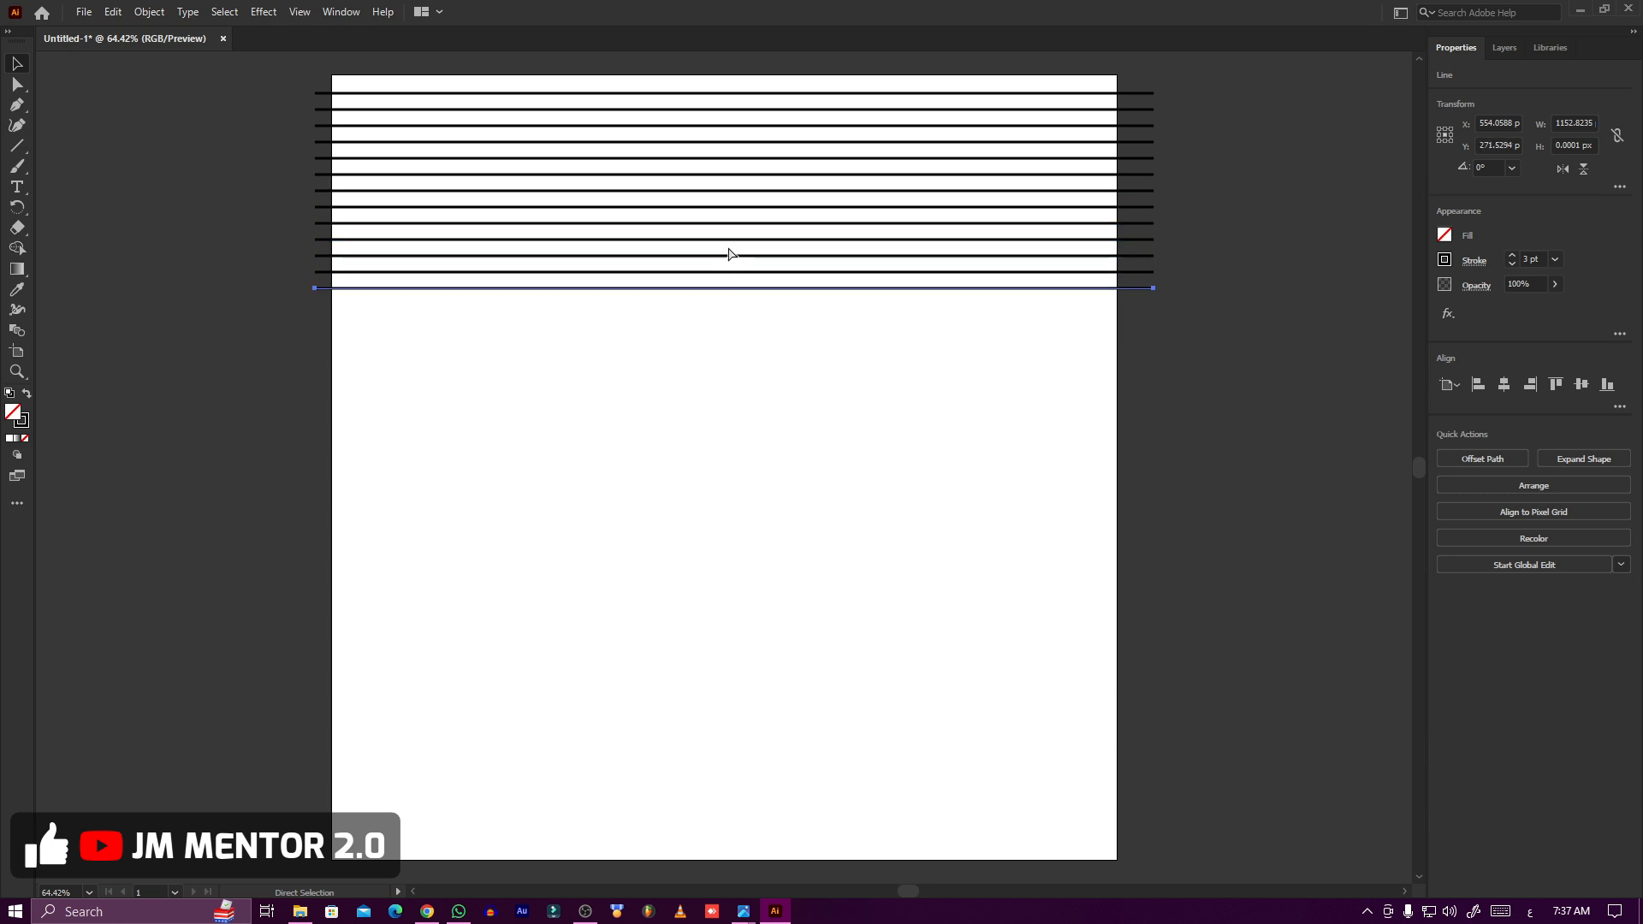
key("ctrl+d")
key("ctrl+d")
key("ctrl+d")
key("ctrl+d")
key("ctrl+d")
key("ctrl+d")
key("ctrl+d")
key("ctrl+d")
key("ctrl+d")
key("ctrl+d")
key("ctrl+d")
key("ctrl+d")
key("ctrl+d")
key("ctrl+d")
key("ctrl+d")
key("ctrl+d")
key("ctrl+d")
key("ctrl+d")
key("ctrl+d")
key("ctrl+d")
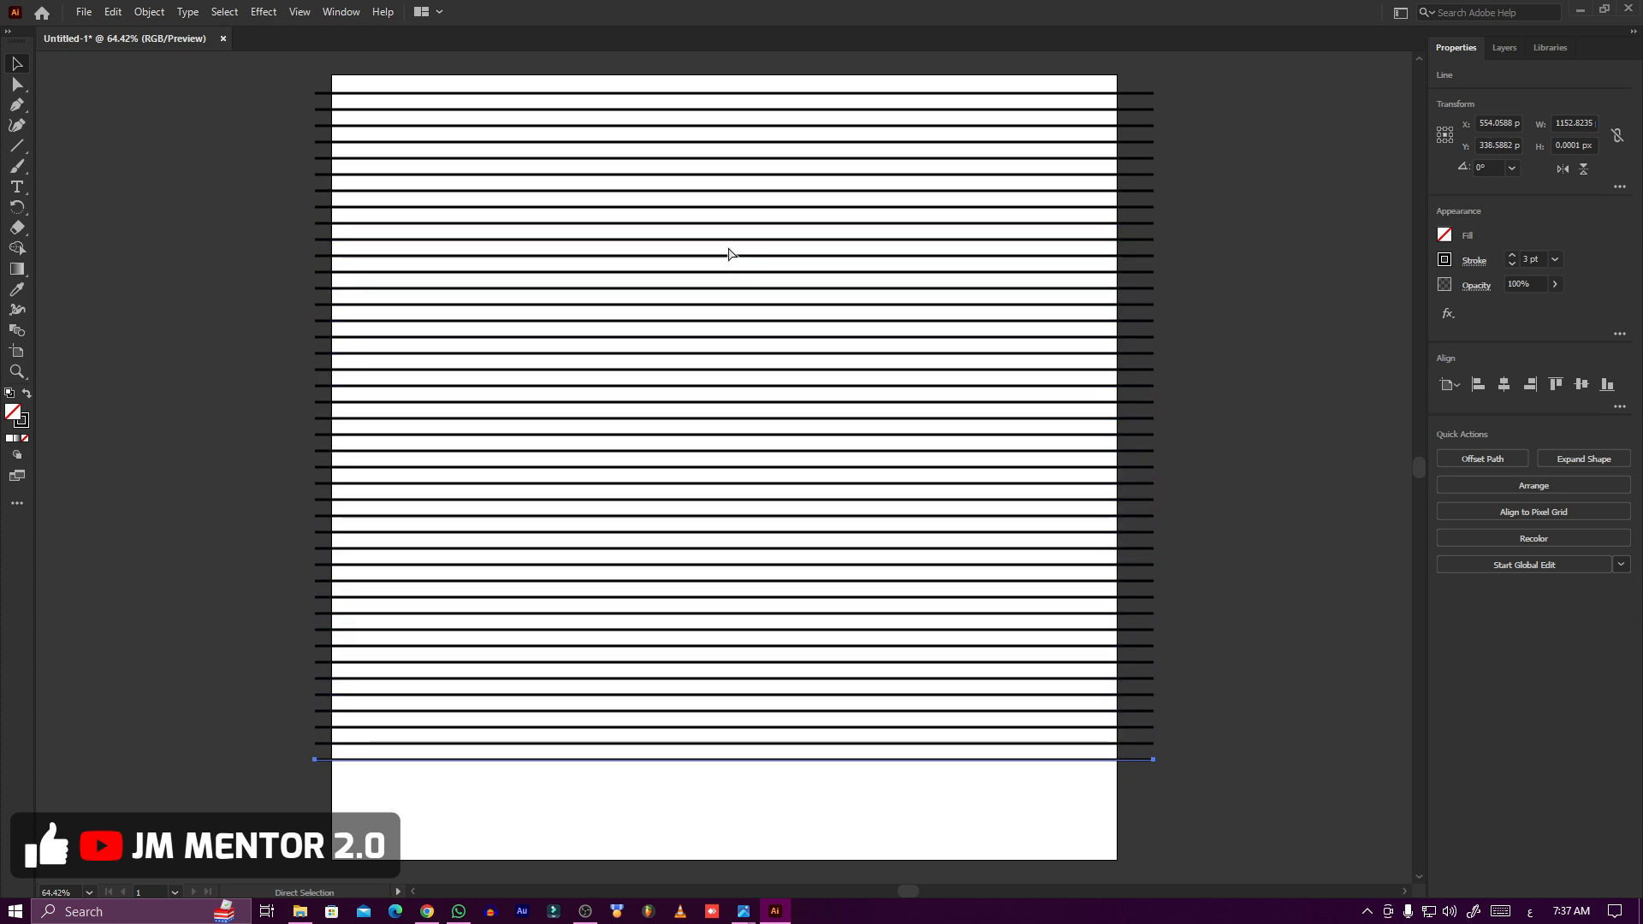
key("ctrl+d")
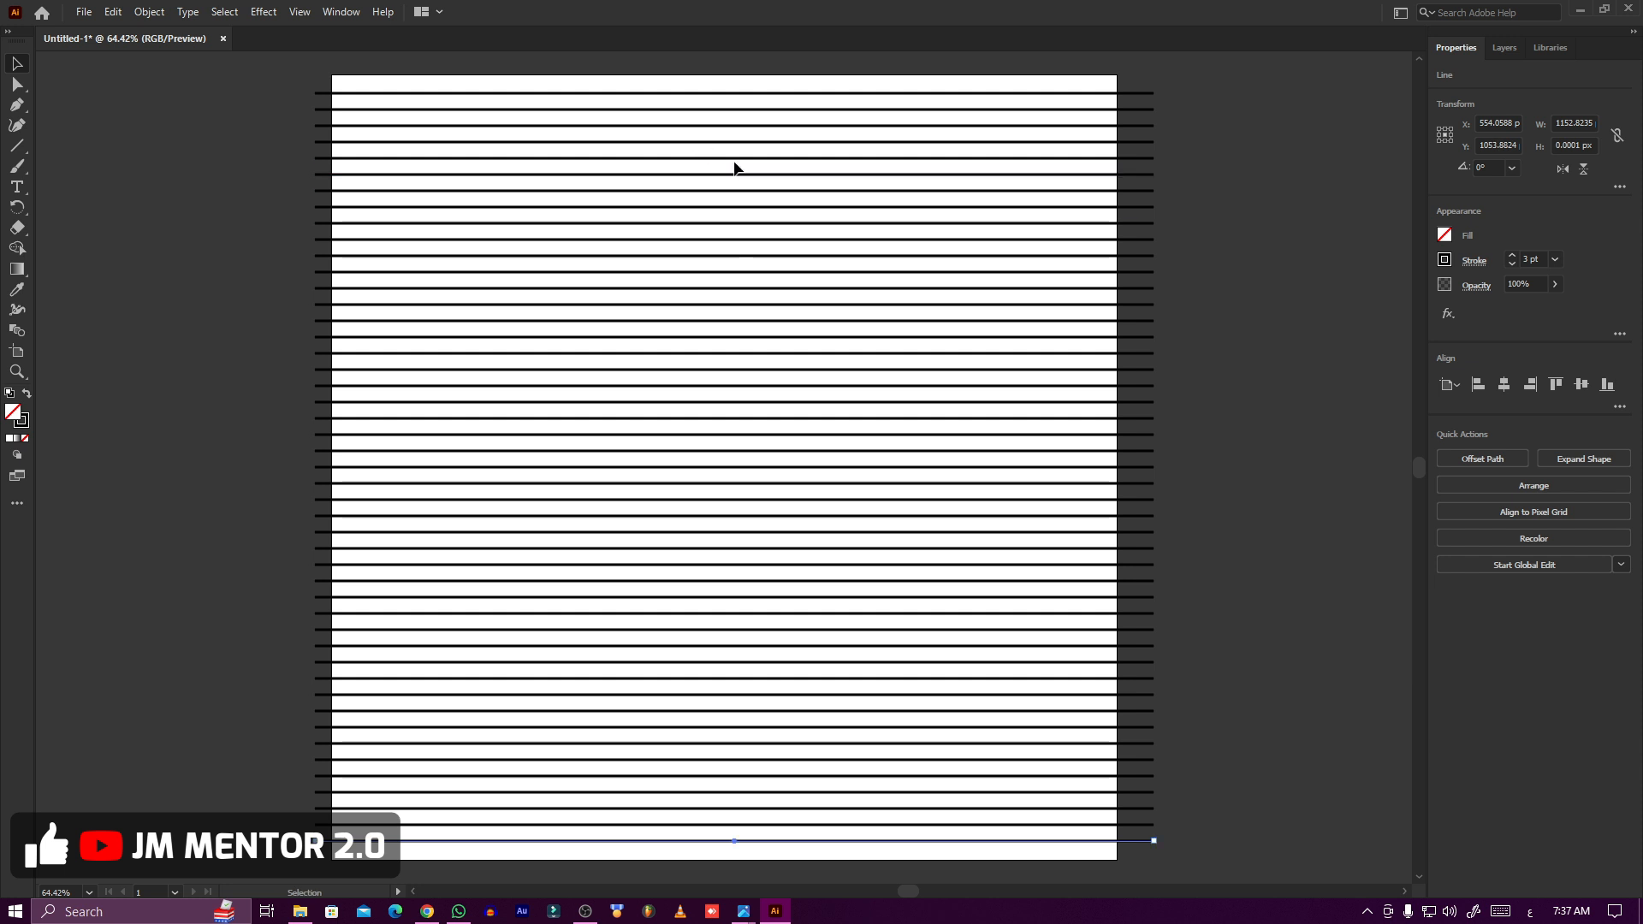
key("ctrl+h")
left_click(1194, 397)
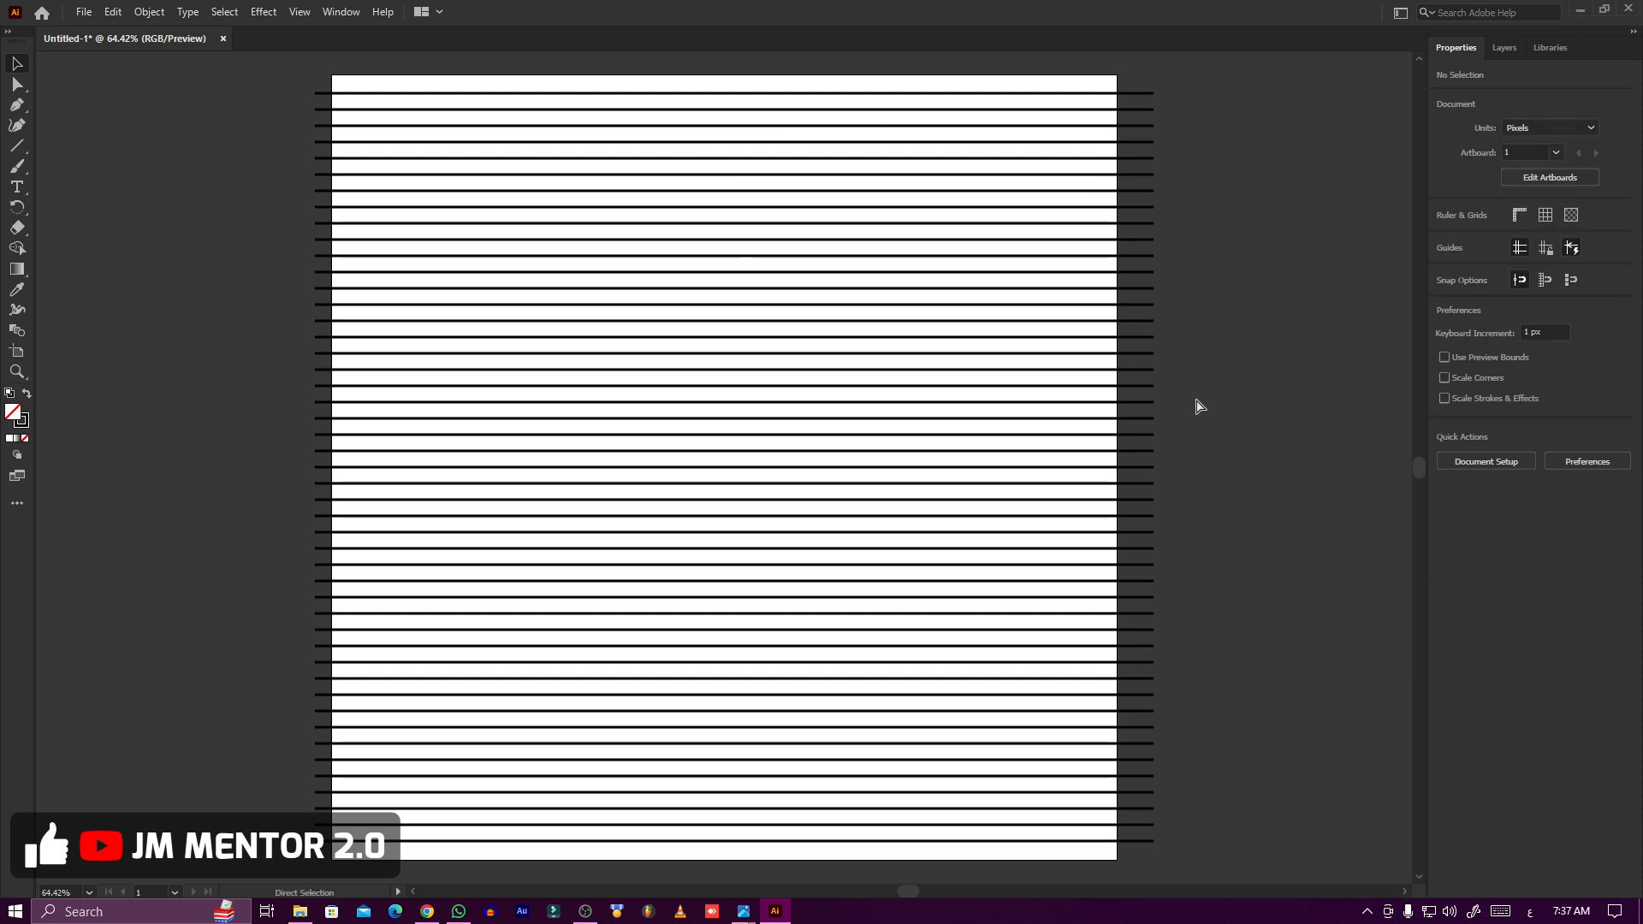
Copy and paste all the horizontal lines, then rotate the pasted set 90° to form a square grid.
key("ctrl+a")
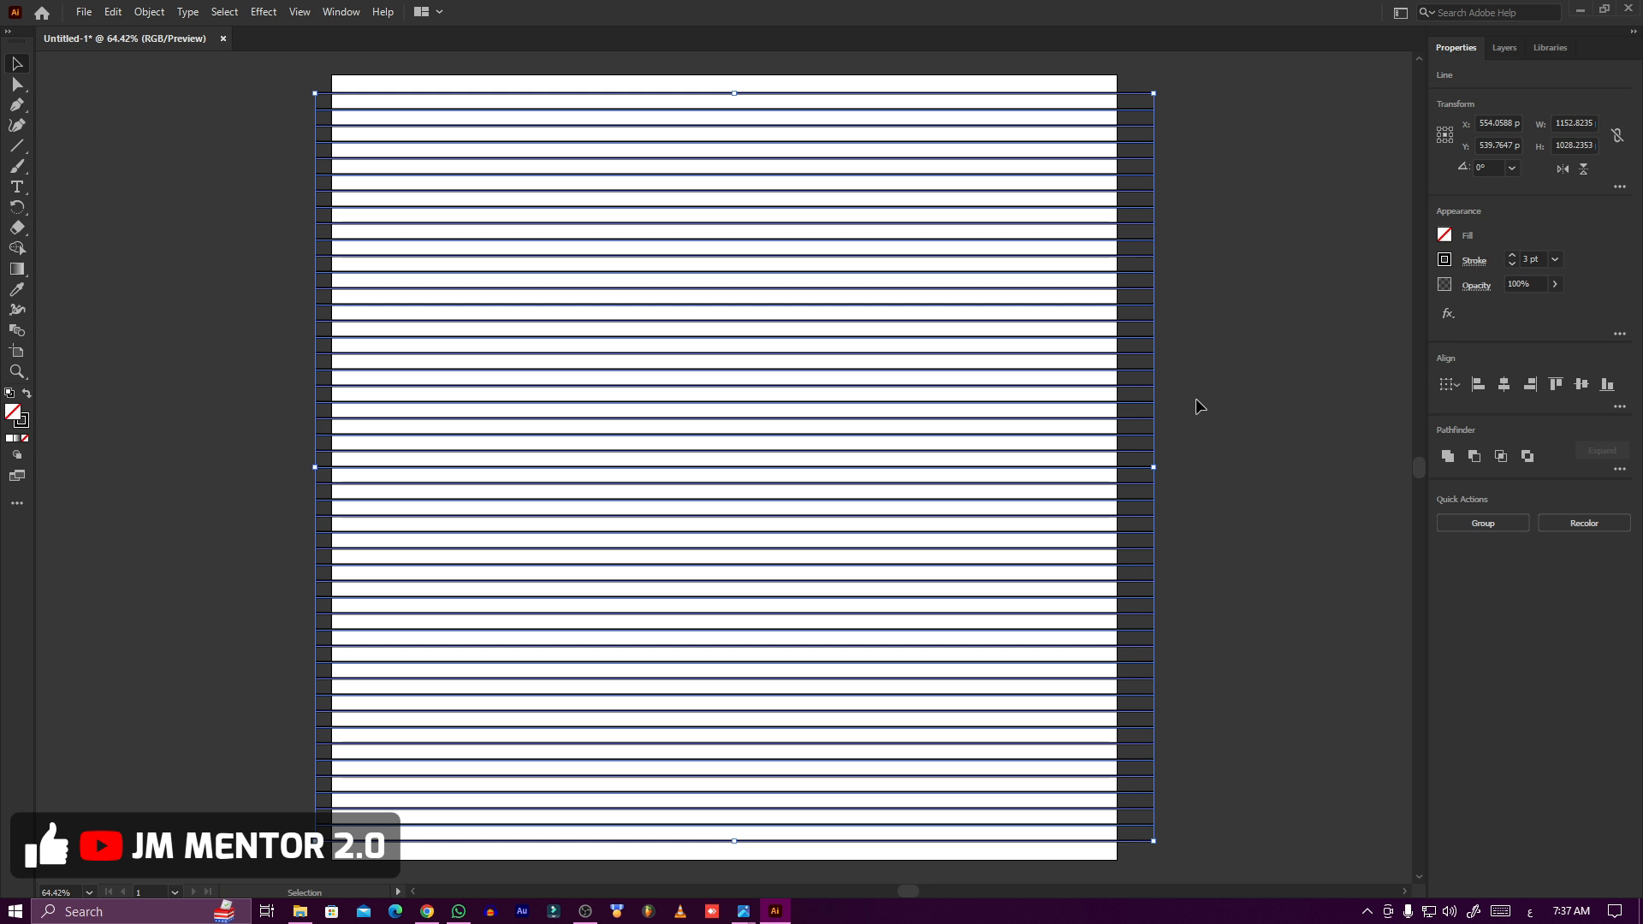
key("a")
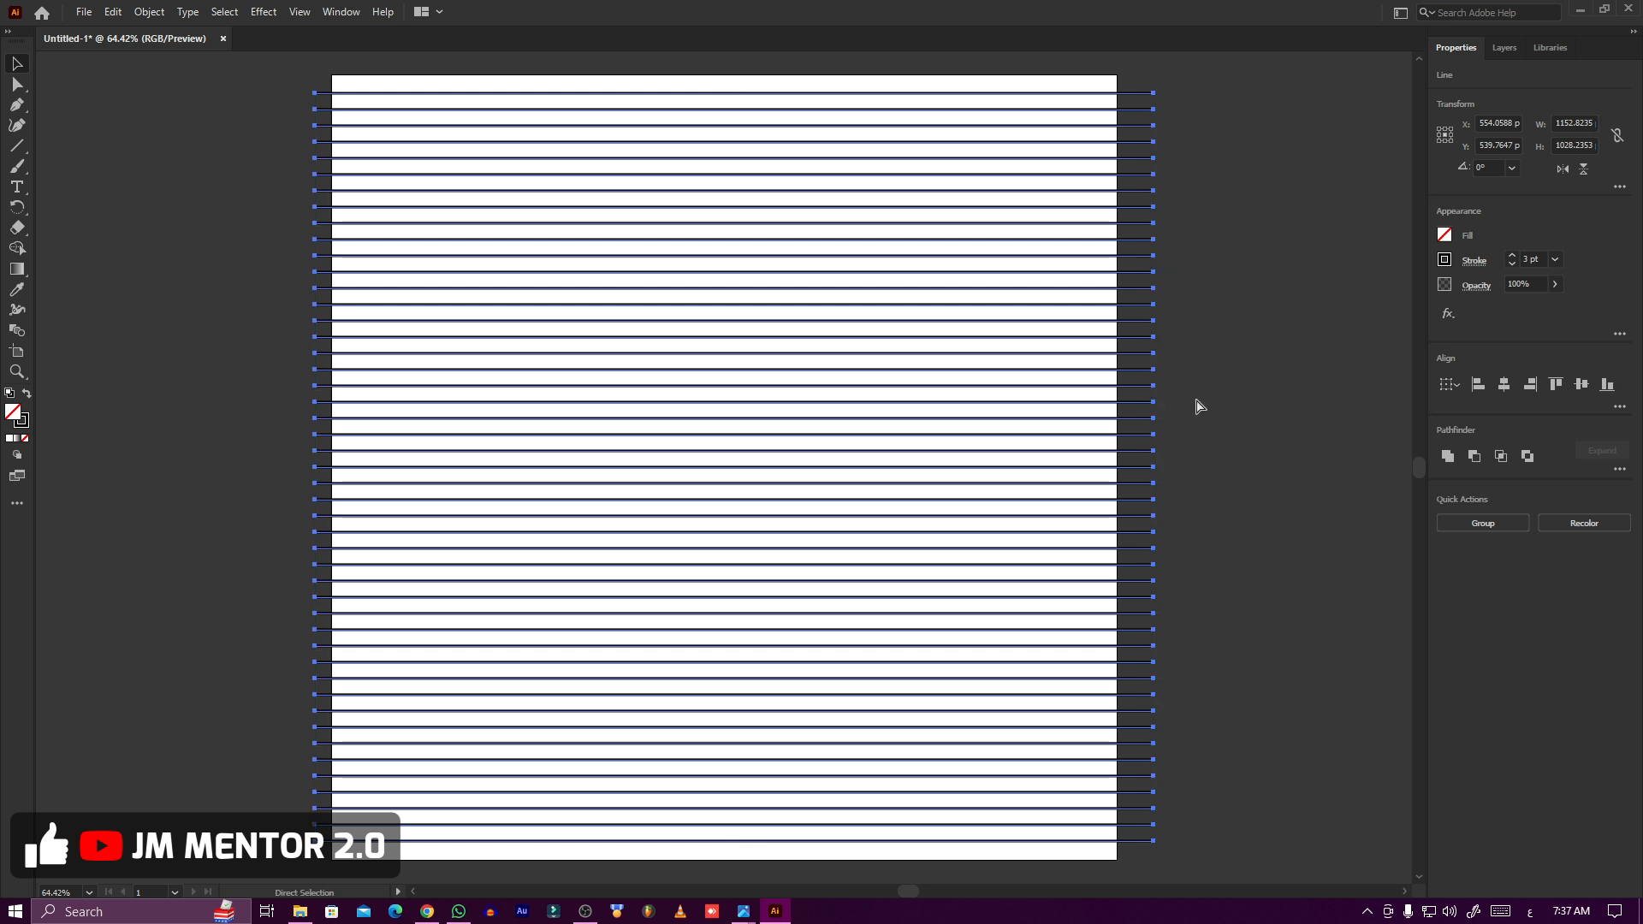
key("v")
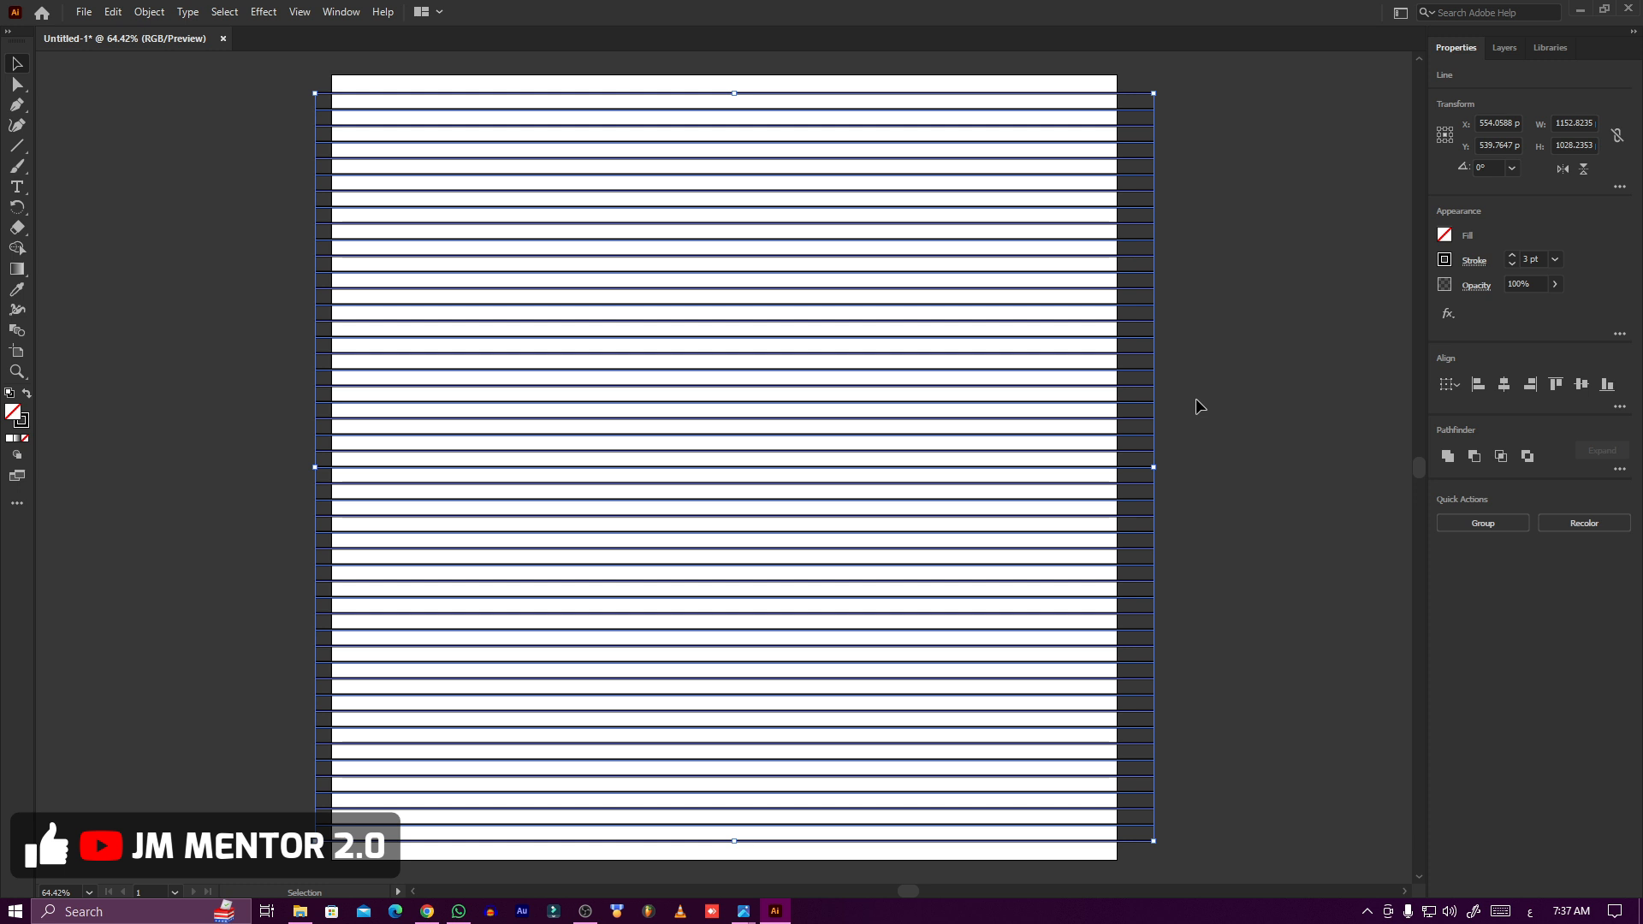
key("a")
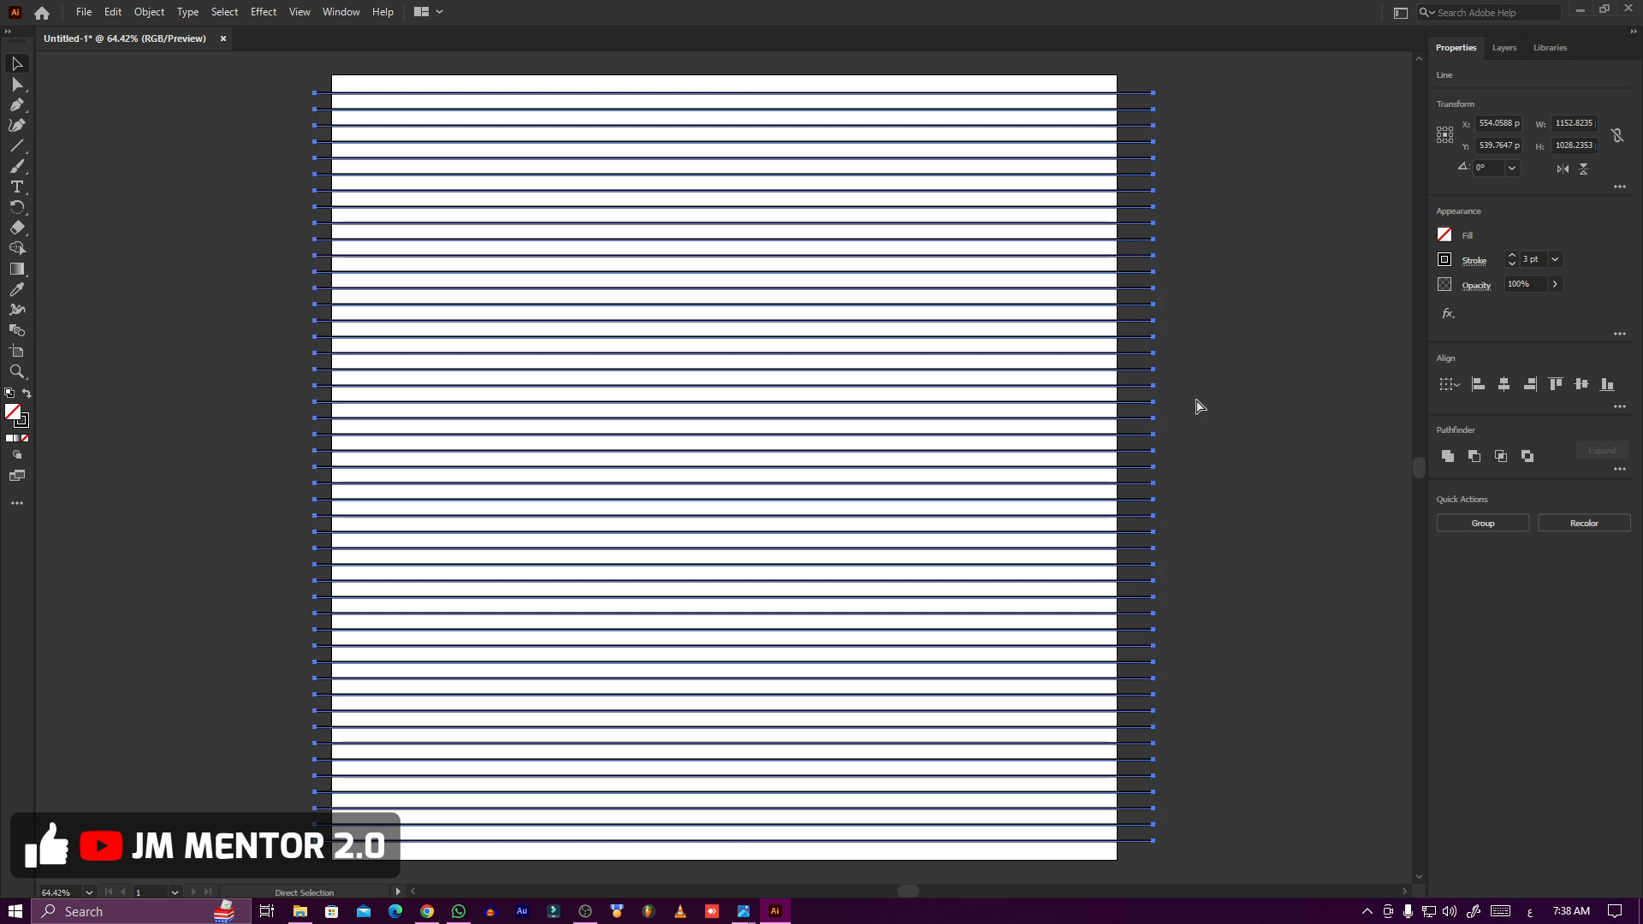
key("v")
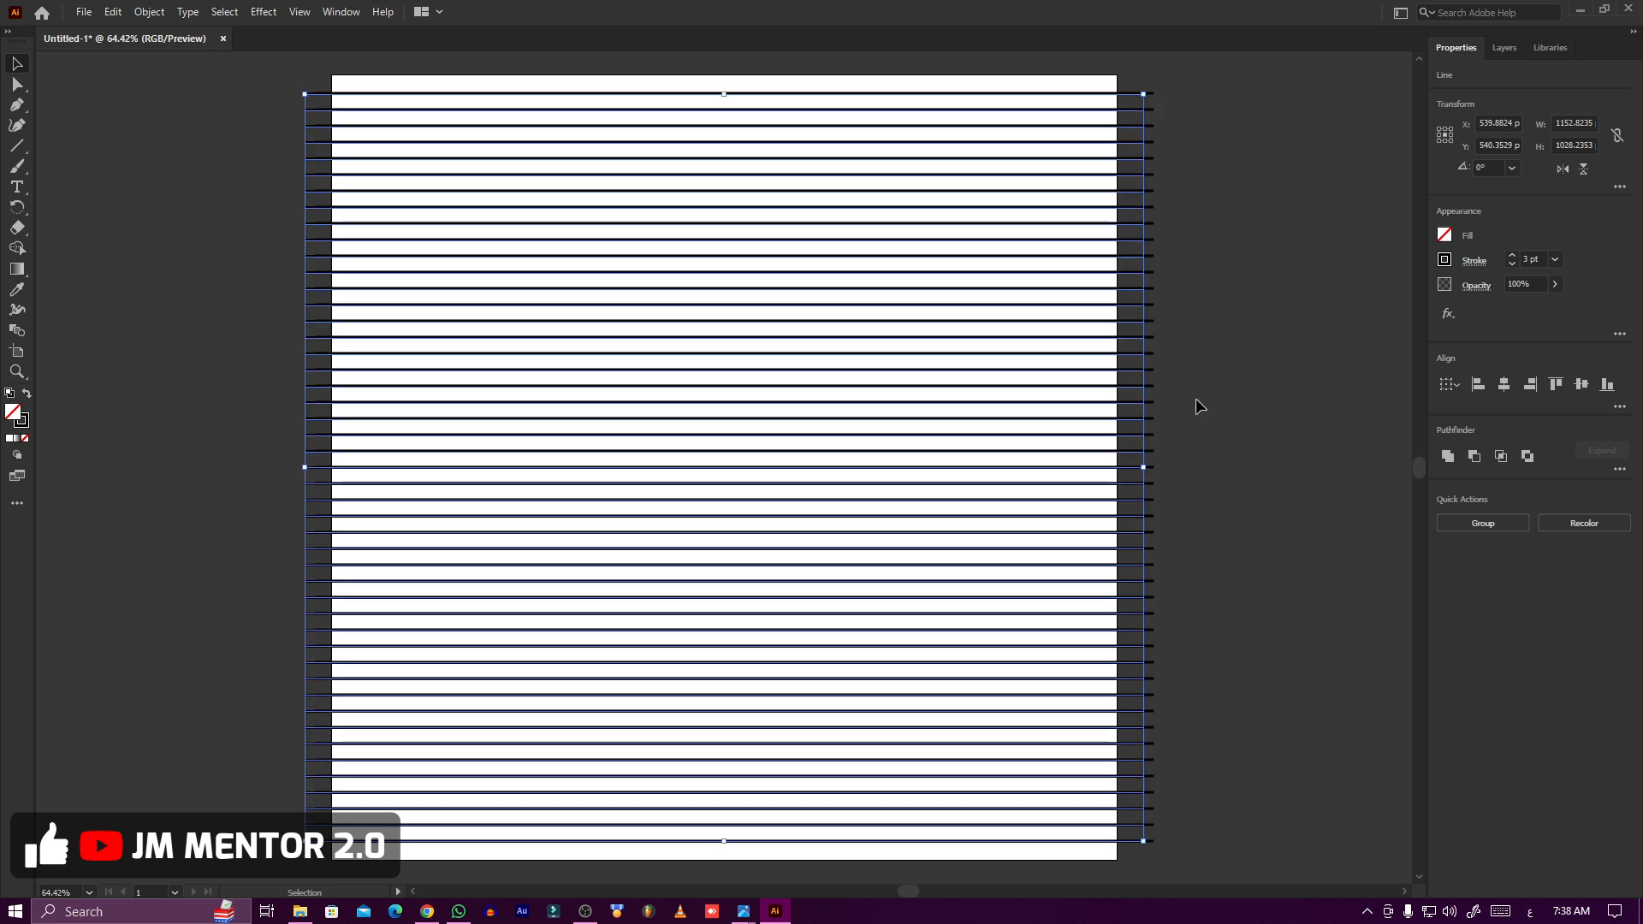
left_click(1480, 167)
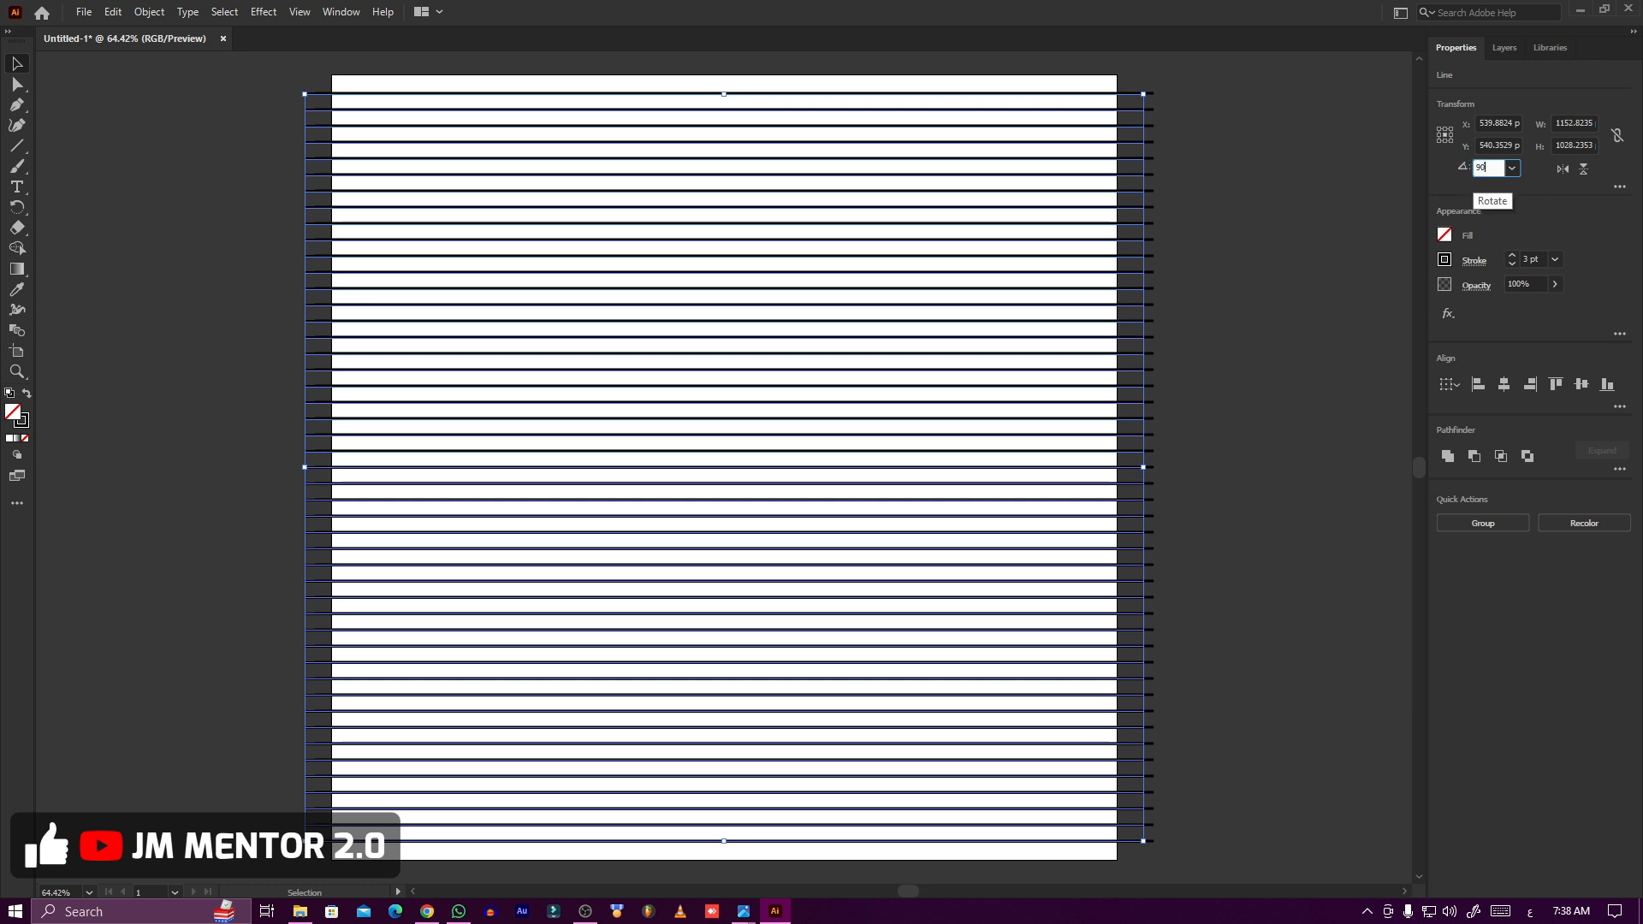
type("90")
key("Return")
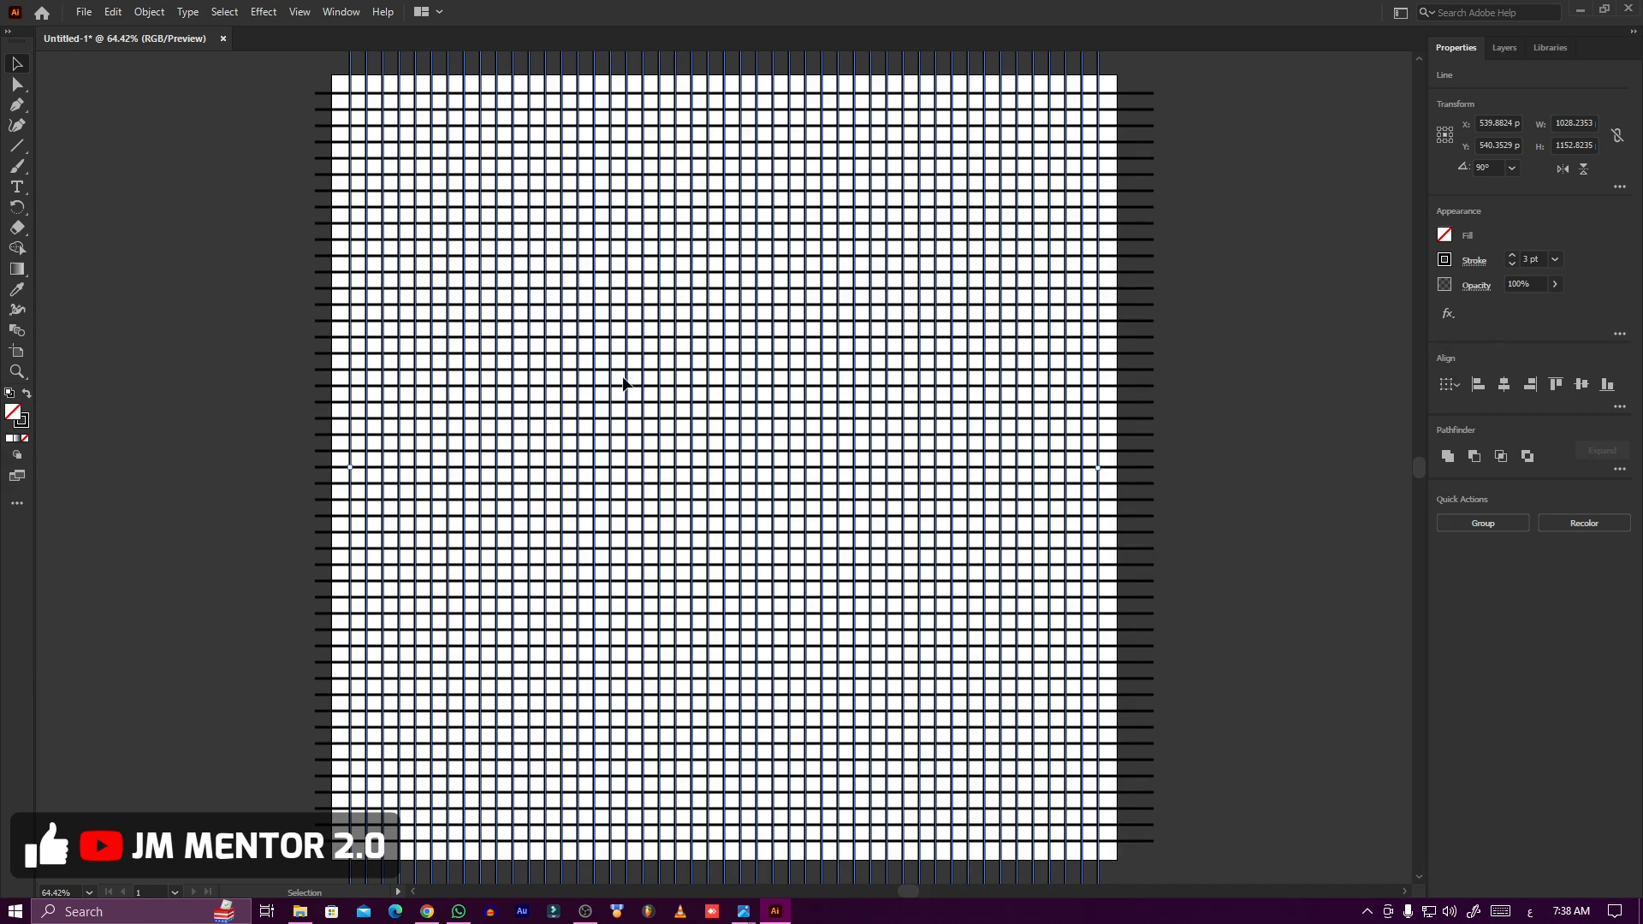
left_click(201, 373)
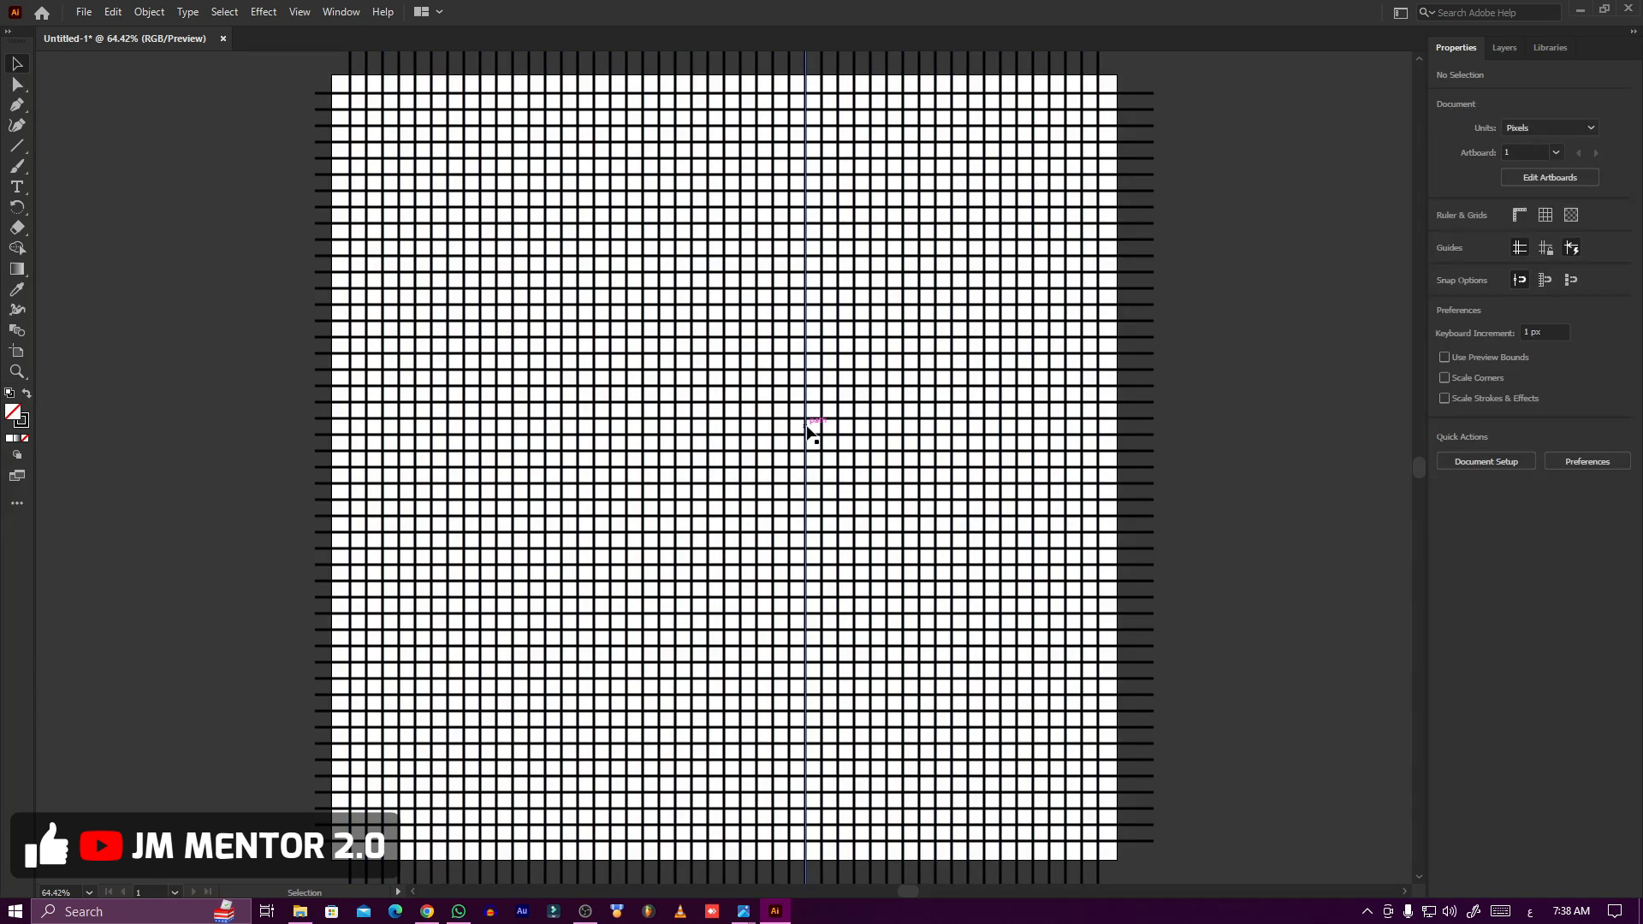
Set the stroke weight of all the grid lines to 2 pt.
scroll(759, 410, "up", 2)
scroll(756, 408, "down", 1)
scroll(861, 430, "down", 1)
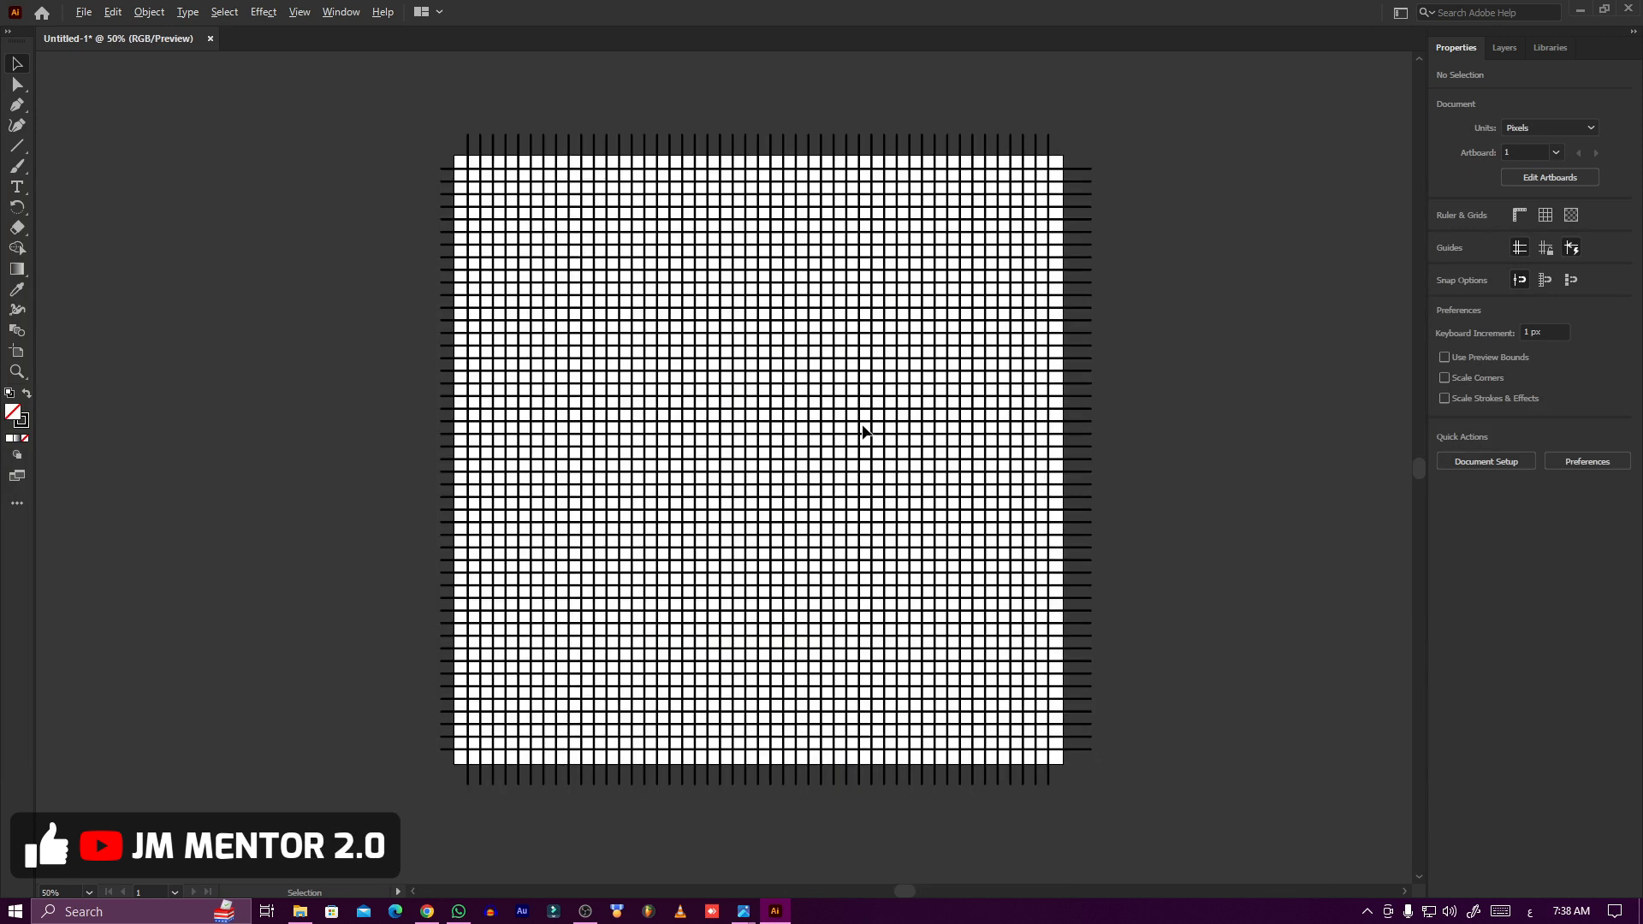
key("ctrl+a")
key("v")
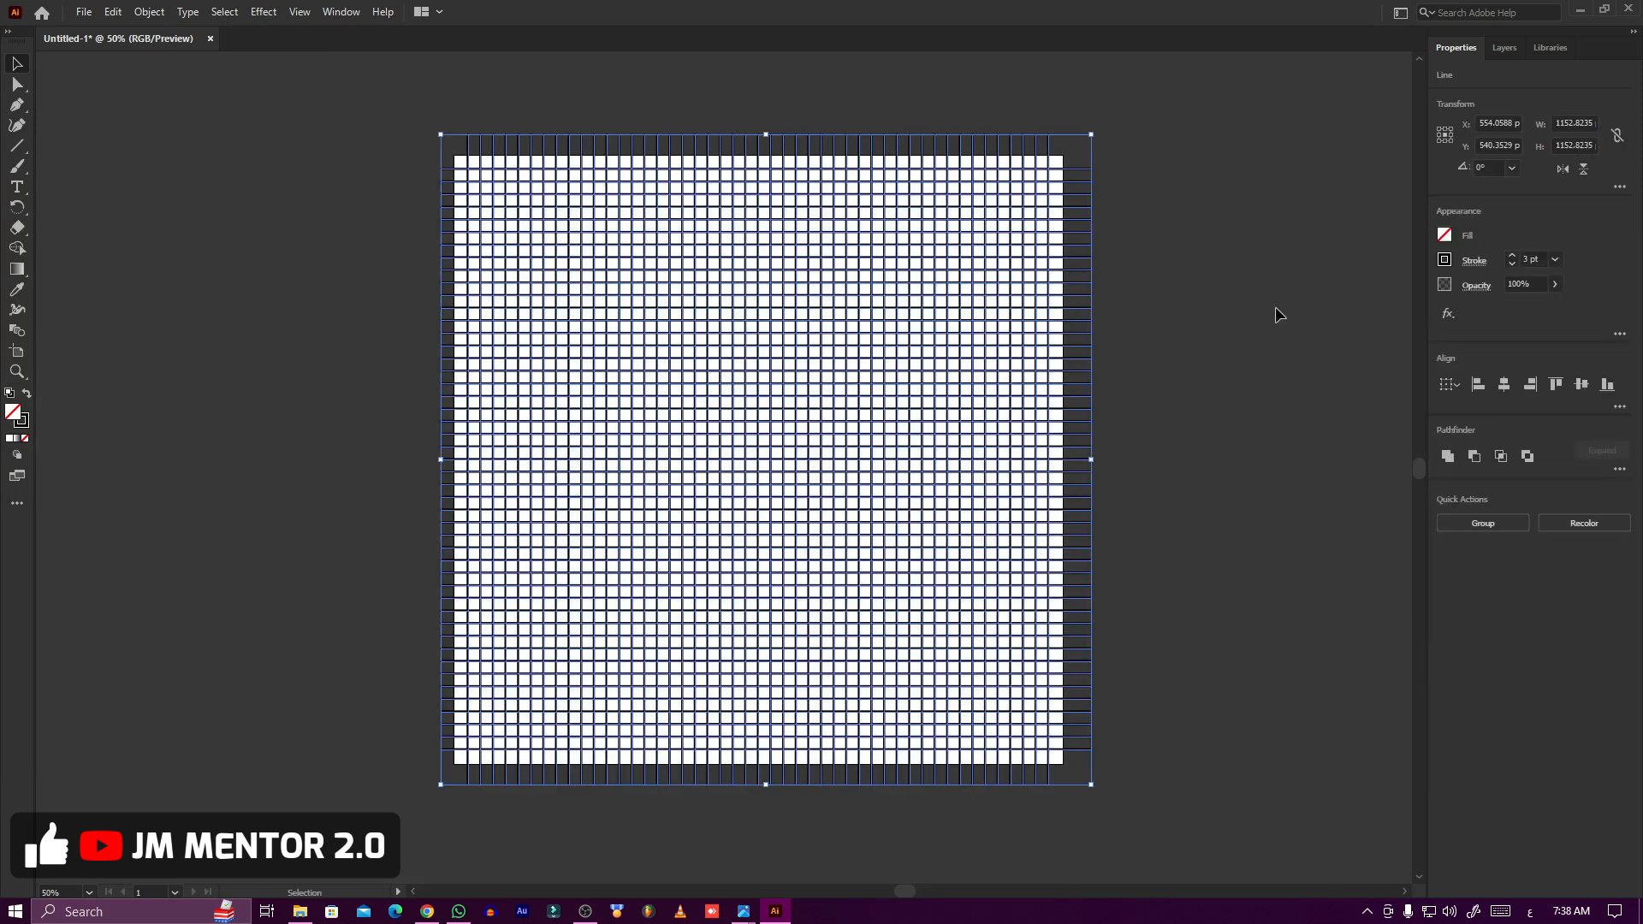
left_click(1511, 263)
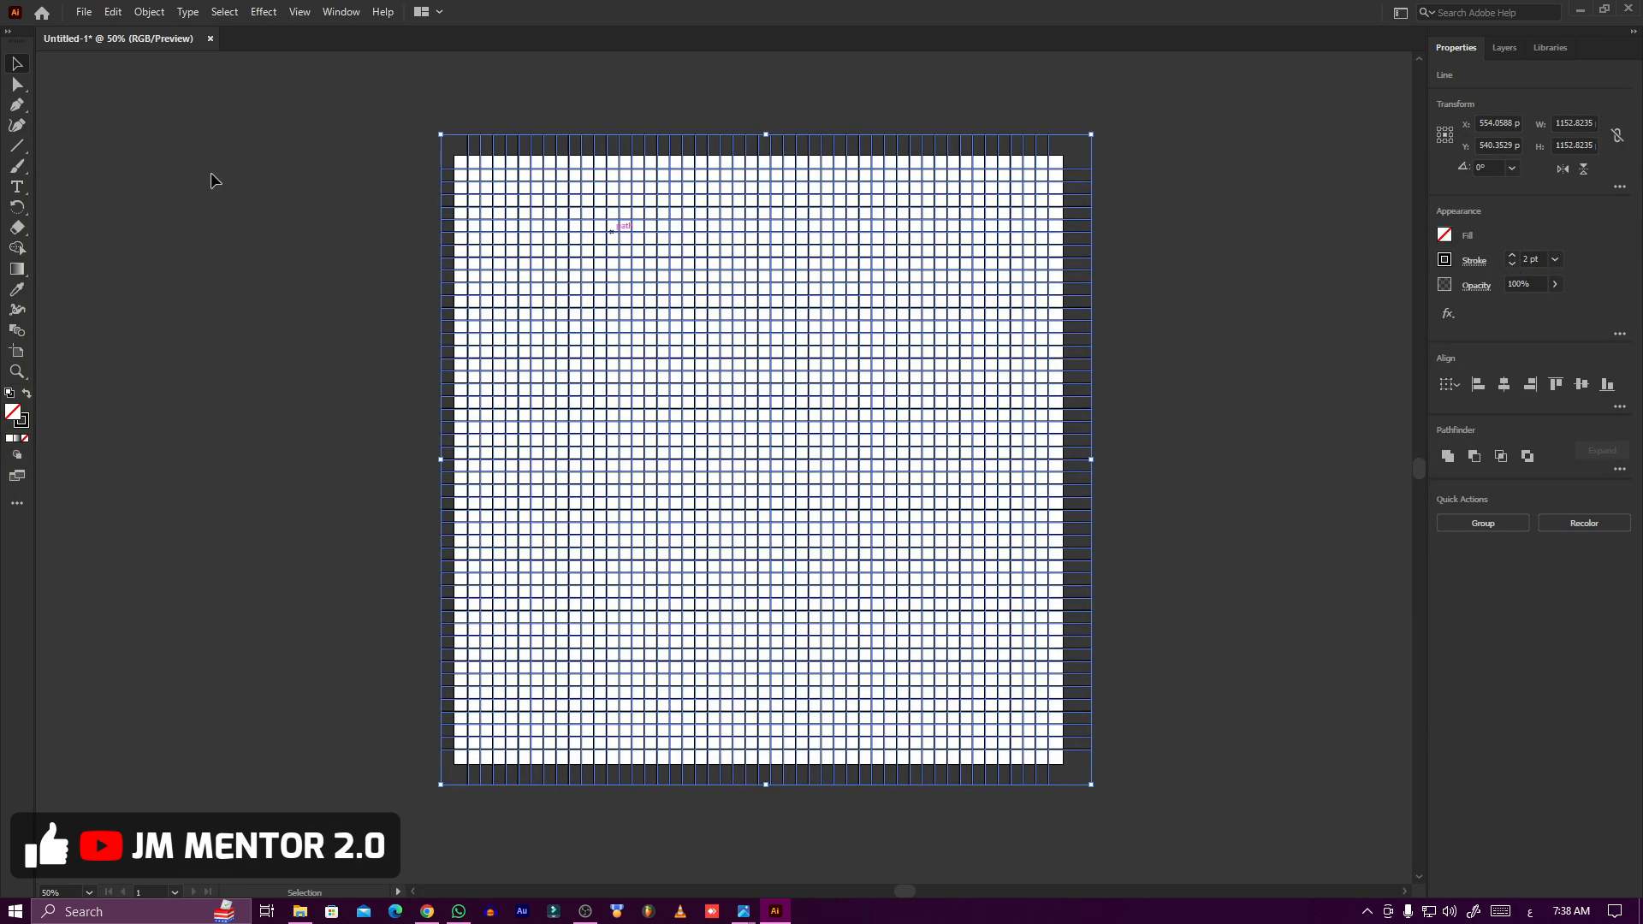
left_click(355, 532)
scroll(853, 470, "up", 1)
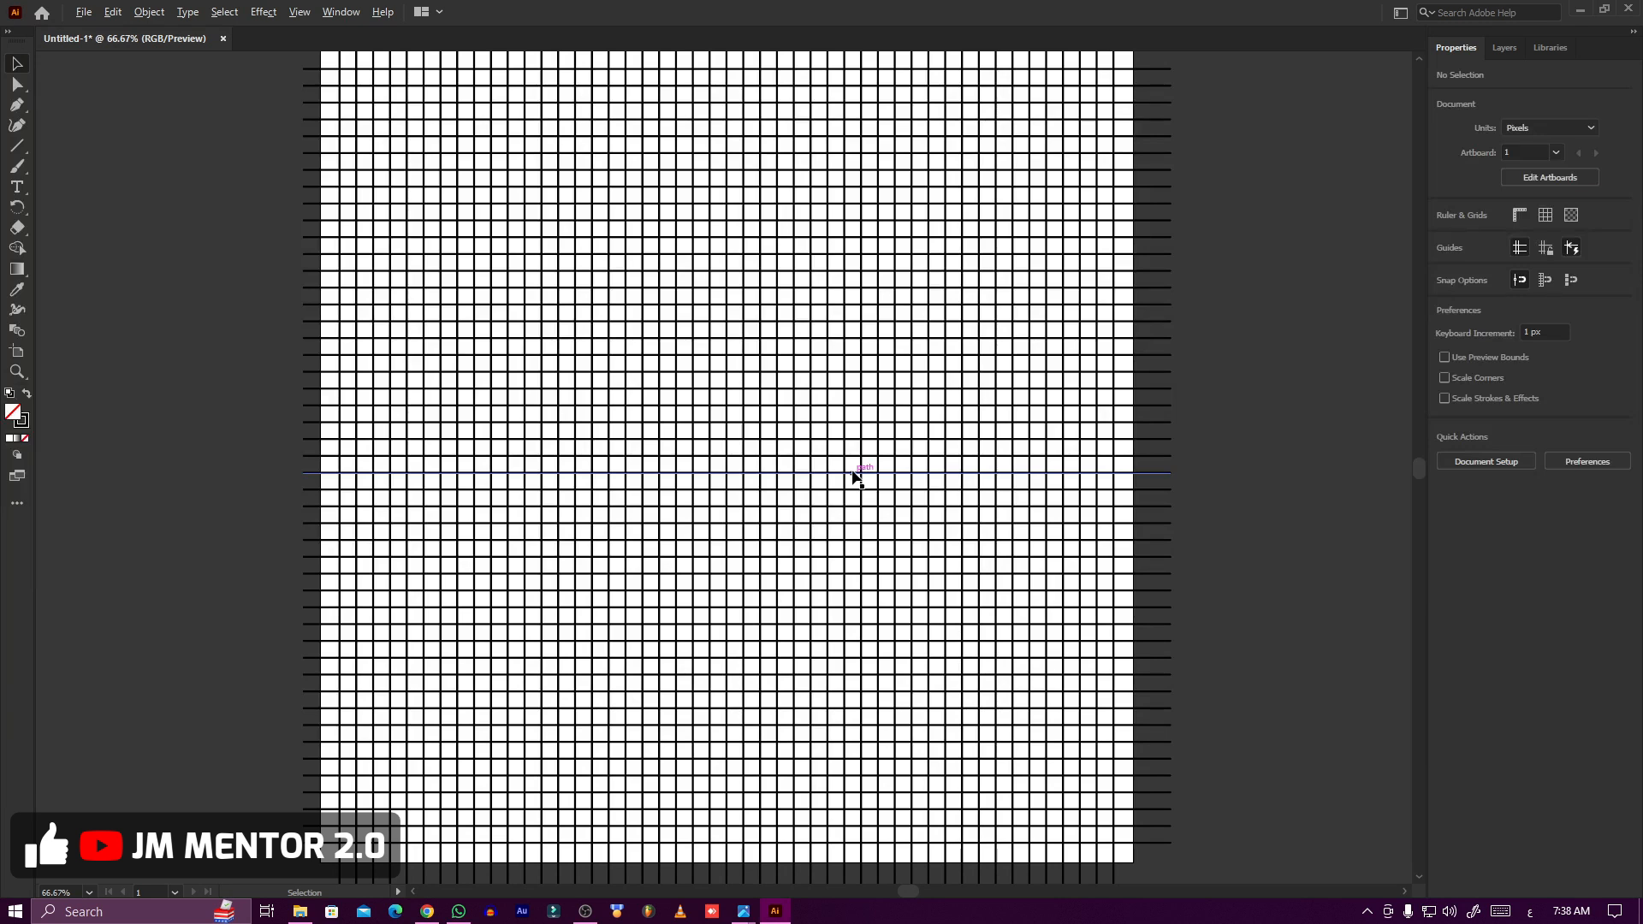
scroll(1024, 404, "up", 1)
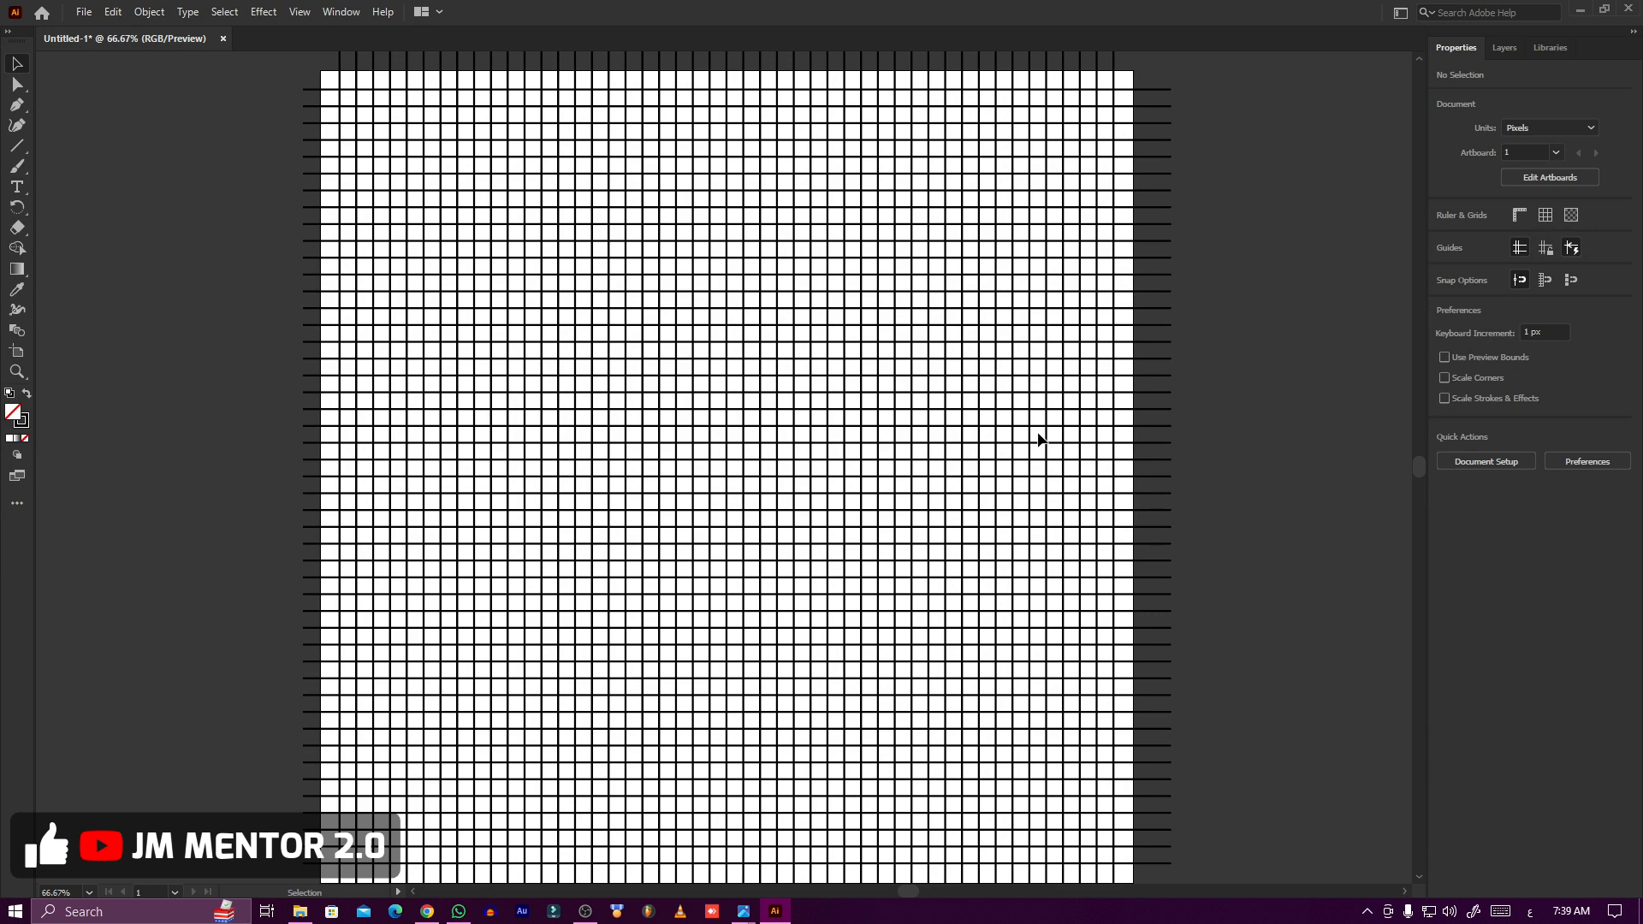
Select the whole grid, activate the Shape Builder tool and set the fill colour to yellow.
key("ctrl+a")
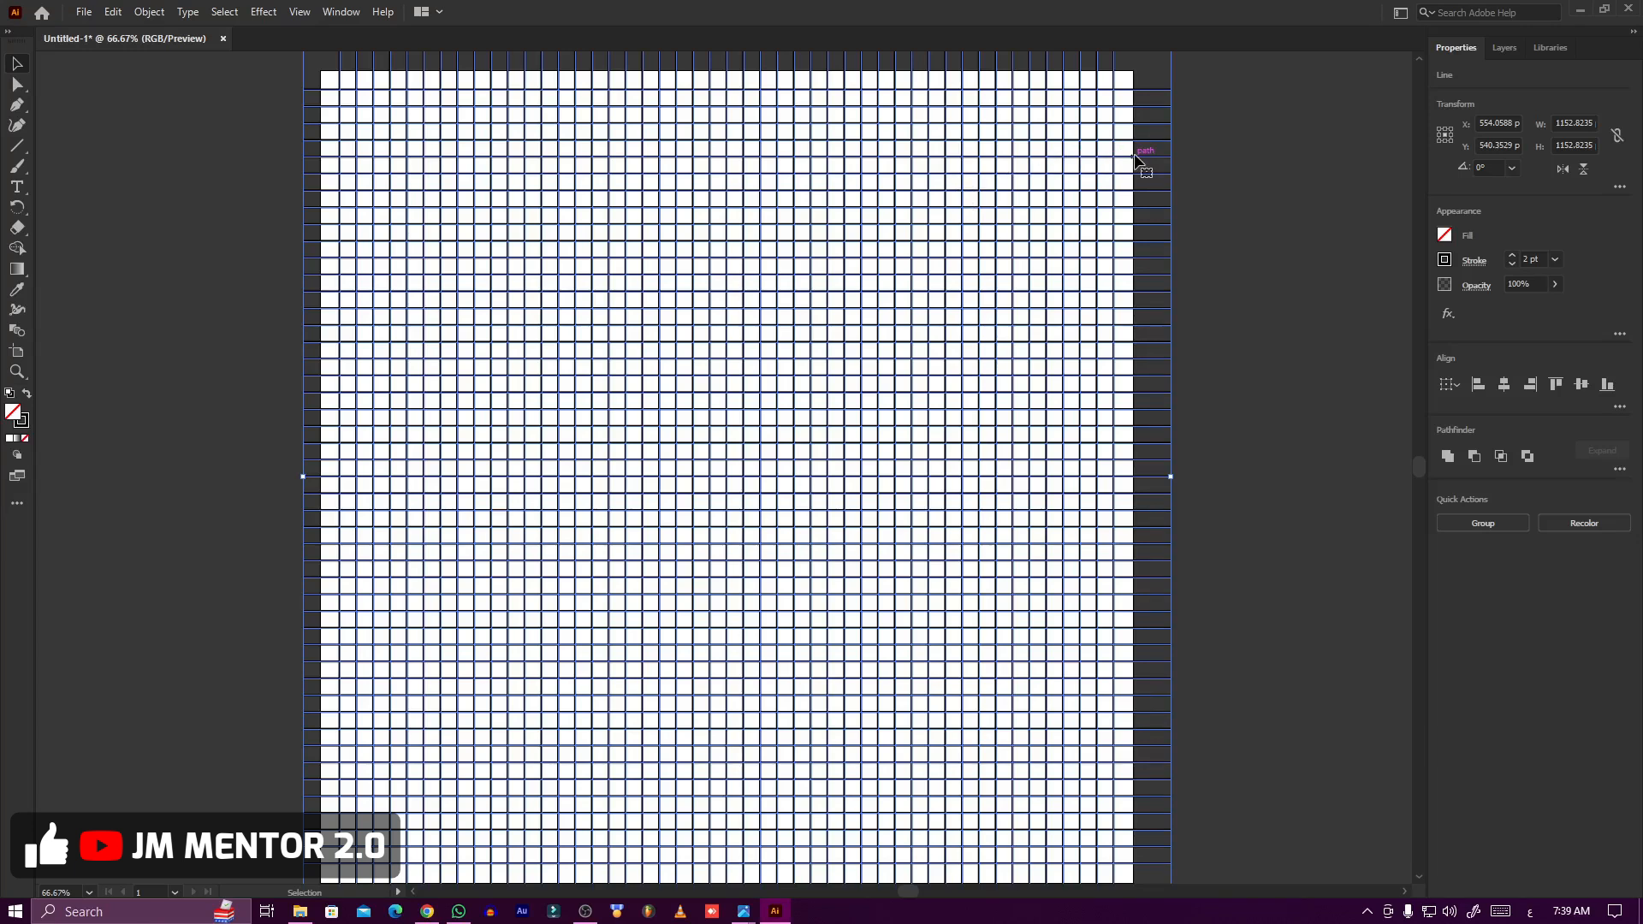
left_click(18, 246)
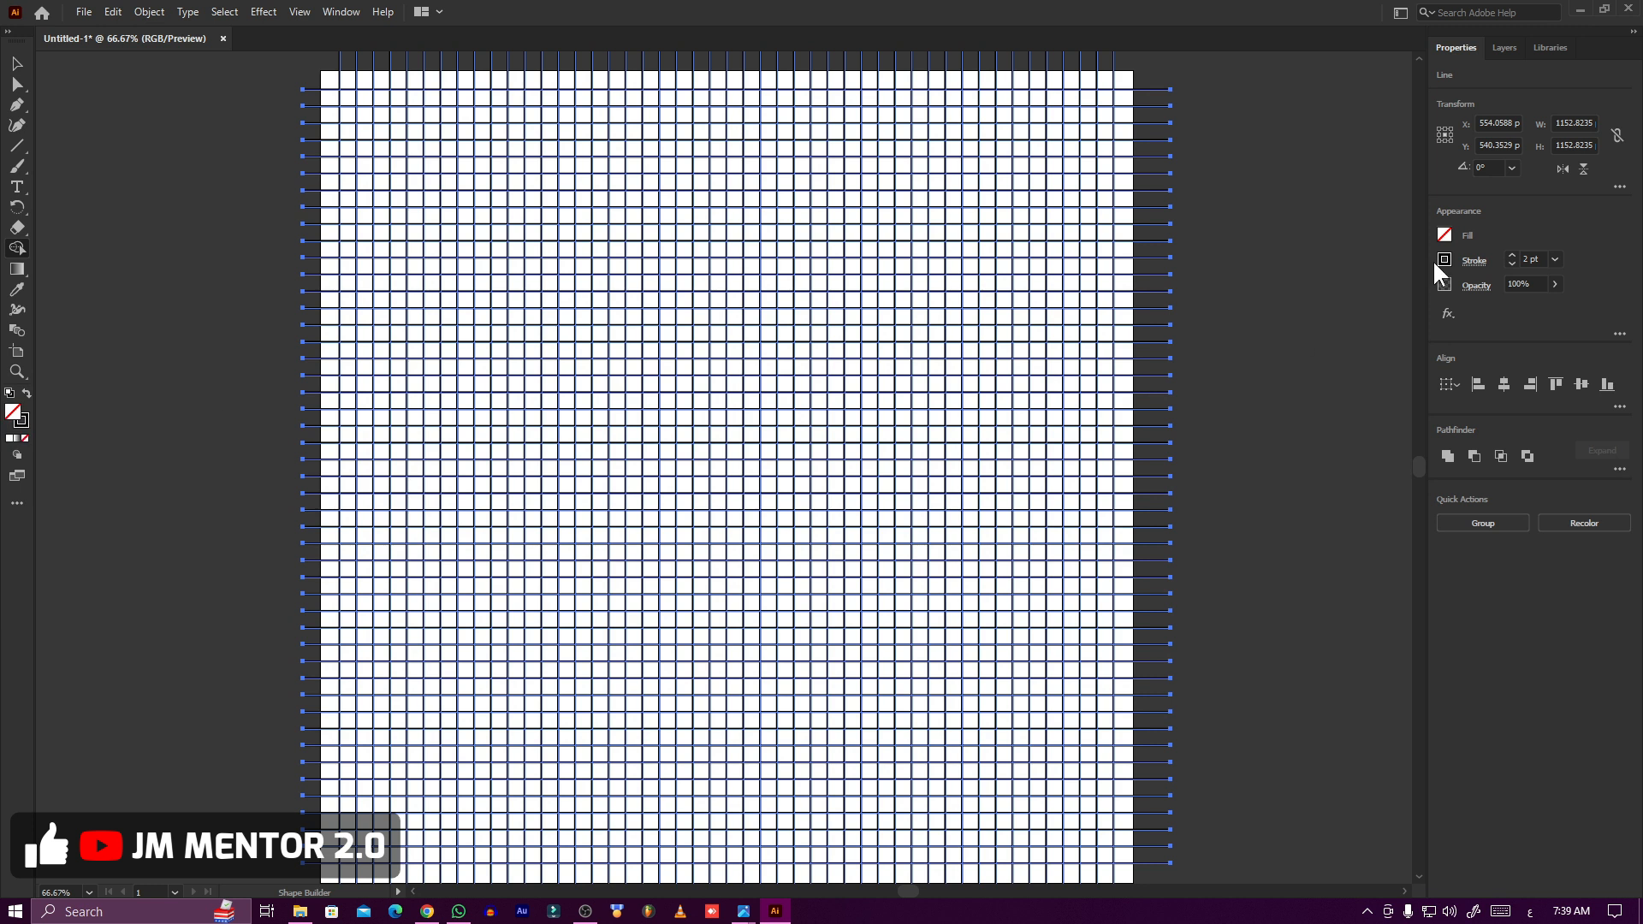
left_click(1445, 233)
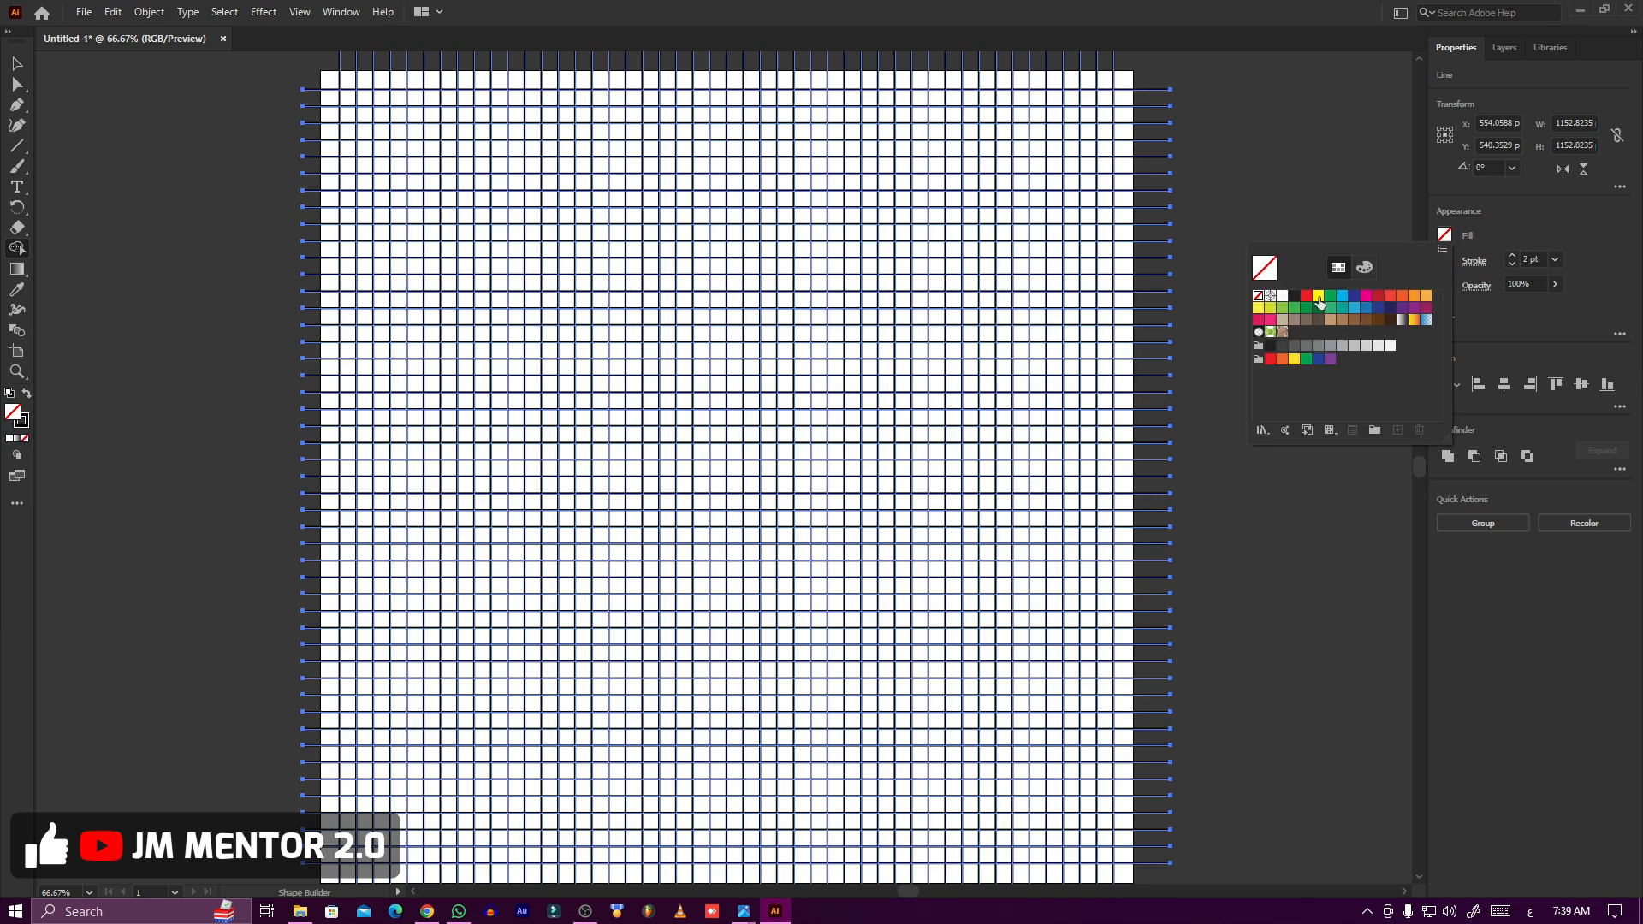
left_click(1318, 297)
left_click(1445, 234)
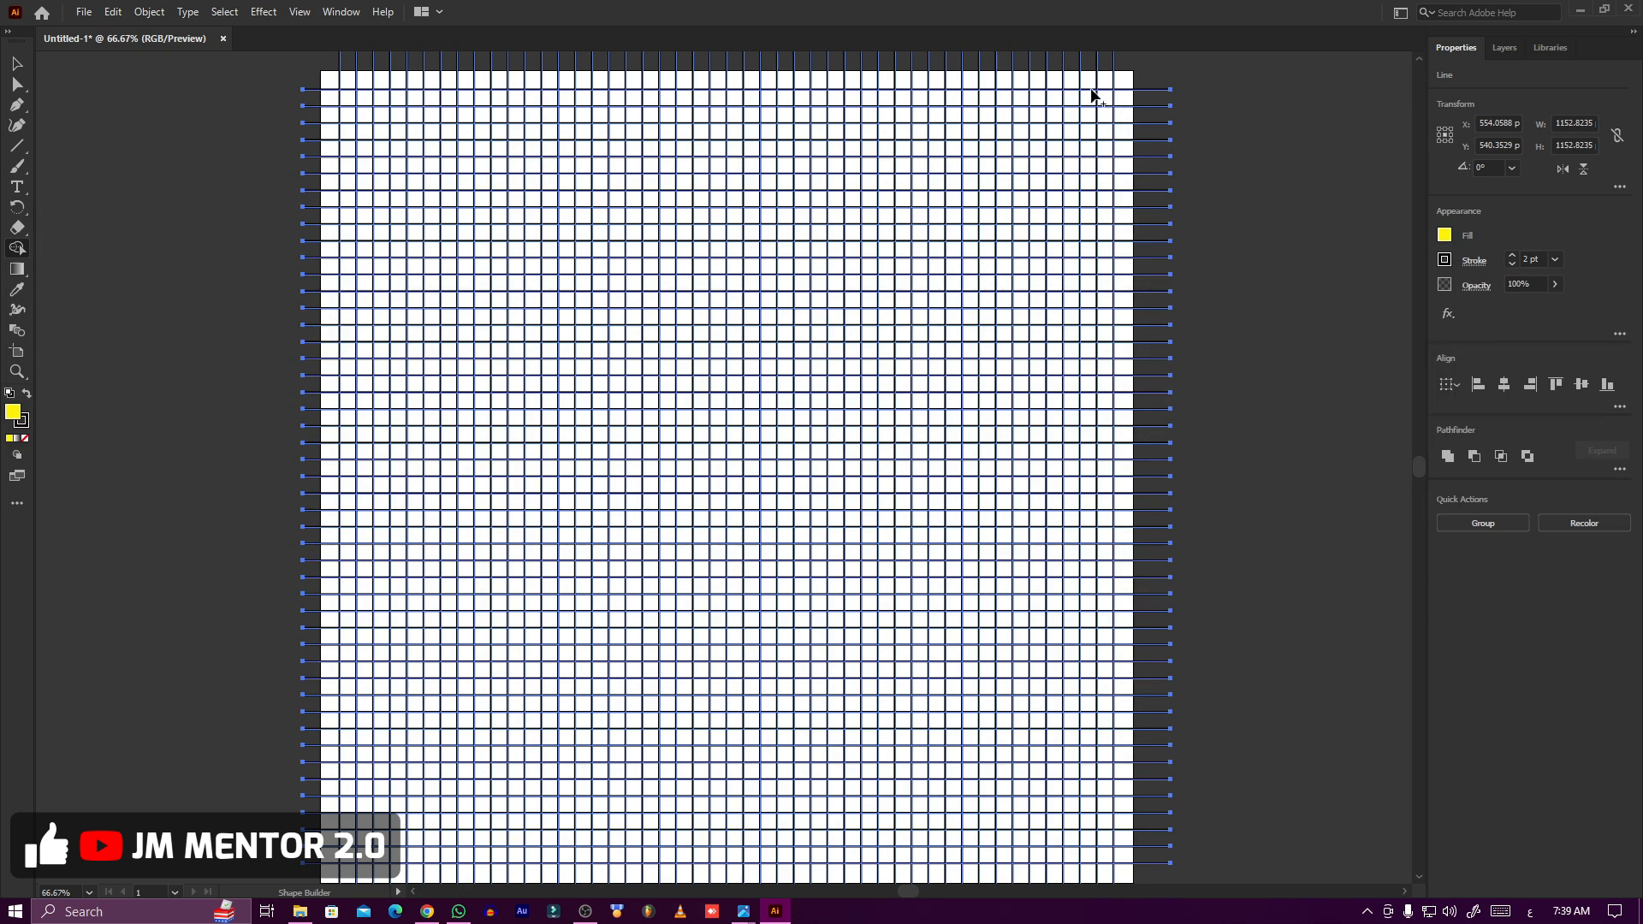
Check the reference logo image and merge a 3 × 3 block of cells near the artboard's upper-right corner with Shape Builder.
scroll(1099, 101, "up", 1)
scroll(1101, 96, "up", 1)
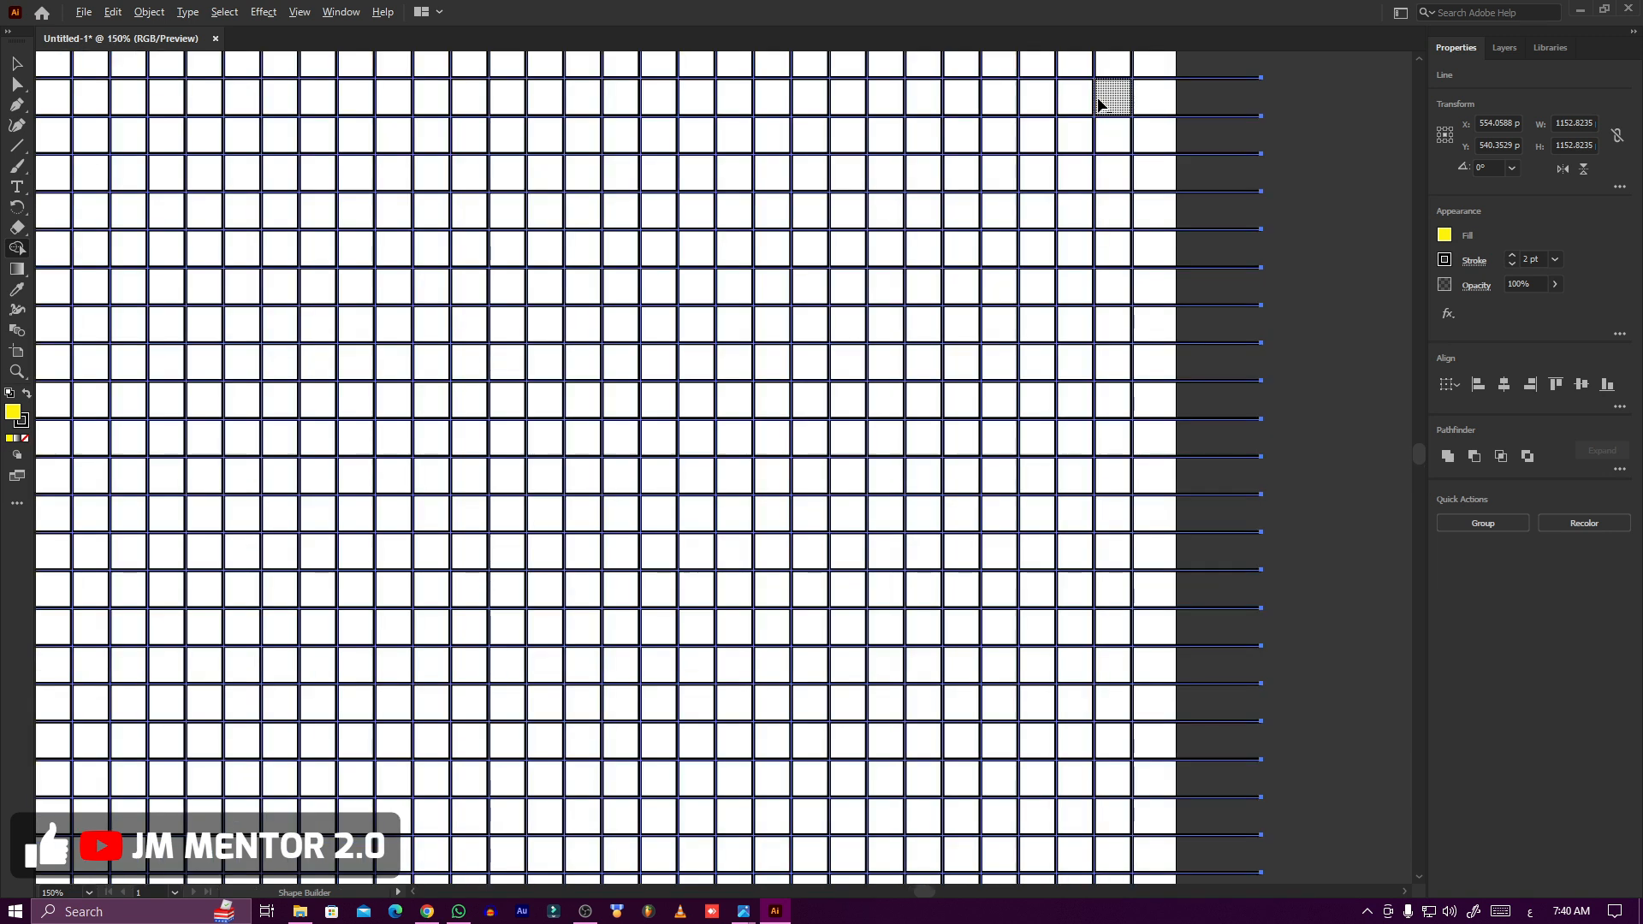
scroll(1164, 269, "up", 1)
scroll(1223, 338, "up", 3)
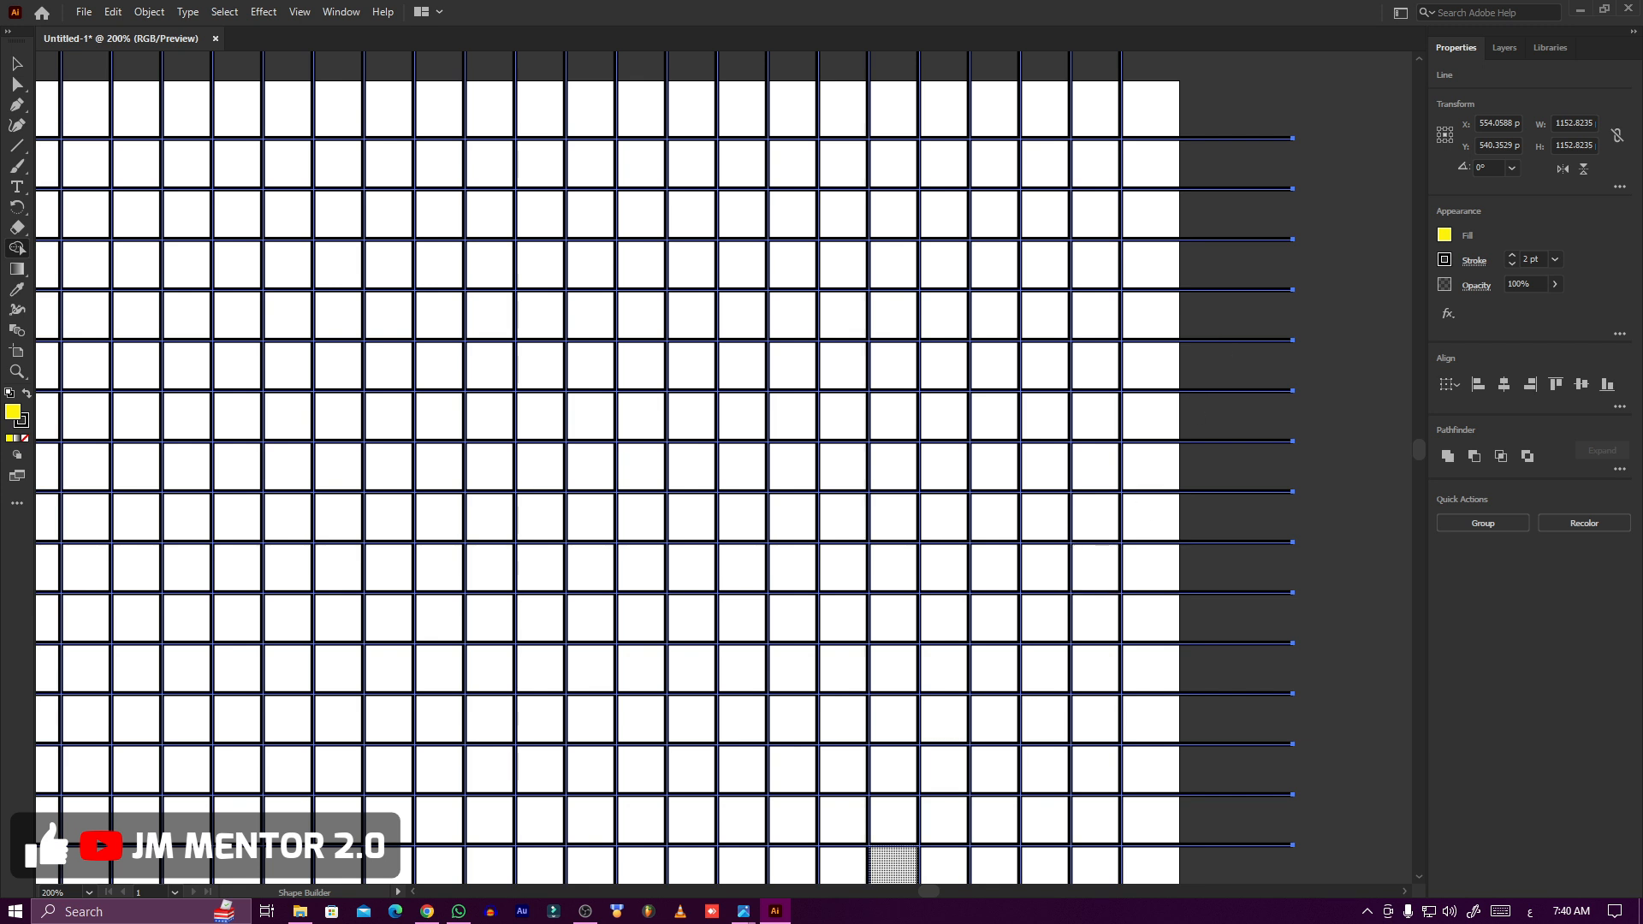
mouse_move(743, 911)
left_click(703, 830)
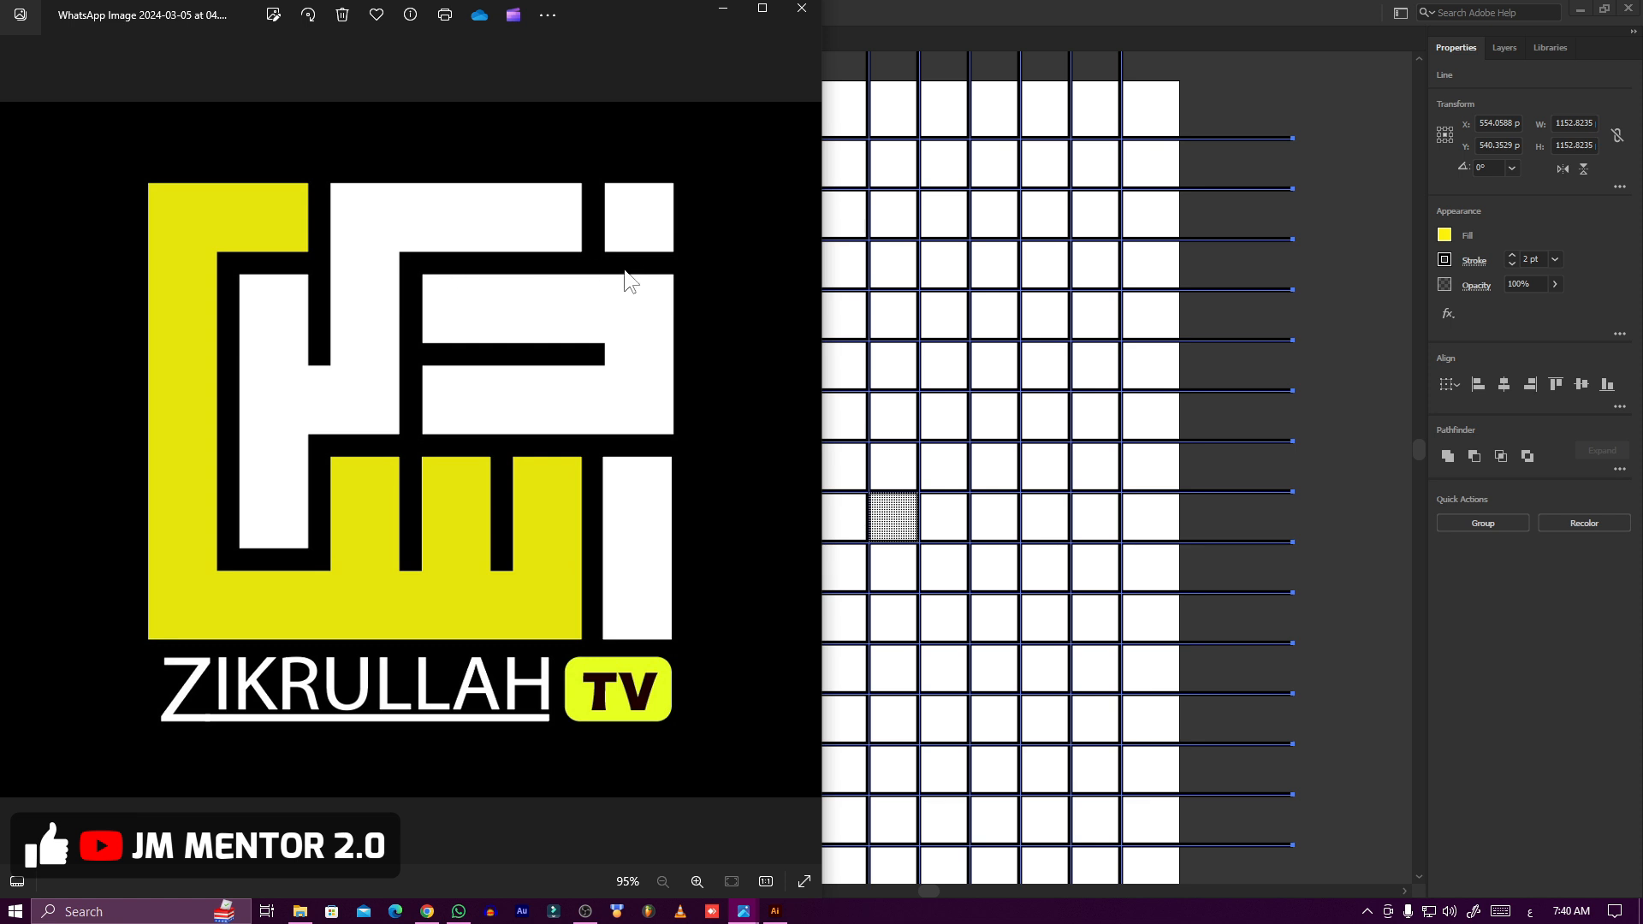
left_click(717, 12)
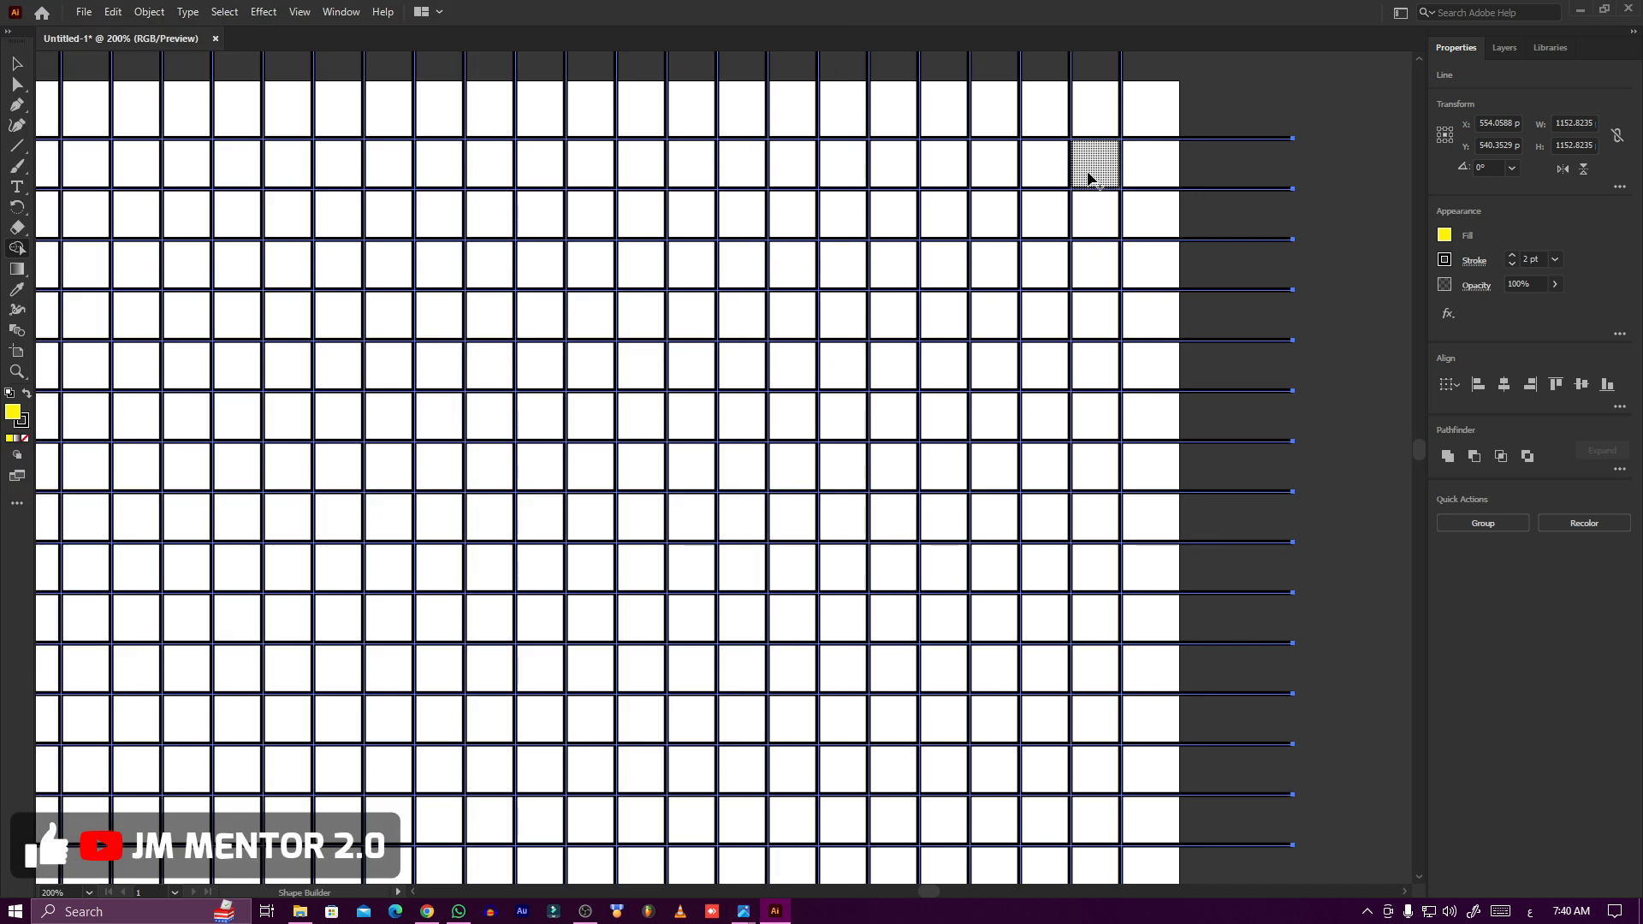
mouse_move(1091, 172)
left_mouse_down()
mouse_move(1087, 269)
mouse_move(1001, 261)
mouse_move(996, 174)
mouse_move(1063, 170)
mouse_move(1064, 224)
mouse_move(1014, 231)
left_mouse_up()
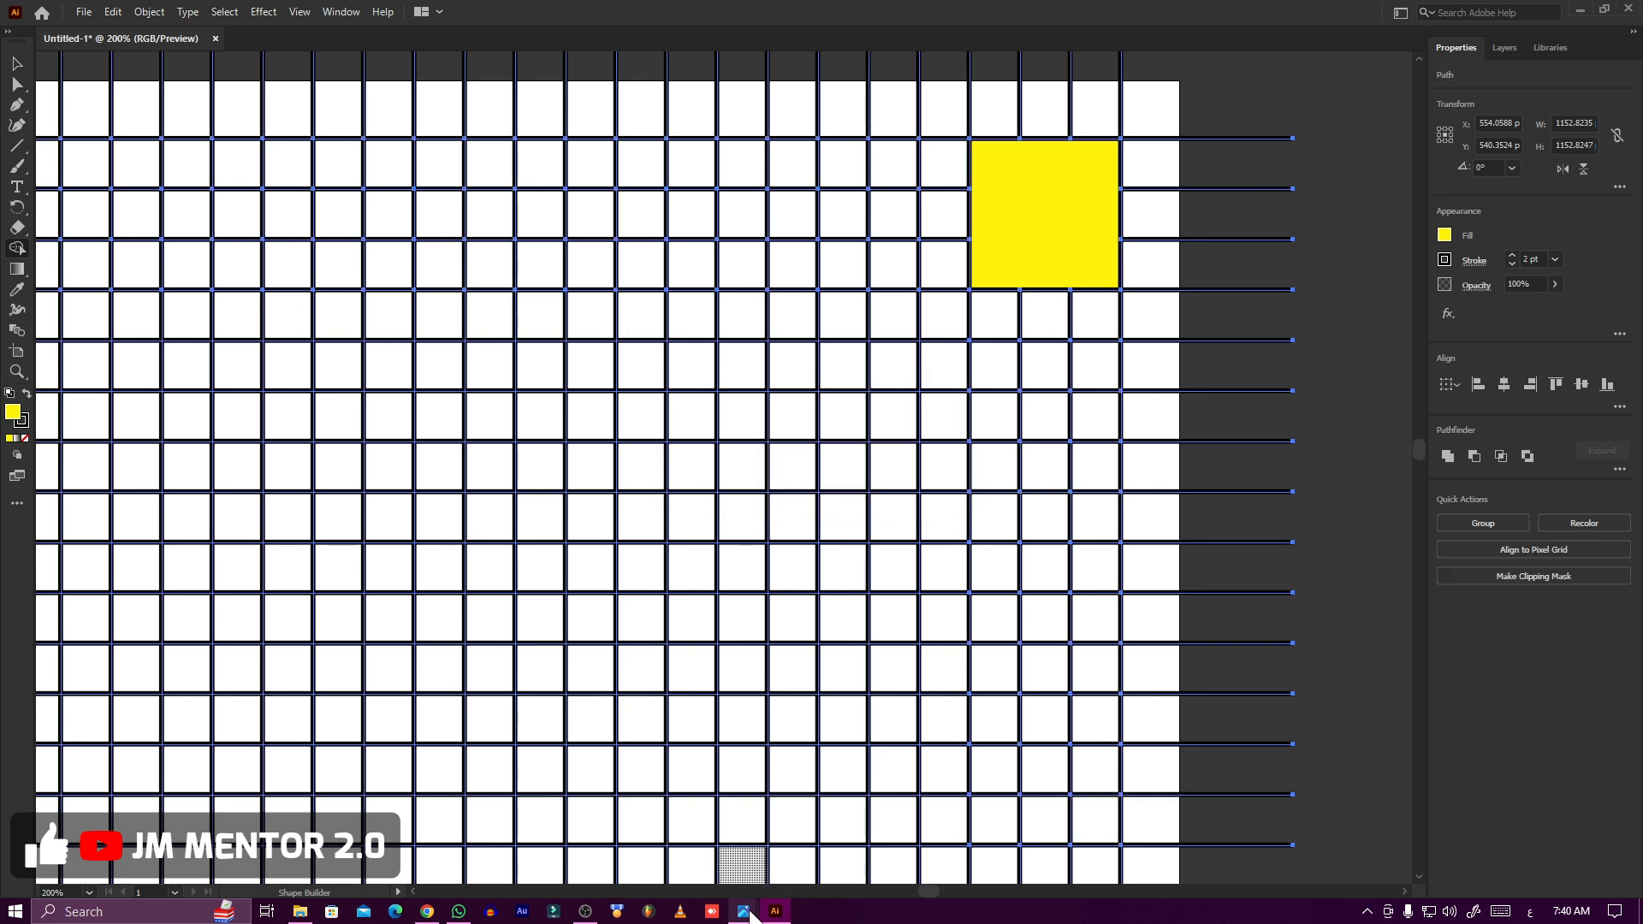
mouse_move(746, 912)
left_click(695, 812)
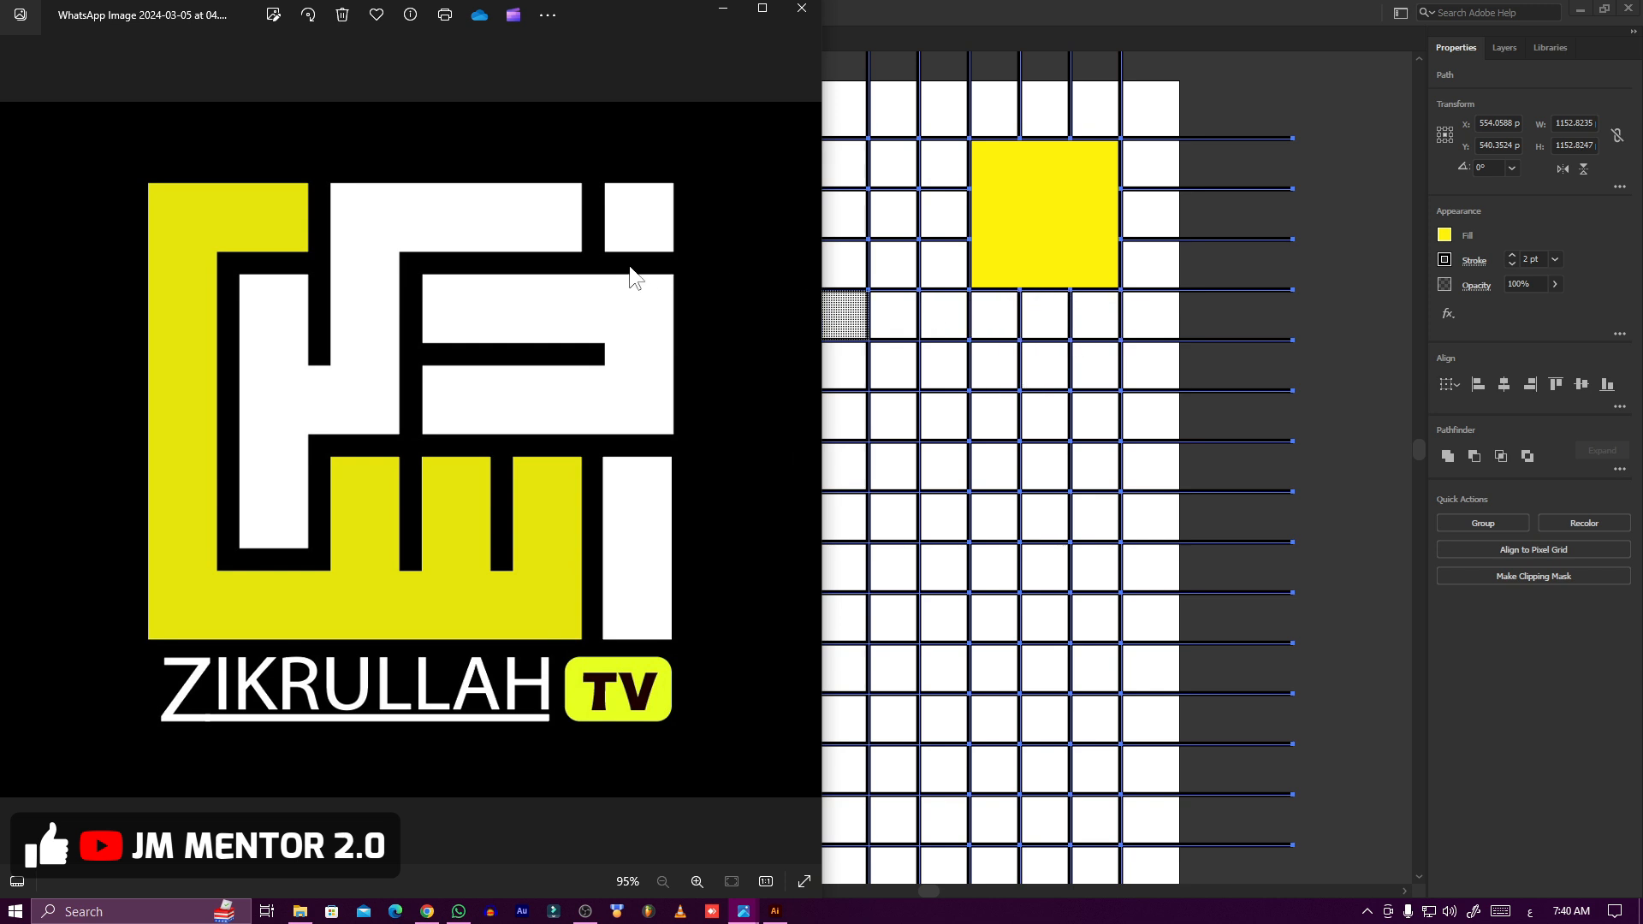
left_click(724, 9)
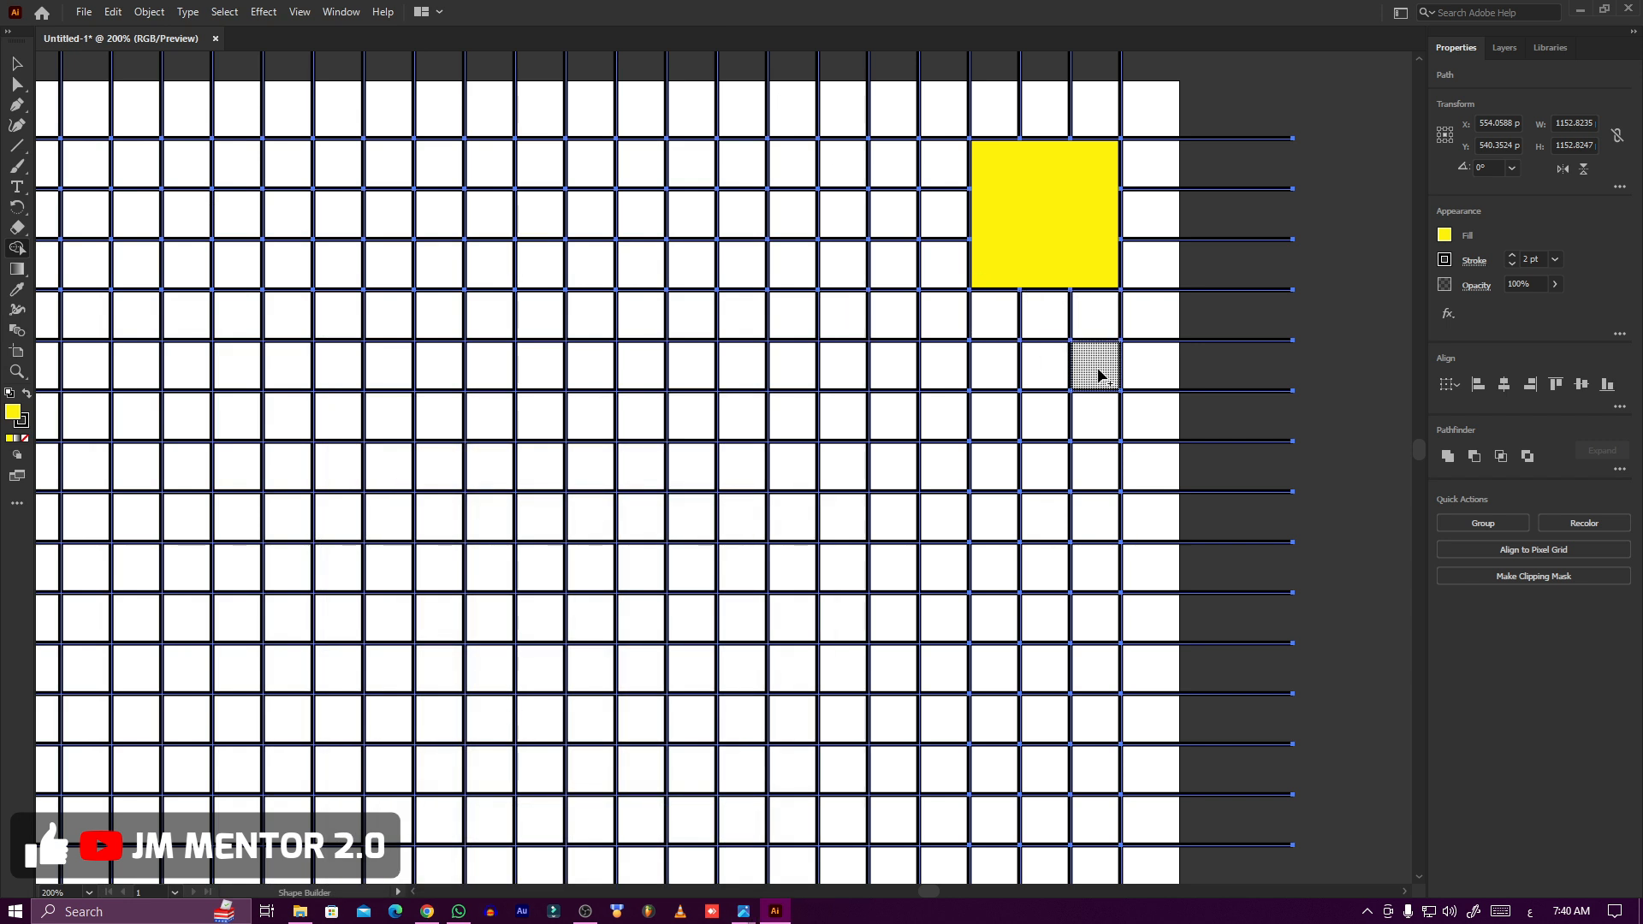
mouse_move(1100, 375)
left_mouse_down()
mouse_move(1005, 370)
mouse_move(983, 389)
mouse_move(990, 458)
mouse_move(1052, 465)
mouse_move(1089, 459)
mouse_move(1086, 374)
mouse_move(1030, 433)
left_mouse_up()
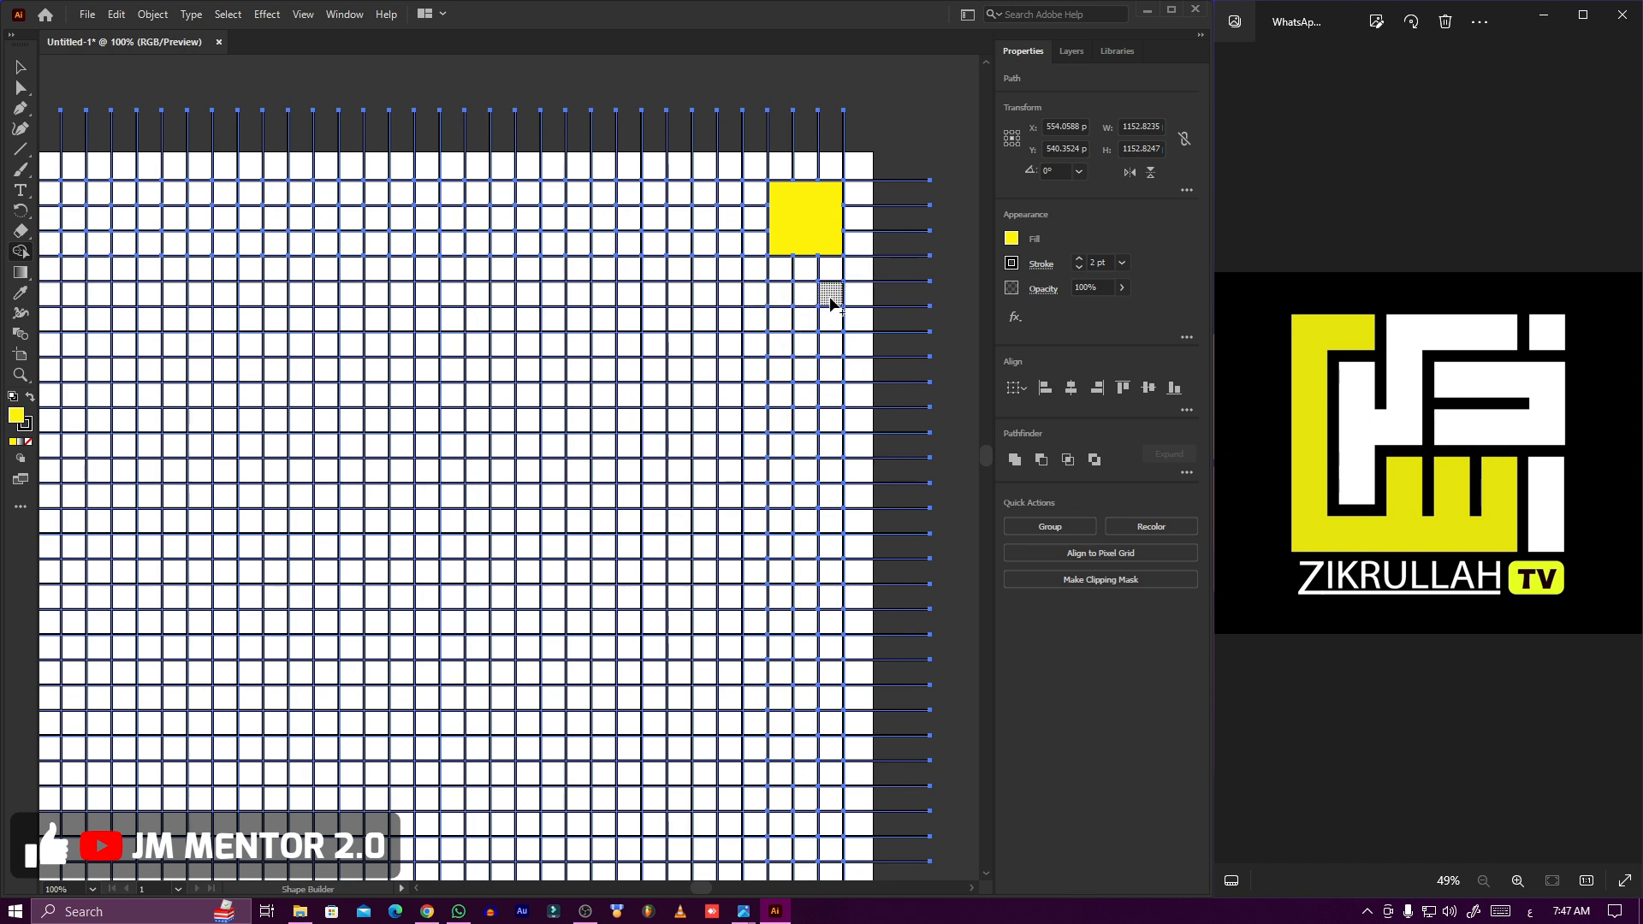
Merge cells one row below the square into a 3 × 7 column with two leftward arms, each 8 × 3 cells, one row apart.
left_click_drag(829, 301, 833, 455)
mouse_move(822, 293)
left_mouse_down()
mouse_move(792, 441)
mouse_move(811, 446)
mouse_move(820, 399)
mouse_move(809, 298)
mouse_move(804, 419)
left_mouse_up()
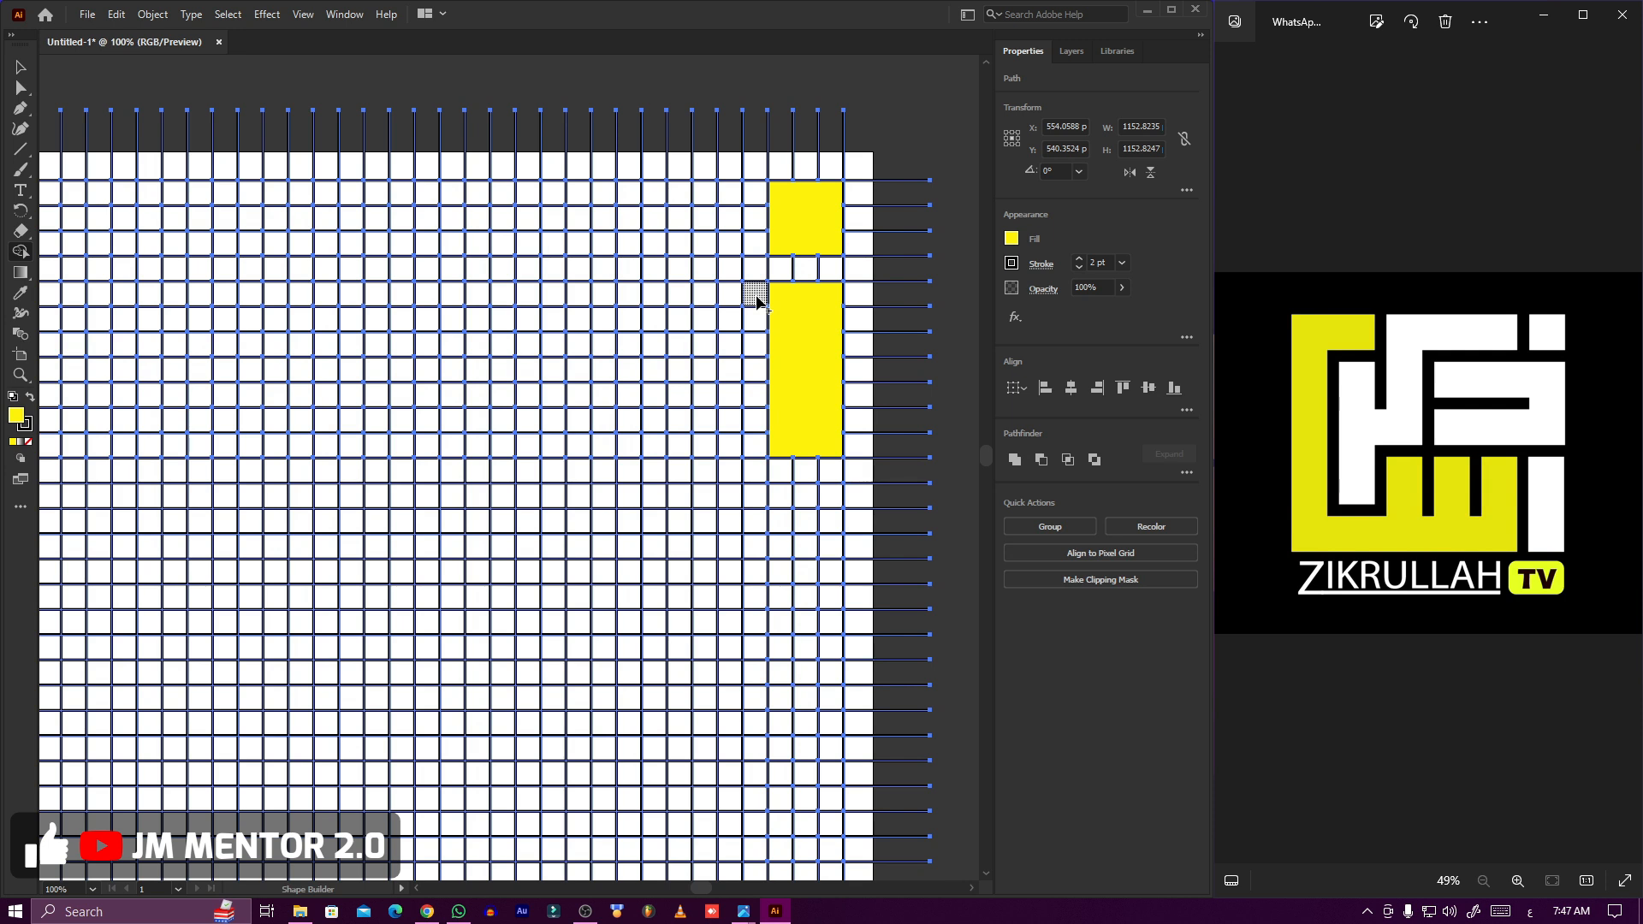
mouse_move(758, 296)
left_mouse_down()
mouse_move(571, 299)
mouse_move(576, 337)
mouse_move(773, 342)
mouse_move(745, 322)
mouse_move(601, 320)
mouse_move(604, 301)
left_mouse_up()
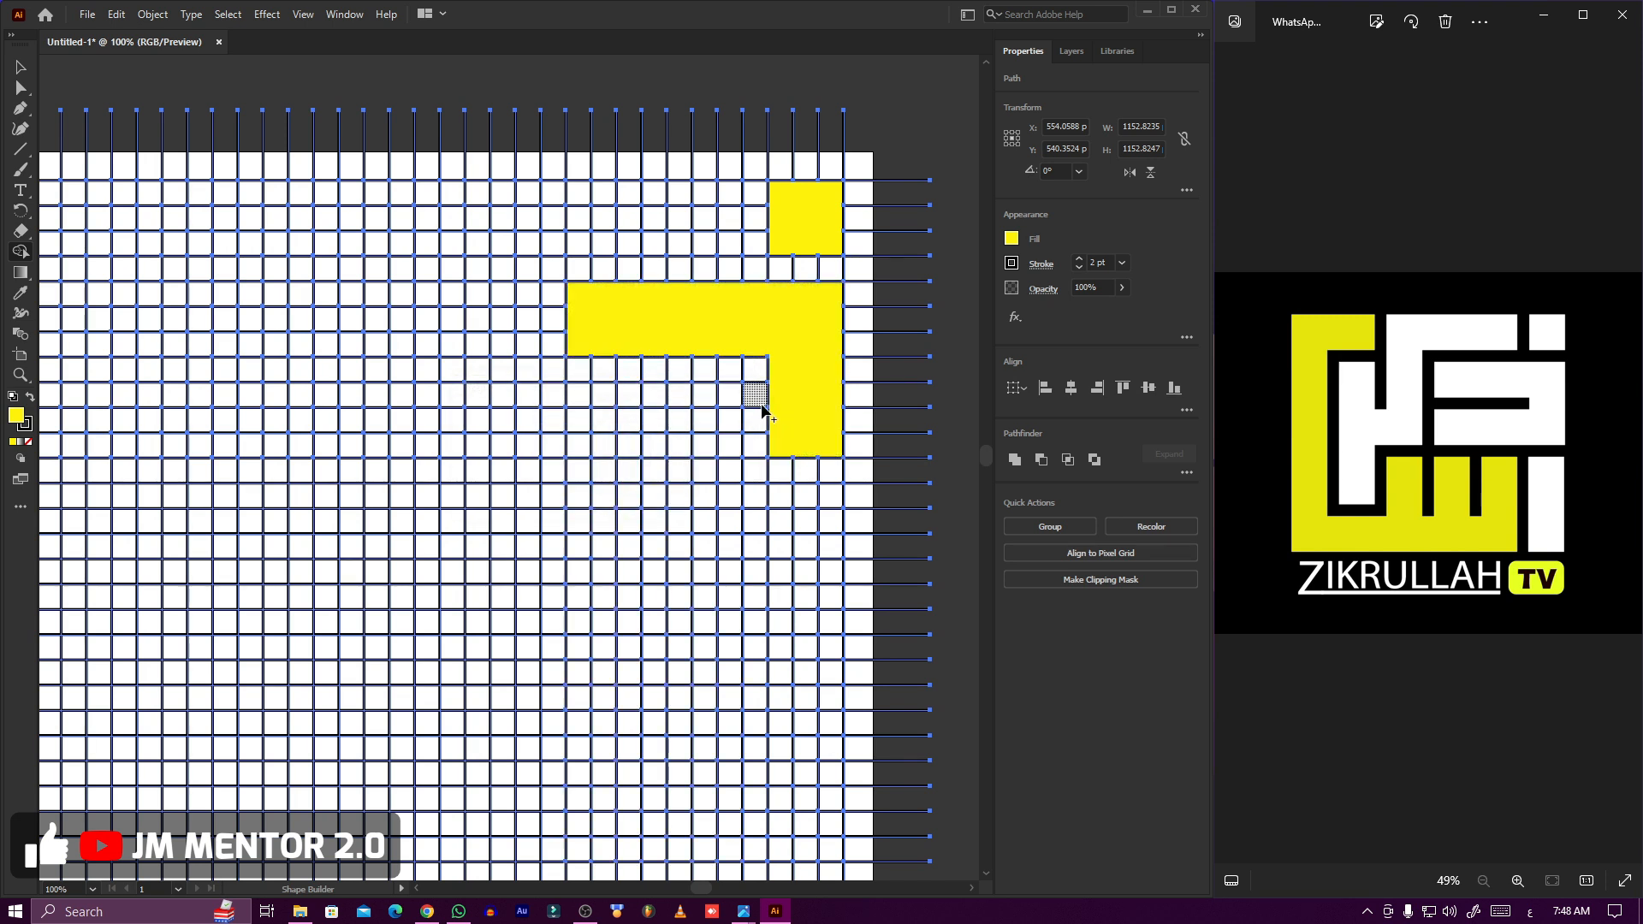
mouse_move(776, 403)
left_mouse_down()
mouse_move(580, 396)
mouse_move(579, 440)
mouse_move(772, 445)
mouse_move(767, 411)
mouse_move(684, 403)
mouse_move(598, 423)
mouse_move(813, 429)
mouse_move(744, 413)
left_mouse_up()
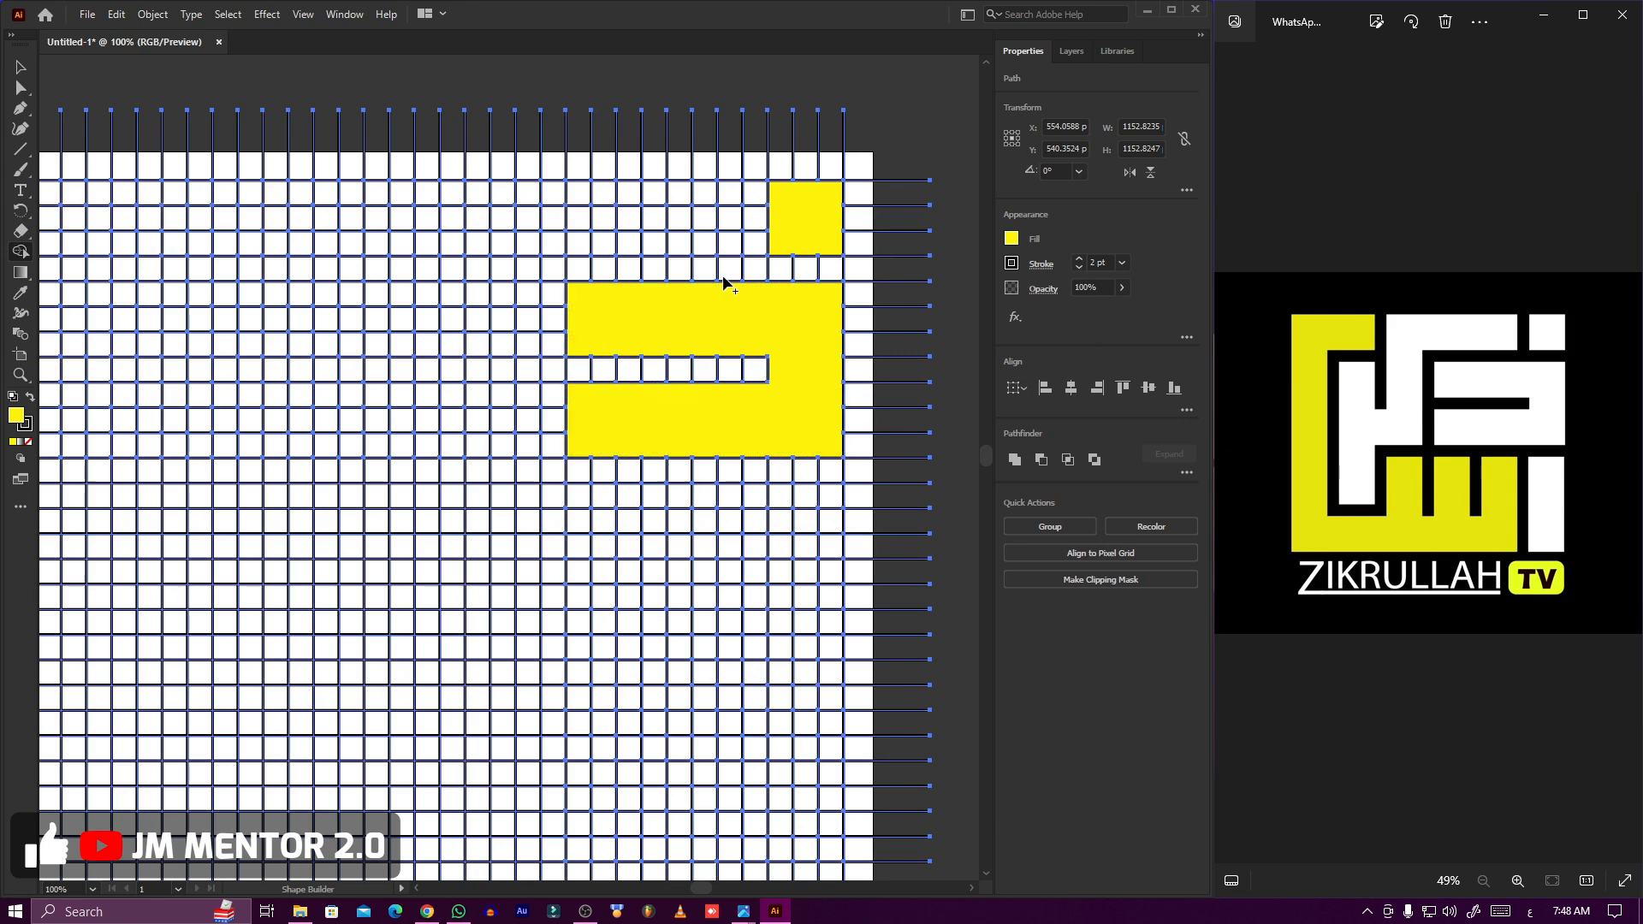
Merge an 11 × 3 cell bar one column left of the square, with a 3-cell-wide leg reaching 11 cells down from its left end.
mouse_move(732, 196)
left_mouse_down()
mouse_move(732, 237)
mouse_move(524, 246)
left_mouse_up()
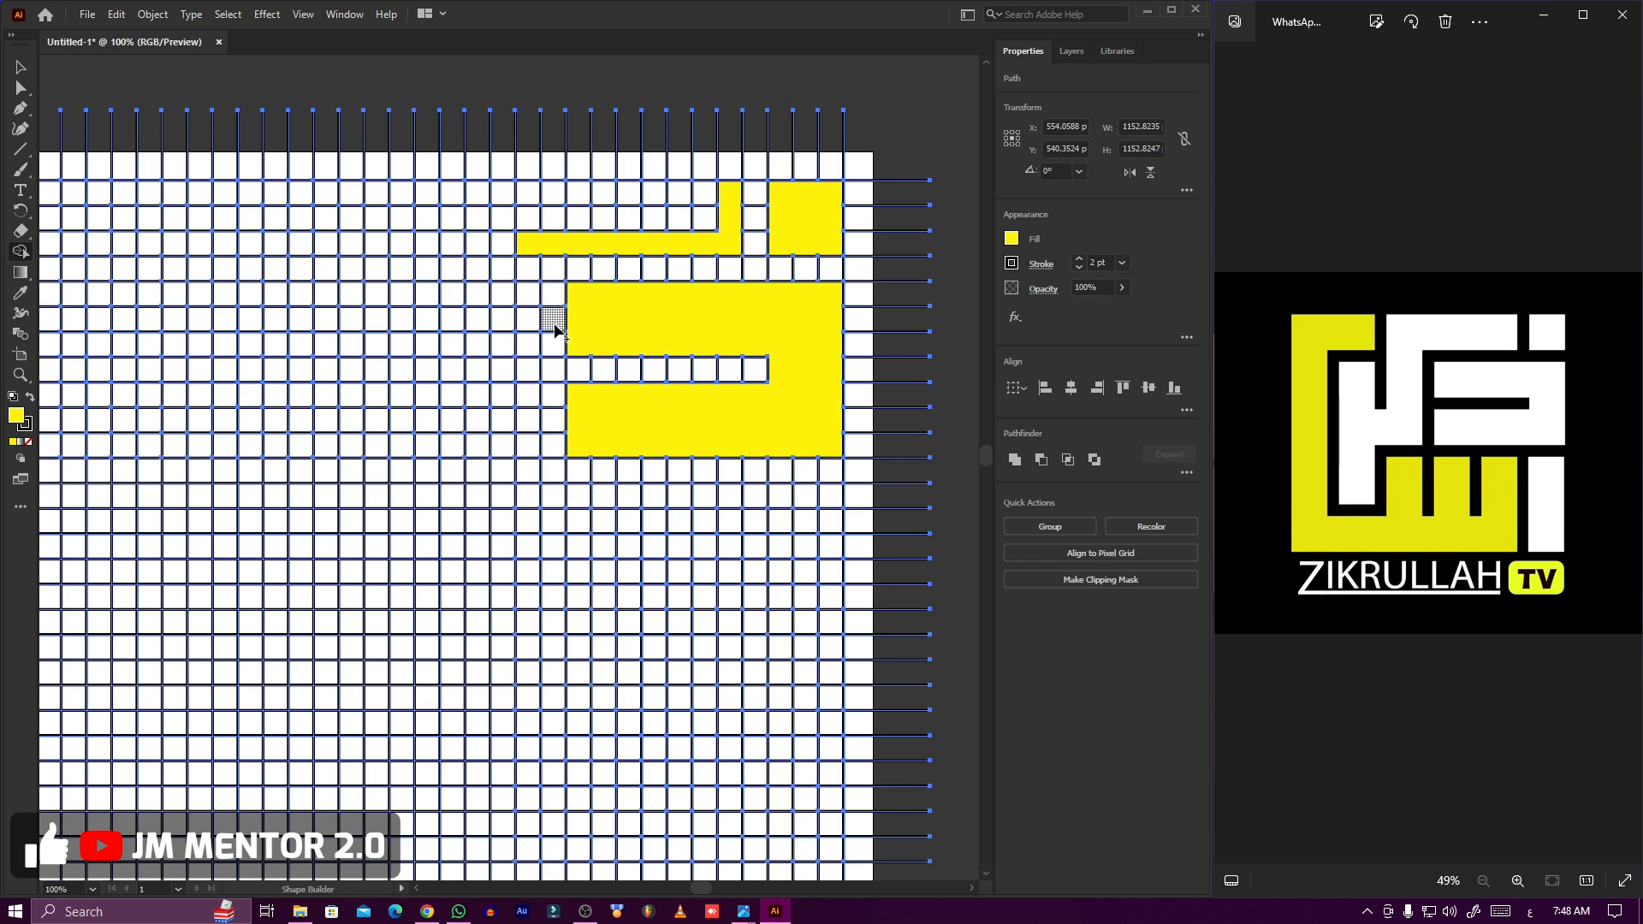
left_click_drag(722, 190, 481, 195)
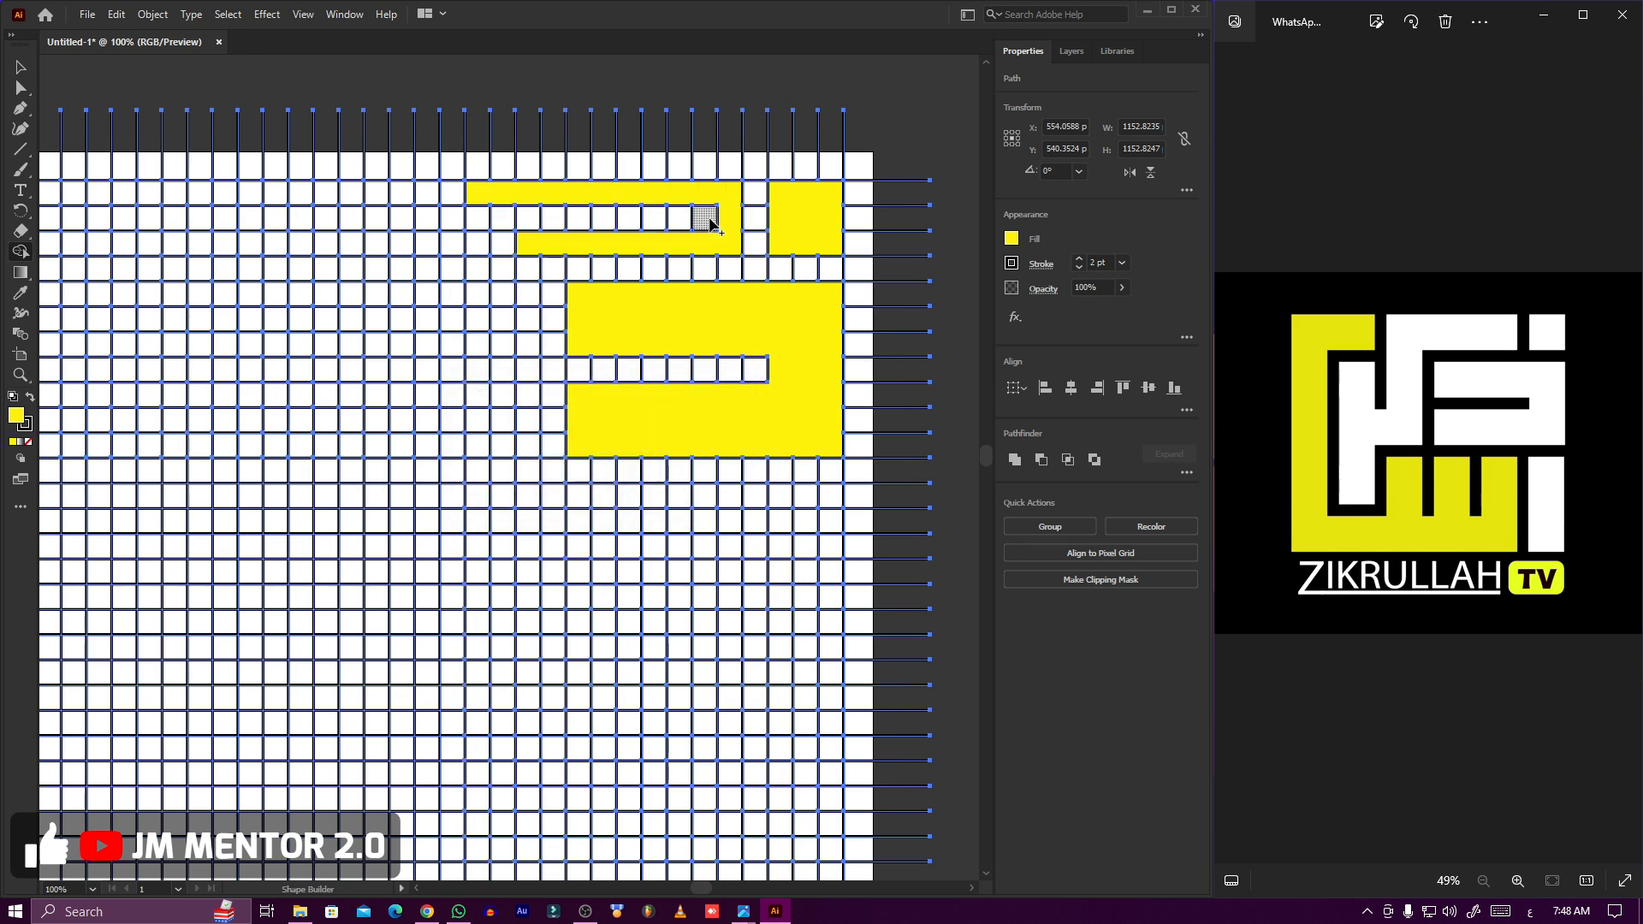
left_click_drag(723, 214, 480, 224)
left_click_drag(479, 243, 488, 455)
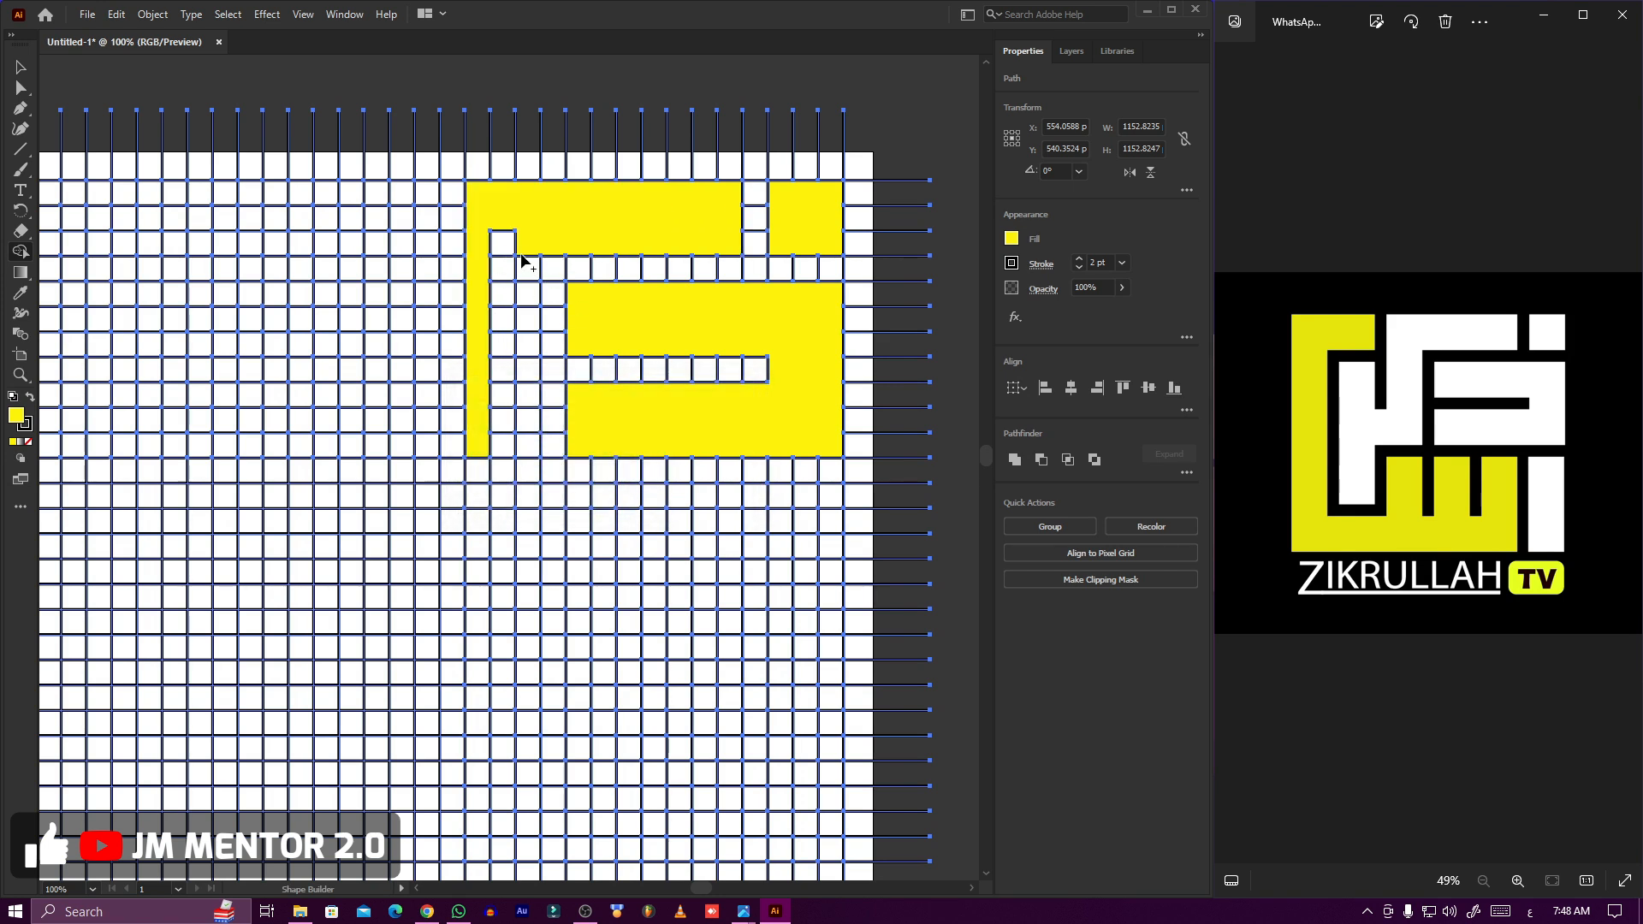
left_click_drag(522, 255, 532, 444)
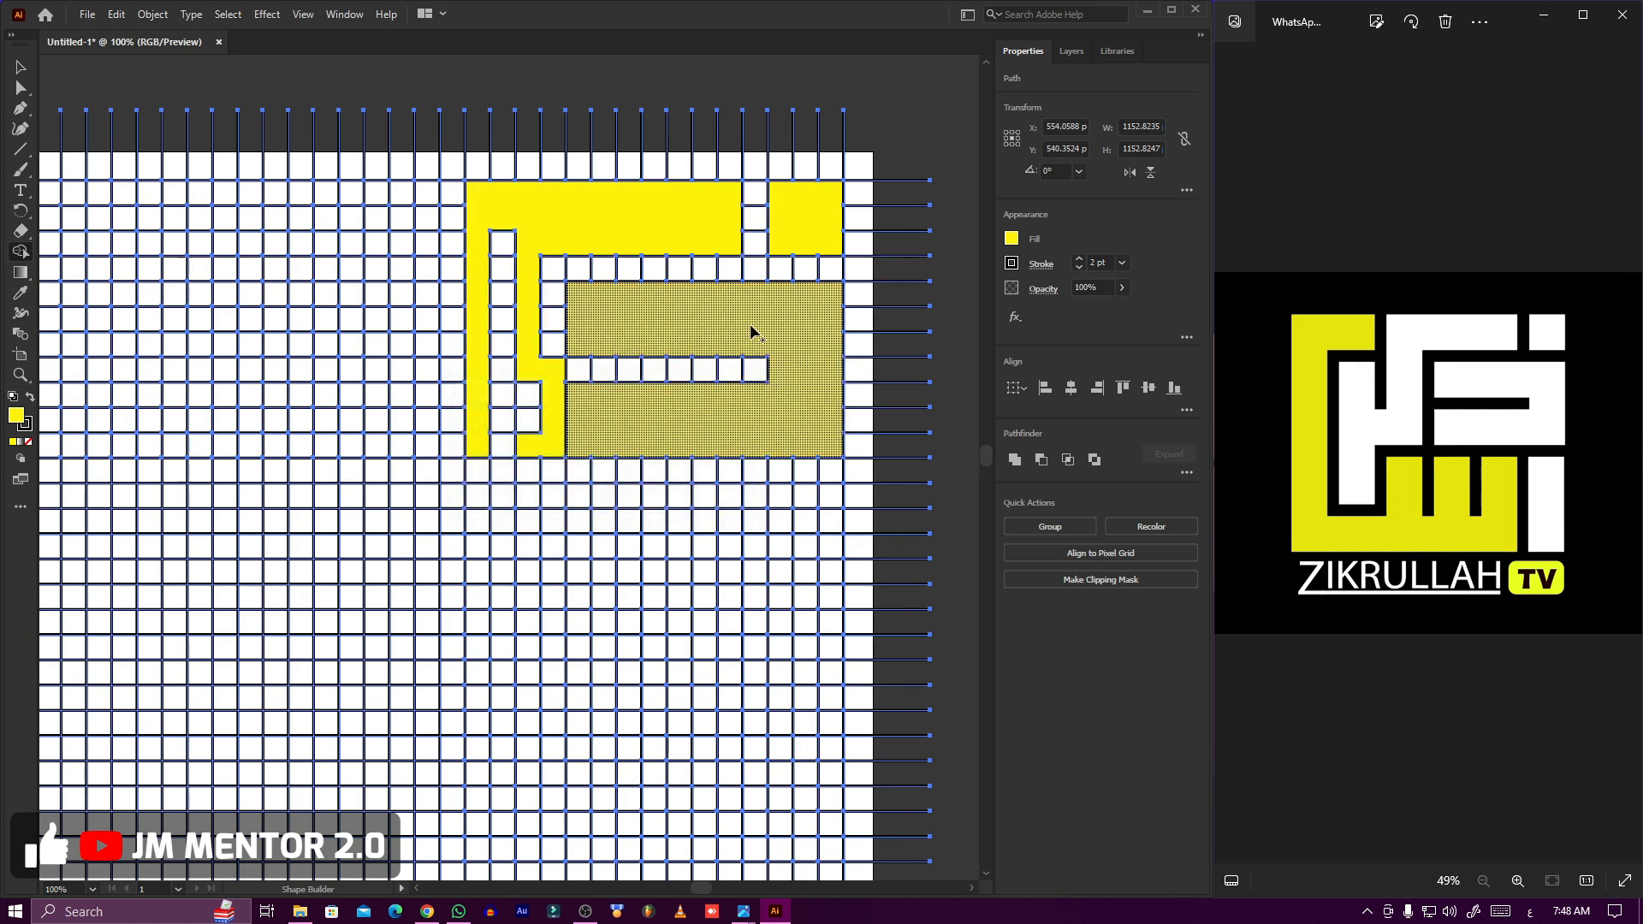
key("ctrl+z")
mouse_move(528, 261)
left_mouse_down()
mouse_move(521, 449)
mouse_move(497, 448)
mouse_move(489, 230)
mouse_move(472, 317)
left_mouse_up()
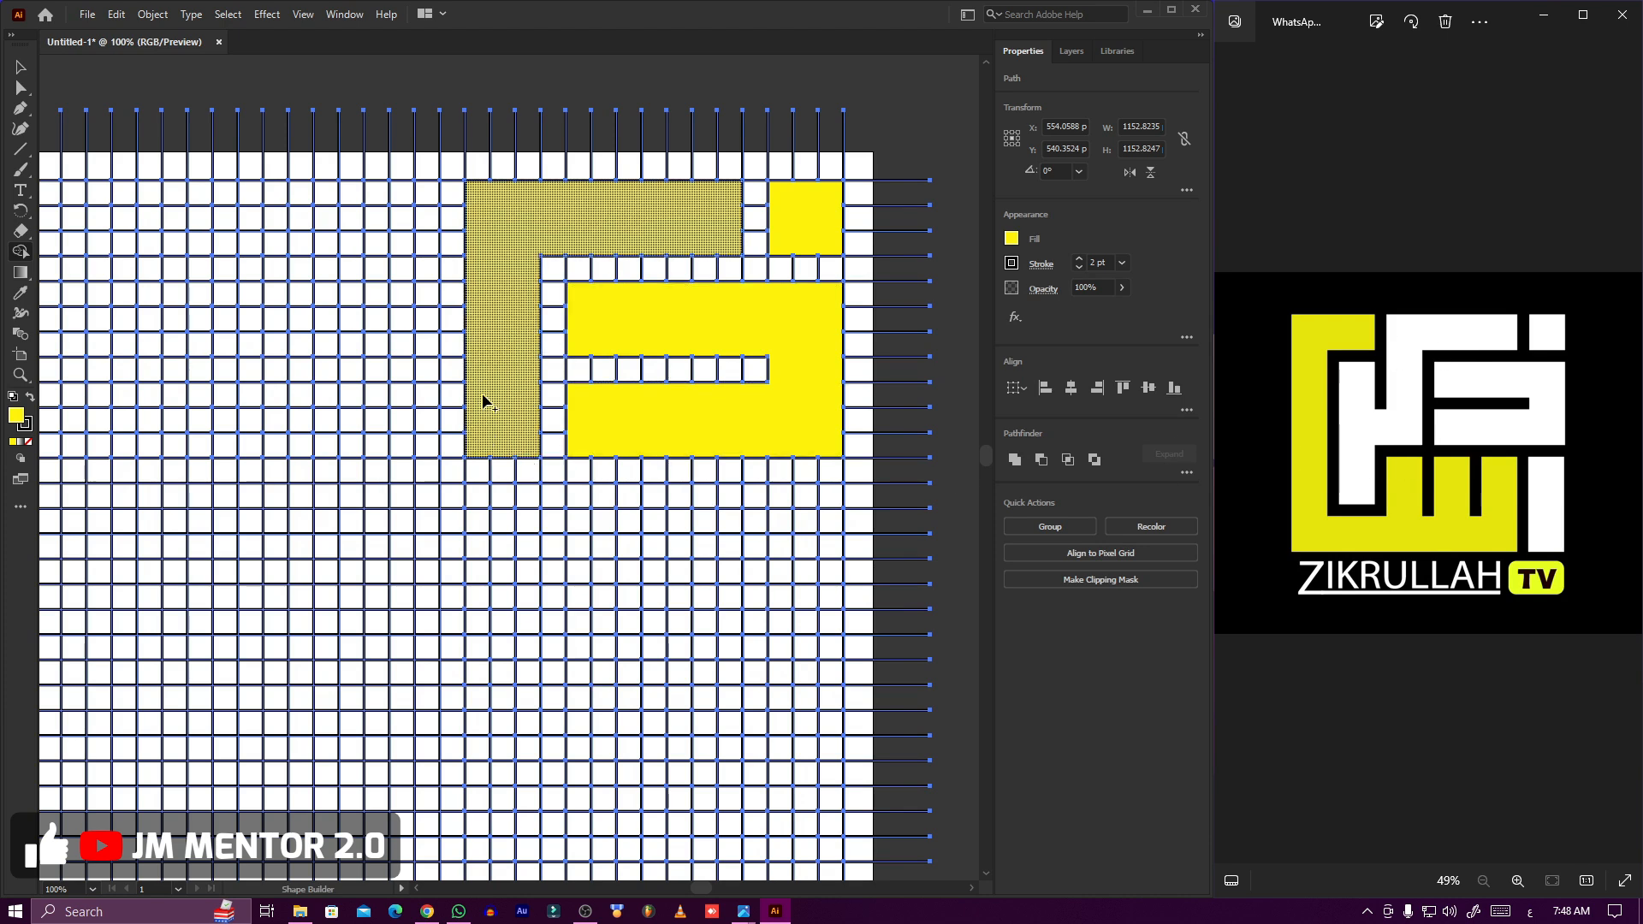
Extend the leg's foot leftward across a one-column gap and merge it with a 3 × 13 cell column starting four rows below the bar's top.
left_click_drag(484, 401, 425, 398)
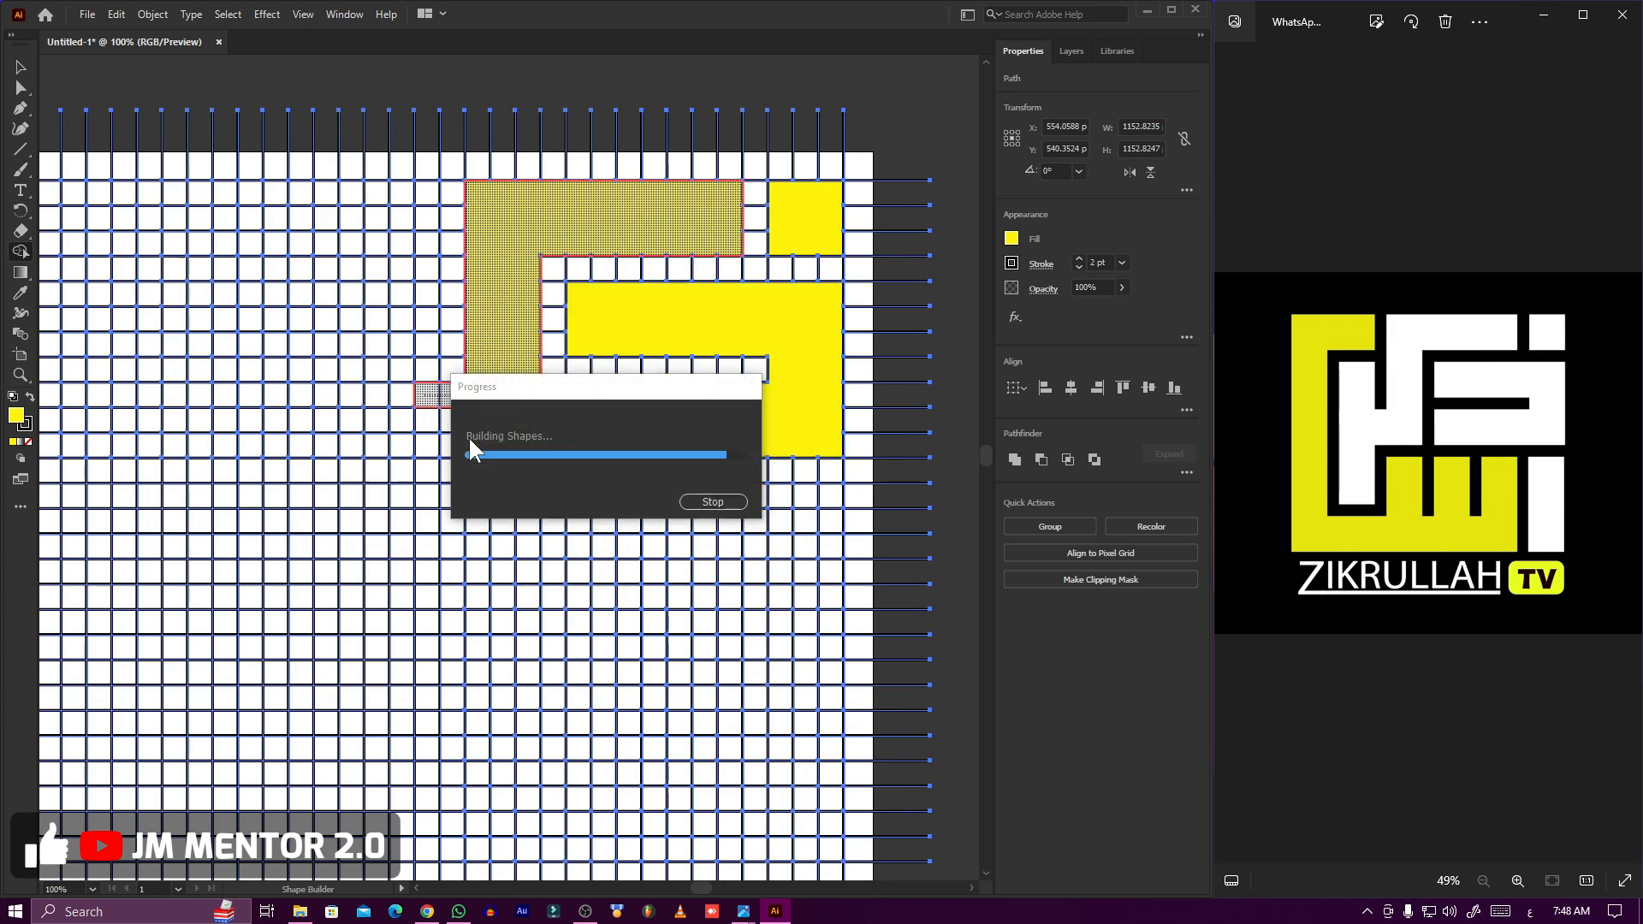
mouse_move(477, 449)
left_mouse_down()
mouse_move(427, 444)
mouse_move(473, 425)
mouse_move(423, 424)
mouse_move(454, 394)
left_mouse_up()
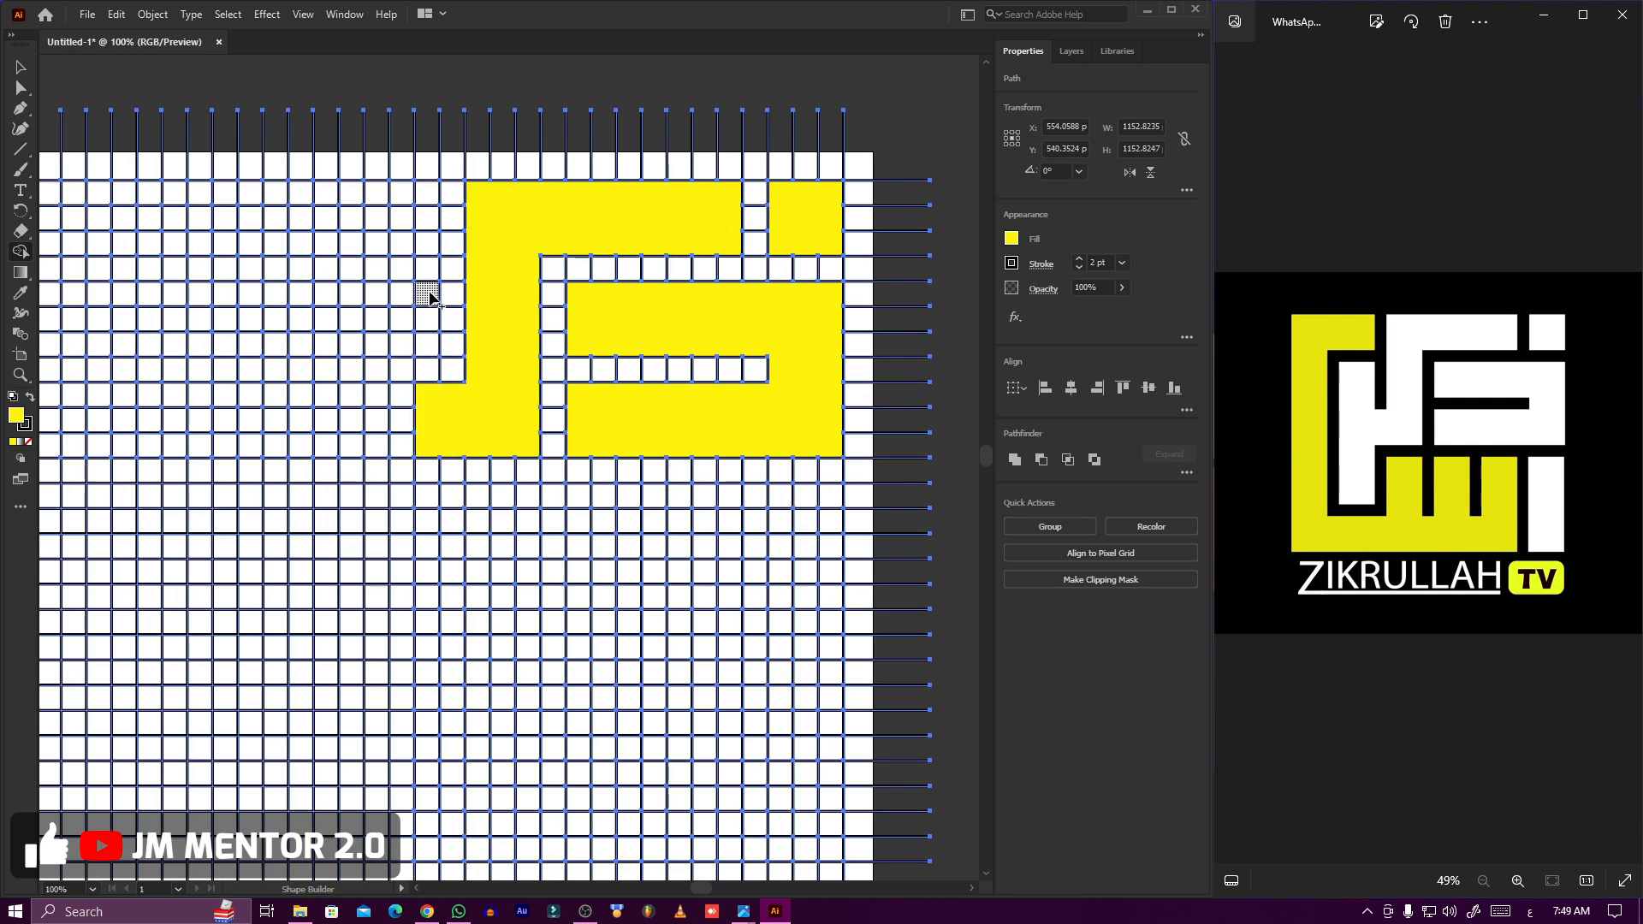
left_click_drag(430, 297, 432, 398)
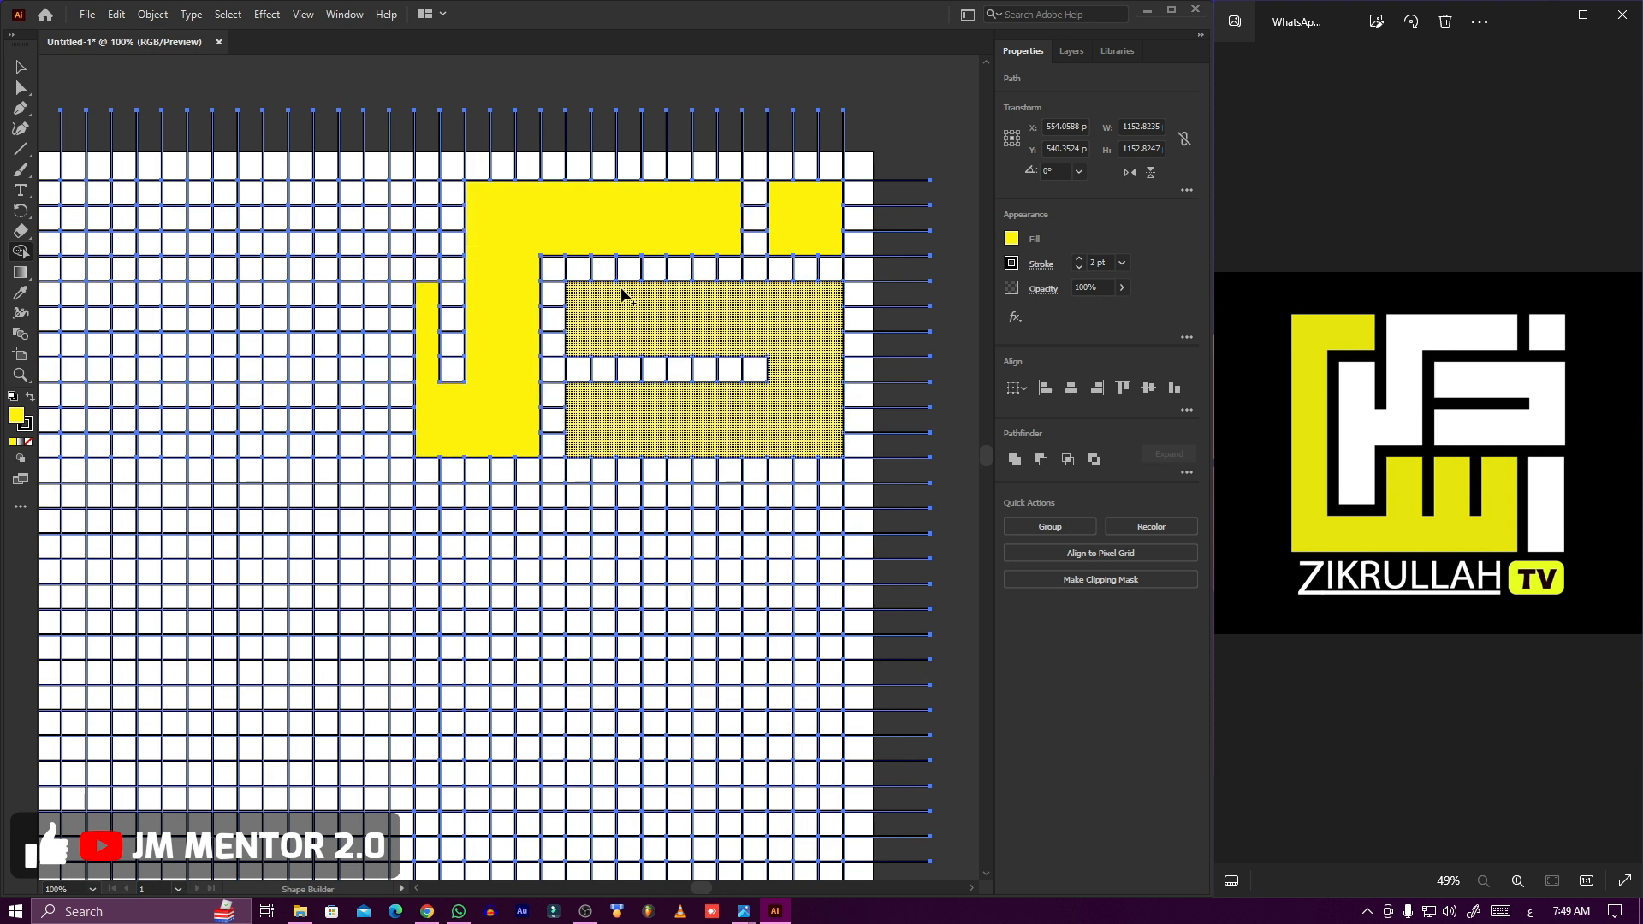
mouse_move(396, 295)
left_mouse_down()
mouse_move(422, 289)
mouse_move(382, 289)
mouse_move(374, 445)
mouse_move(417, 446)
mouse_move(397, 421)
mouse_move(394, 350)
mouse_move(392, 429)
left_mouse_up()
scroll(403, 419, "down", 2)
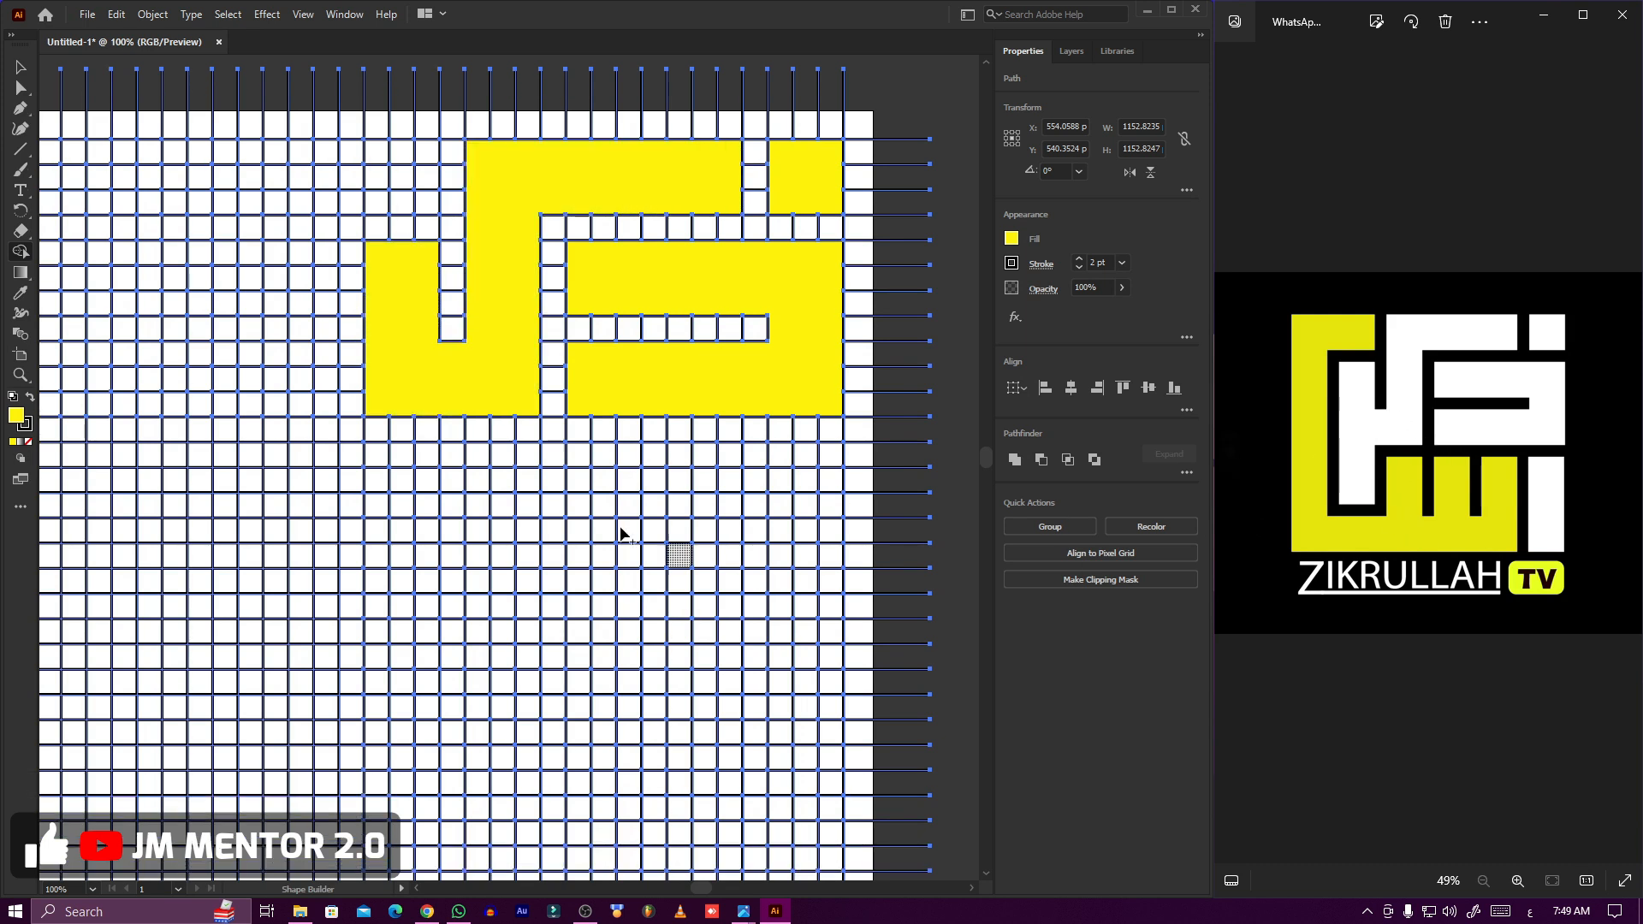
left_click_drag(376, 417, 378, 555)
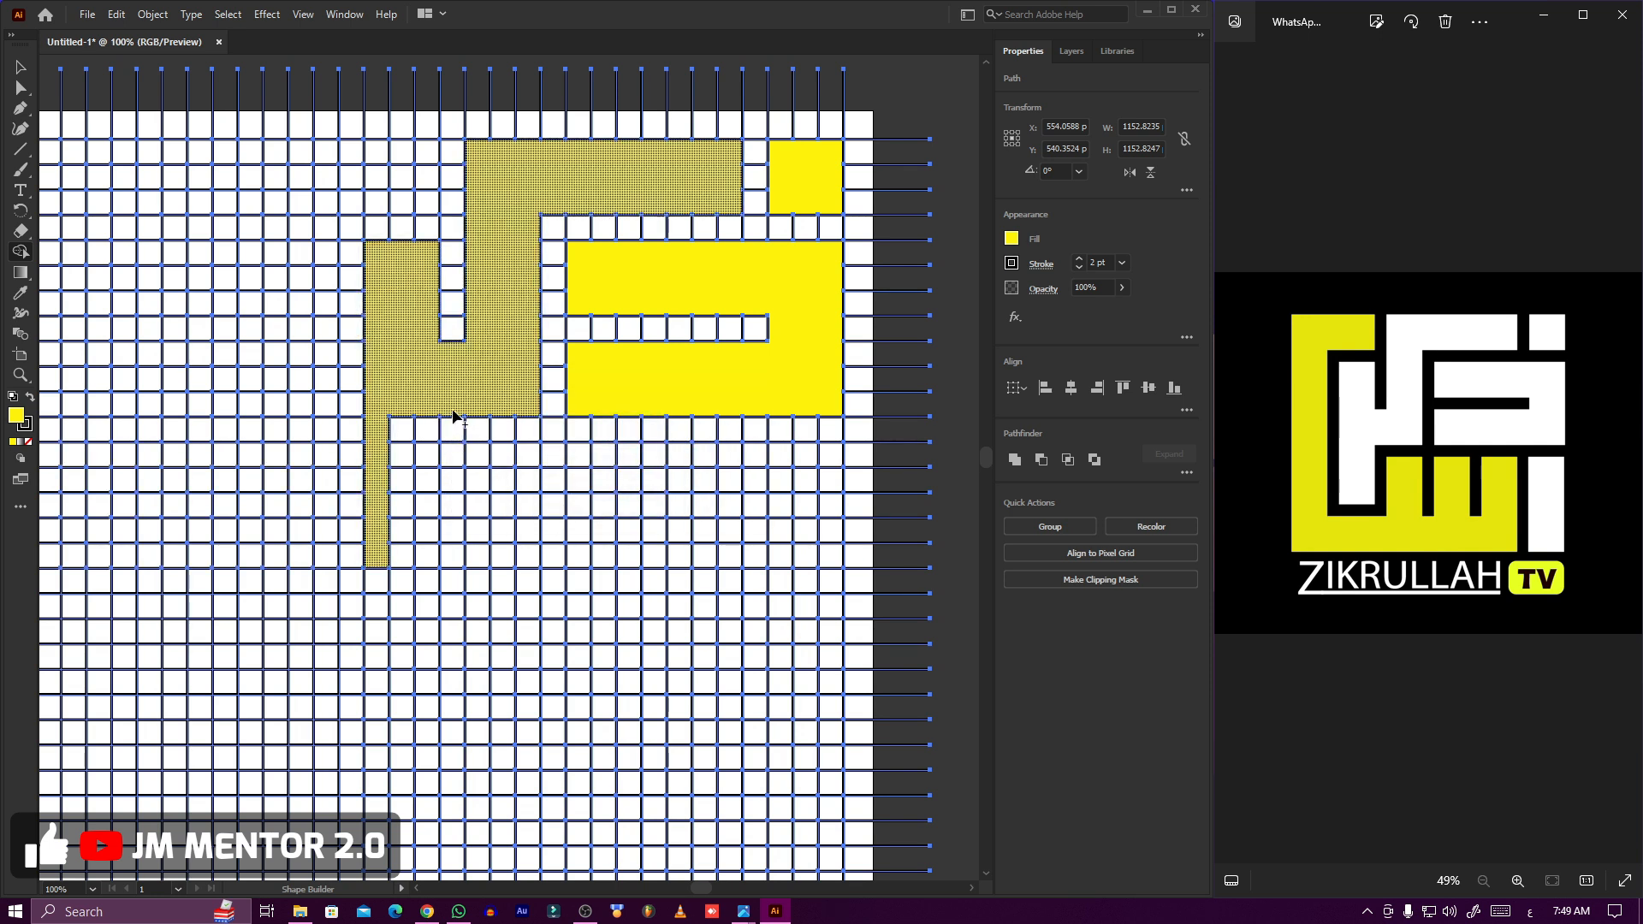
mouse_move(431, 414)
left_mouse_down()
mouse_move(427, 553)
mouse_move(385, 555)
mouse_move(384, 428)
mouse_move(394, 404)
mouse_move(405, 552)
left_mouse_up()
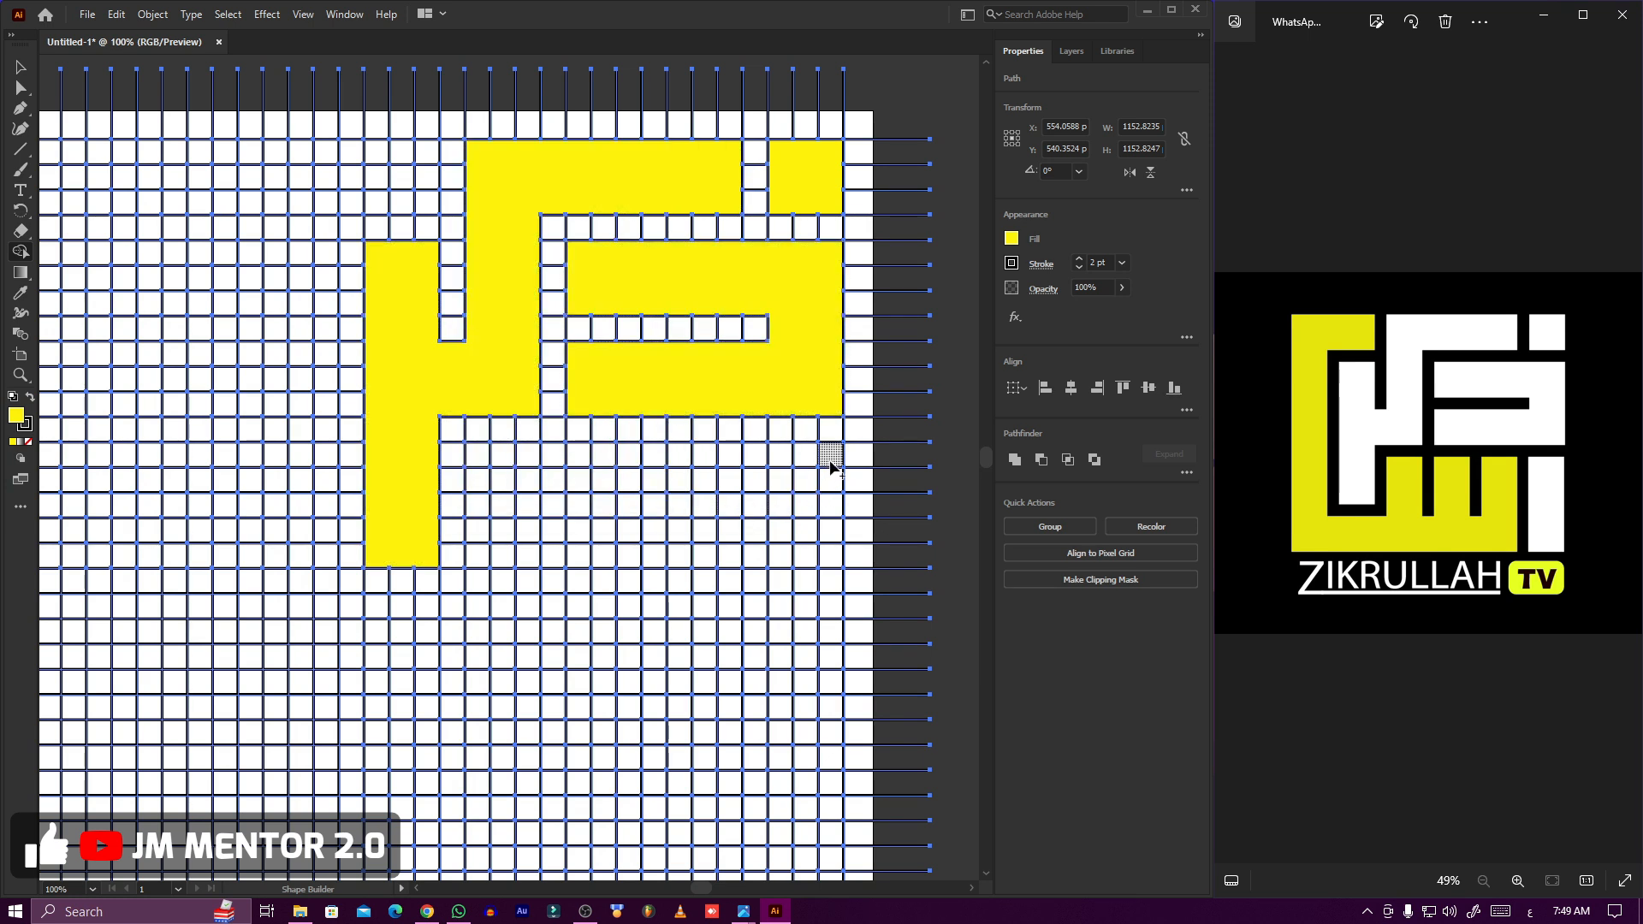
Merge a separate 3 × 9 cell vertical bar one row below the two-armed shape, flush with its right edge.
mouse_move(834, 459)
left_mouse_down()
mouse_move(788, 462)
mouse_move(781, 554)
mouse_move(806, 606)
left_mouse_up()
mouse_move(781, 604)
left_mouse_down()
mouse_move(782, 634)
mouse_move(830, 632)
left_mouse_up()
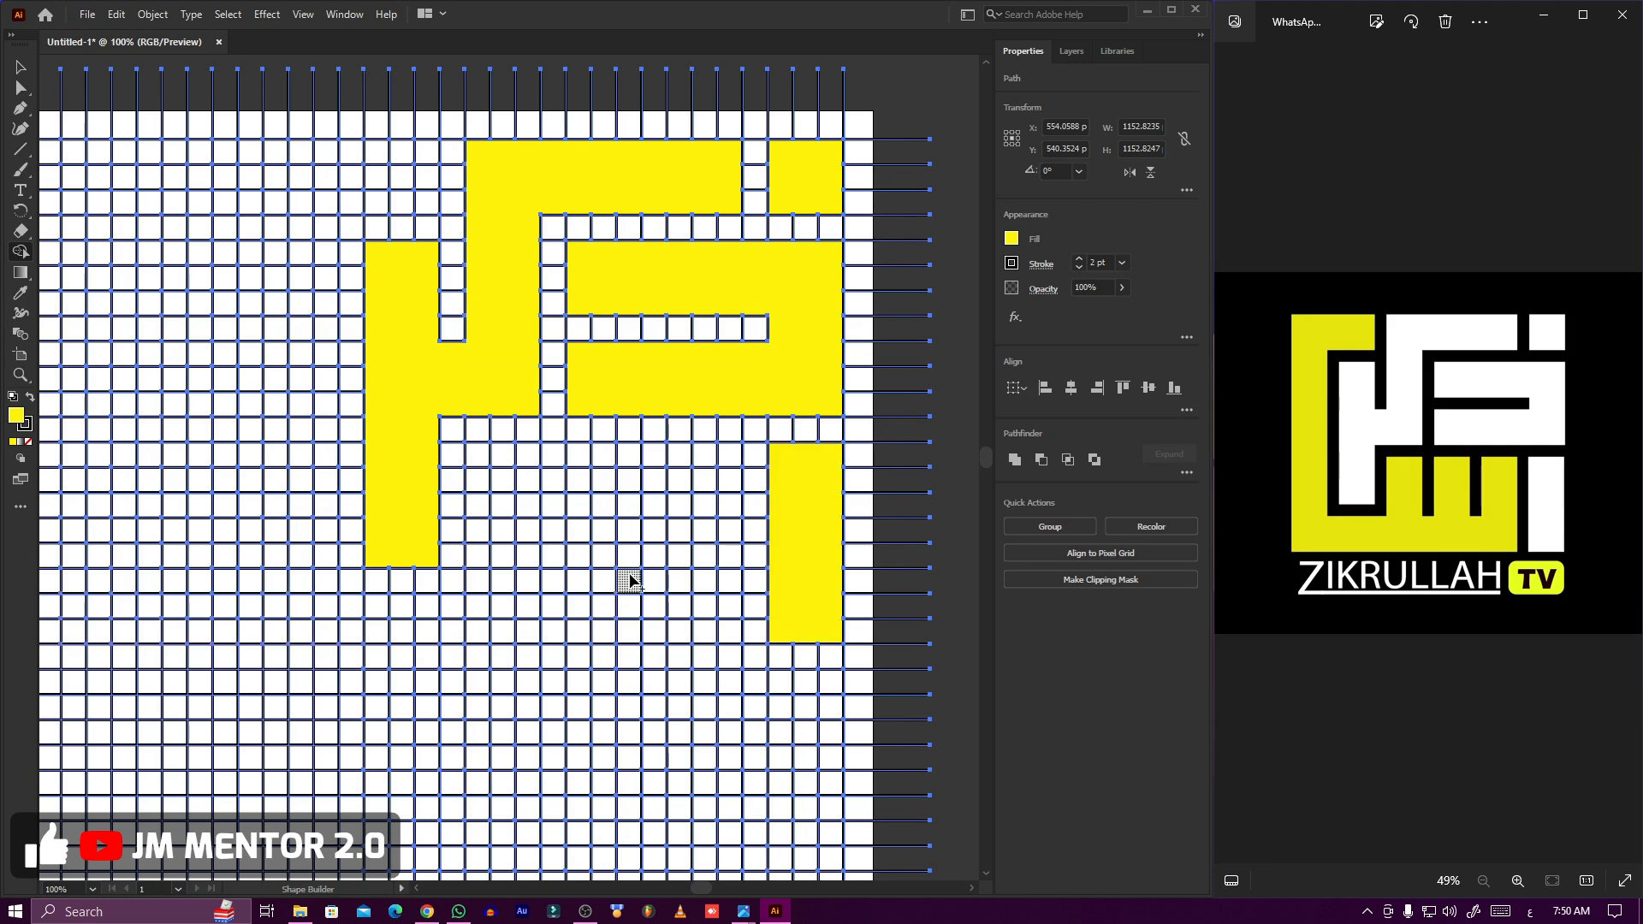
mouse_move(730, 455)
left_mouse_down()
mouse_move(730, 633)
mouse_move(830, 657)
left_mouse_up()
Merge a 3-row-high base left of the vertical bar with three upward teeth, each 3 × 6 cells and one column apart.
mouse_move(730, 656)
left_mouse_down()
mouse_move(326, 657)
mouse_move(326, 631)
left_mouse_up()
left_click_drag(326, 606, 730, 605)
left_click_drag(722, 462, 680, 602)
mouse_move(629, 602)
left_mouse_down()
mouse_move(564, 465)
mouse_move(579, 602)
left_mouse_up()
mouse_move(529, 456)
left_mouse_down()
mouse_move(480, 473)
mouse_move(503, 602)
left_mouse_up()
mouse_move(326, 606)
left_mouse_down()
mouse_move(301, 659)
mouse_move(302, 632)
left_mouse_up()
Extend the toothed base upward as a 3-cell-wide column, 21 cells tall, and finish it with a 7 × 3 cell arm at the top.
mouse_move(275, 631)
left_mouse_down()
mouse_move(278, 156)
mouse_move(402, 177)
left_mouse_up()
mouse_move(426, 153)
left_mouse_down()
mouse_move(319, 209)
mouse_move(377, 177)
left_mouse_up()
mouse_move(326, 197)
left_mouse_down()
mouse_move(323, 608)
mouse_move(301, 224)
left_mouse_up()
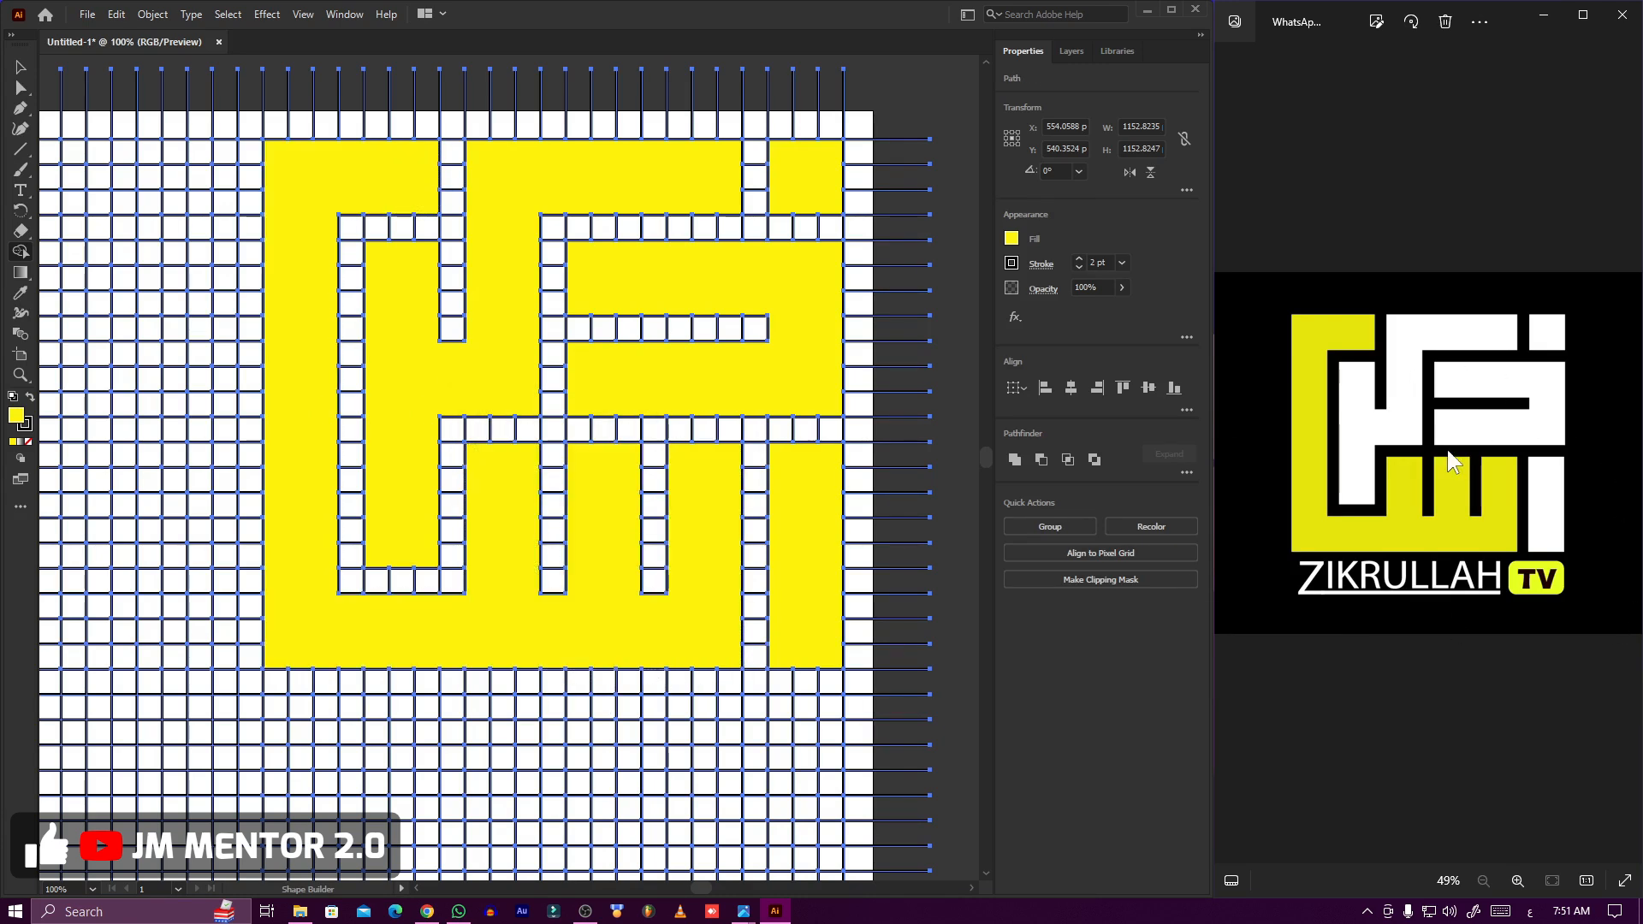
Set the fill to white and recolour the two-armed shape, the separate lower vertical bar and the small square with Shape Builder.
left_click(1011, 239)
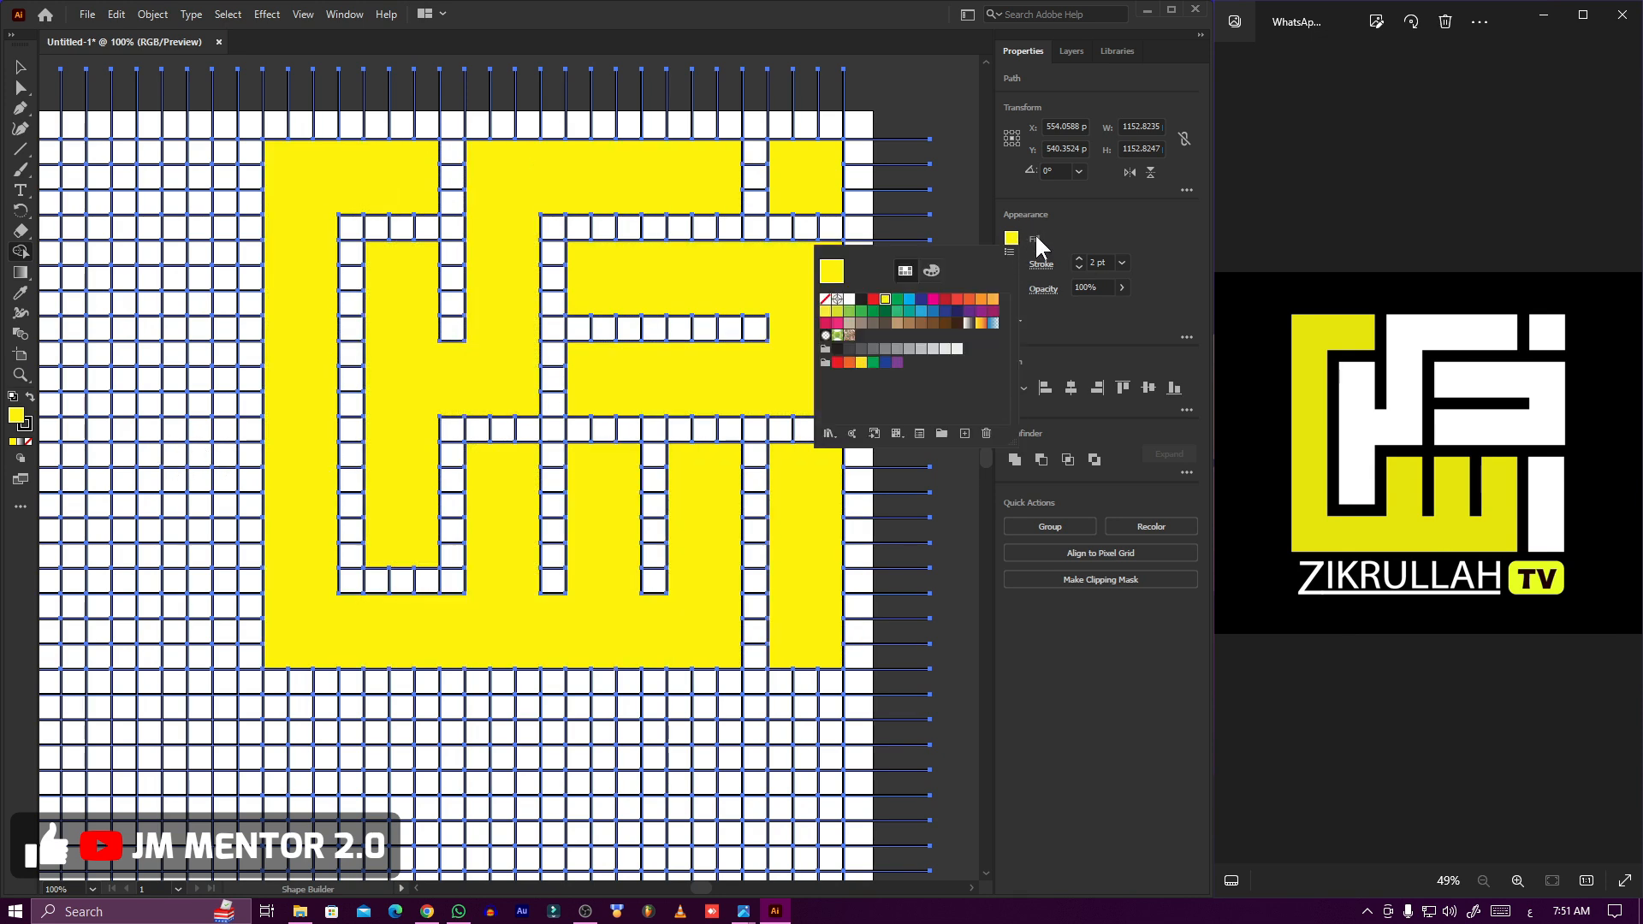
left_click(849, 299)
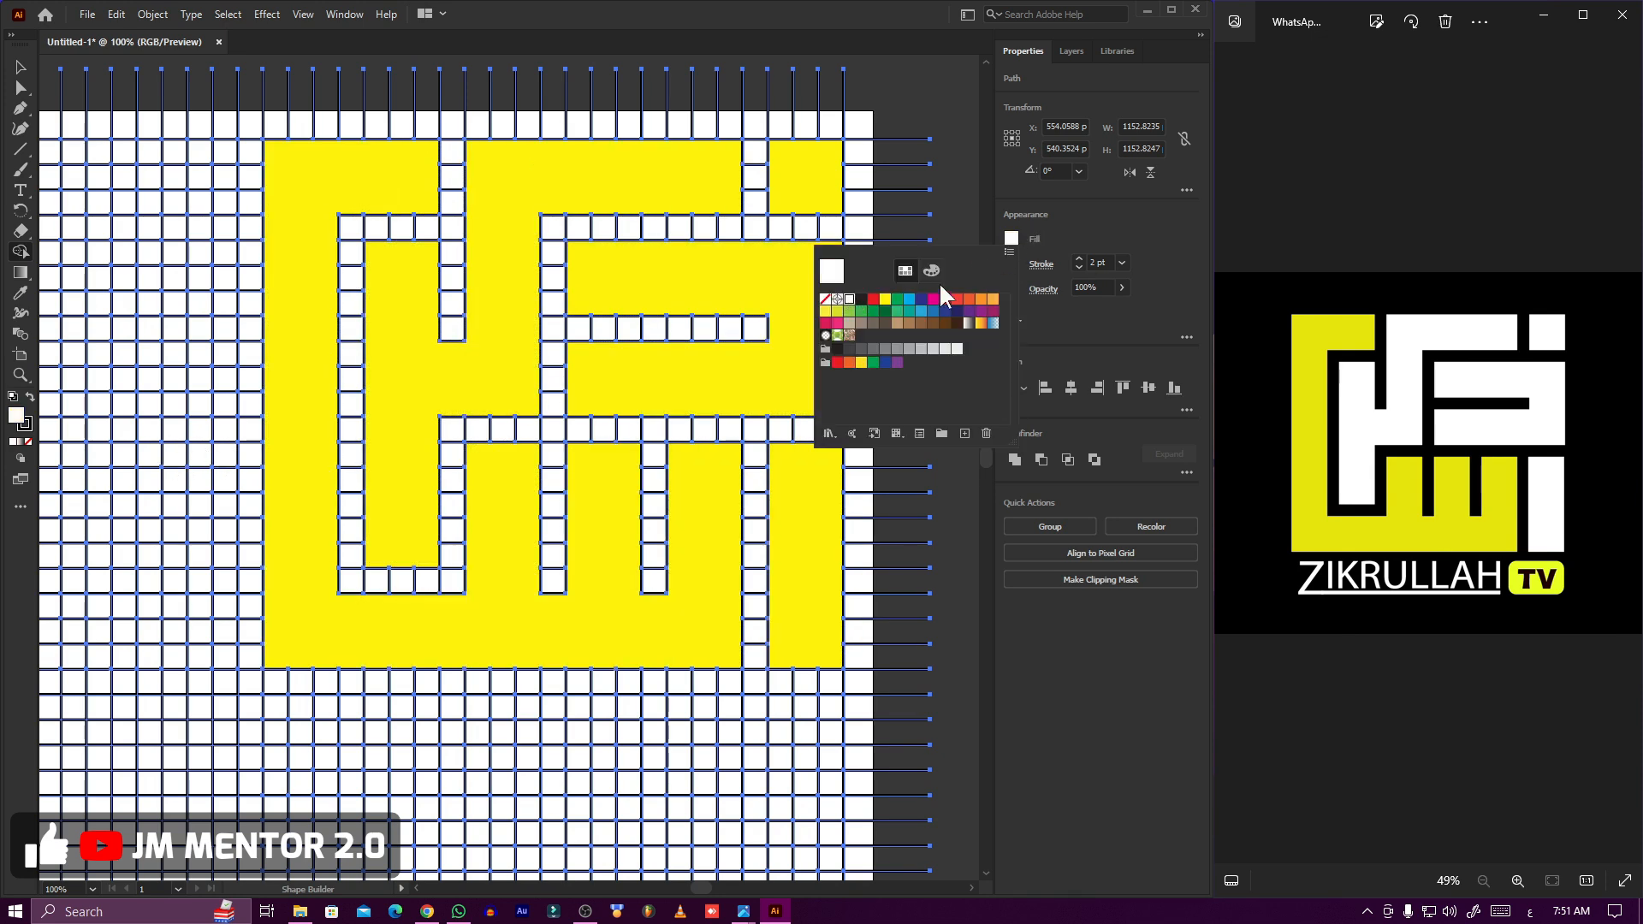
left_click(762, 266)
left_click(762, 283)
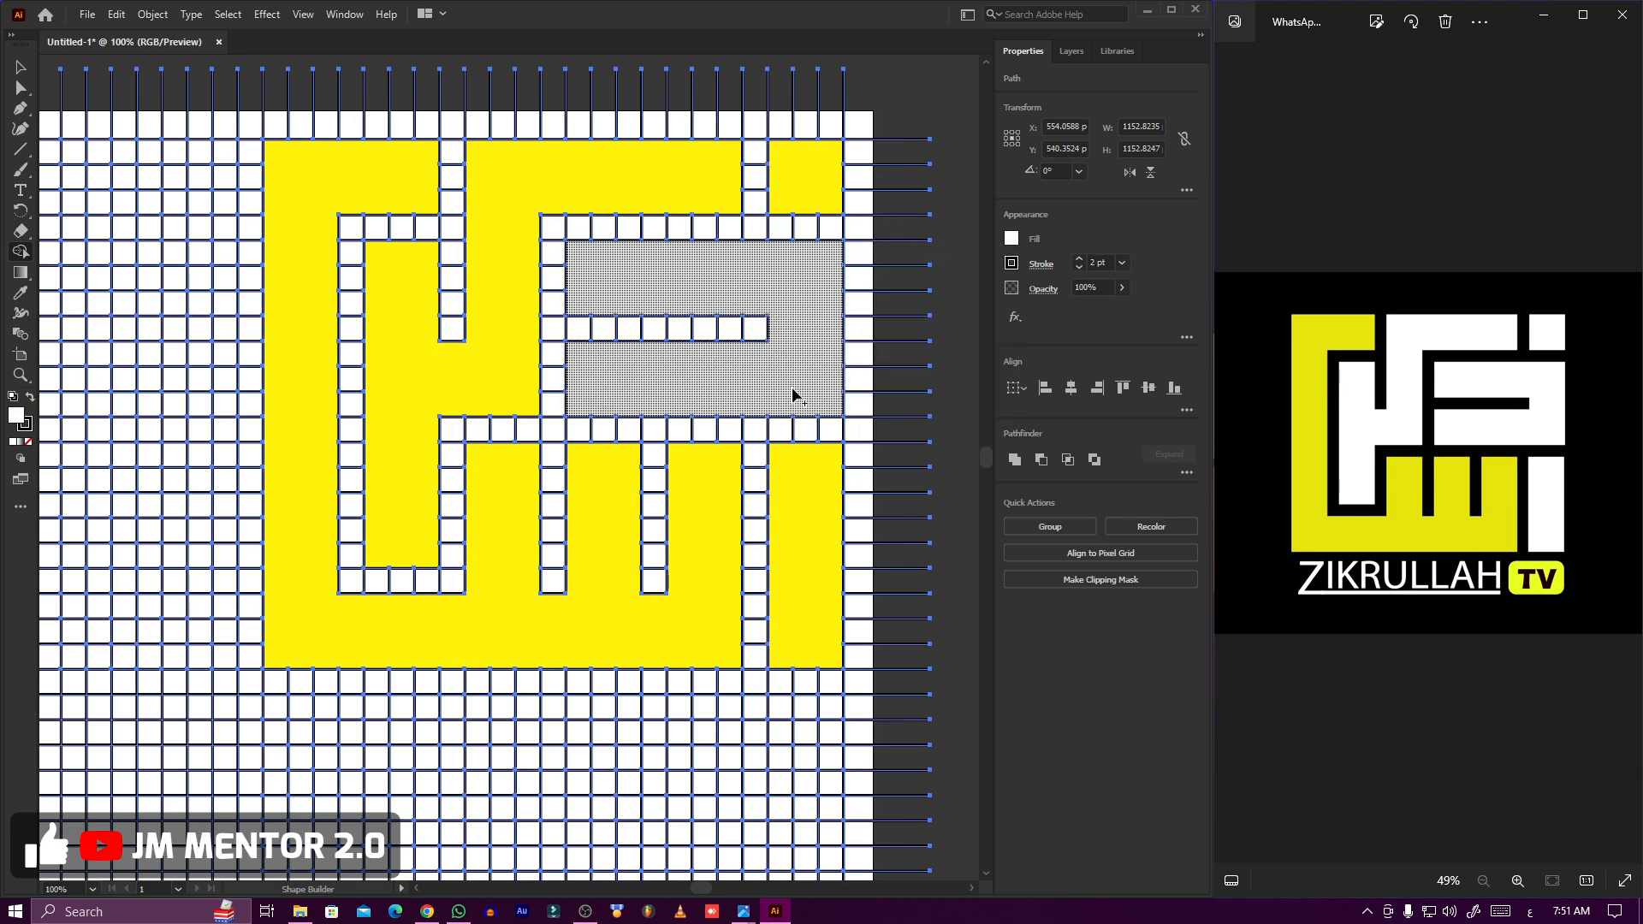
left_click(796, 550)
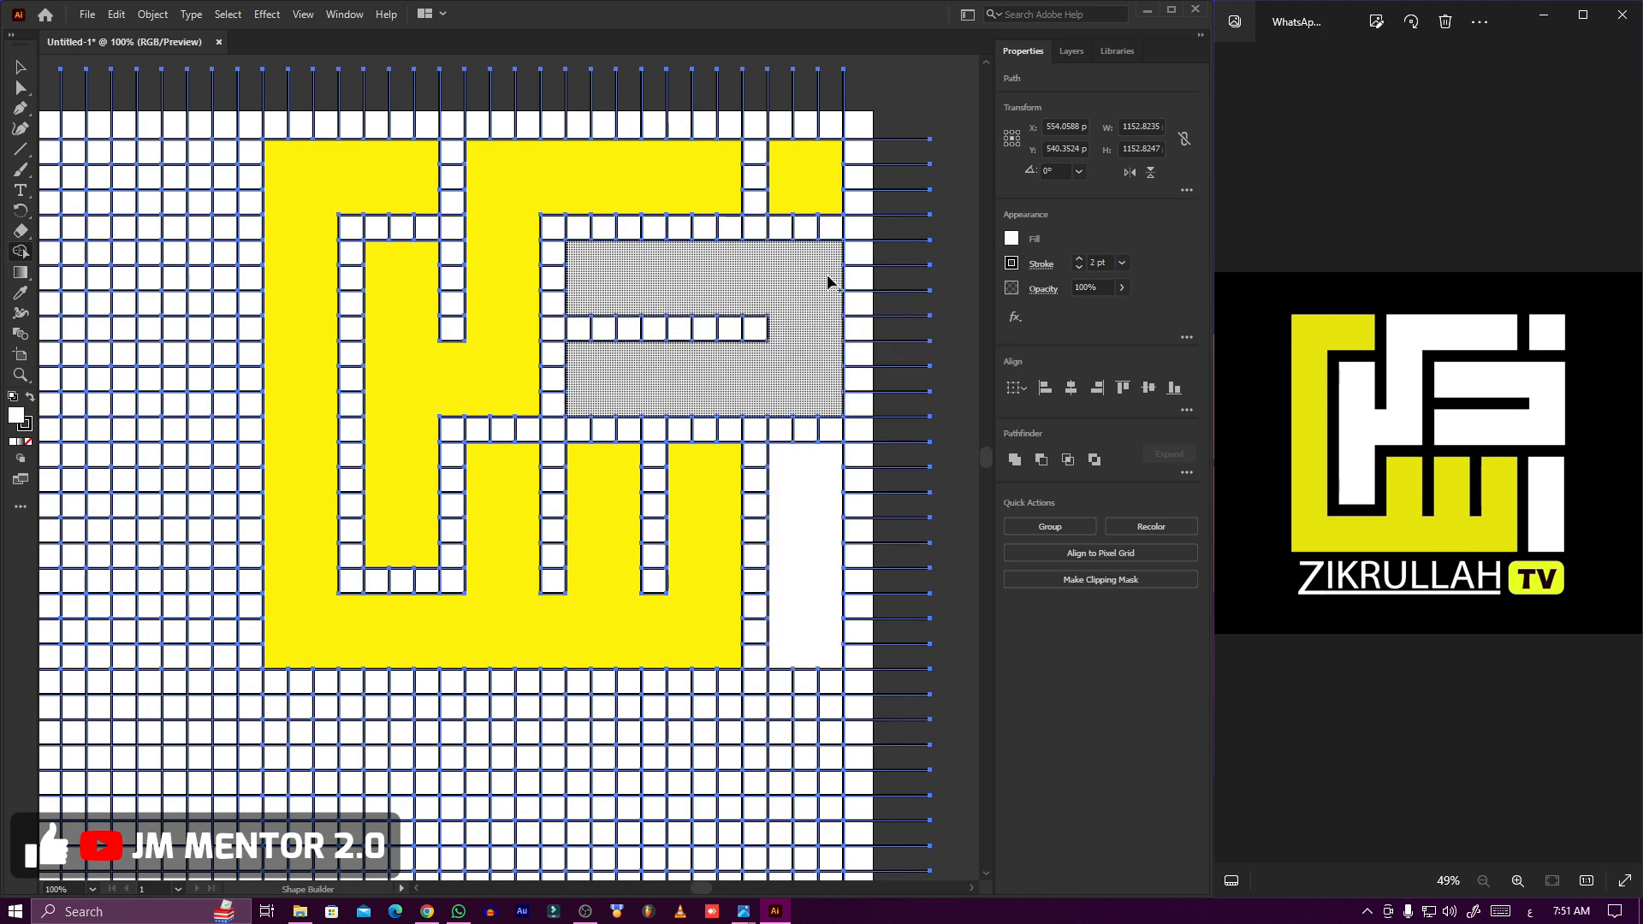
left_click(806, 177)
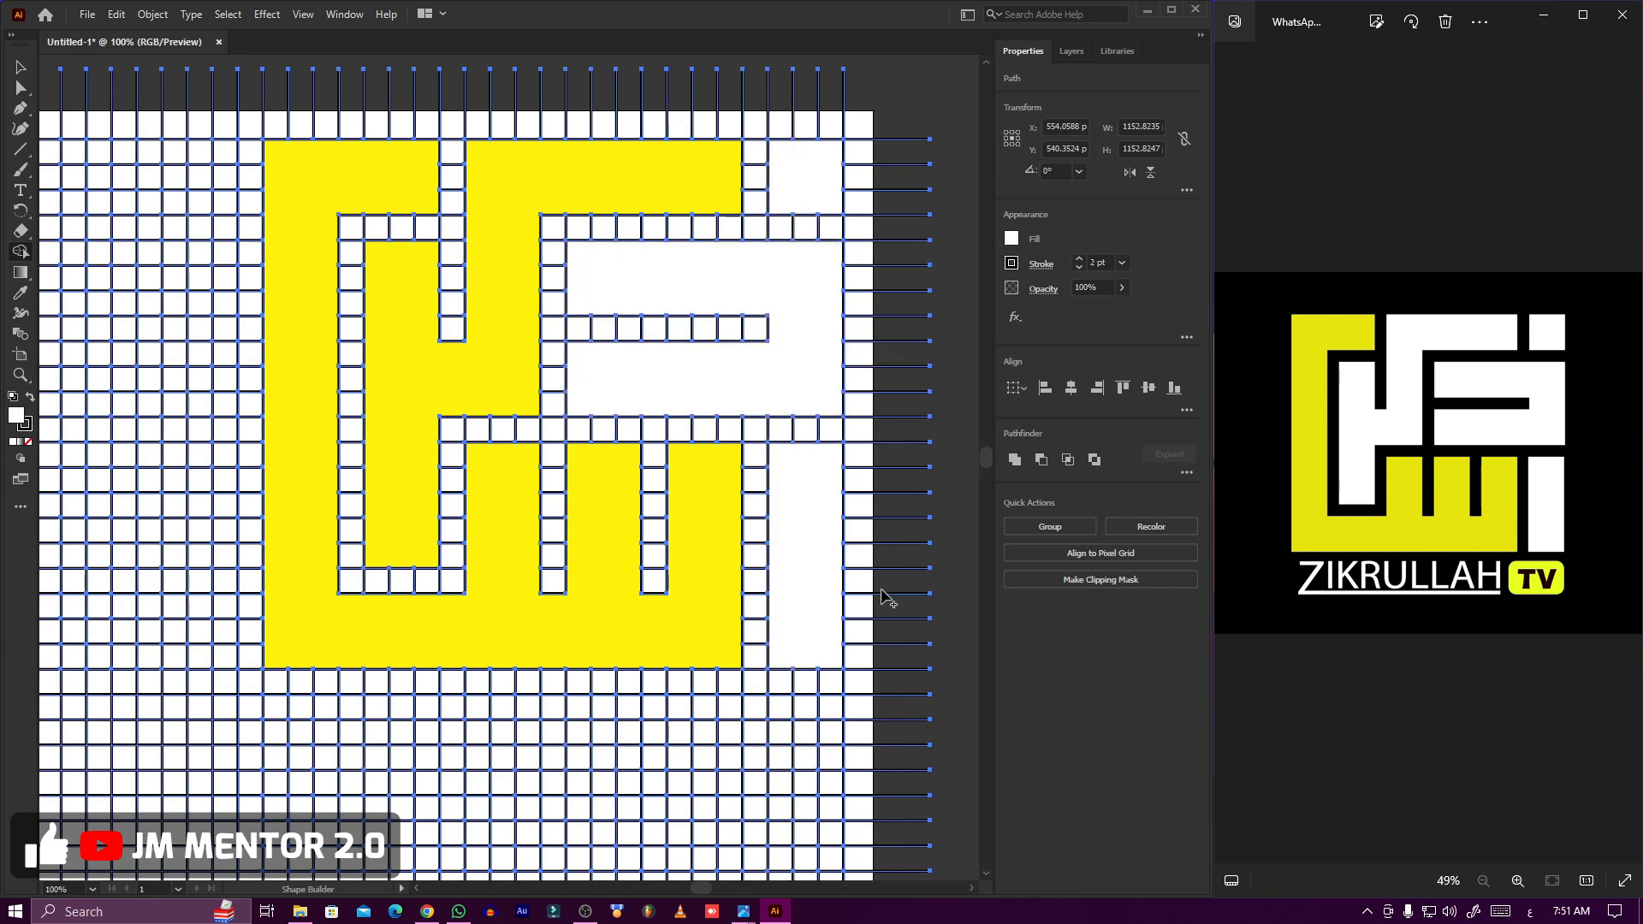
Recolour the separate lower vertical bar yellow, and use a white fill for the branched shape inside the yellow frame.
left_click(1011, 238)
left_click(885, 298)
left_click(821, 598)
left_click(1012, 239)
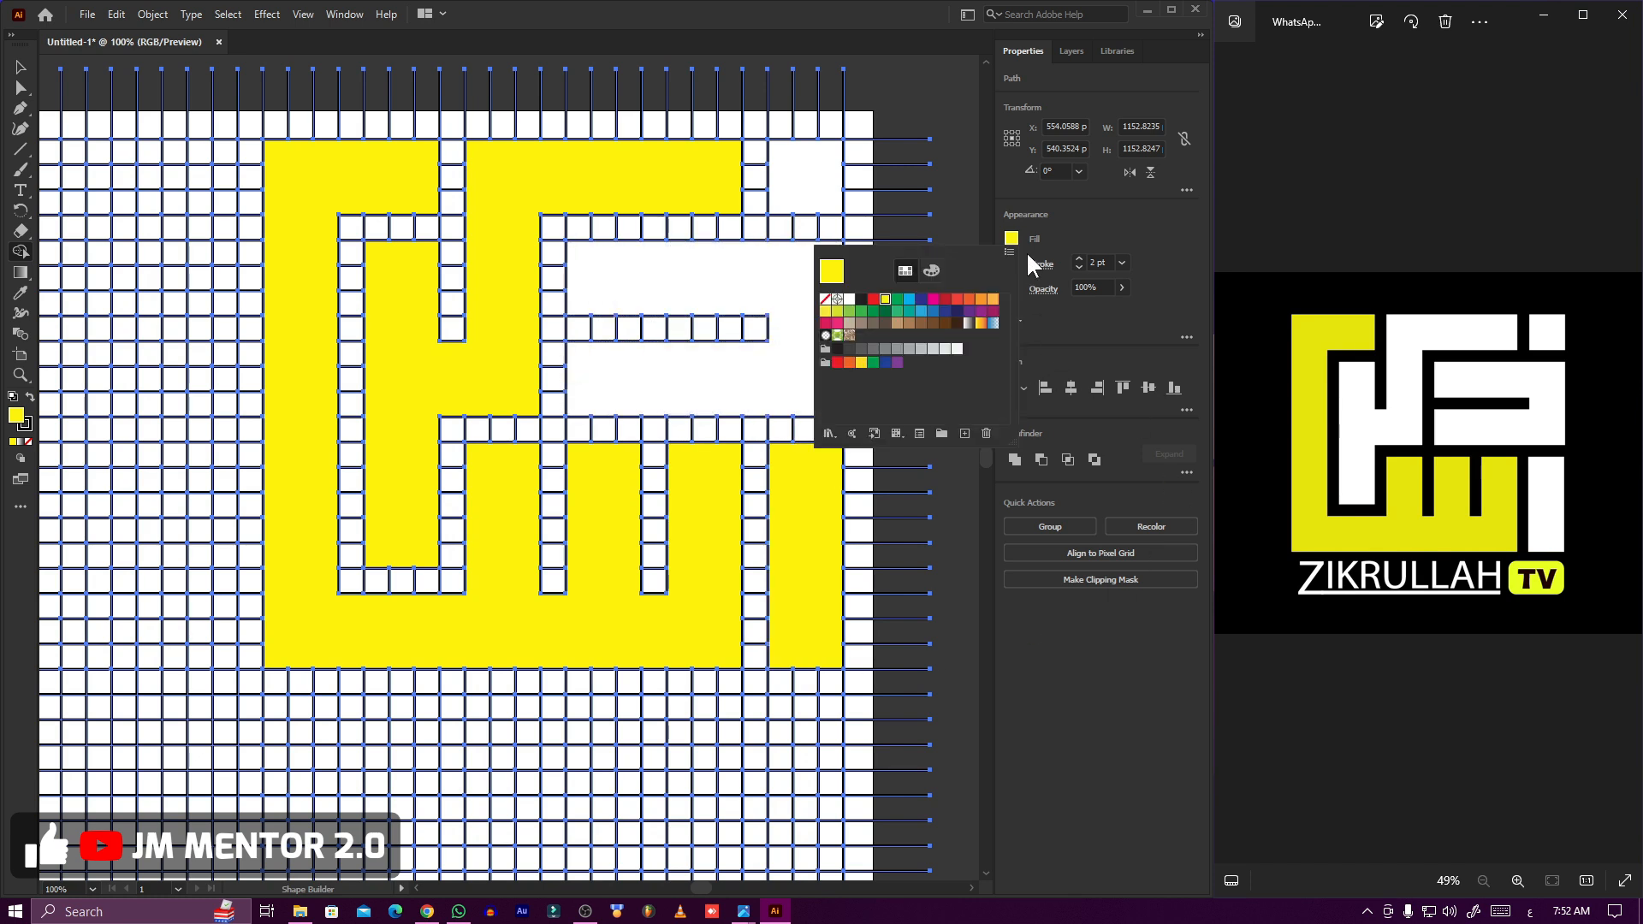
left_click(850, 300)
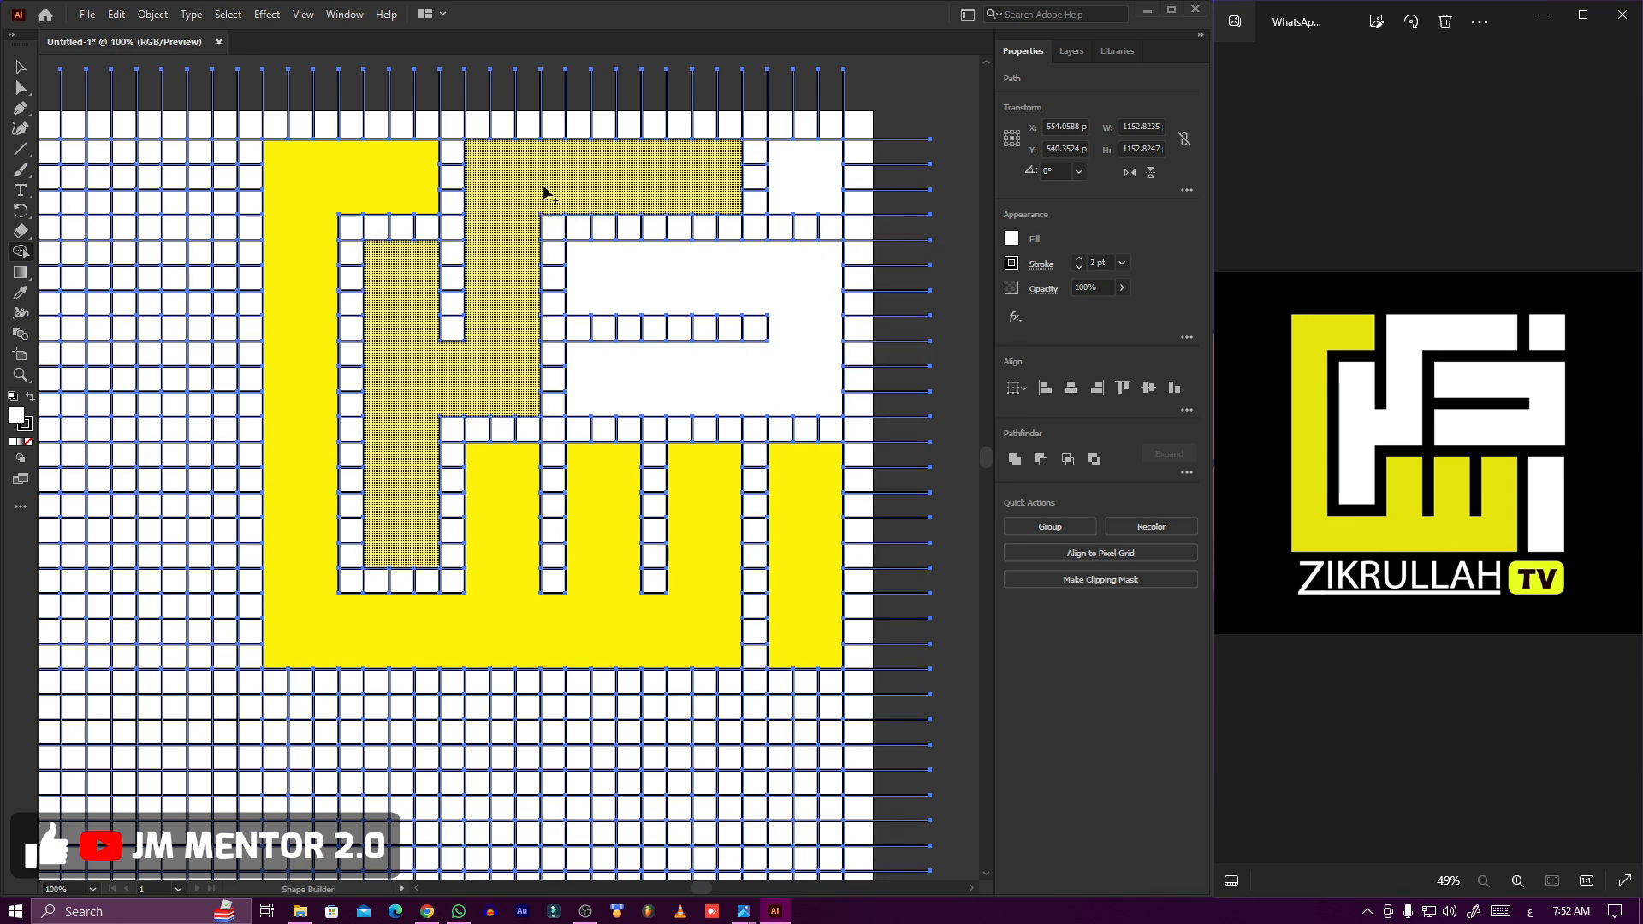
Deselect the artwork and delete the leftover grid lines below and left of the merged logo shapes.
left_click(21, 68)
scroll(565, 568, "down", 5)
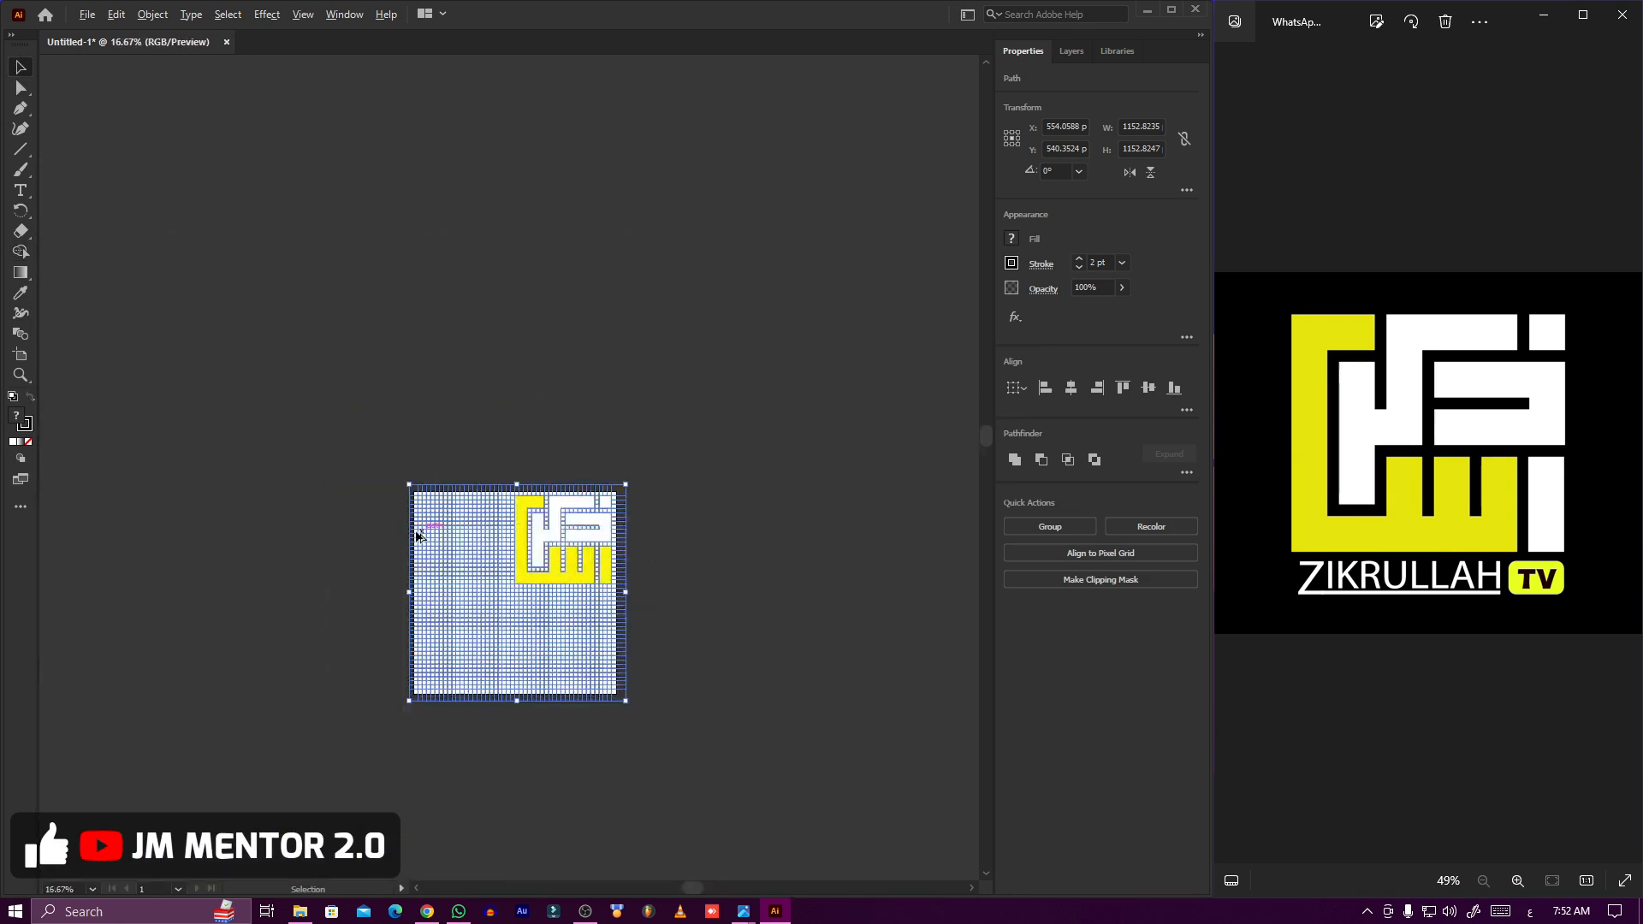
scroll(505, 635, "up", 5)
scroll(504, 635, "down", 4)
scroll(505, 635, "up", 3)
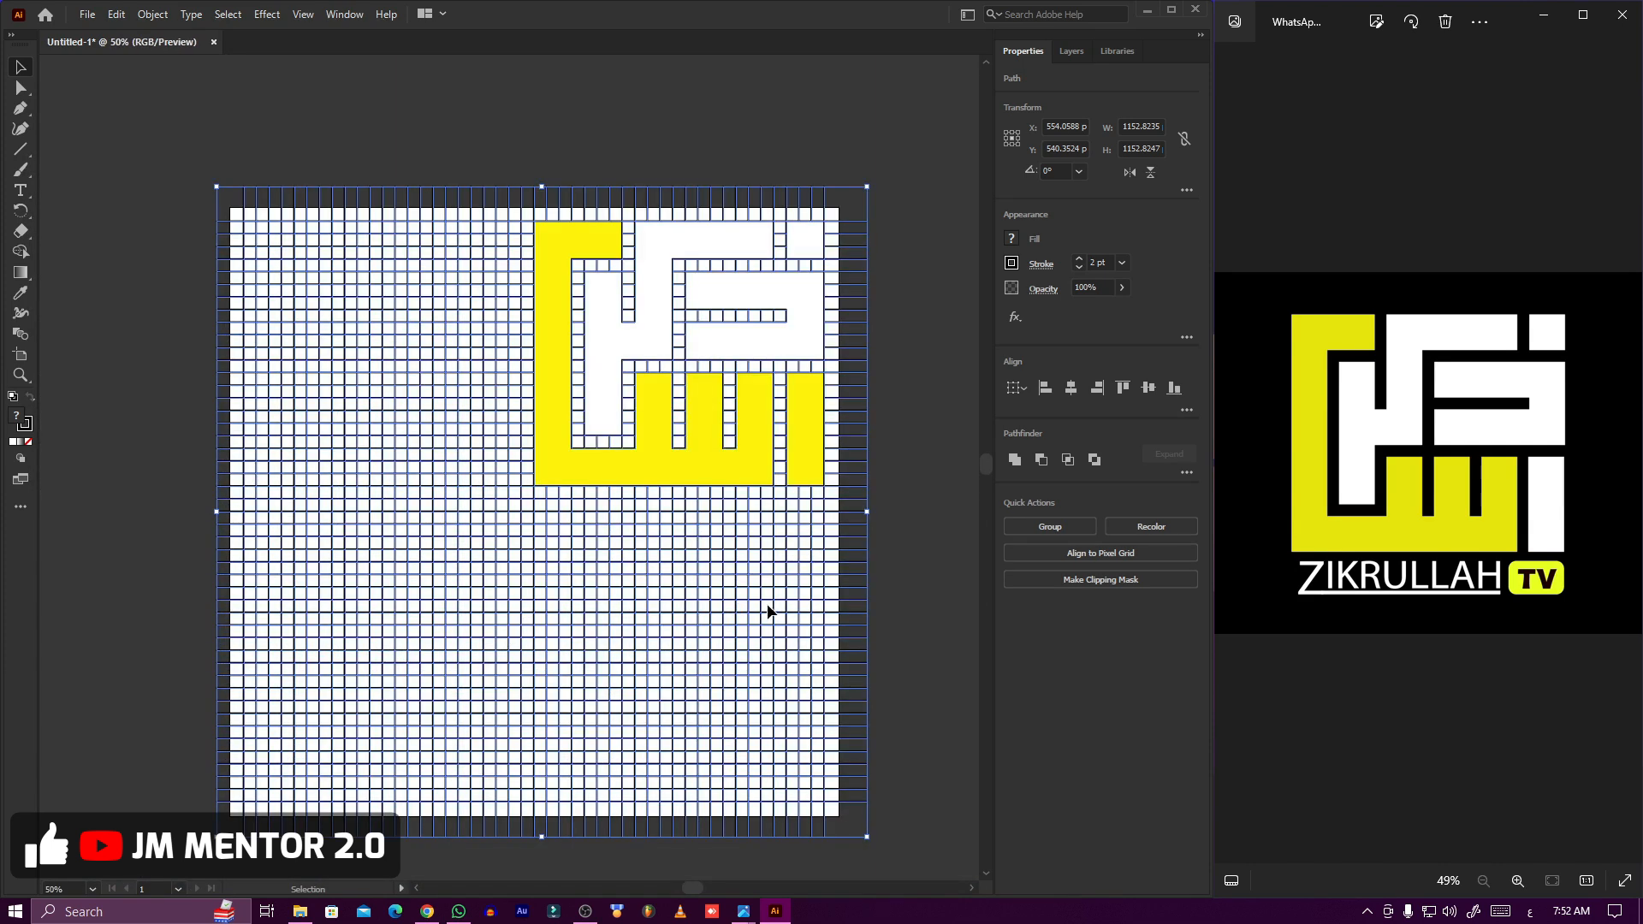
left_click(890, 580)
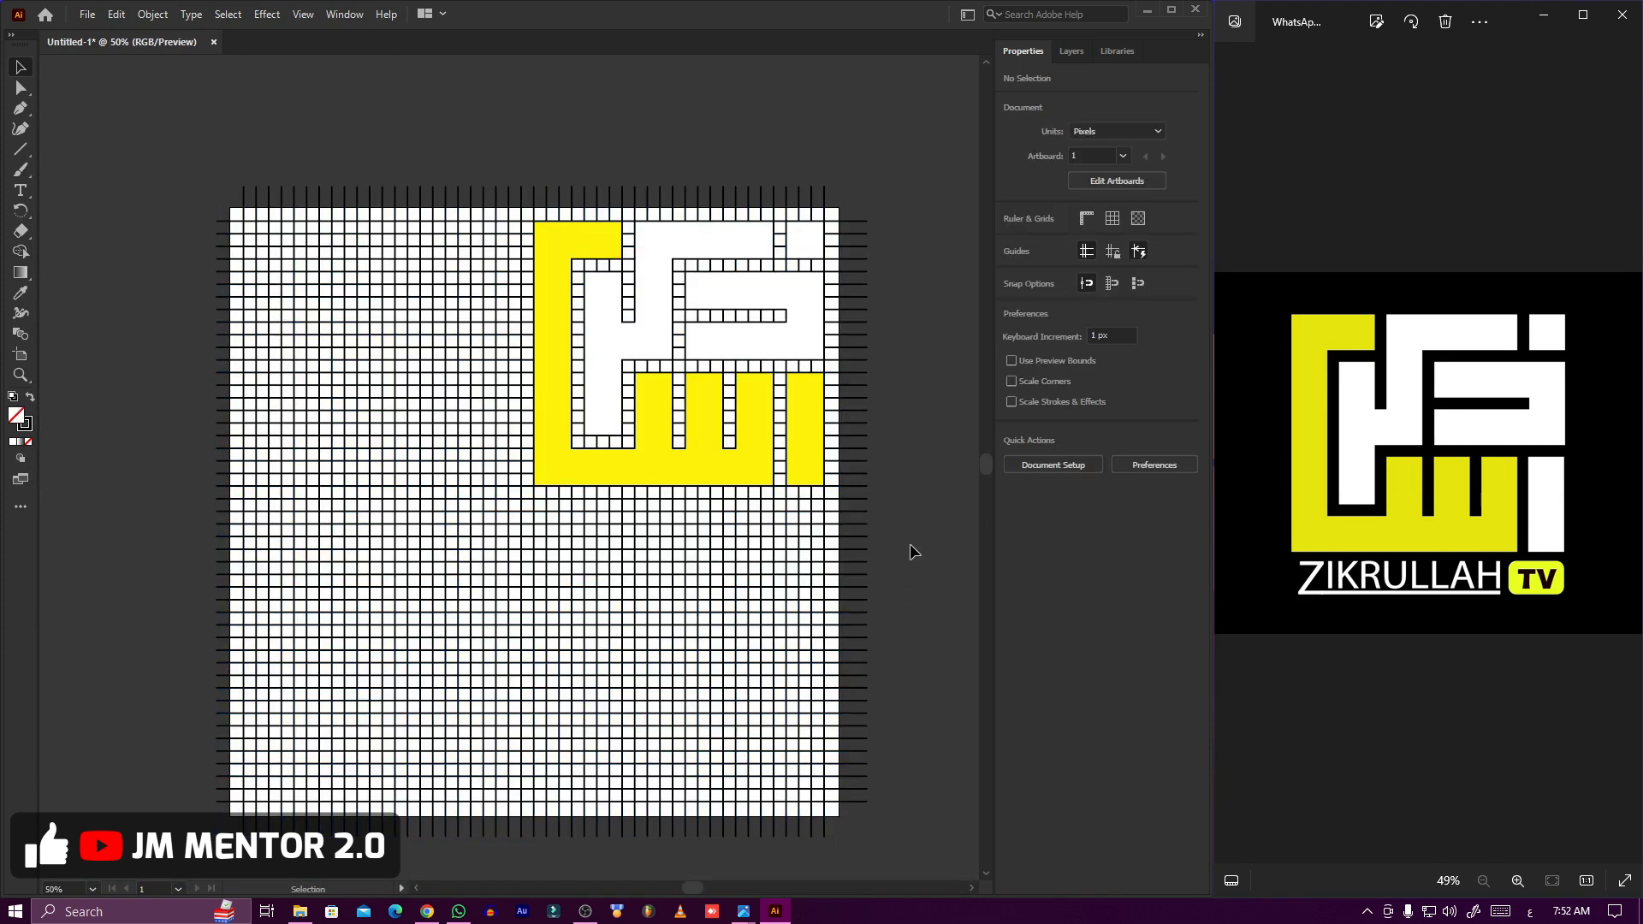
left_click_drag(759, 618, 101, 739)
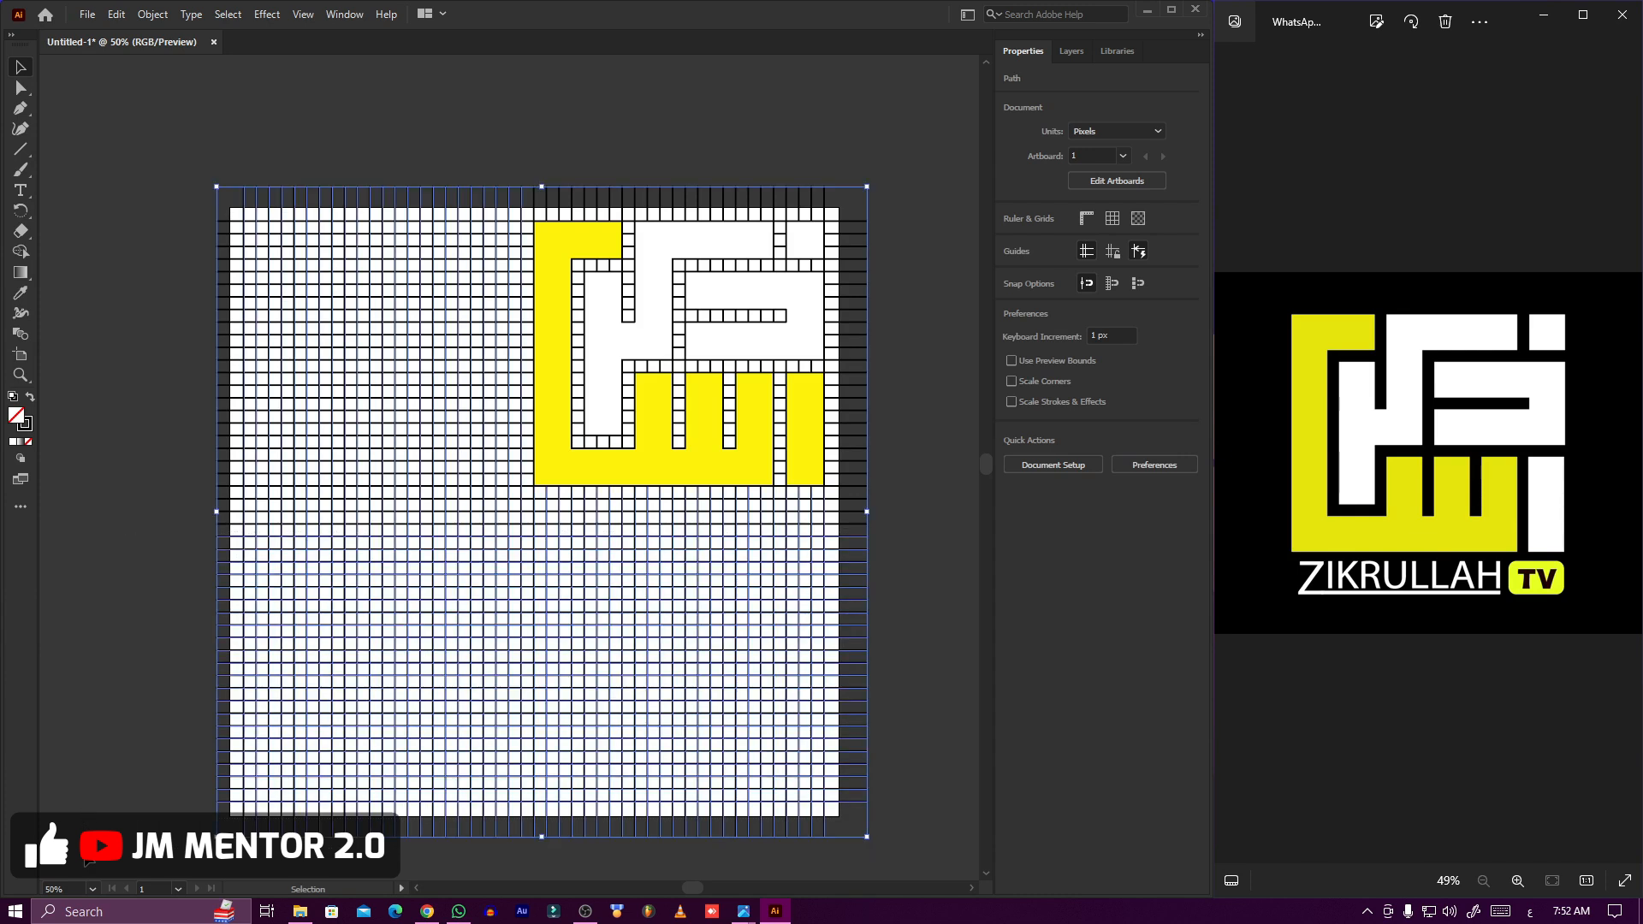
key("Delete")
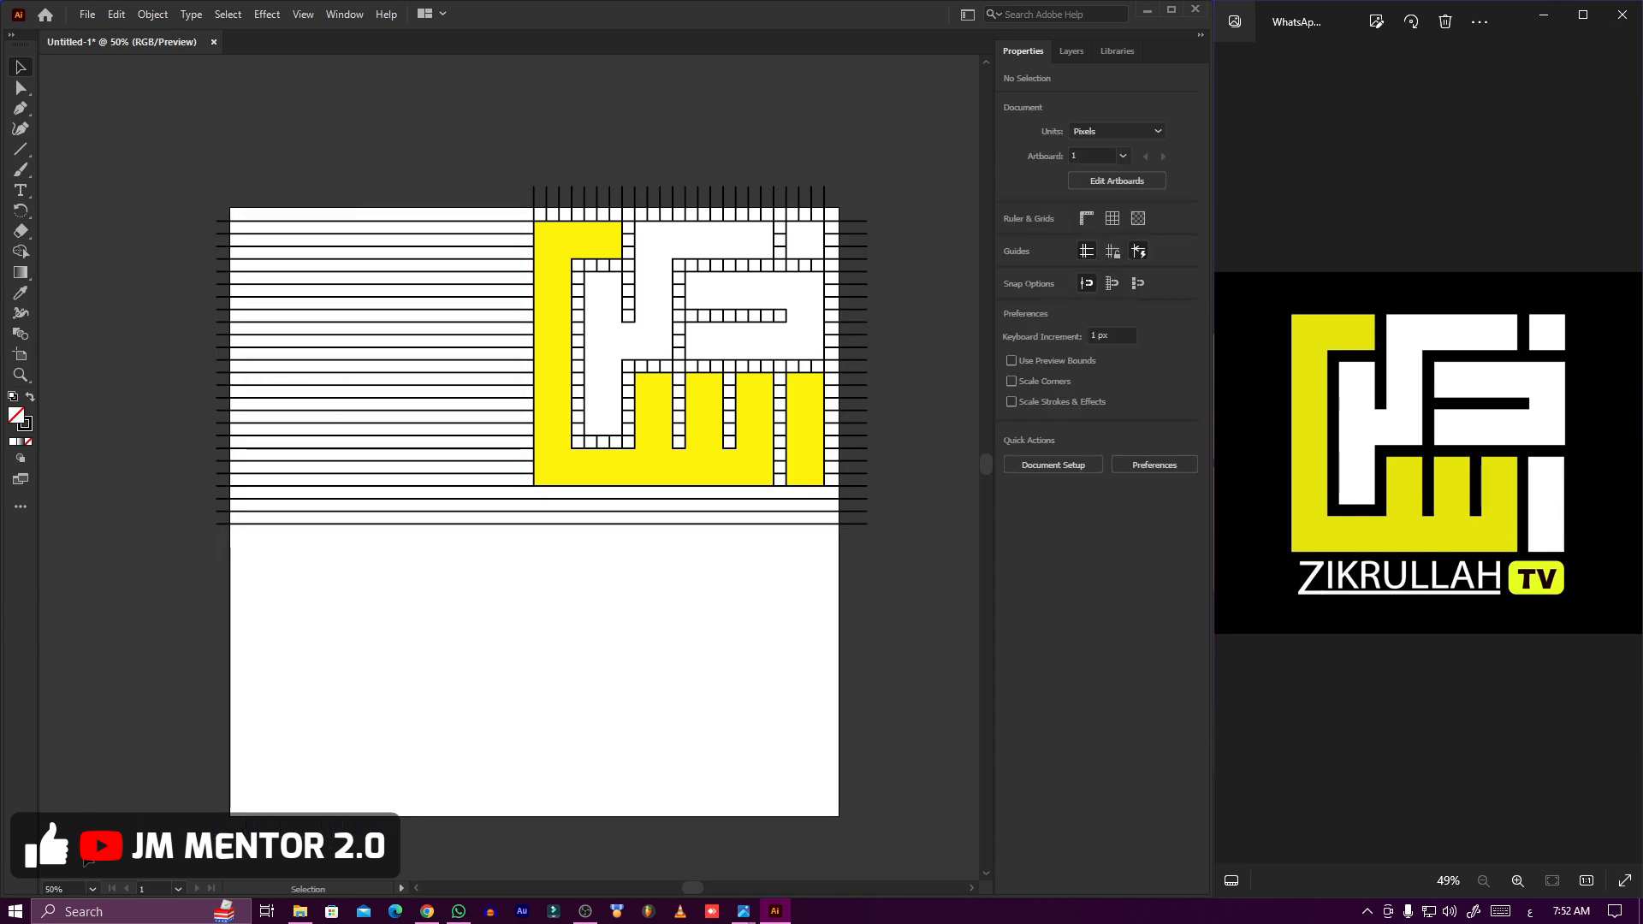
left_click_drag(259, 426, 372, 638)
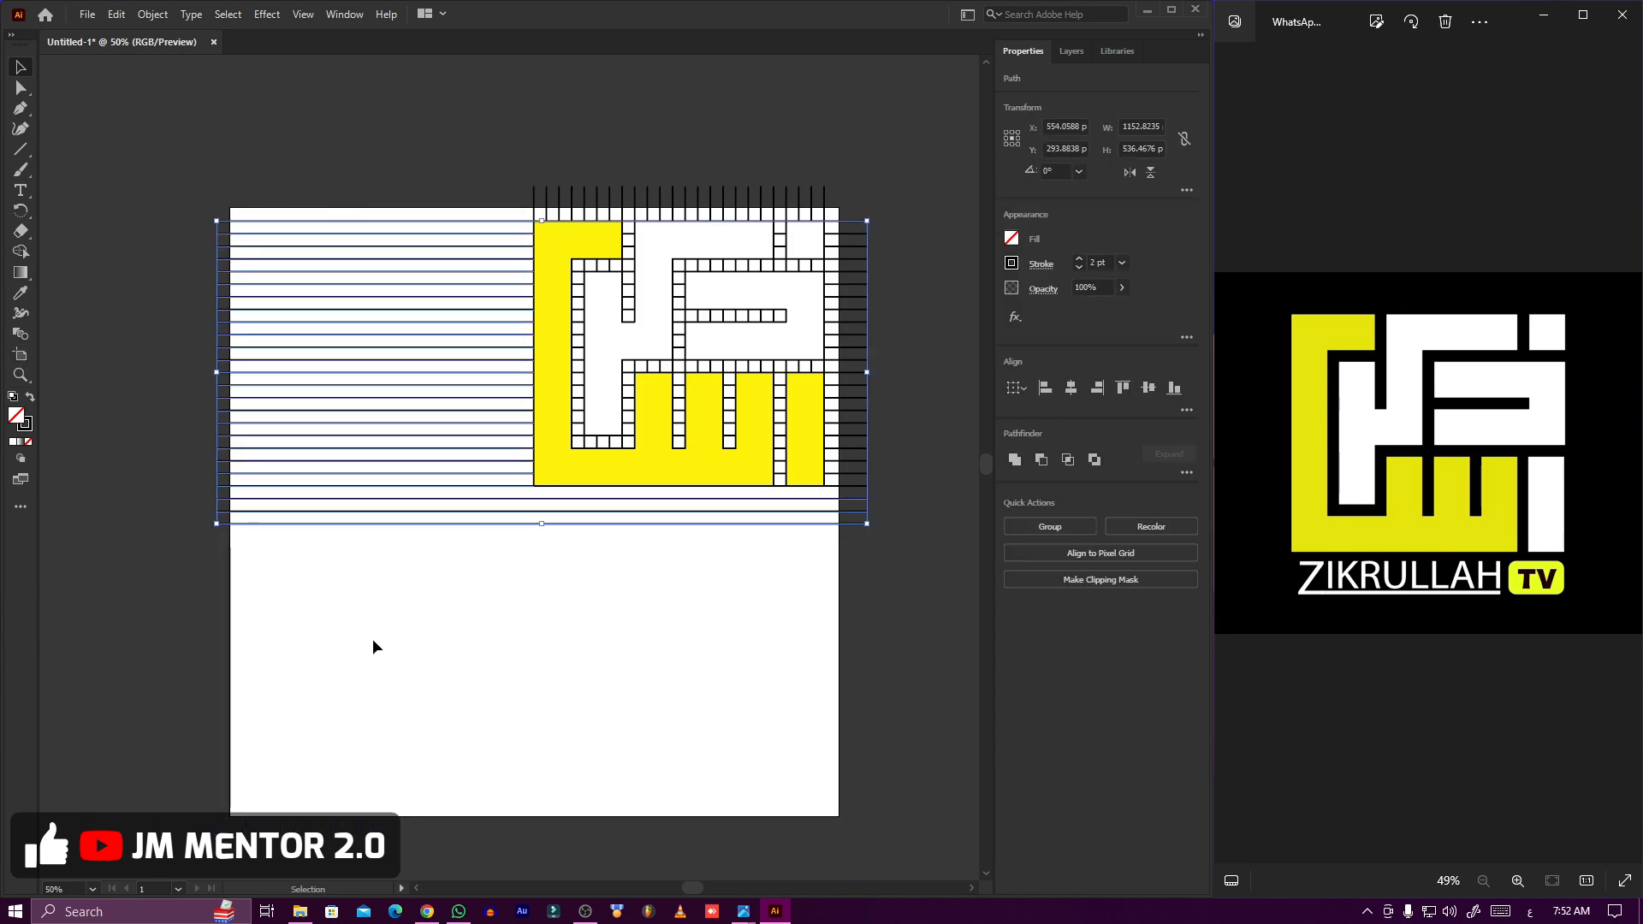
key("Delete")
Delete the leftover line stubs projecting above and to the right of the logo.
left_click_drag(495, 159, 599, 209)
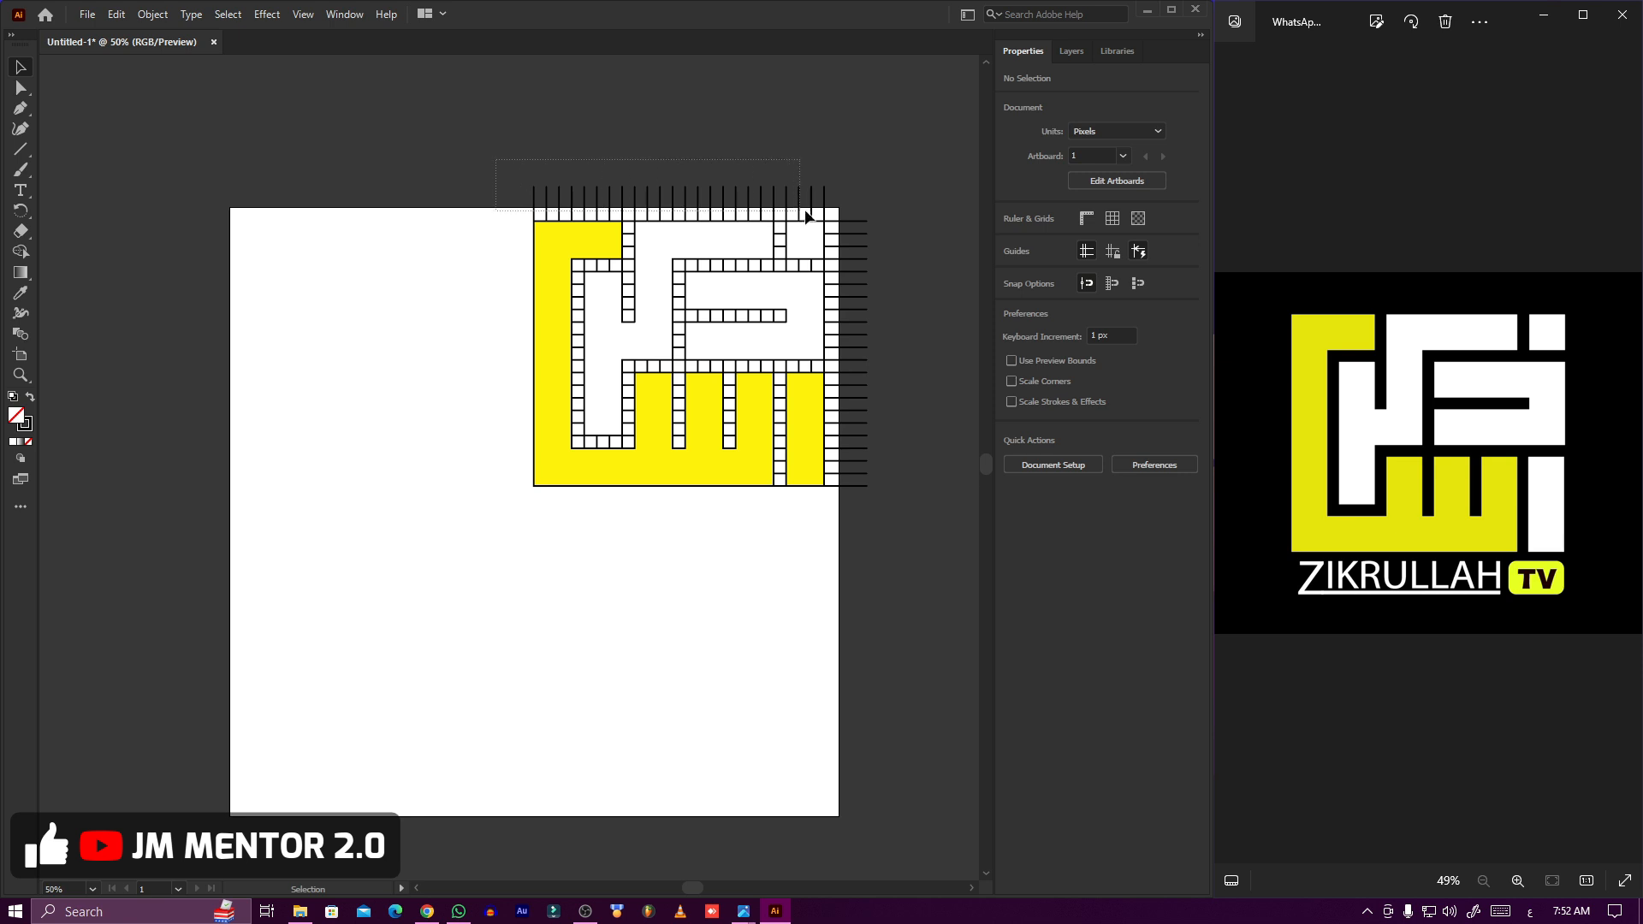
left_click_drag(804, 211, 869, 535)
key("Delete")
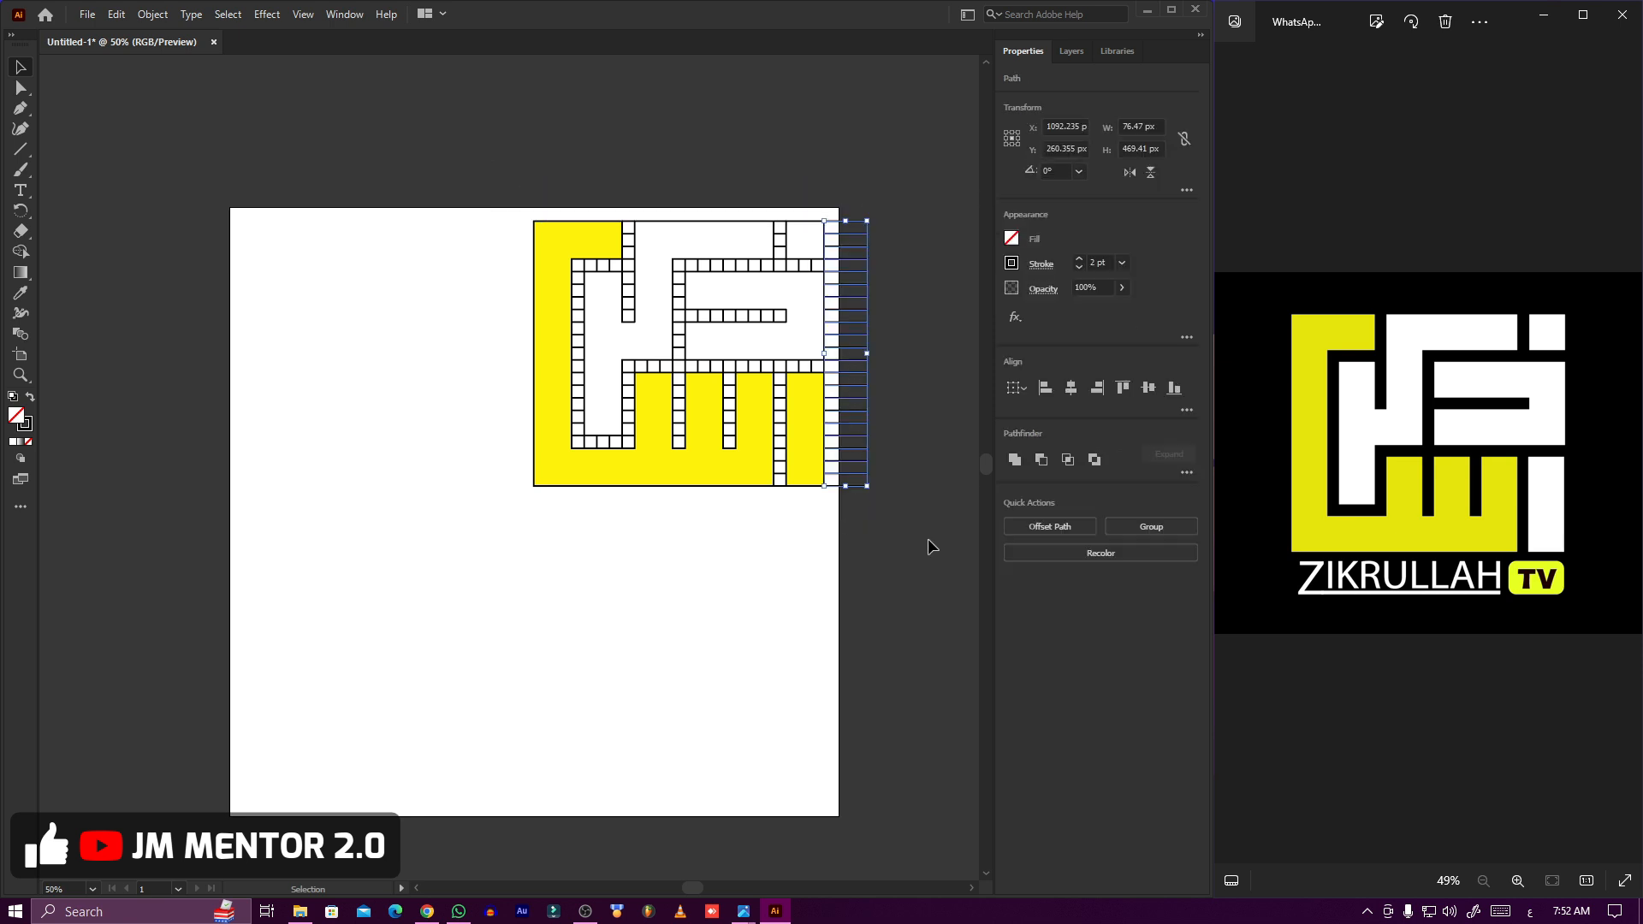
key("Delete")
Delete the leftover grid cells in the channels above, left of and below the white two-armed shape.
scroll(826, 275, "up", 3)
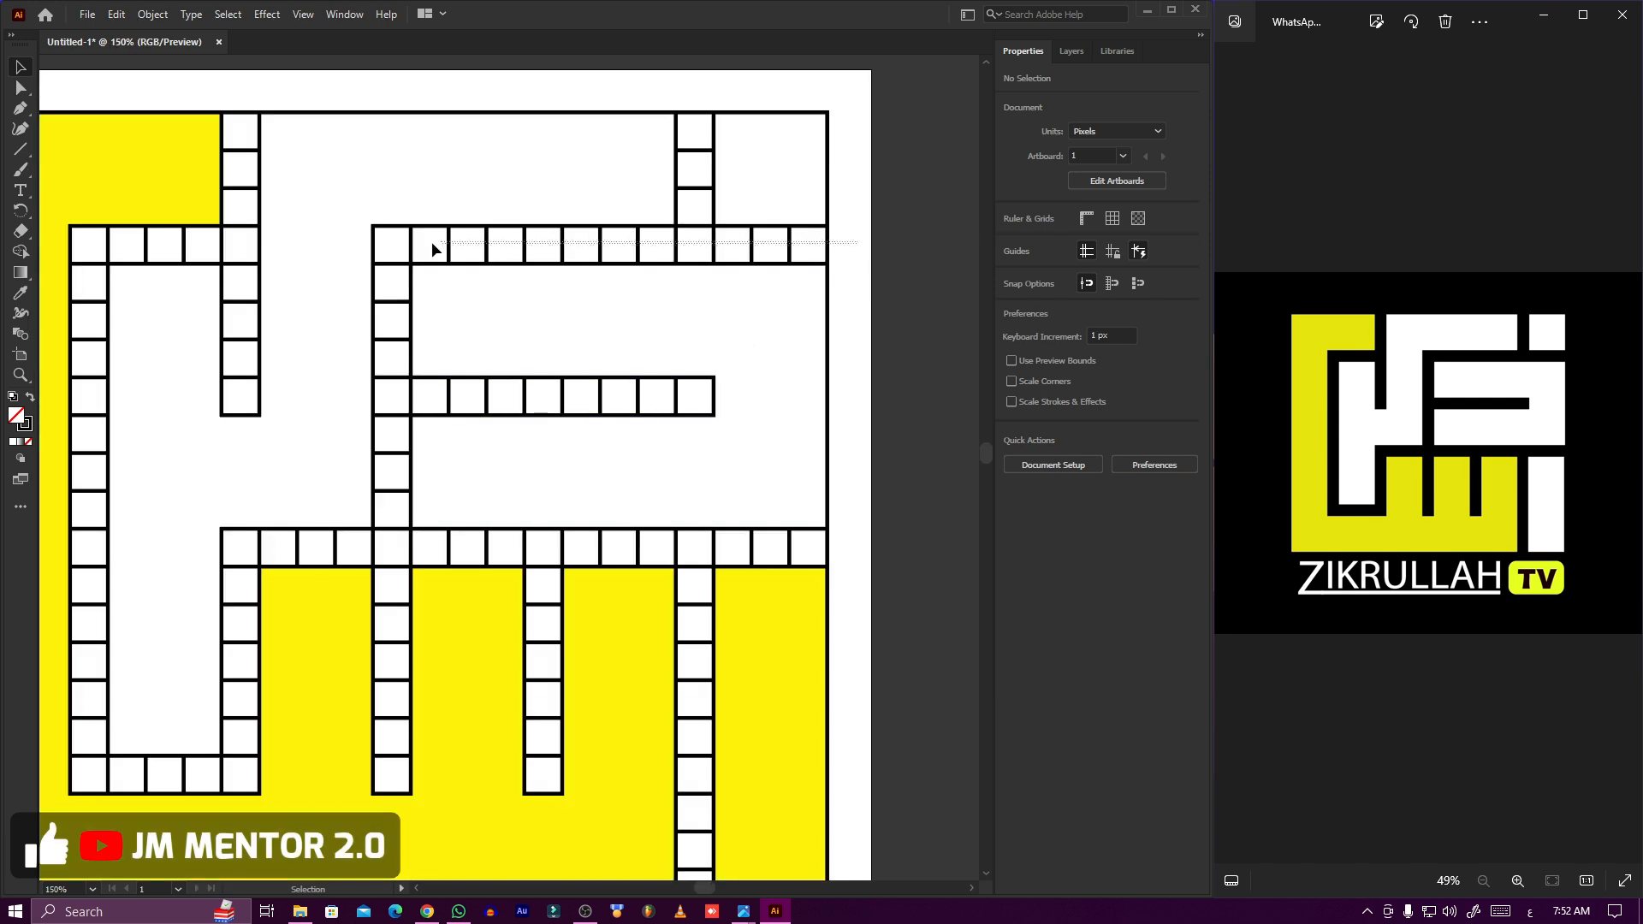
left_click_drag(432, 243, 399, 243)
key("Delete")
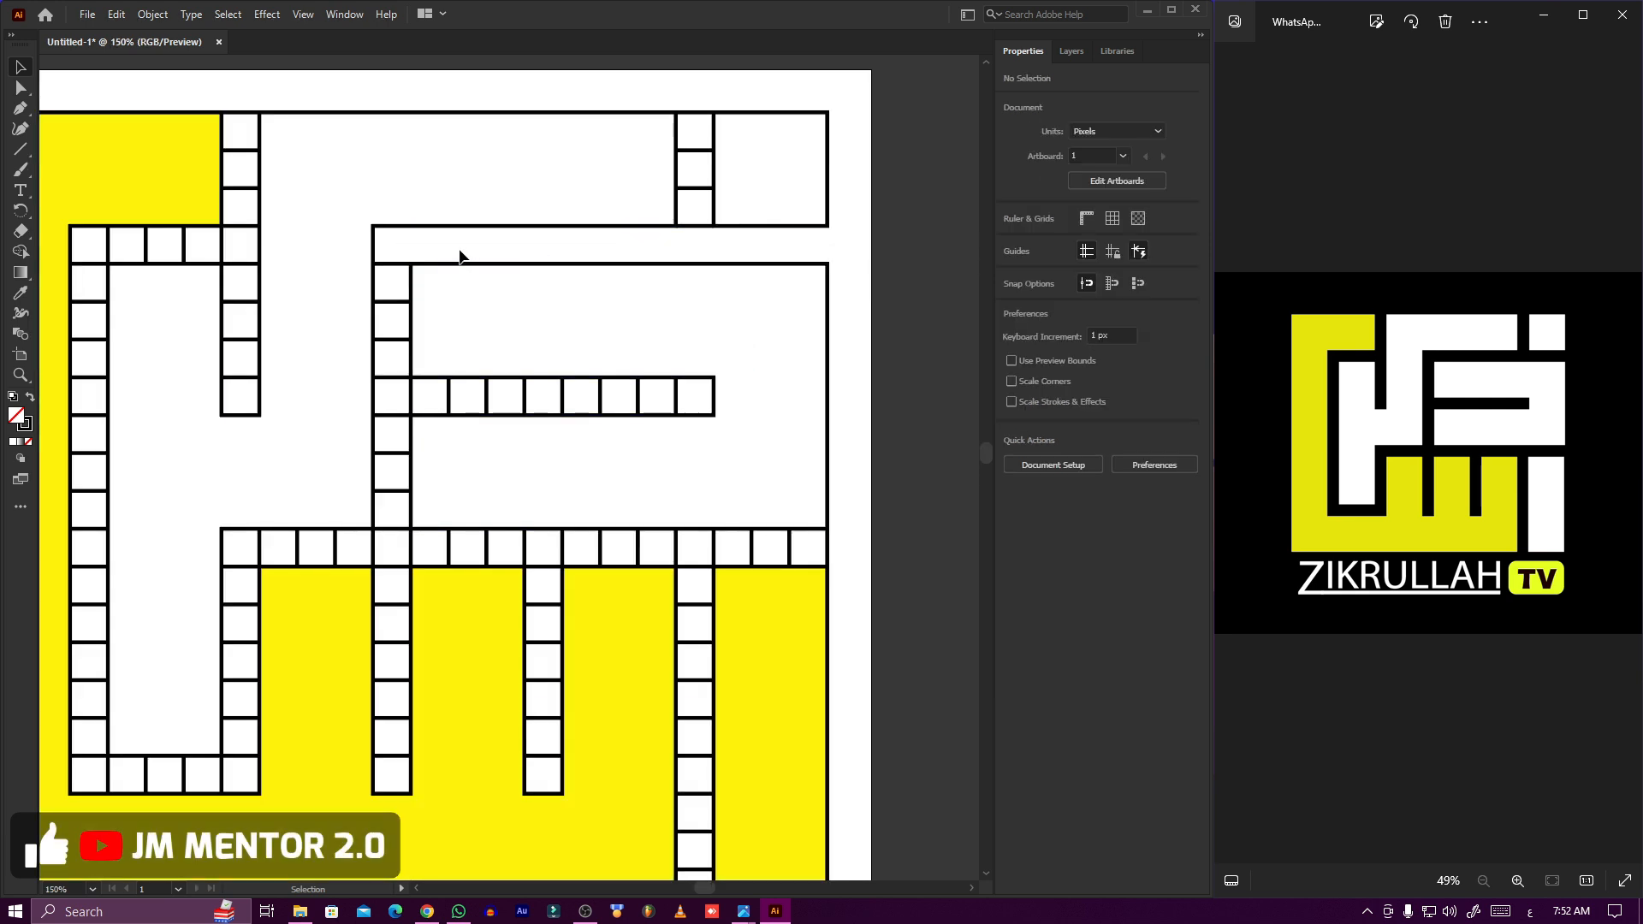
left_click_drag(388, 361, 384, 497)
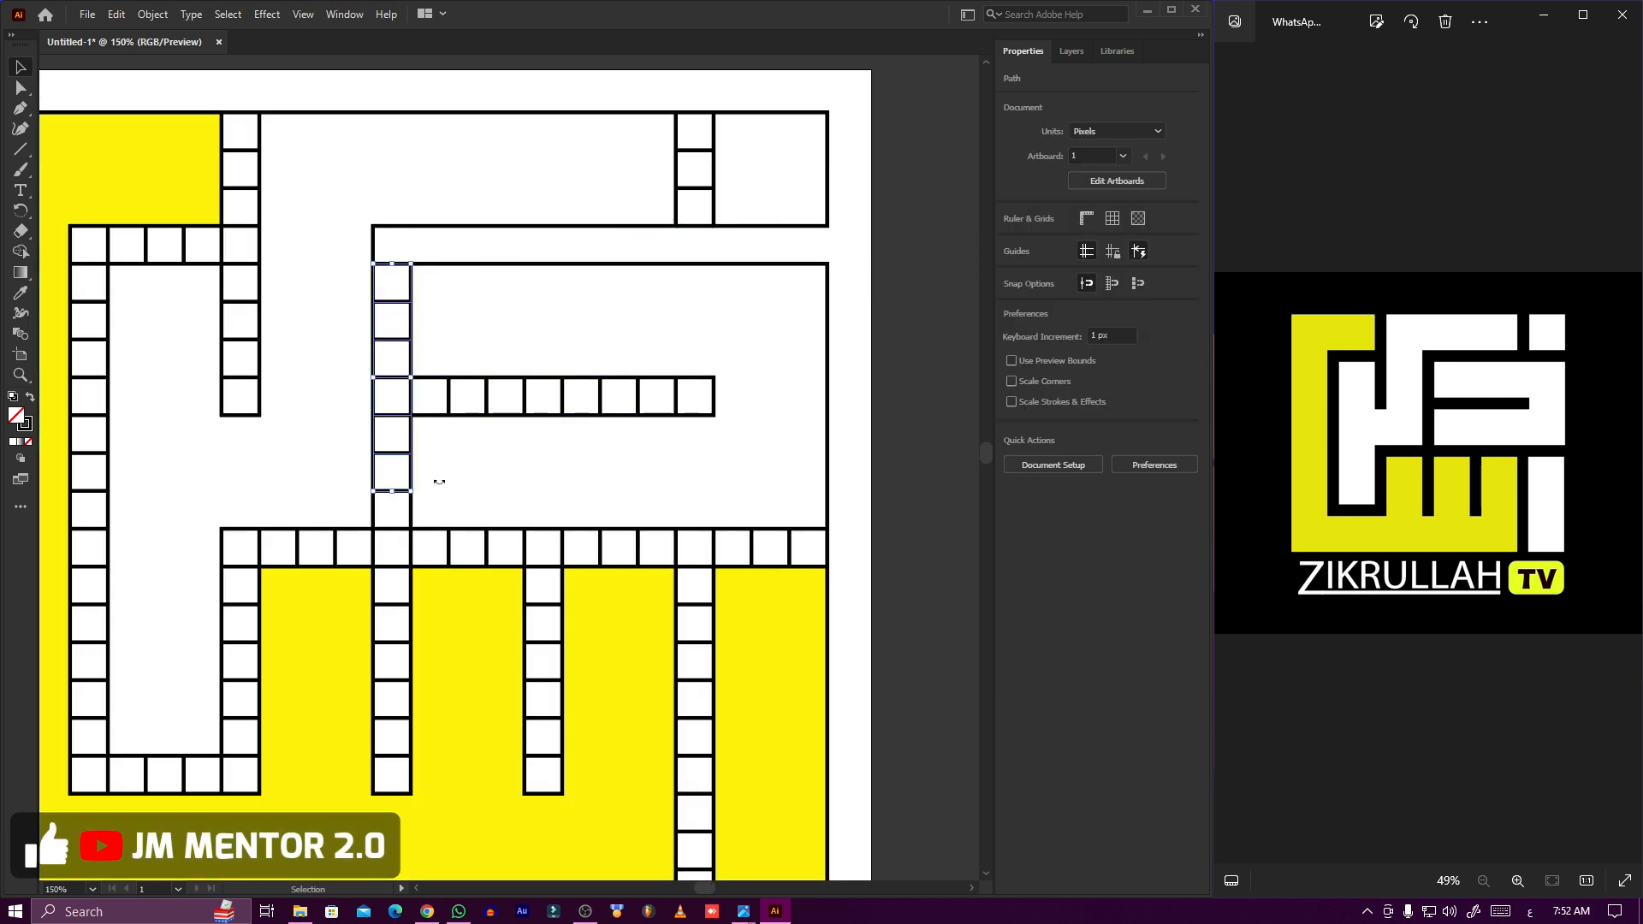
key("Delete")
left_click_drag(842, 549, 240, 545)
key("Delete")
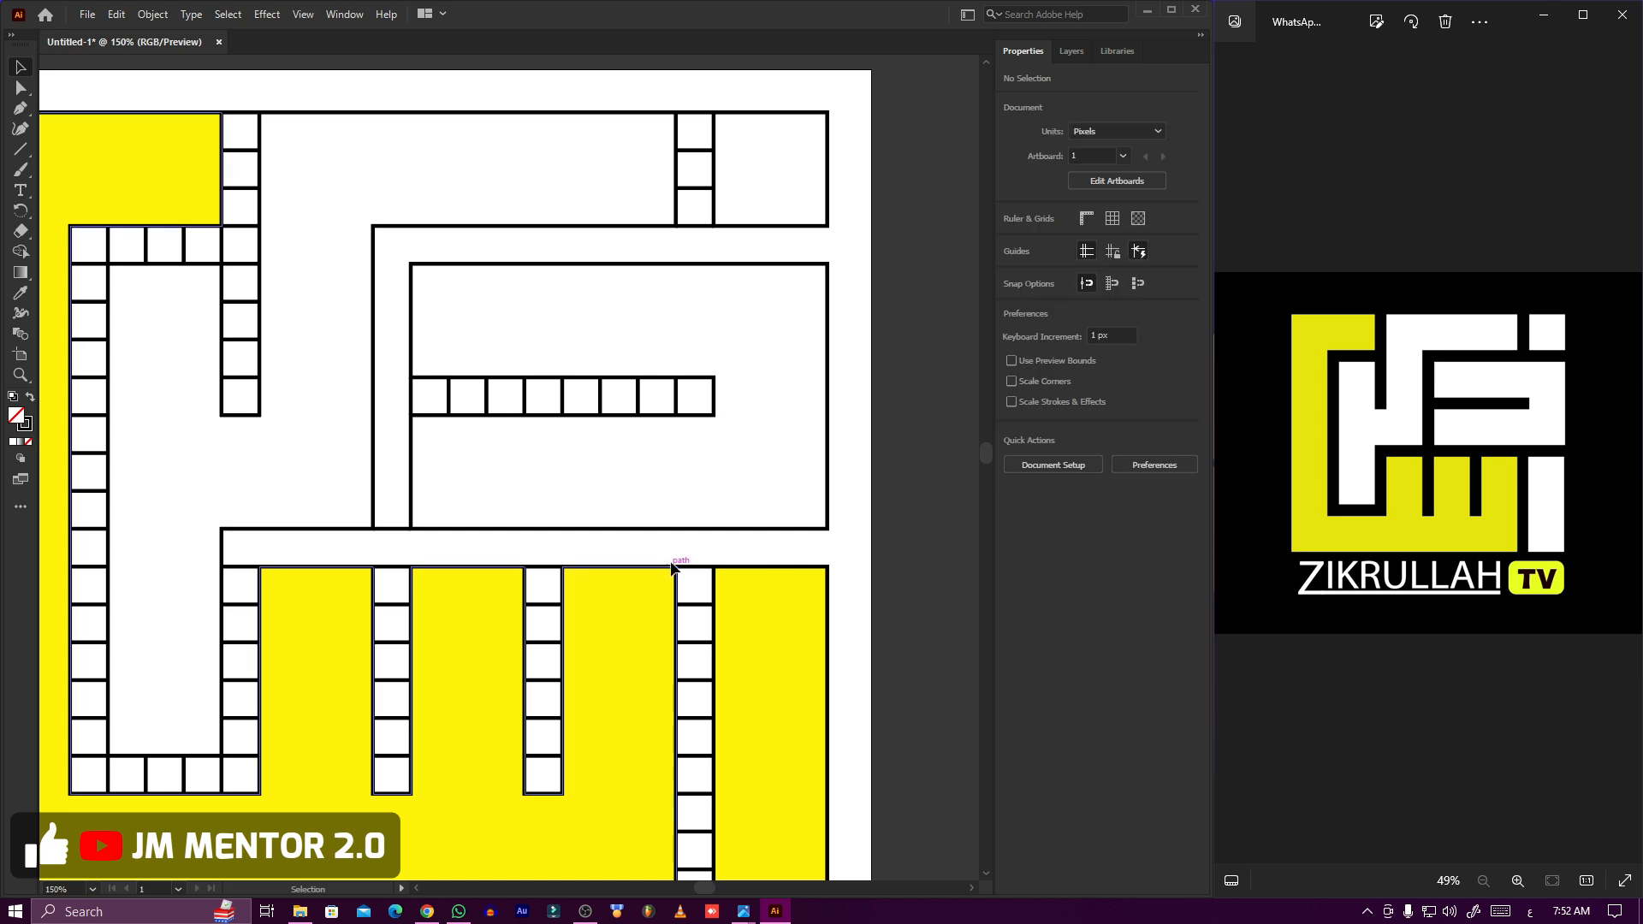
Delete the cells in the channel beside the lower vertical bar and in the remaining gaps between the logo shapes.
scroll(699, 421, "down", 4)
left_click_drag(699, 421, 690, 741)
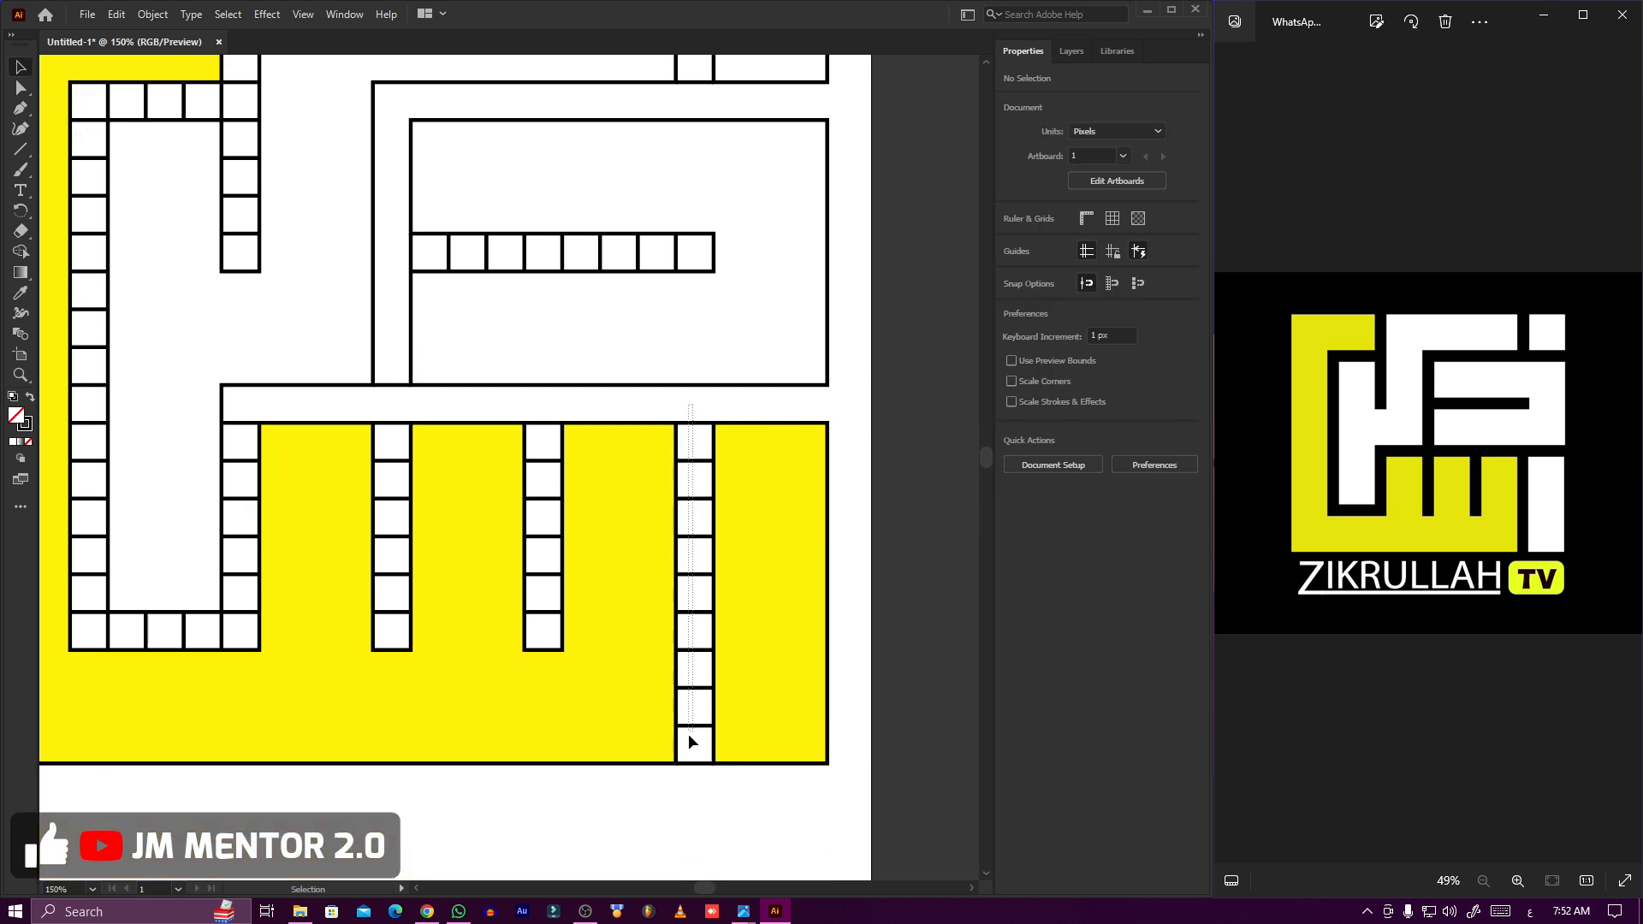
key("Delete")
key("ctrl+minus")
key("ctrl+minus")
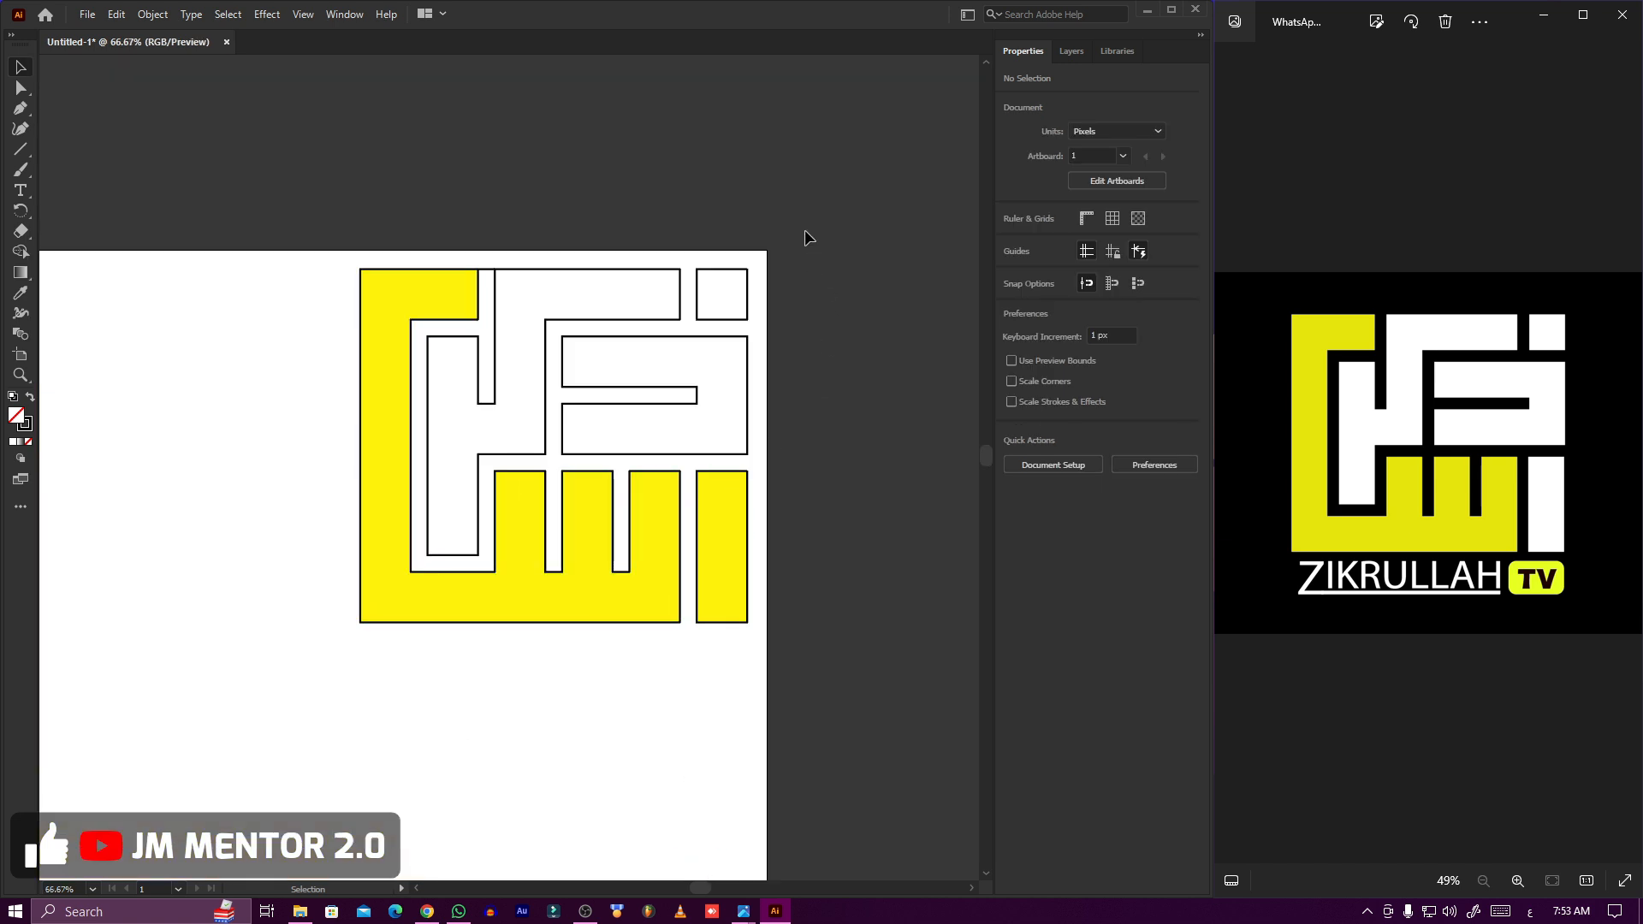
Deselect the artwork and delete the leftover short line closing the channel at the logo's upper edge.
left_click_drag(804, 229, 305, 676)
left_click(420, 738)
left_click_drag(484, 281, 488, 293)
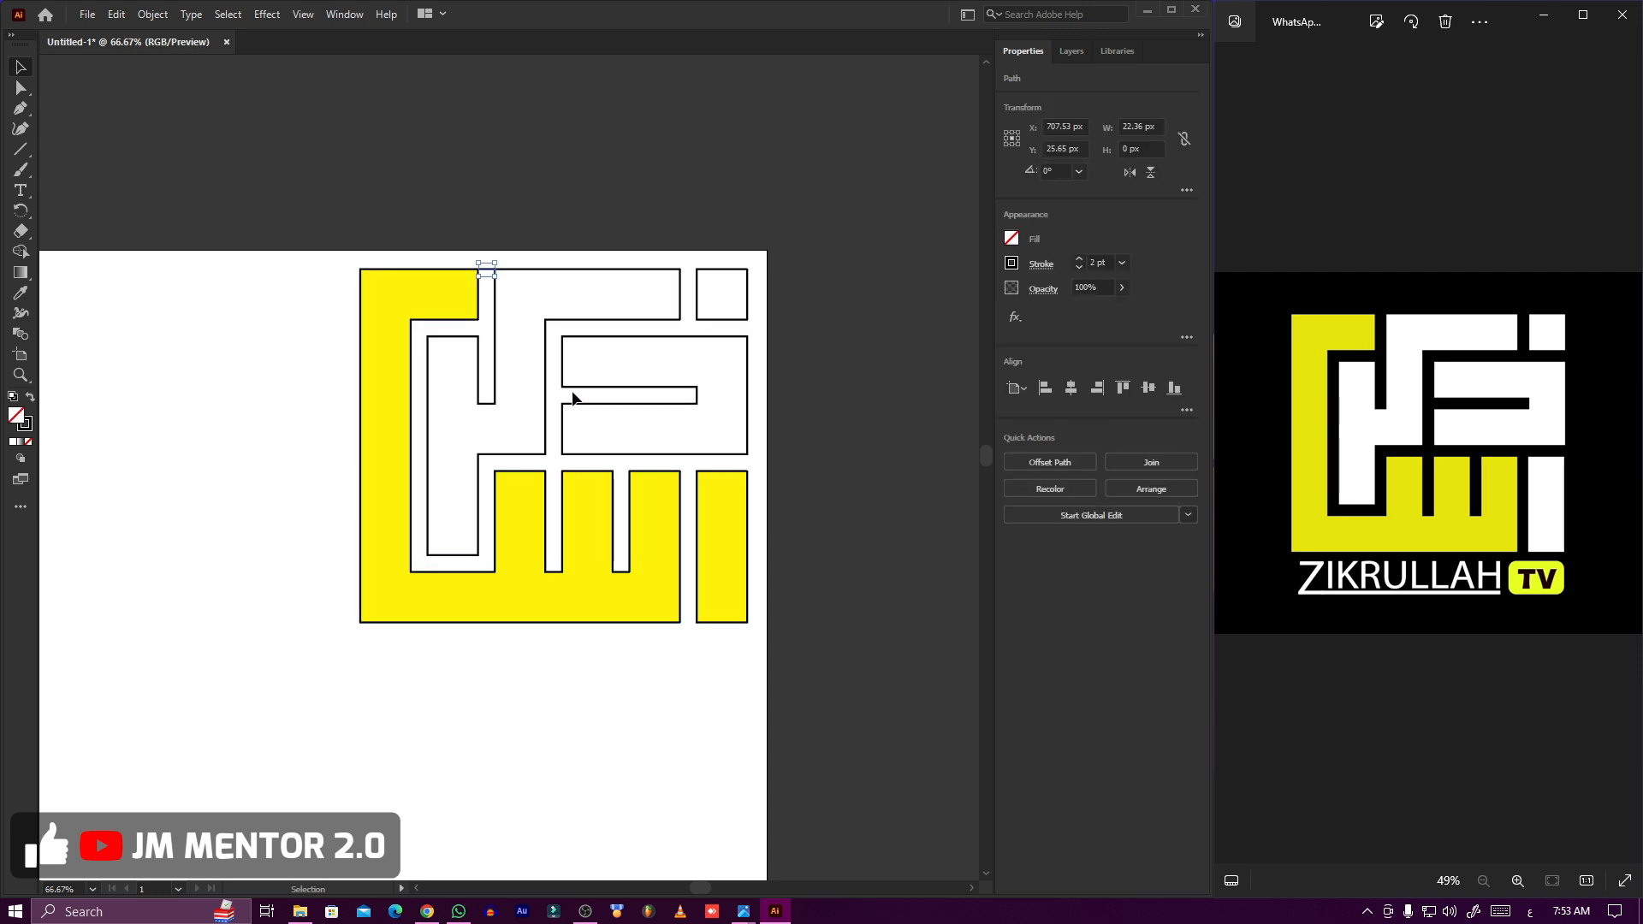
key("Delete")
Select all logo shapes, enlarge them proportionally to about 809 × 739 px, and centre them horizontally on the artboard.
left_click_drag(868, 188, 486, 462)
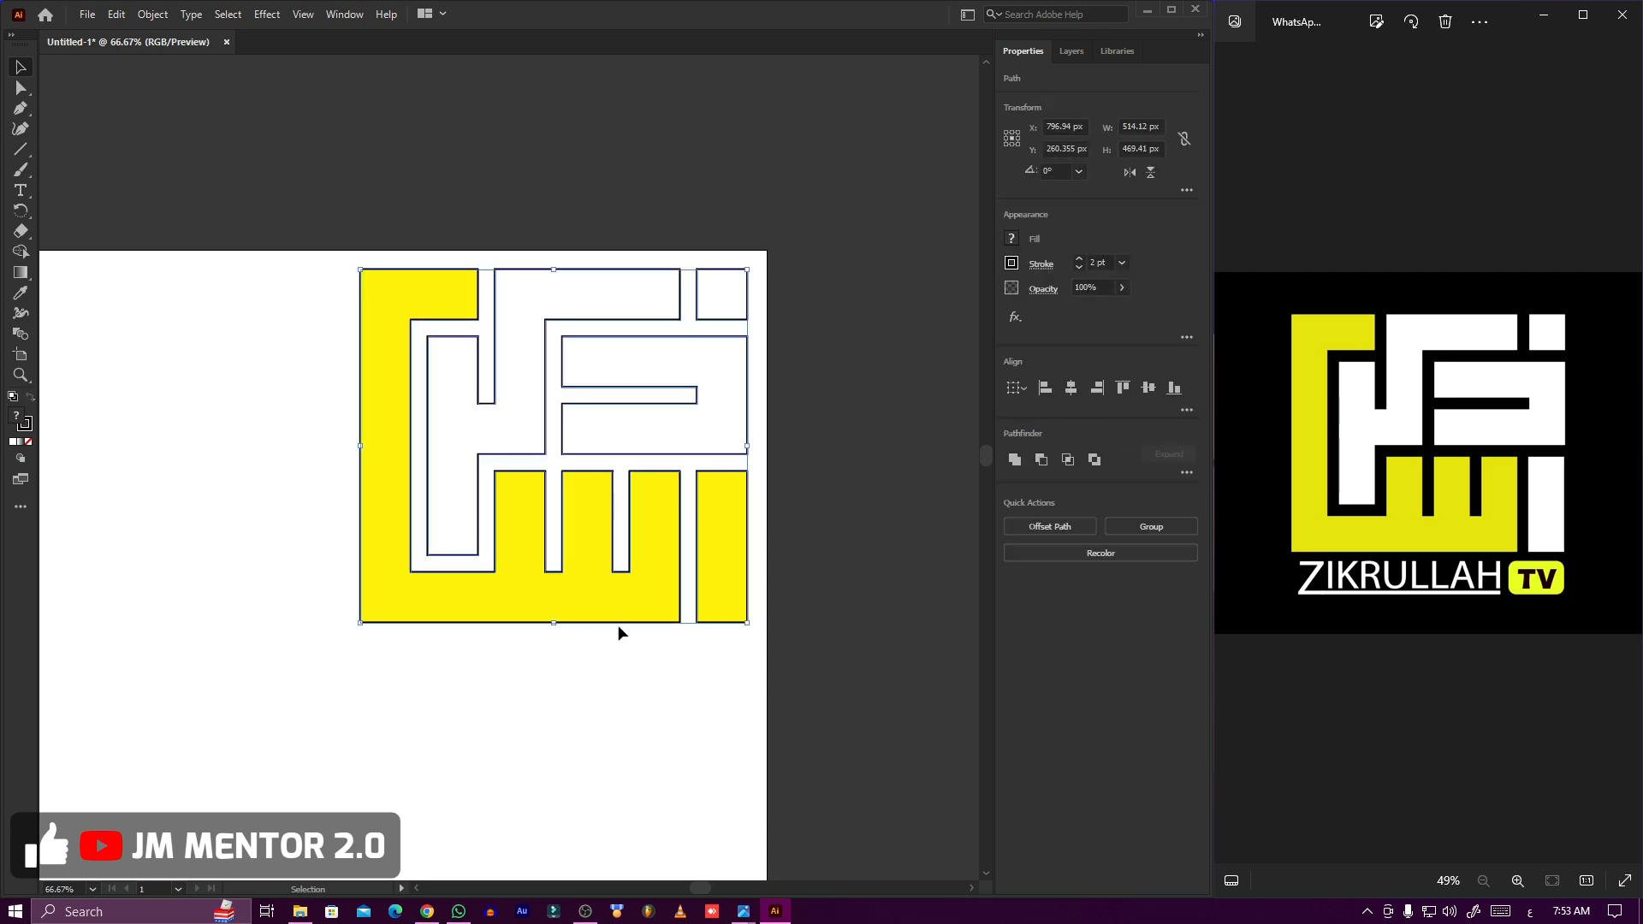
key("v")
scroll(684, 671, "down", 4)
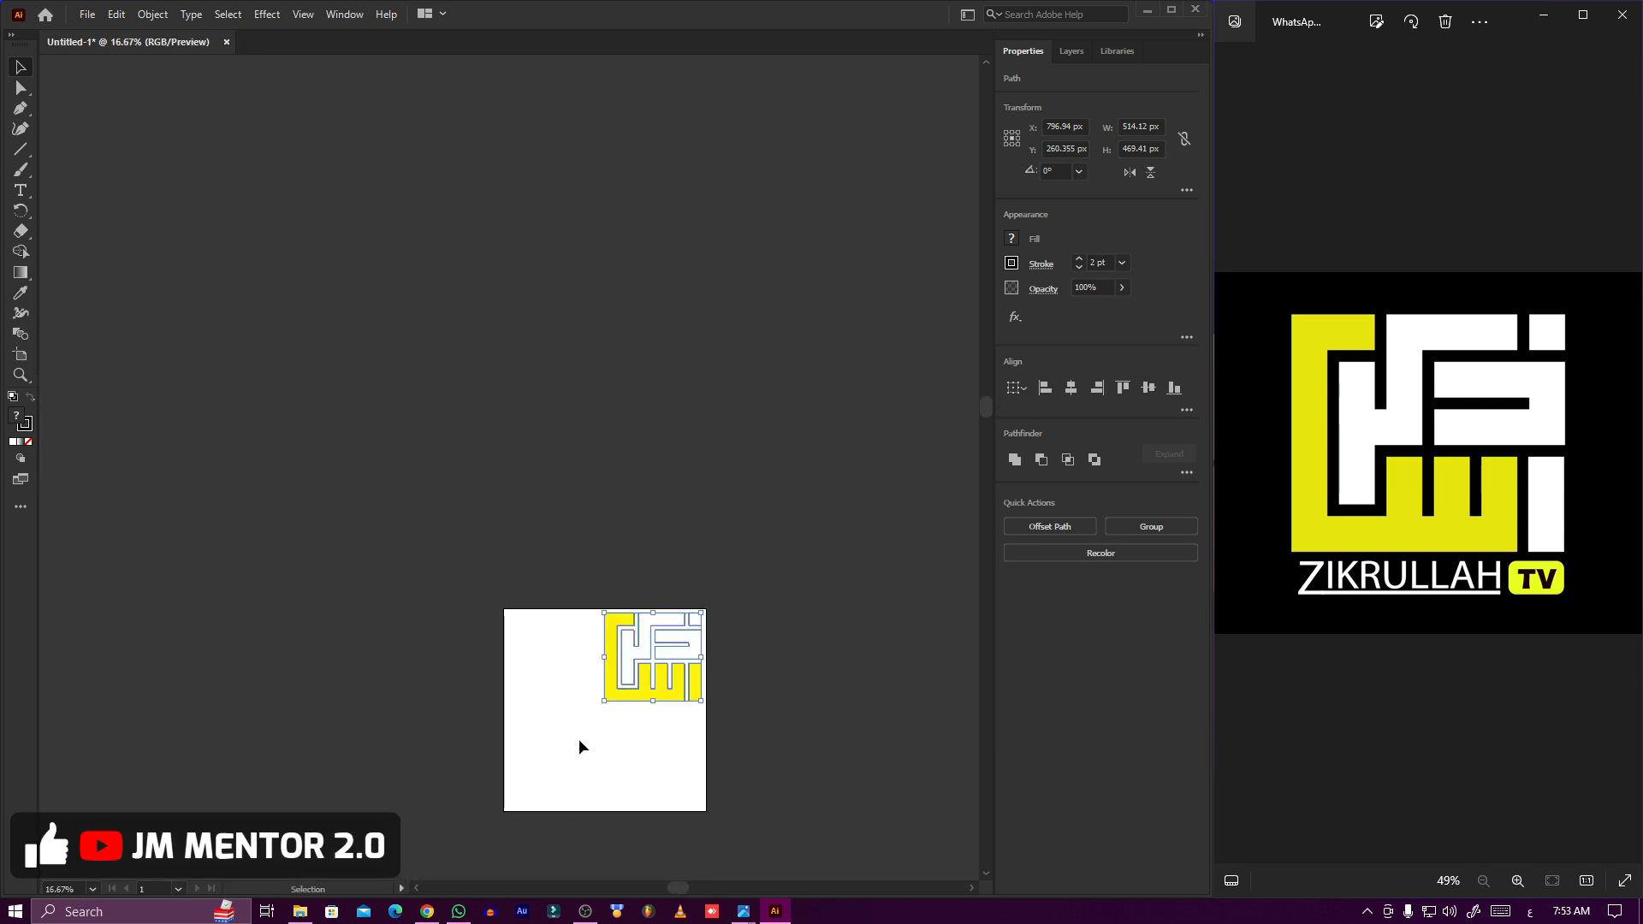
scroll(597, 454, "down", 2)
scroll(587, 469, "up", 3)
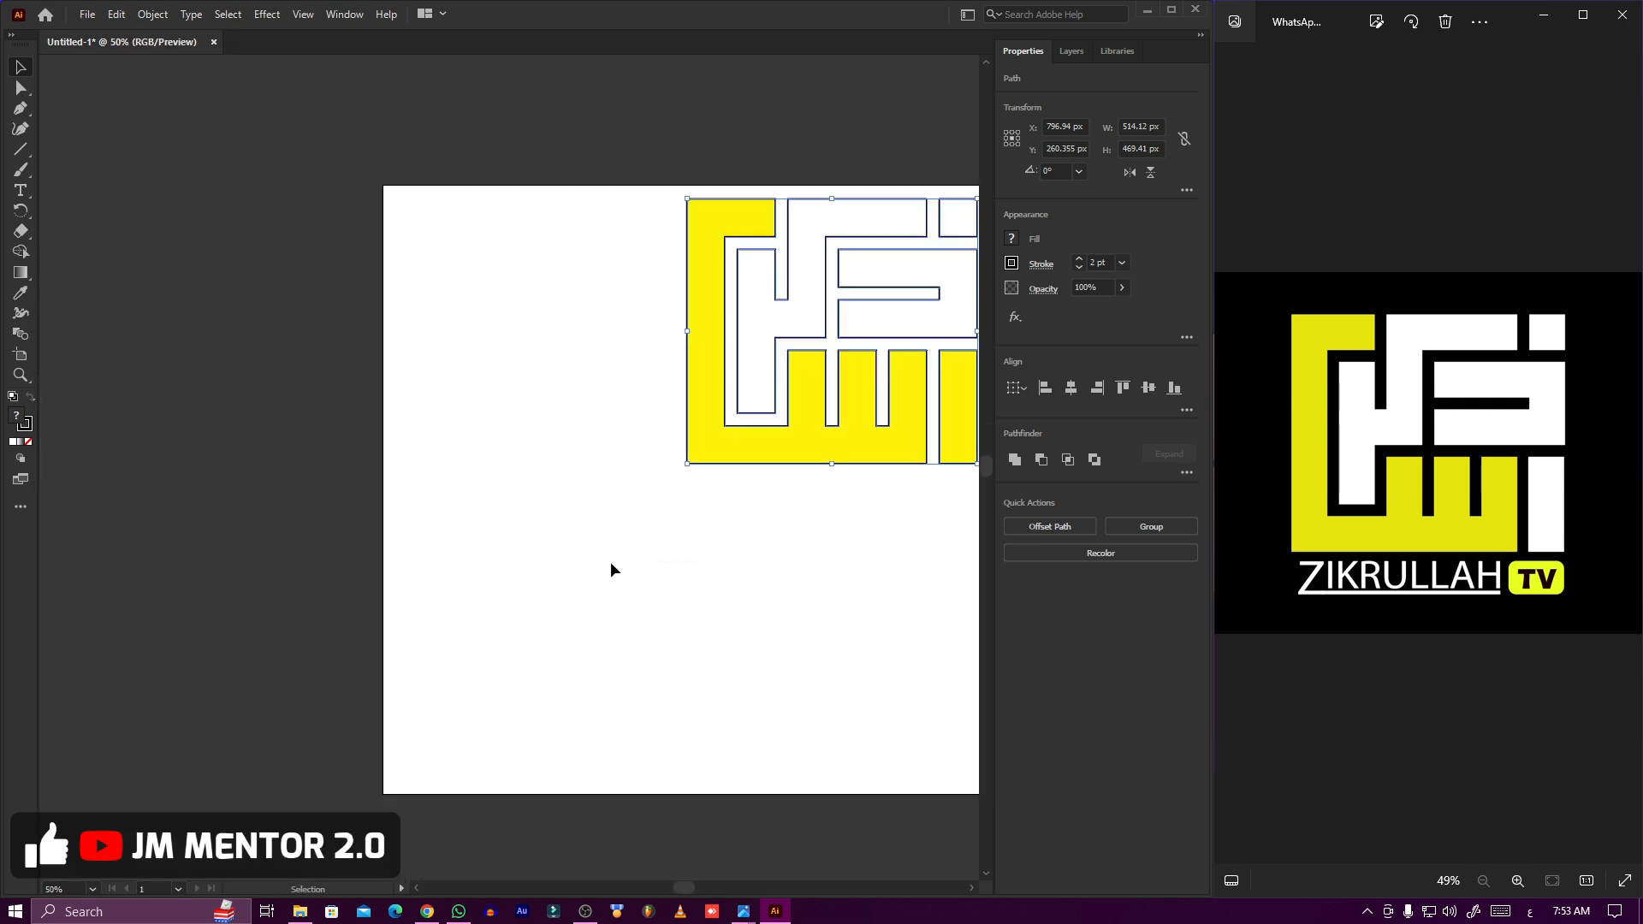
scroll(968, 887, "right", 5)
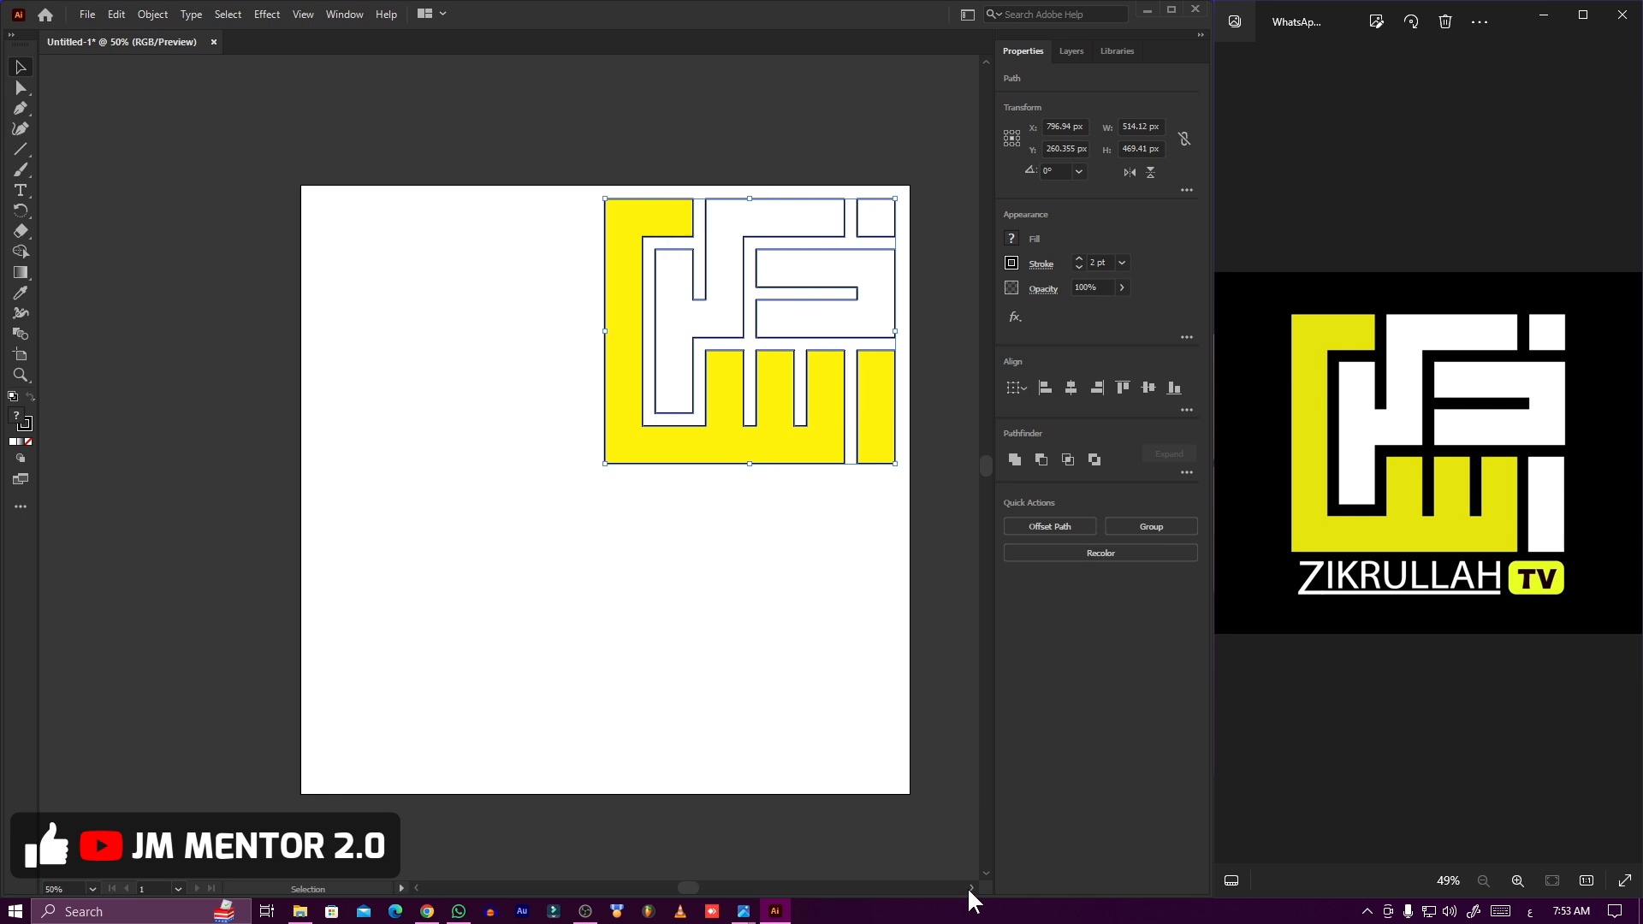
left_click_drag(587, 464, 415, 617)
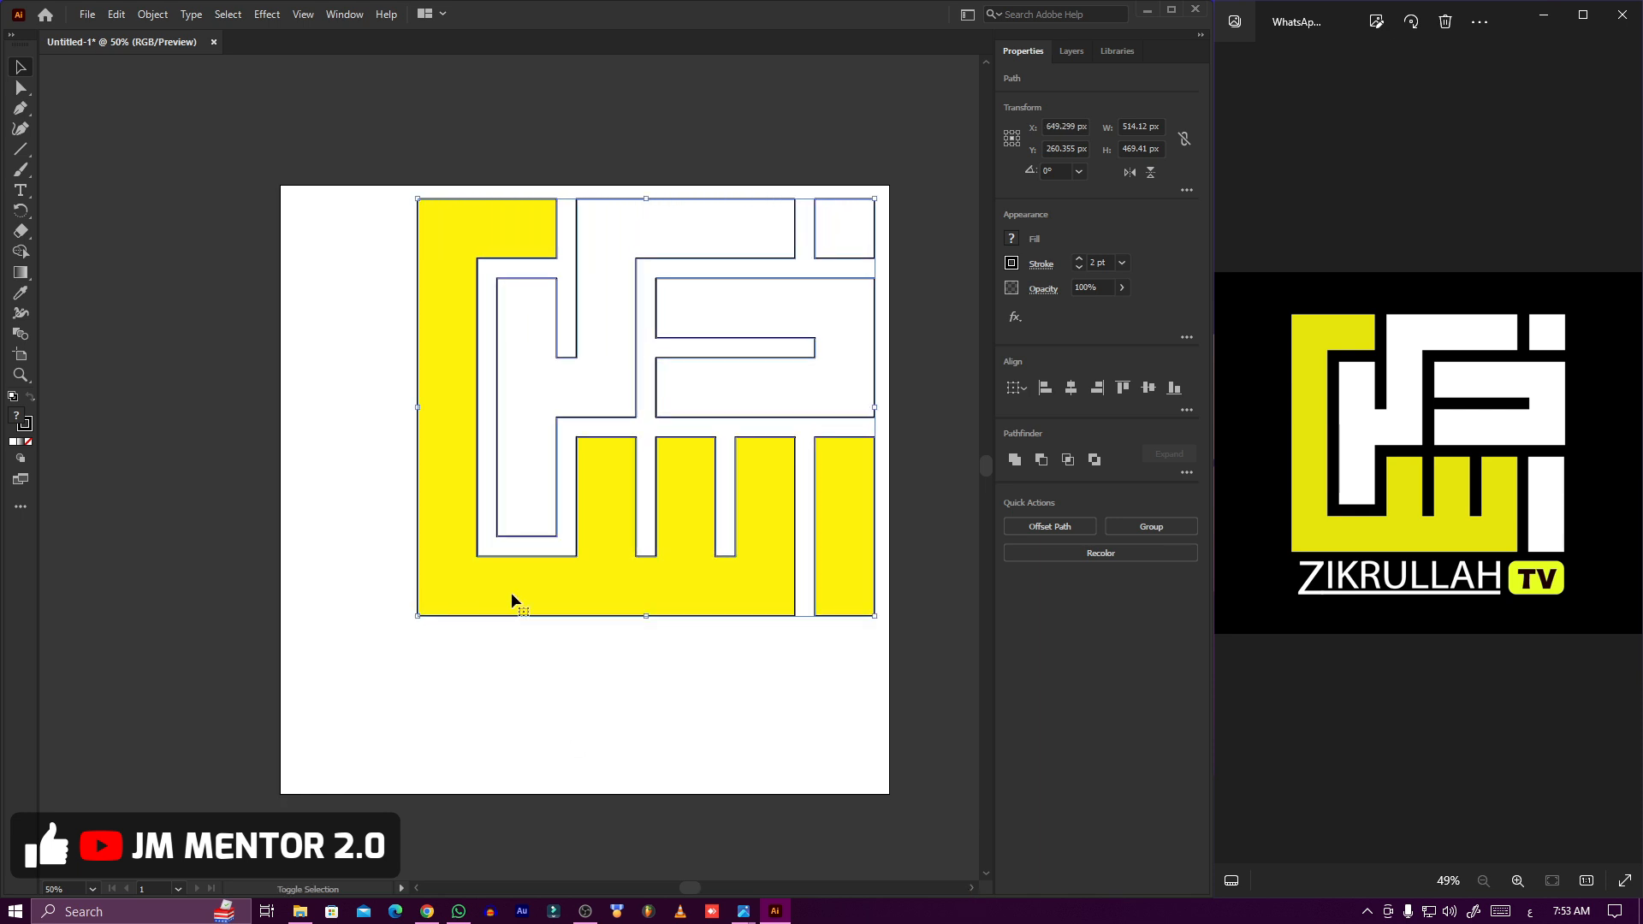
left_click_drag(602, 566, 539, 595)
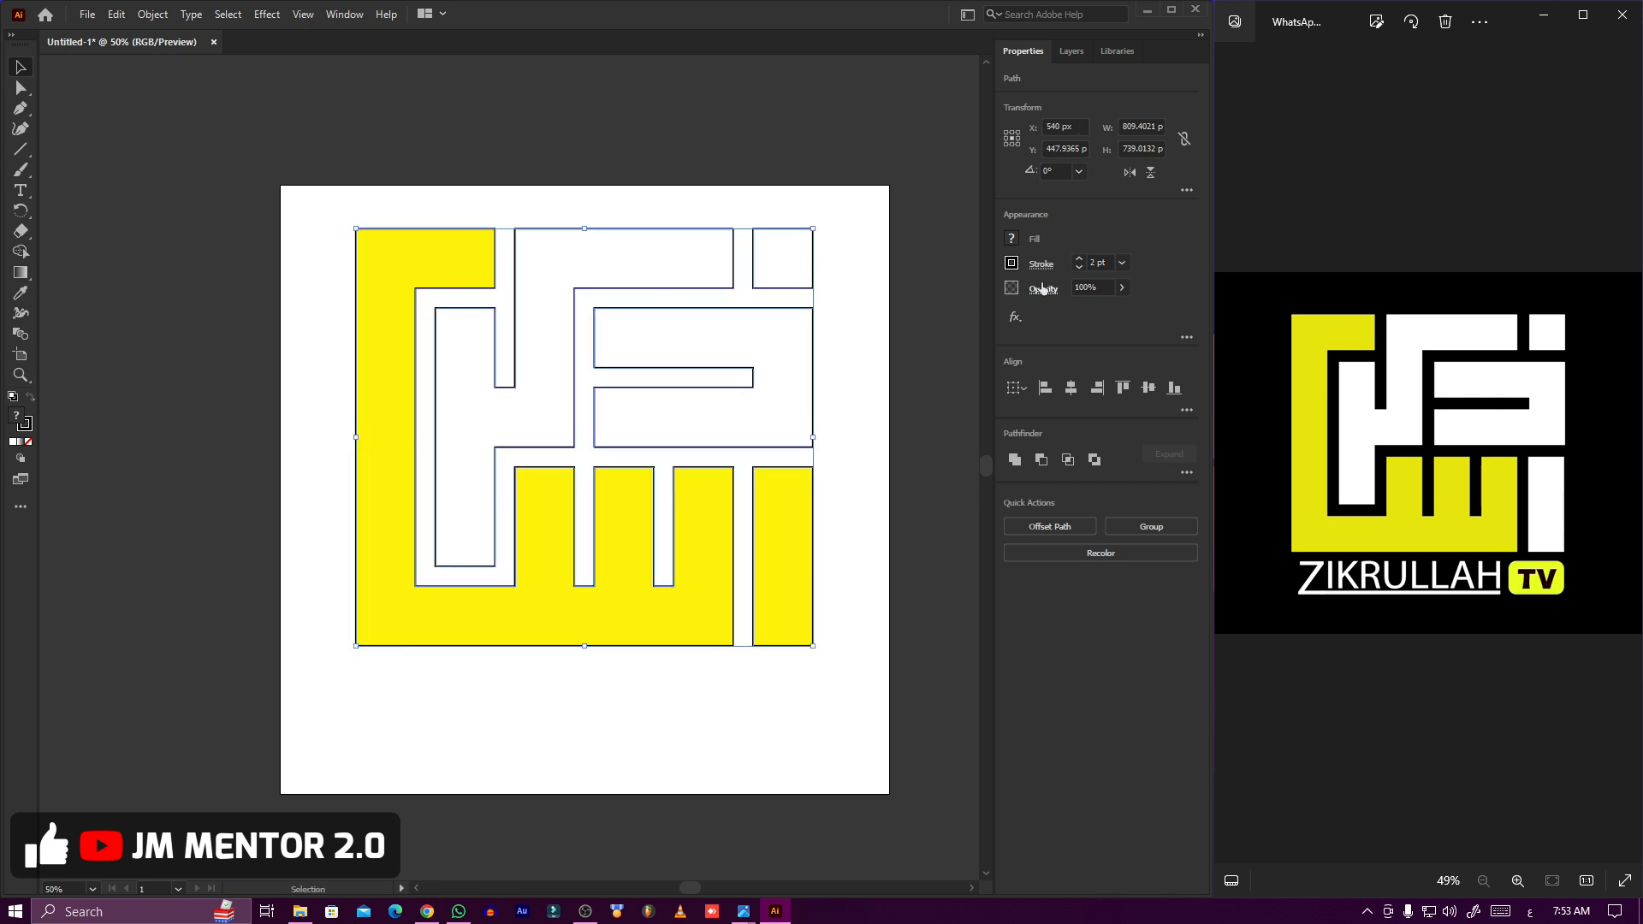
Remove the outline stroke from all the selected logo shapes and deselect them.
left_click(1078, 267)
left_click(1078, 267)
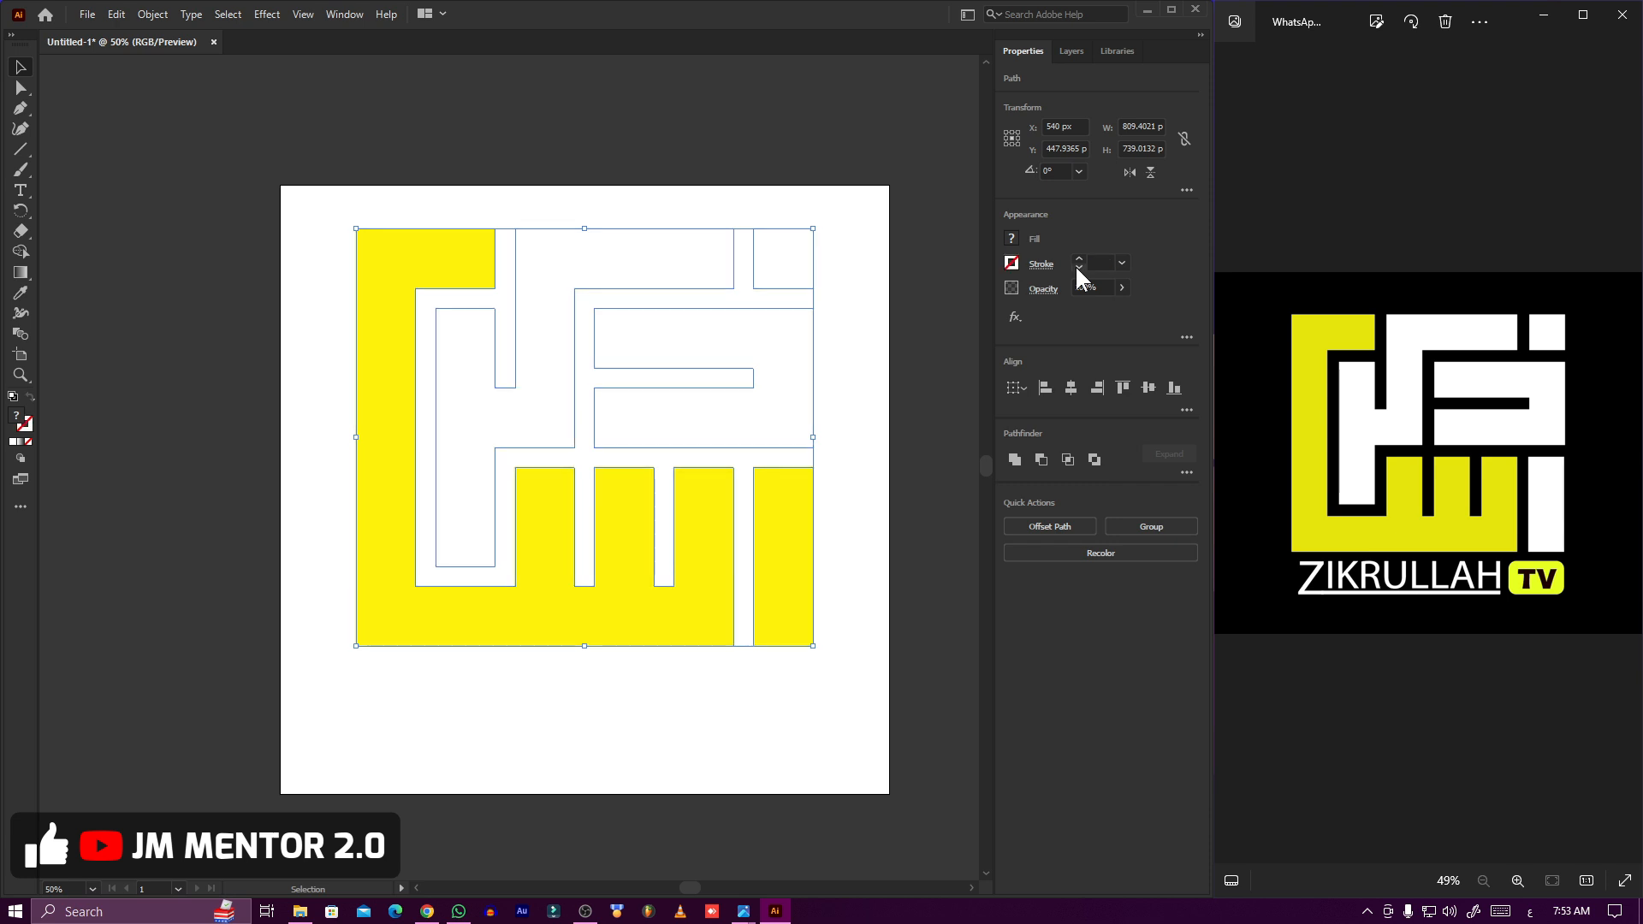
left_click(855, 382)
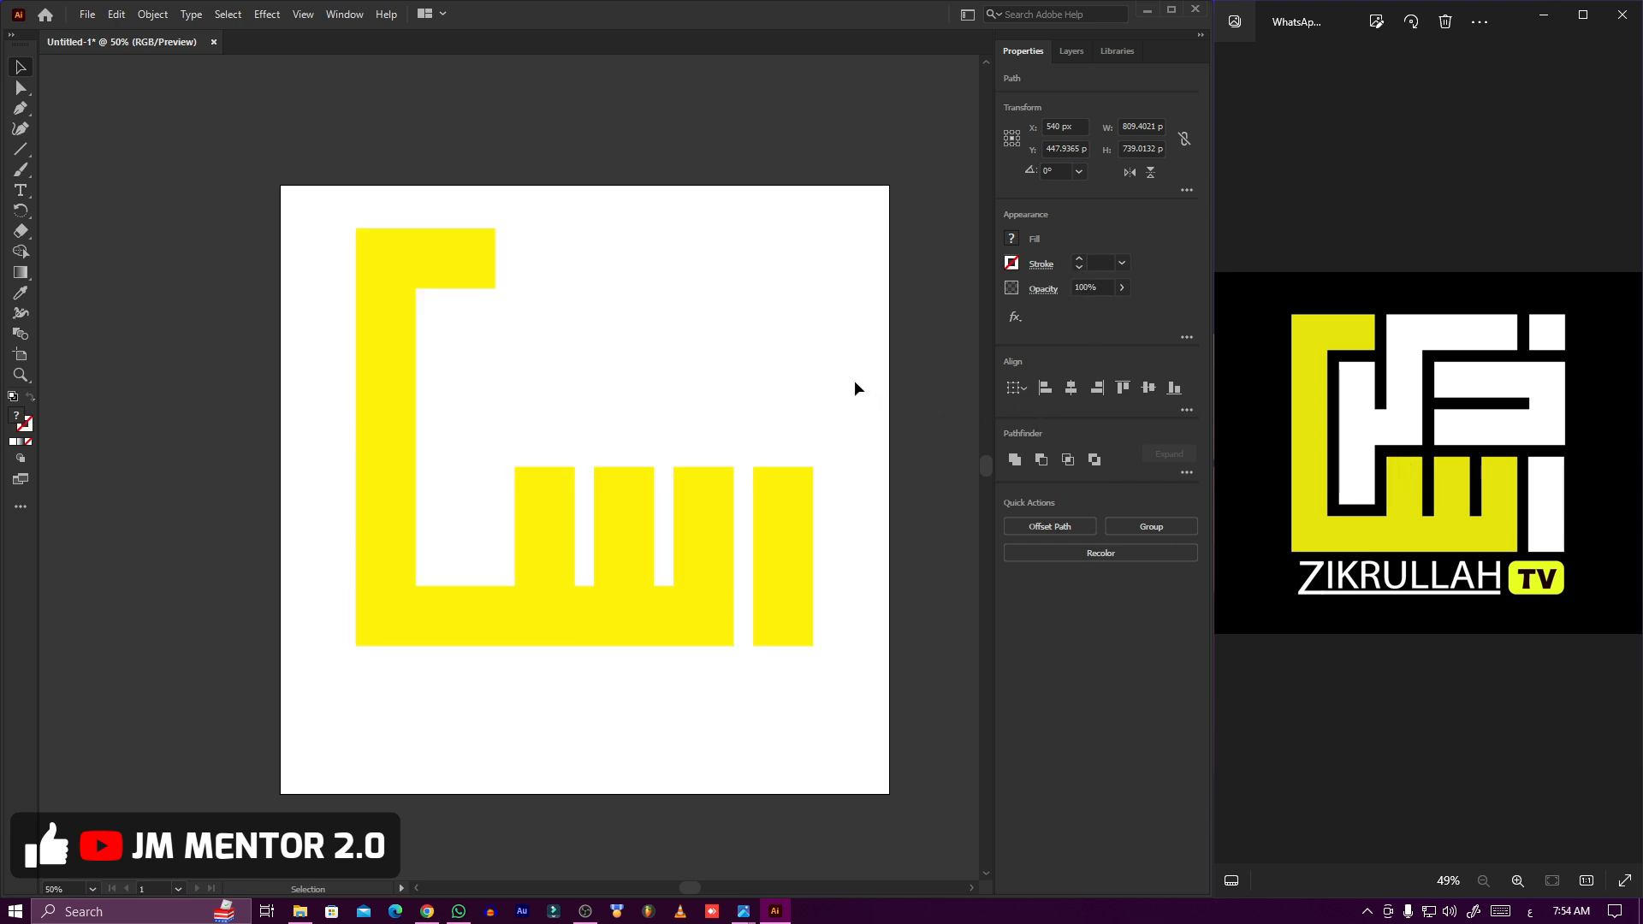
Create a new layer and move it beneath Layer 1.
left_click(1071, 52)
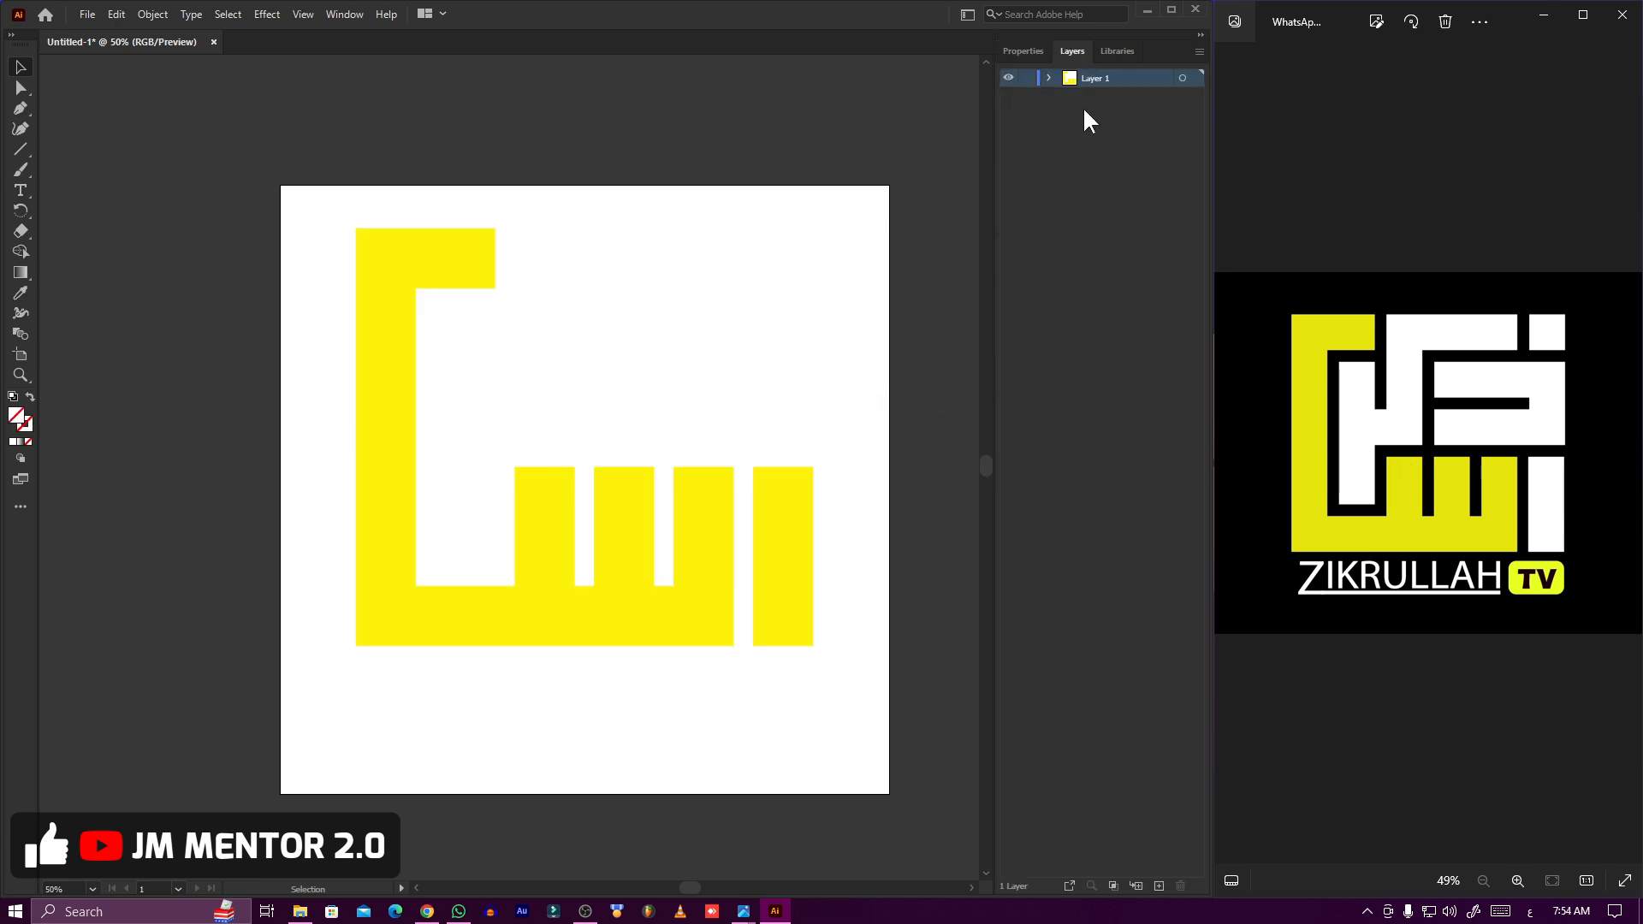
left_click(1021, 49)
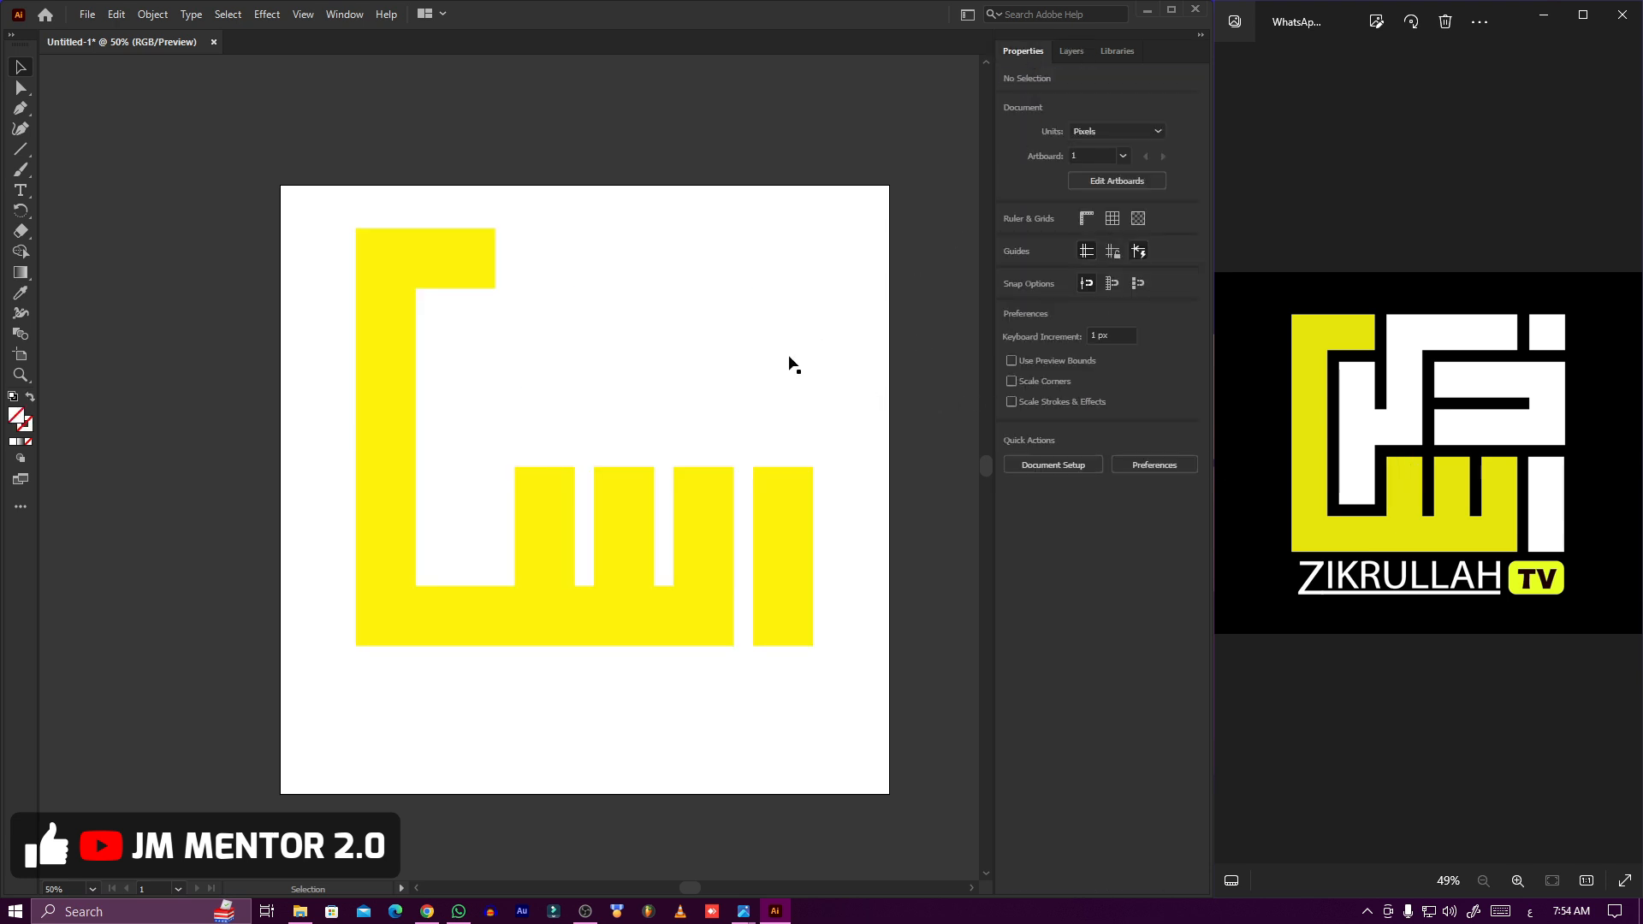
left_click(1071, 52)
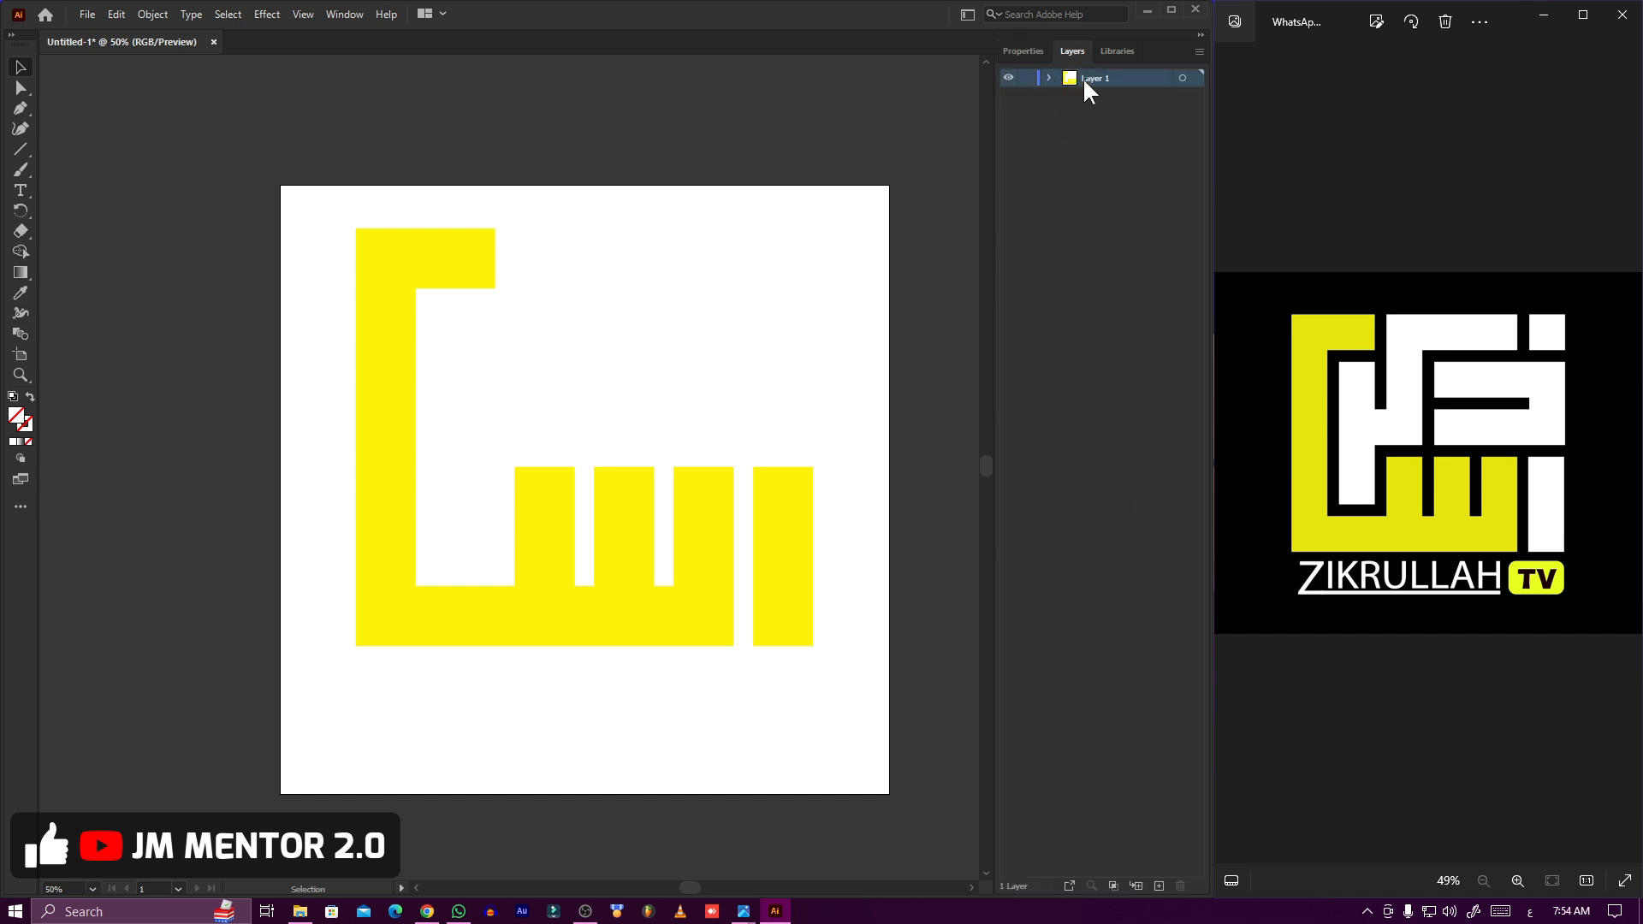
left_click(1160, 886)
left_click_drag(1111, 79, 1115, 106)
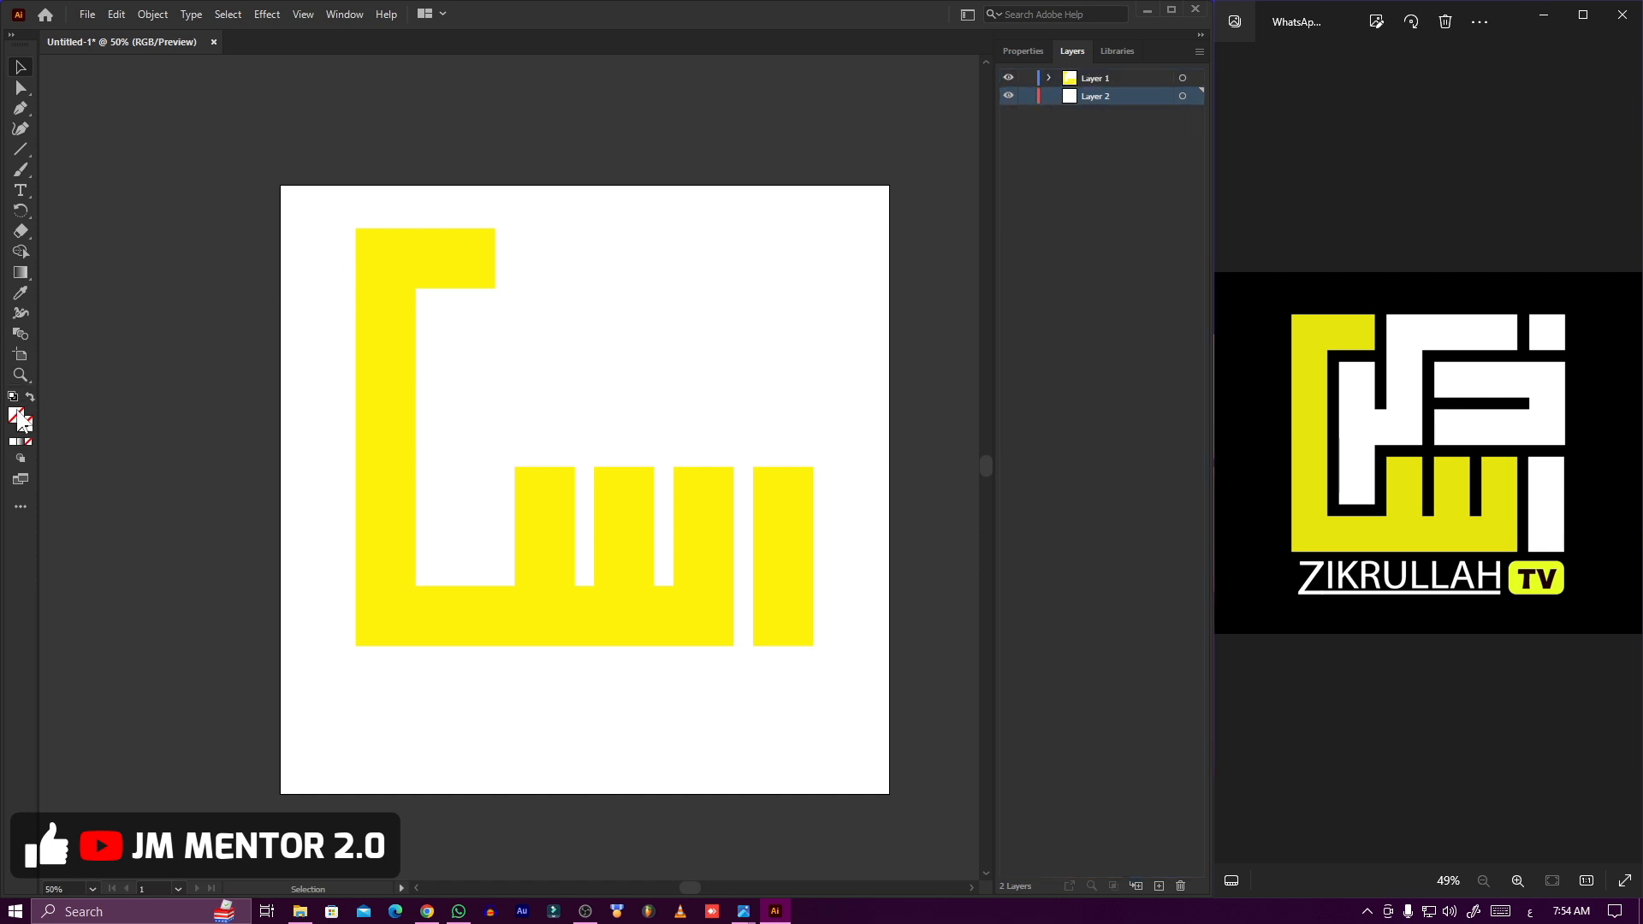
Draw a background rectangle about 1222 × 1147 px on Layer 2, extending past all edges of the artboard.
left_click(21, 153)
left_click(71, 147)
left_click_drag(229, 168, 919, 815)
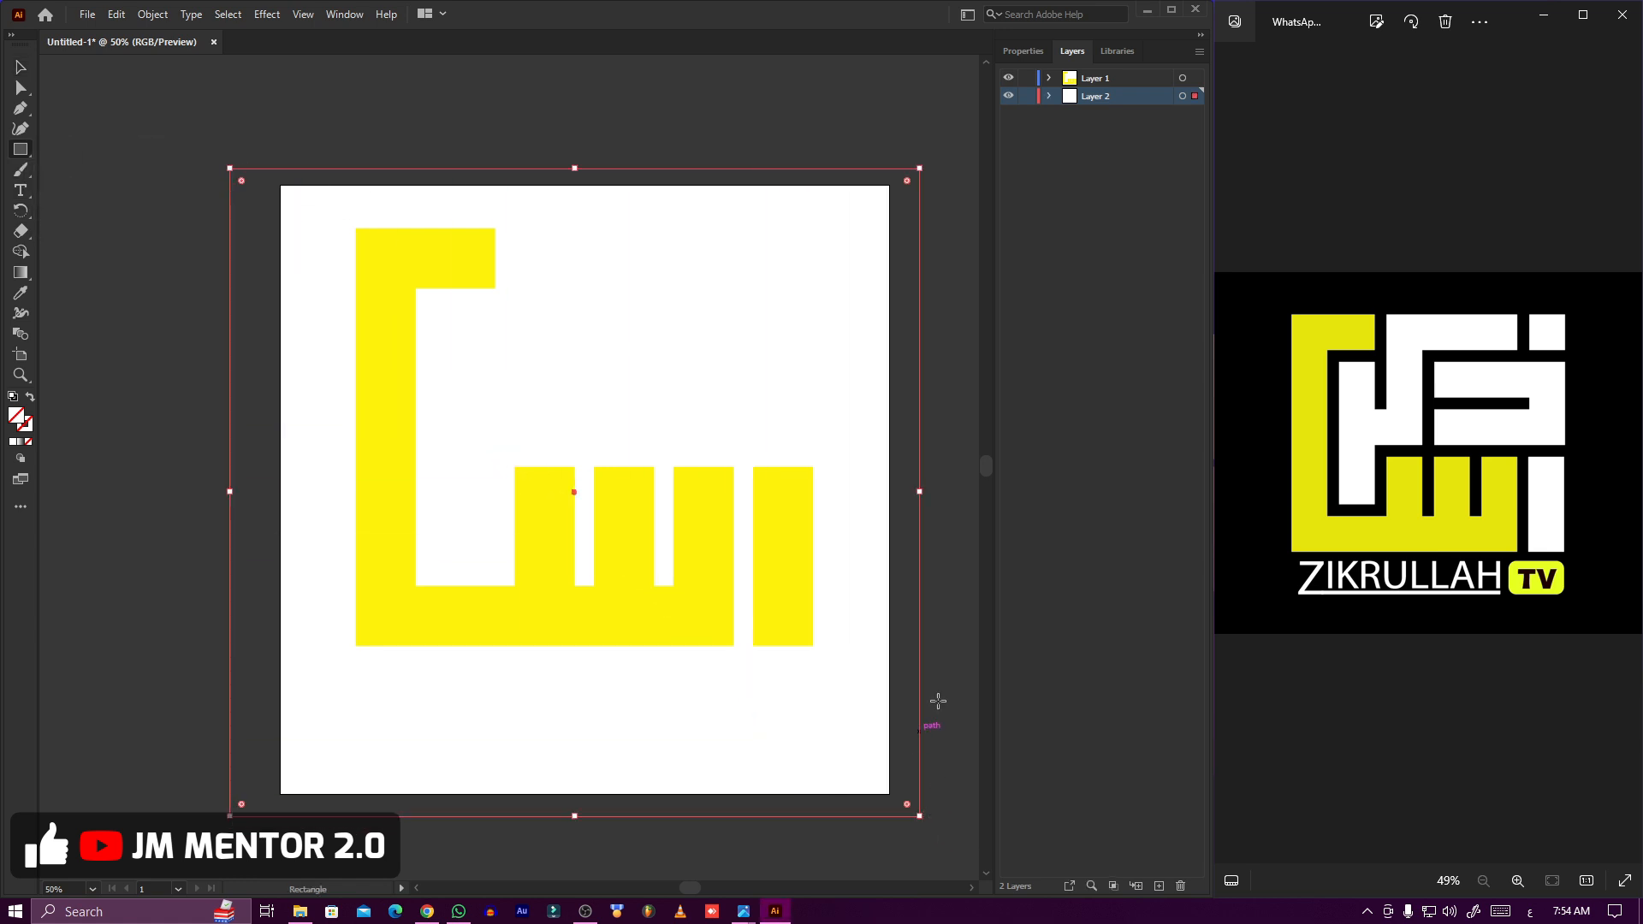
Fill the background rectangle with black (000000) and deselect it.
left_click(1024, 51)
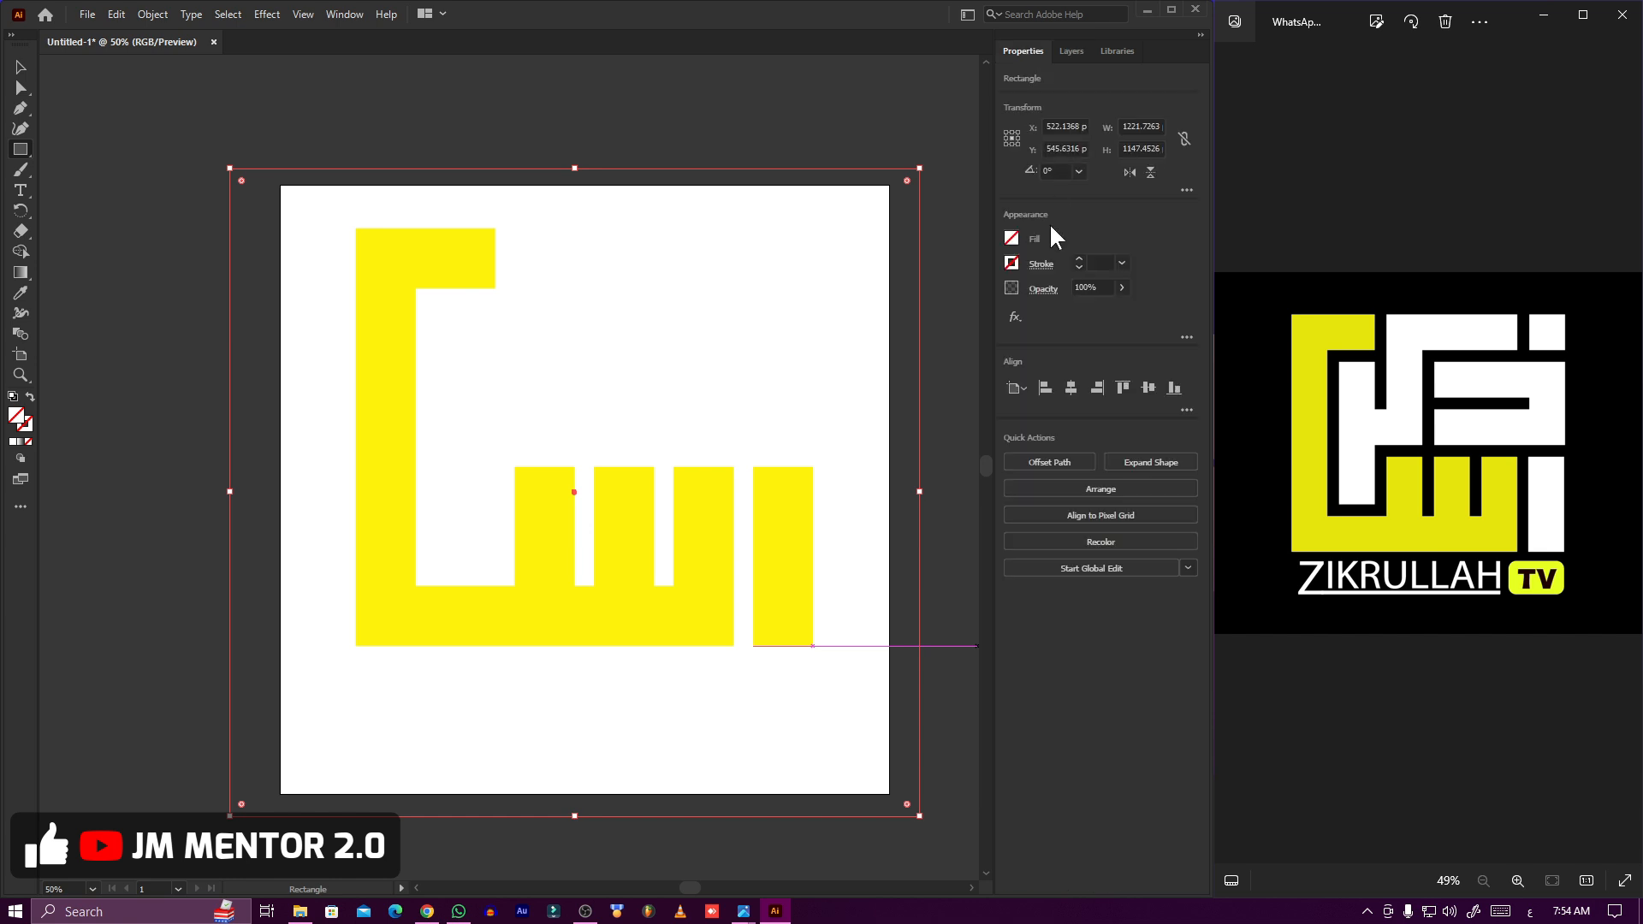
left_click(1012, 238)
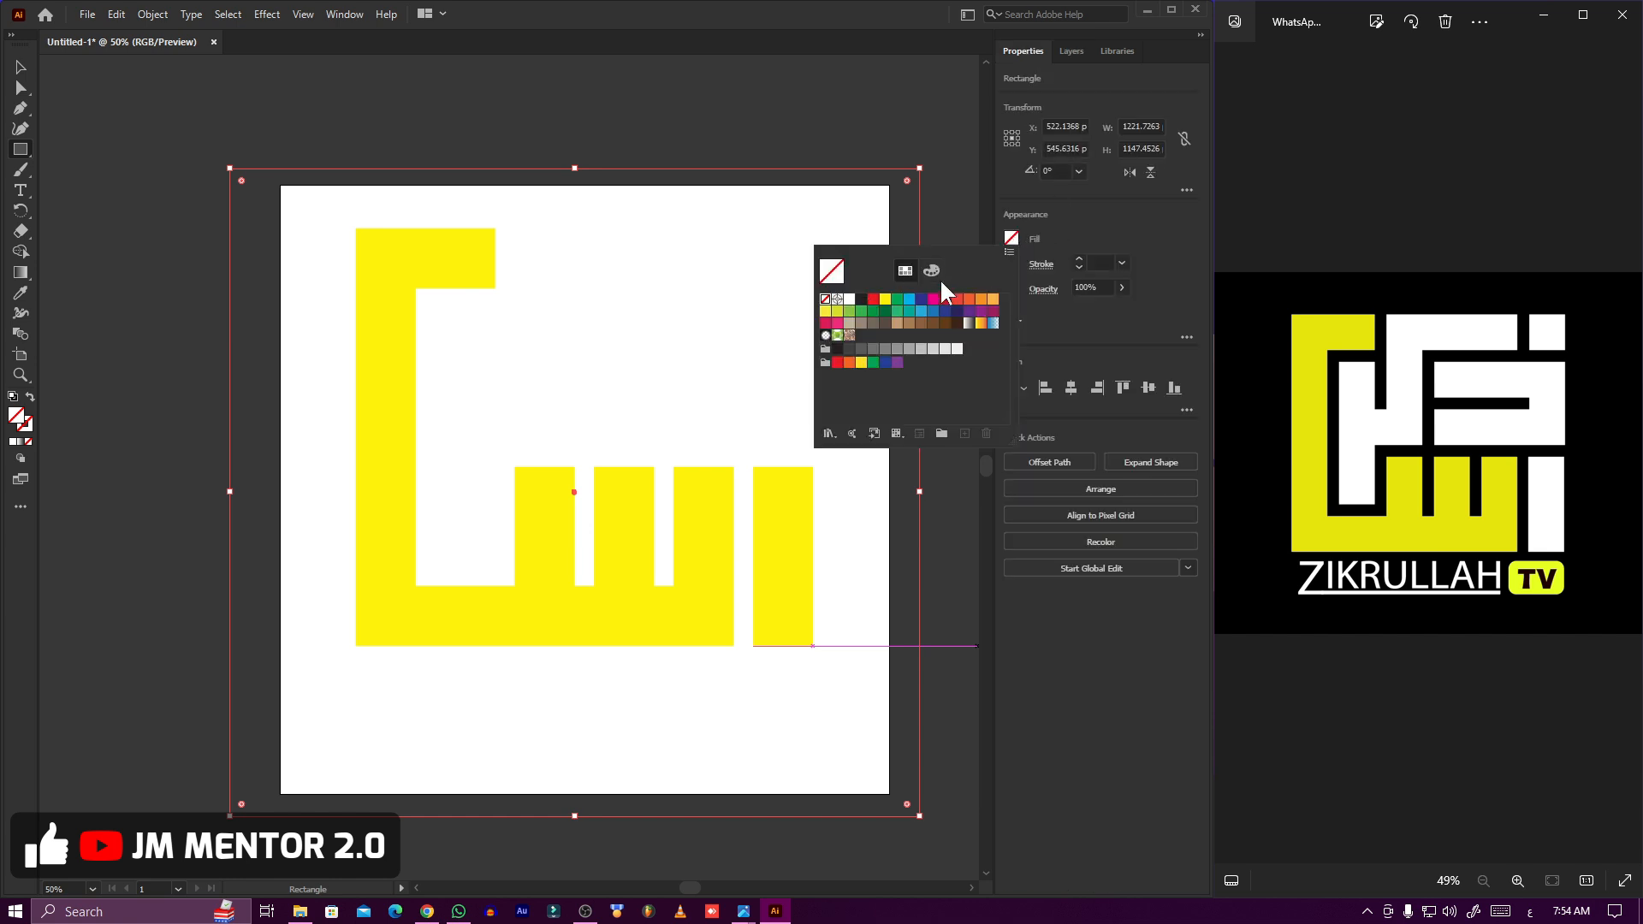
left_click(932, 271)
left_click(836, 388)
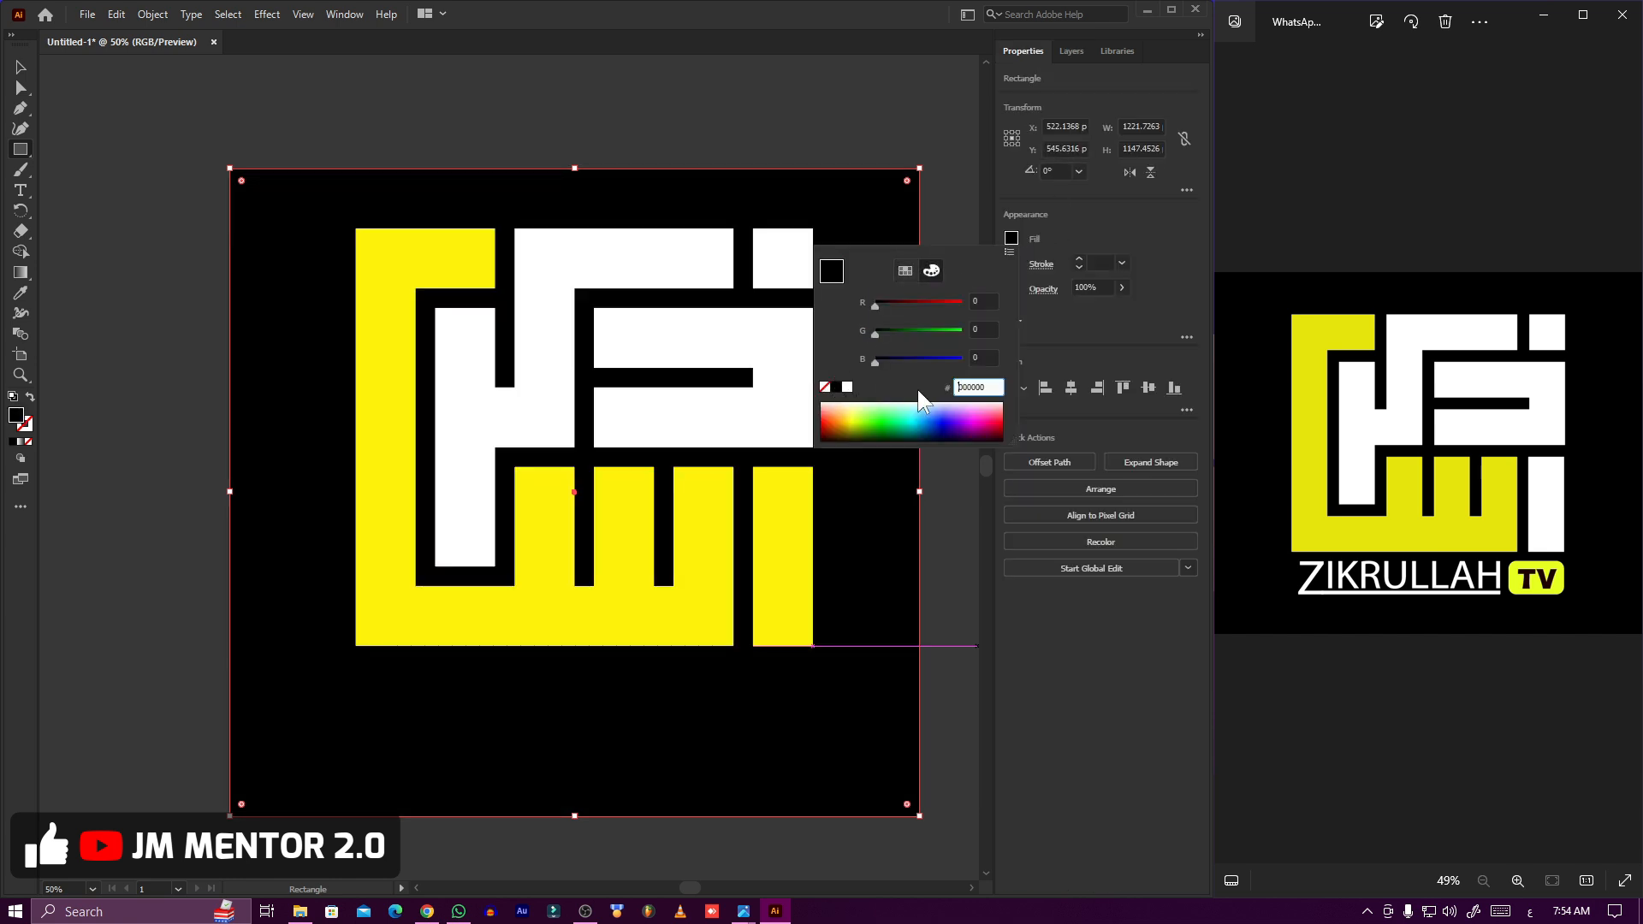
left_click(1077, 50)
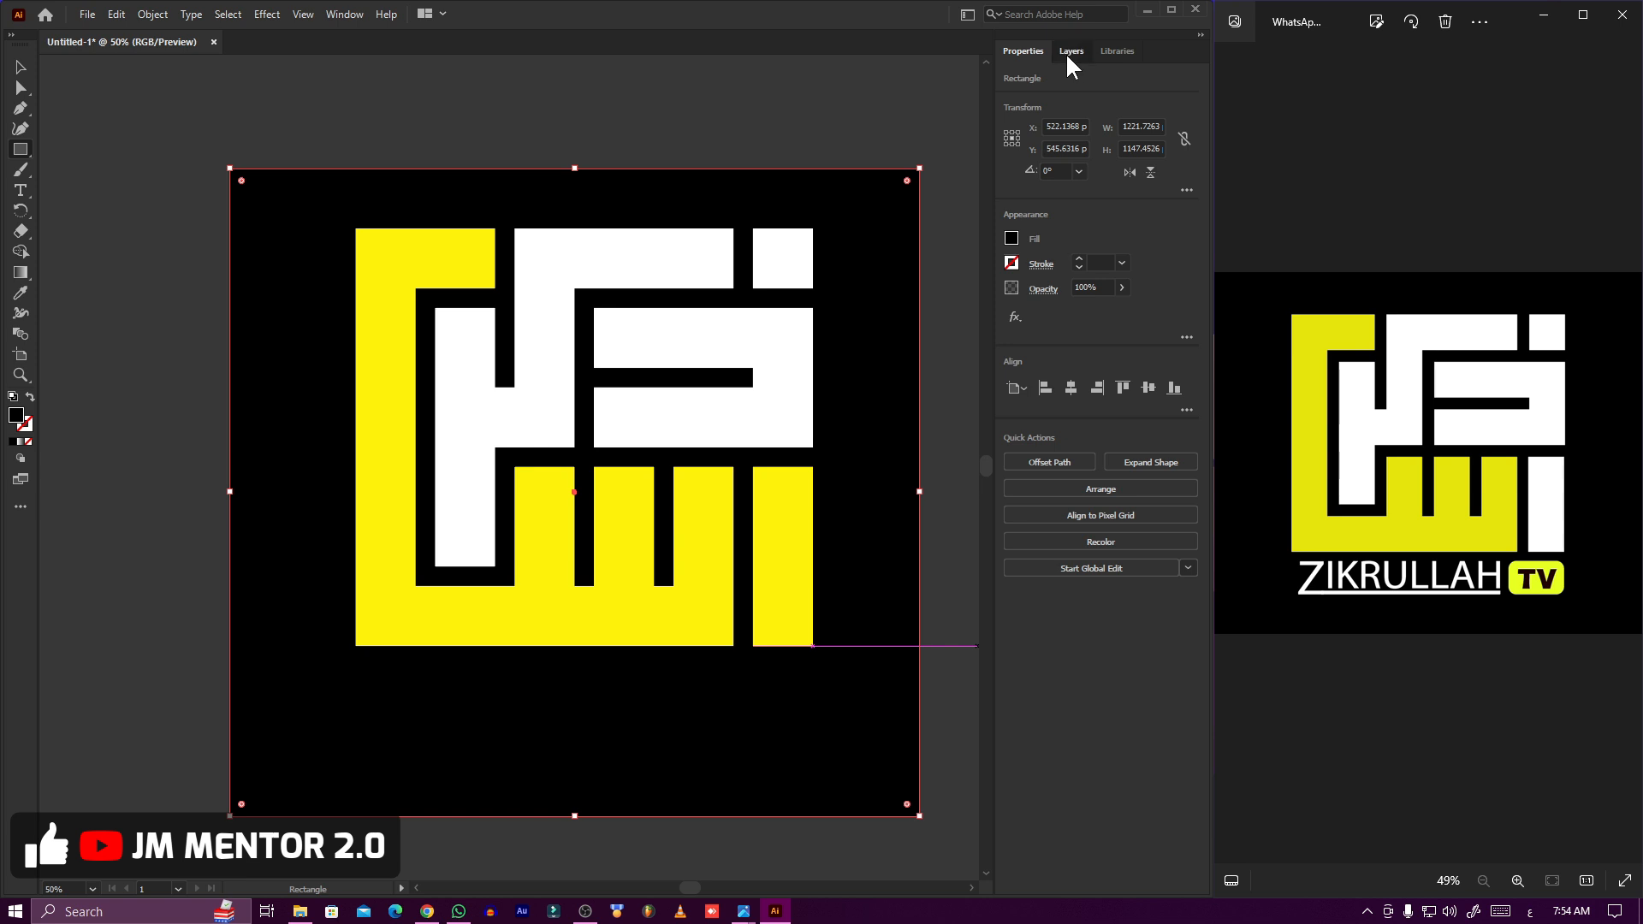
left_click(1067, 51)
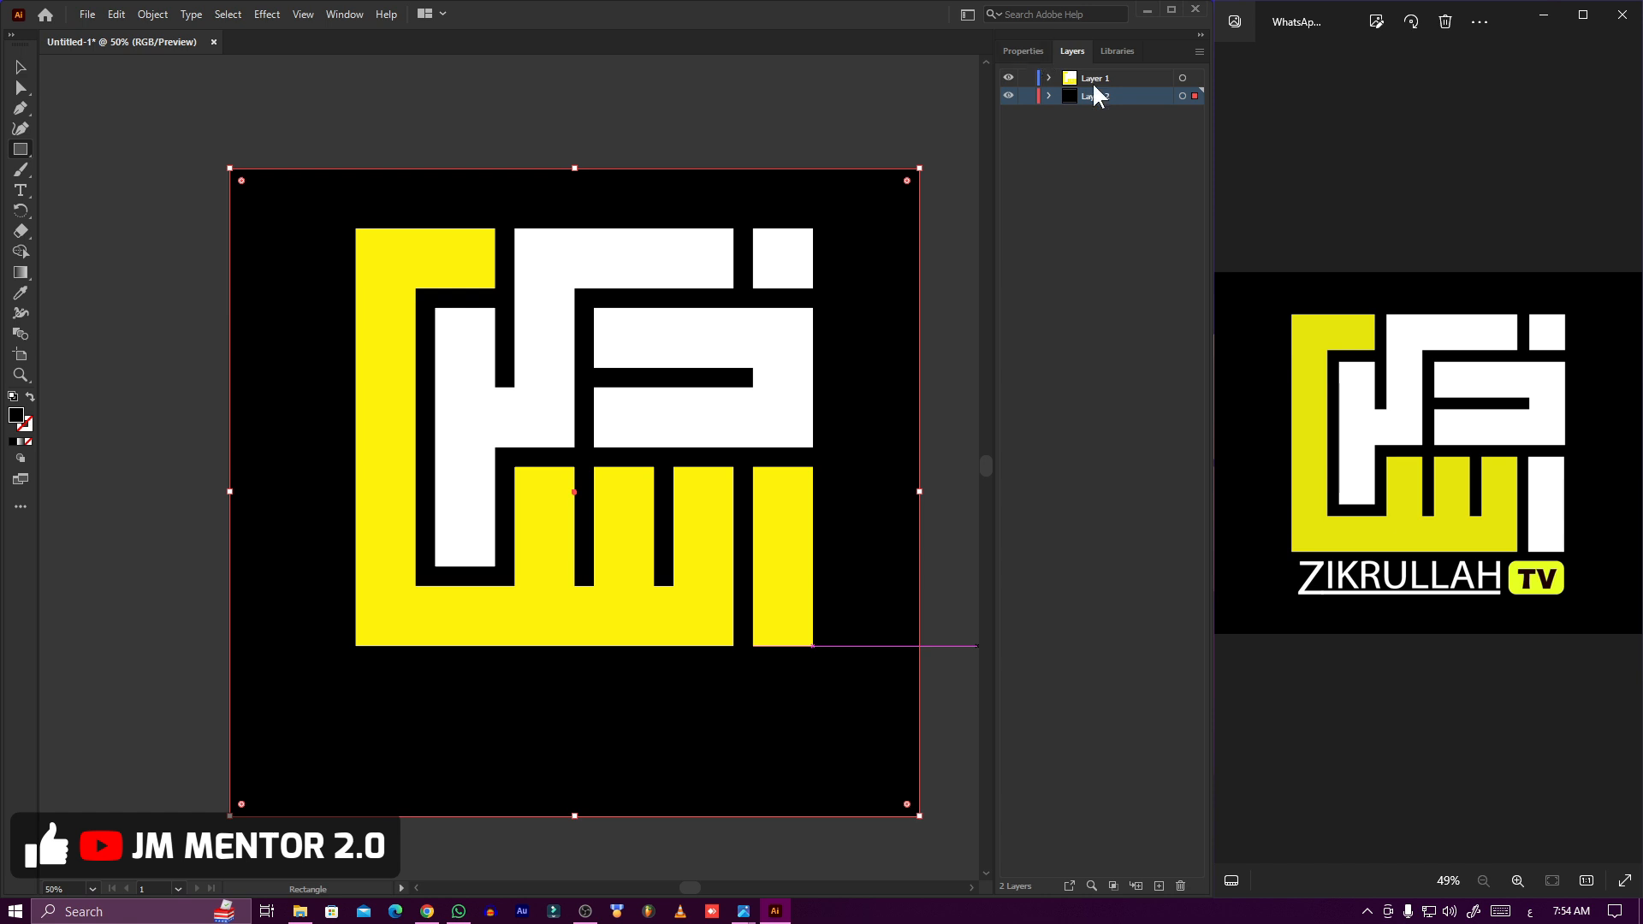
left_click(1033, 52)
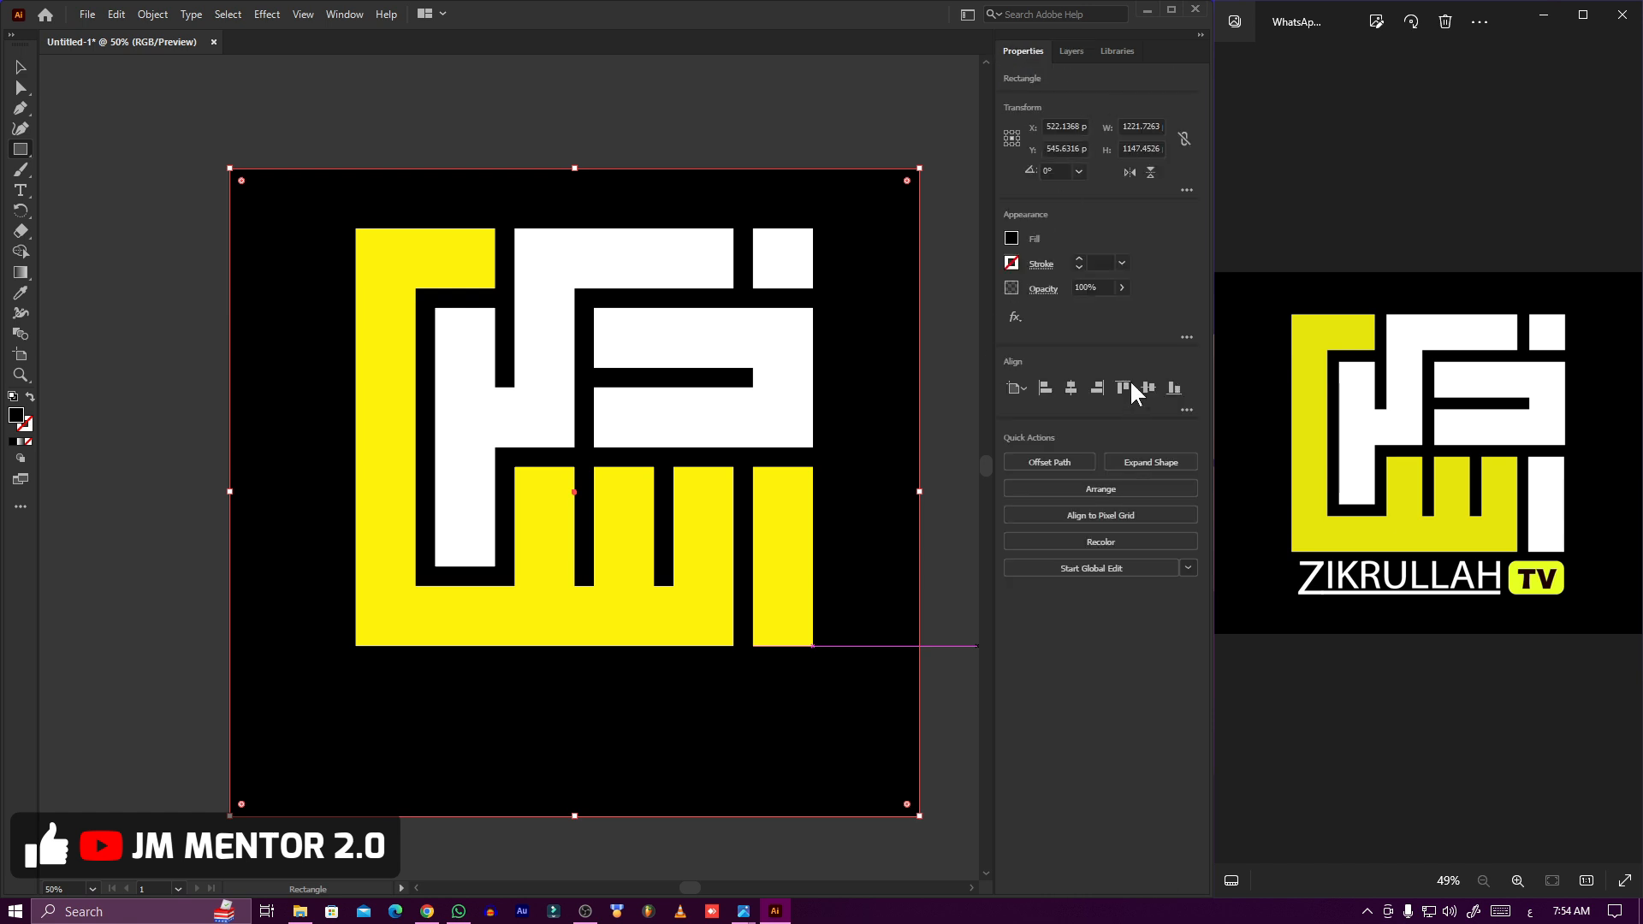
left_click(20, 67)
left_click(152, 179)
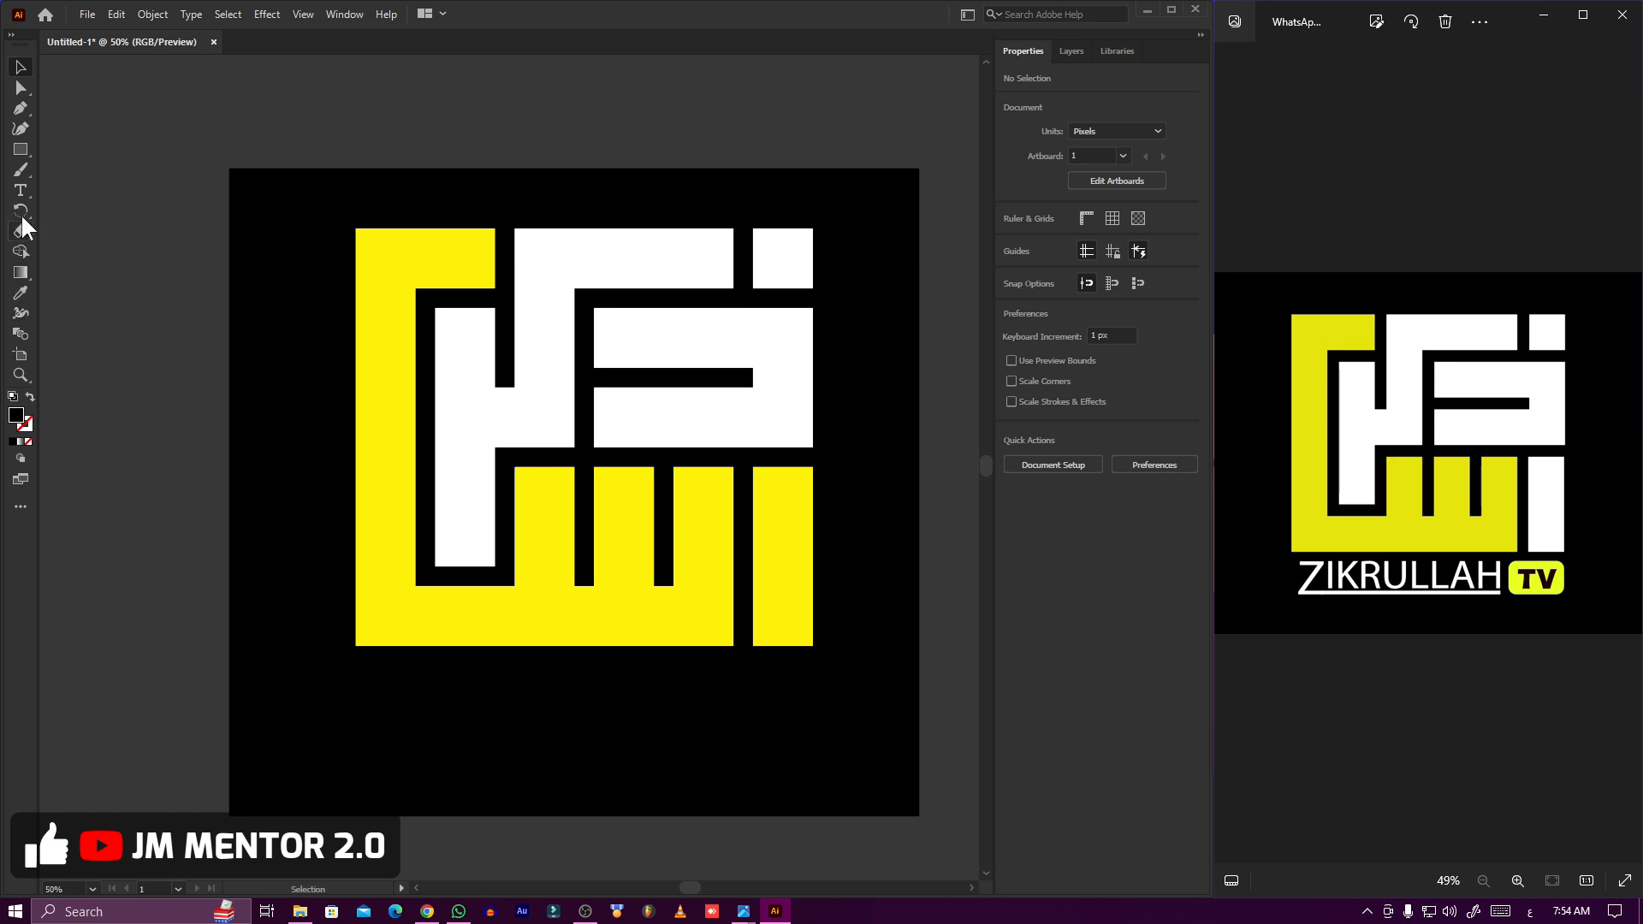
Place a point text object under the logo's lower yellow bar and set its fill to white (FFFFFF).
left_click(20, 191)
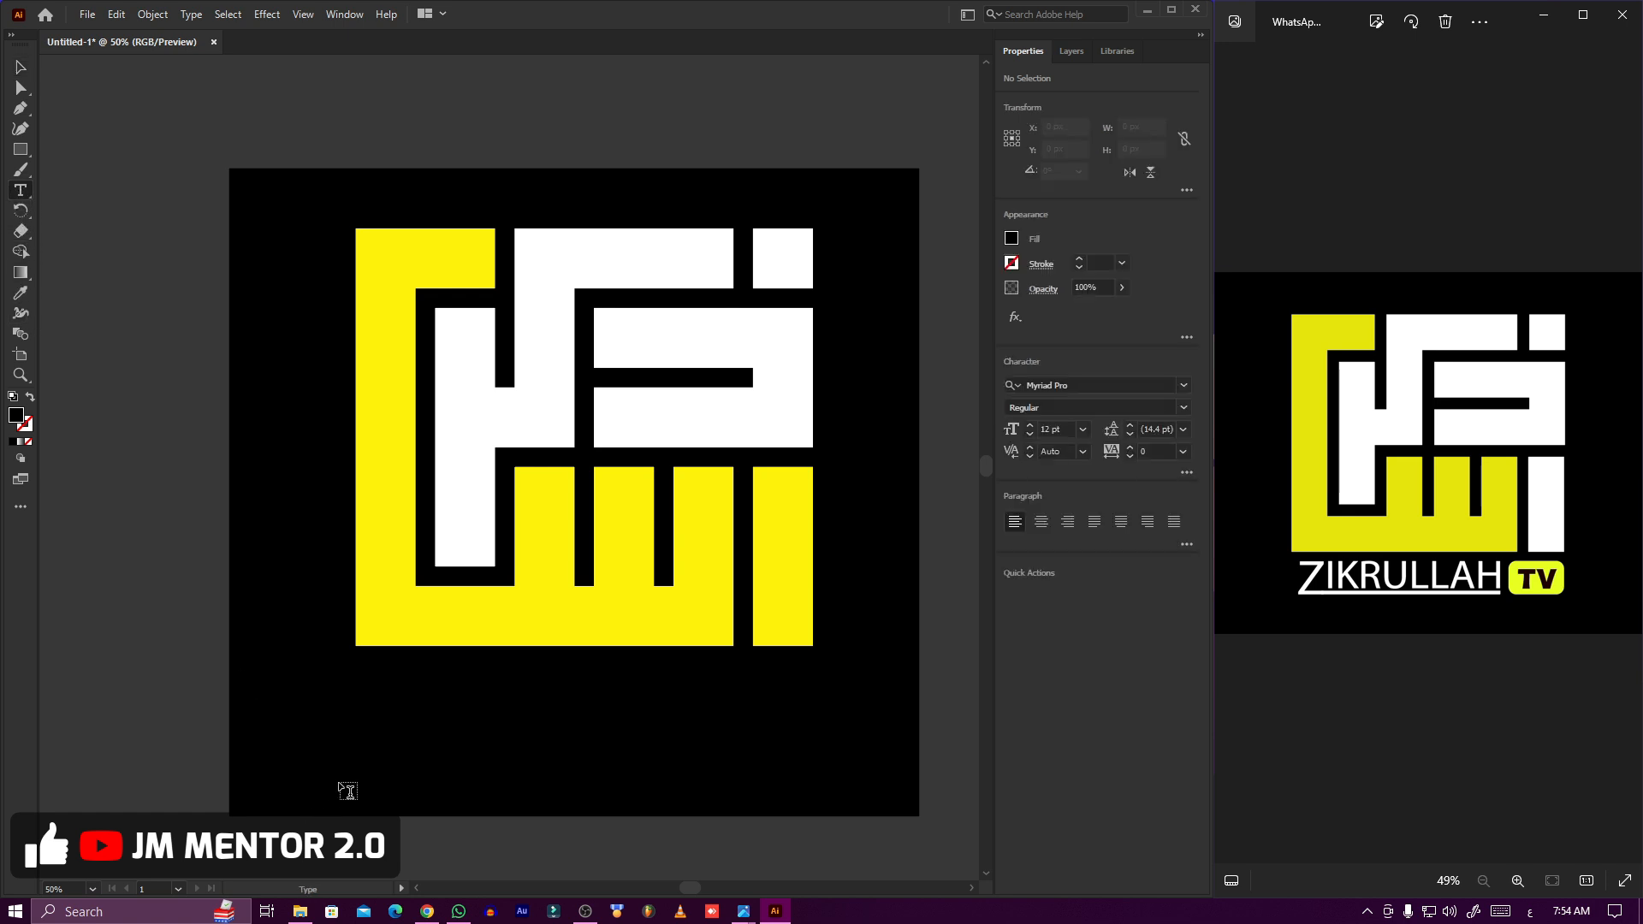
left_click(367, 701)
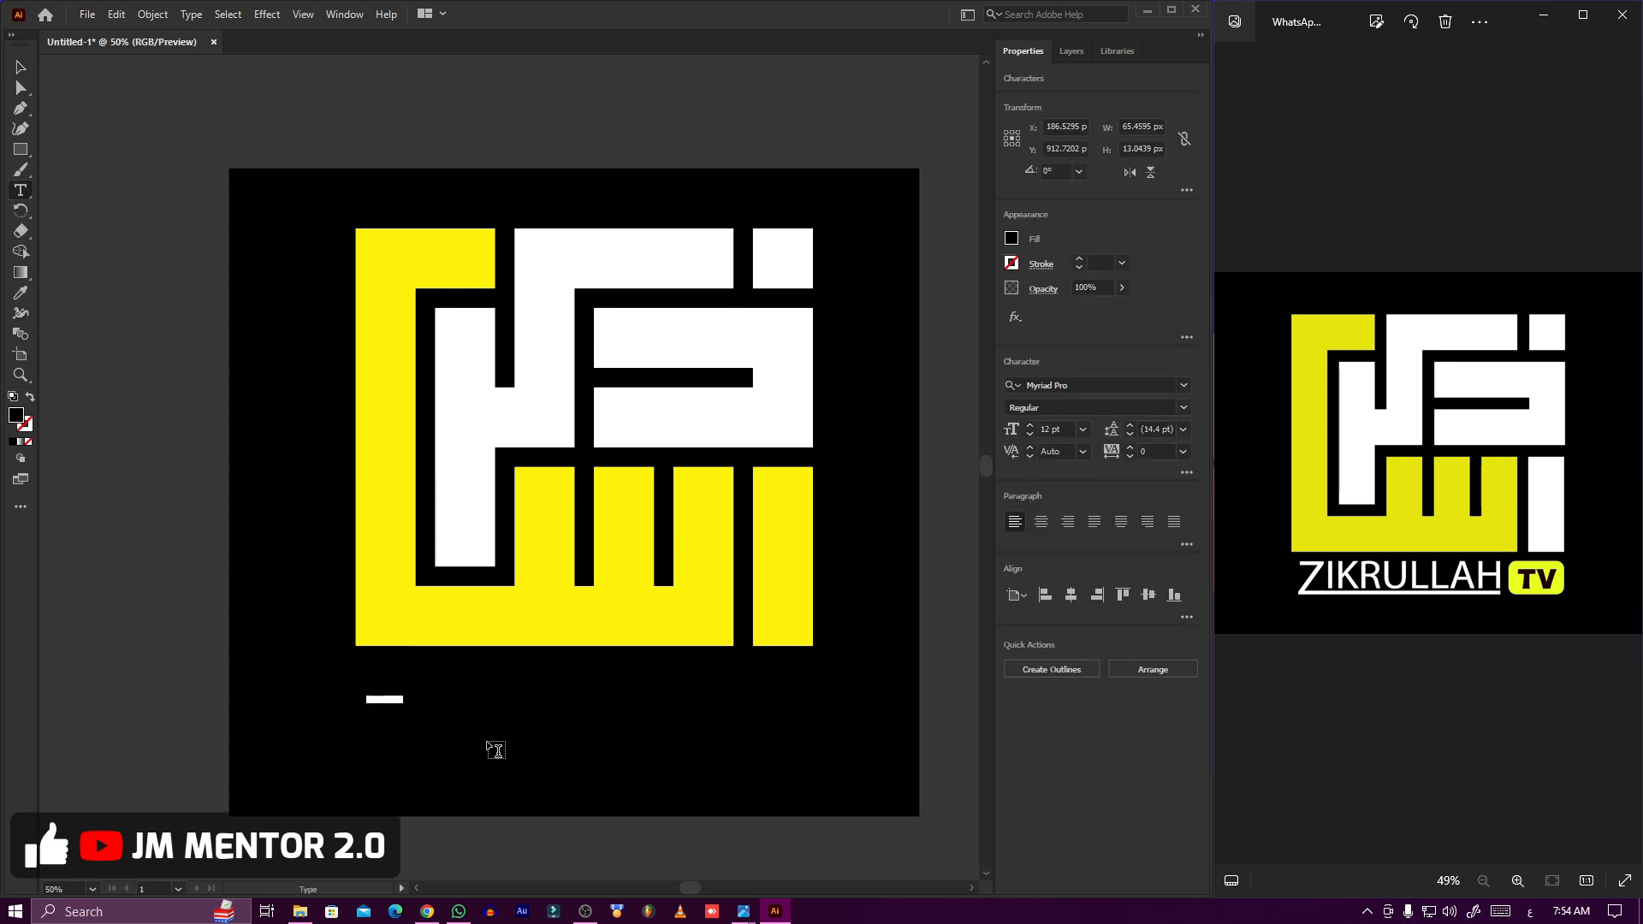
left_click(1011, 239)
left_click(847, 387)
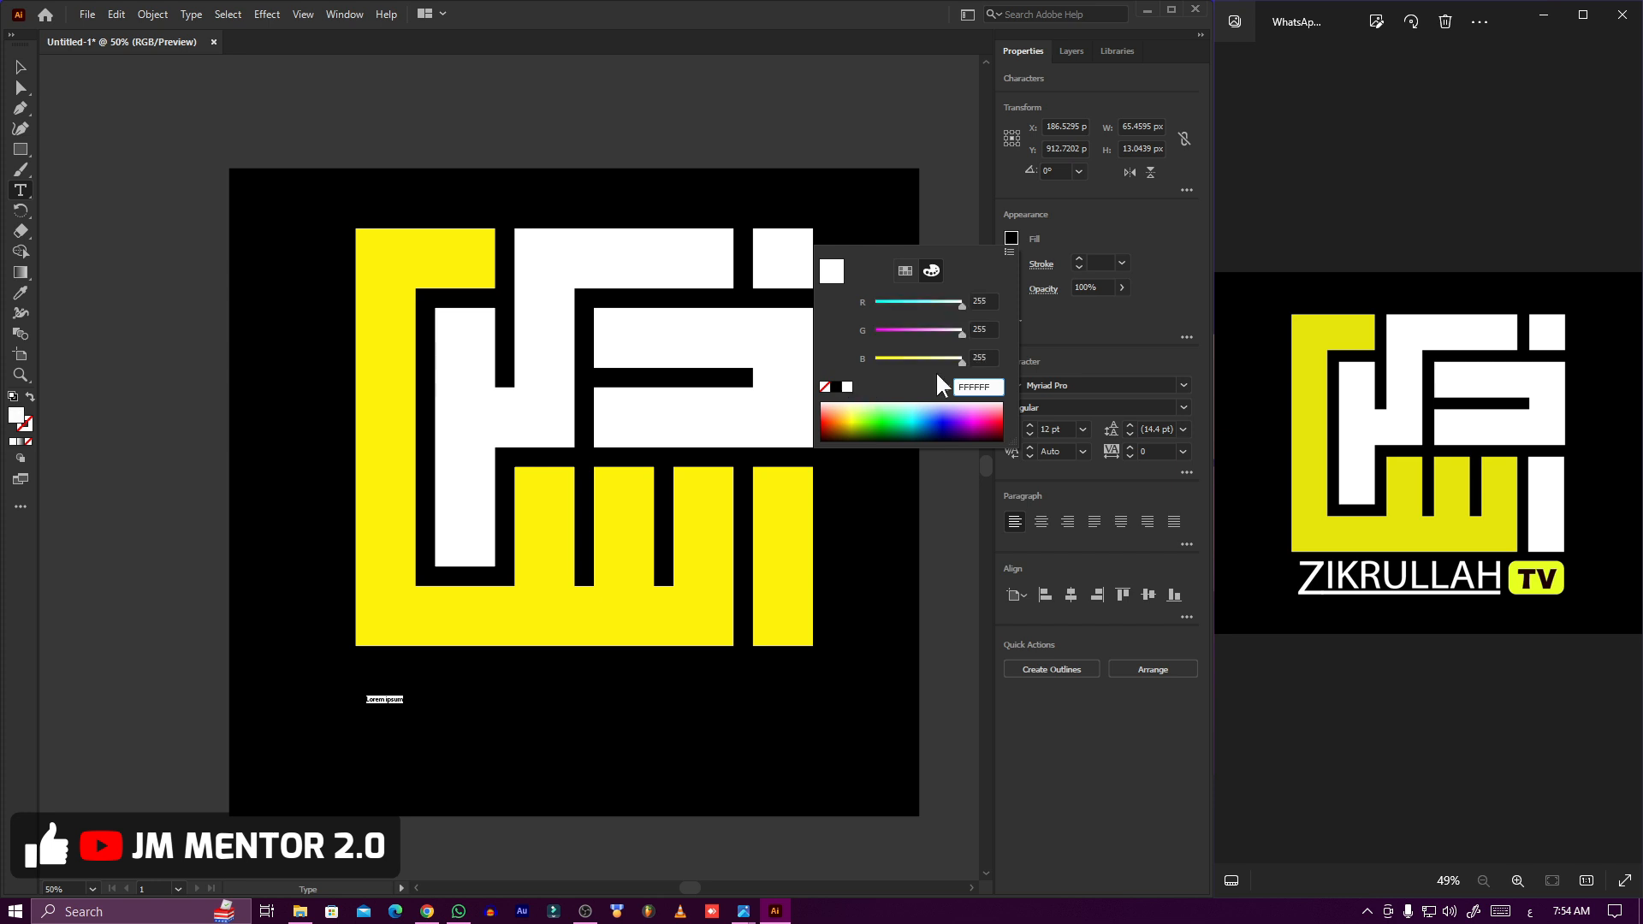
key("Escape")
left_click(20, 67)
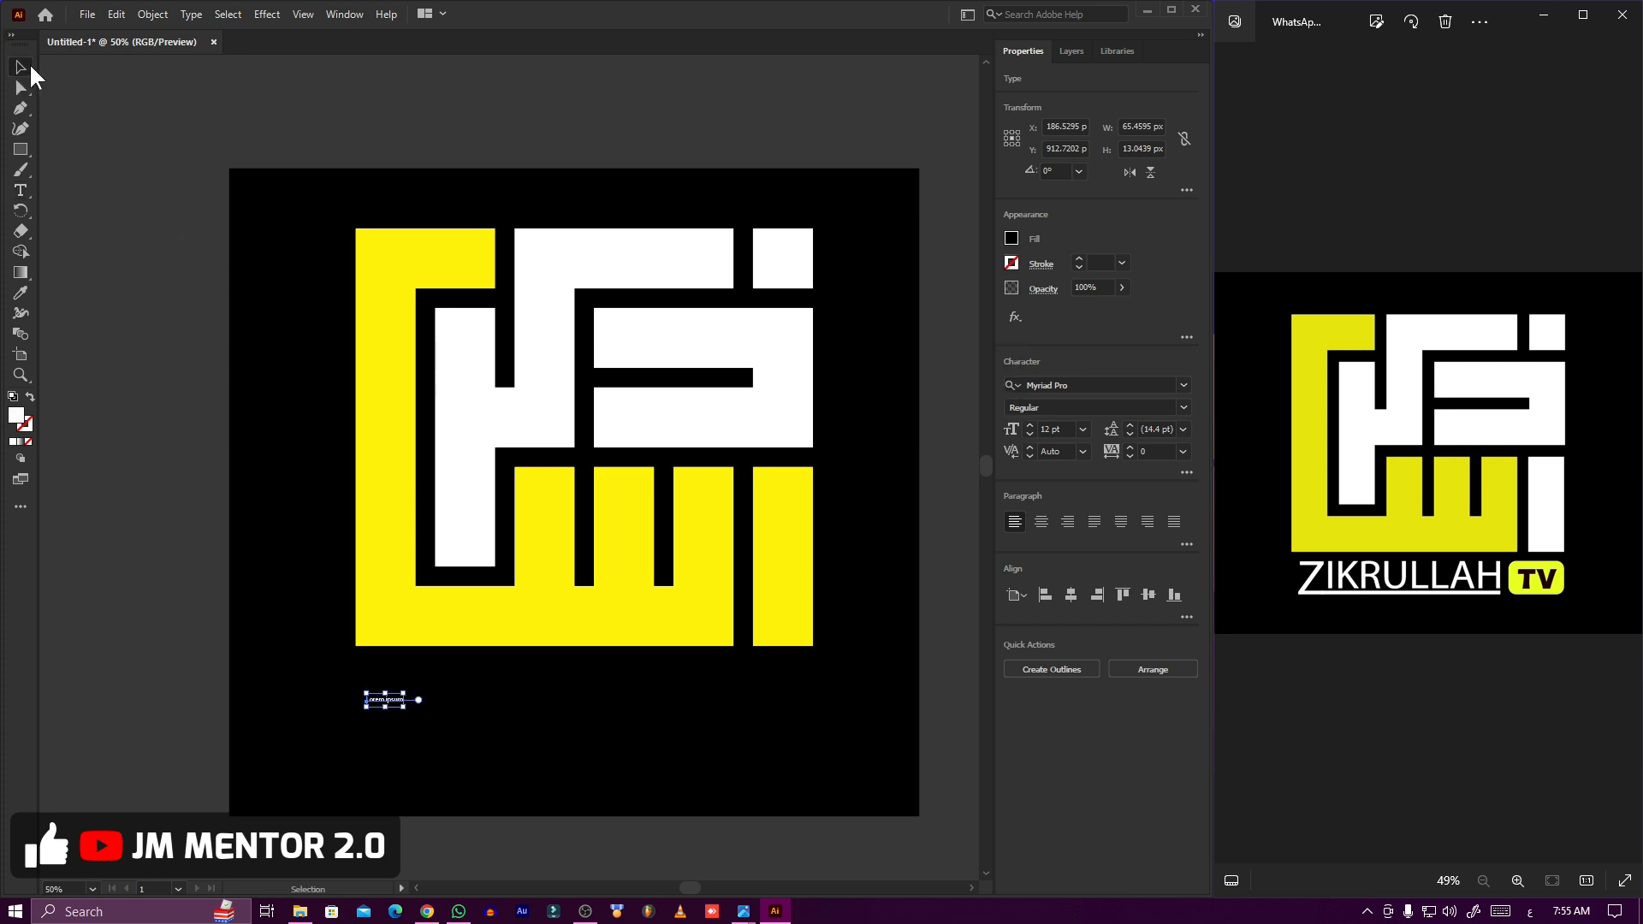
Enlarge the placeholder text to about 62 pt and replace its wording with "IKRULLAH".
left_click_drag(411, 694, 967, 637)
double_click(424, 687)
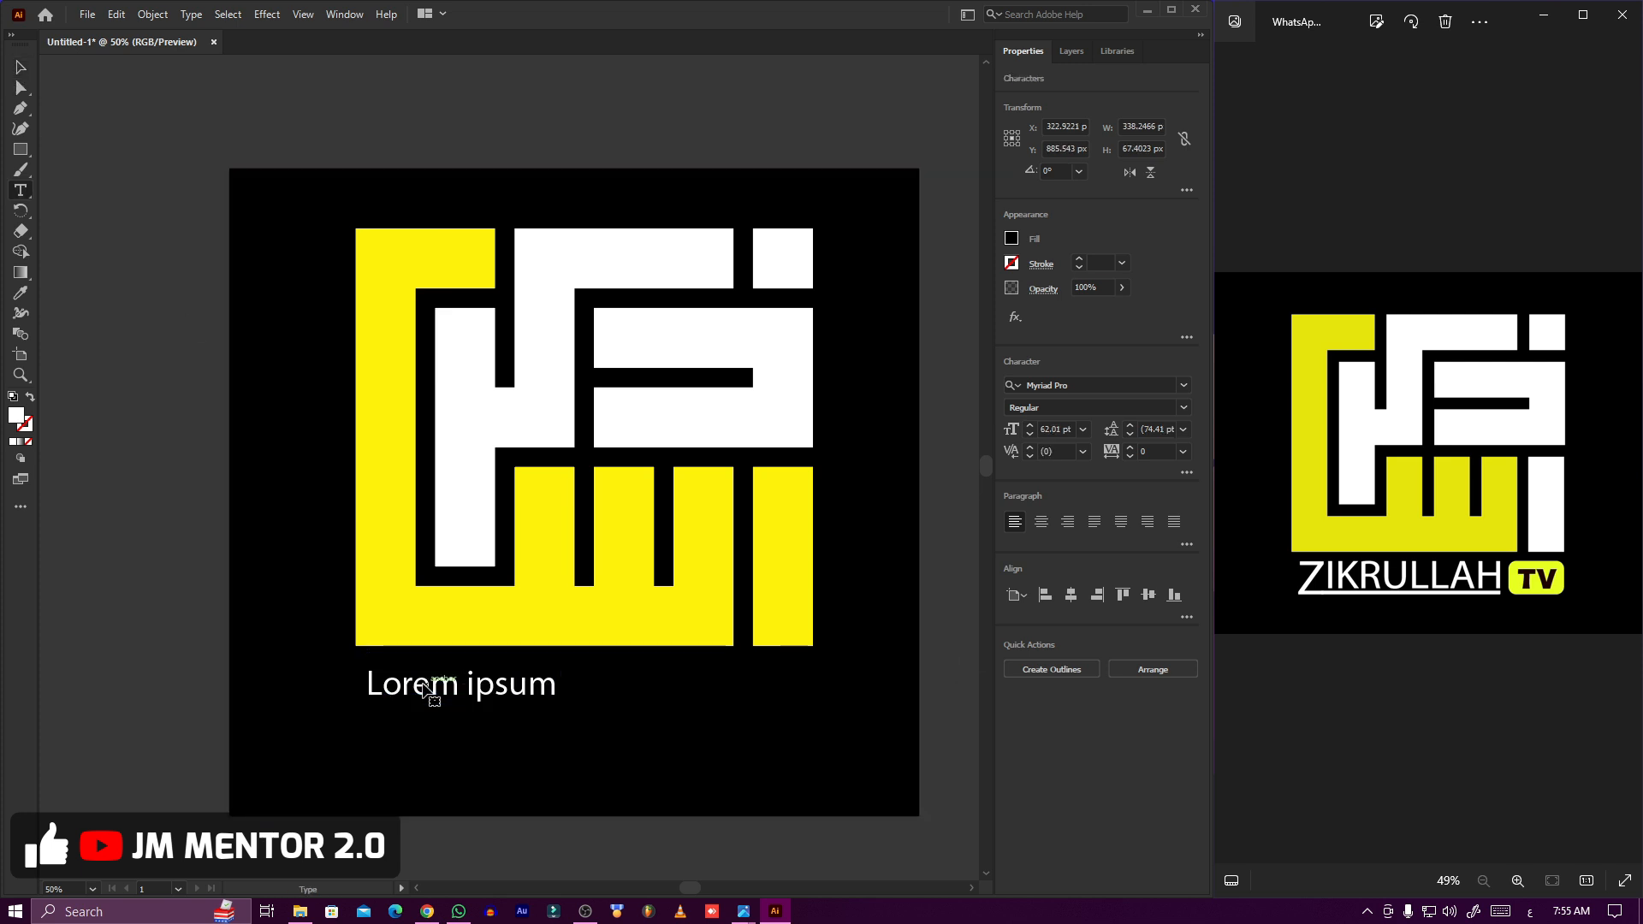
key("ctrl+a")
type("IKRULLA")
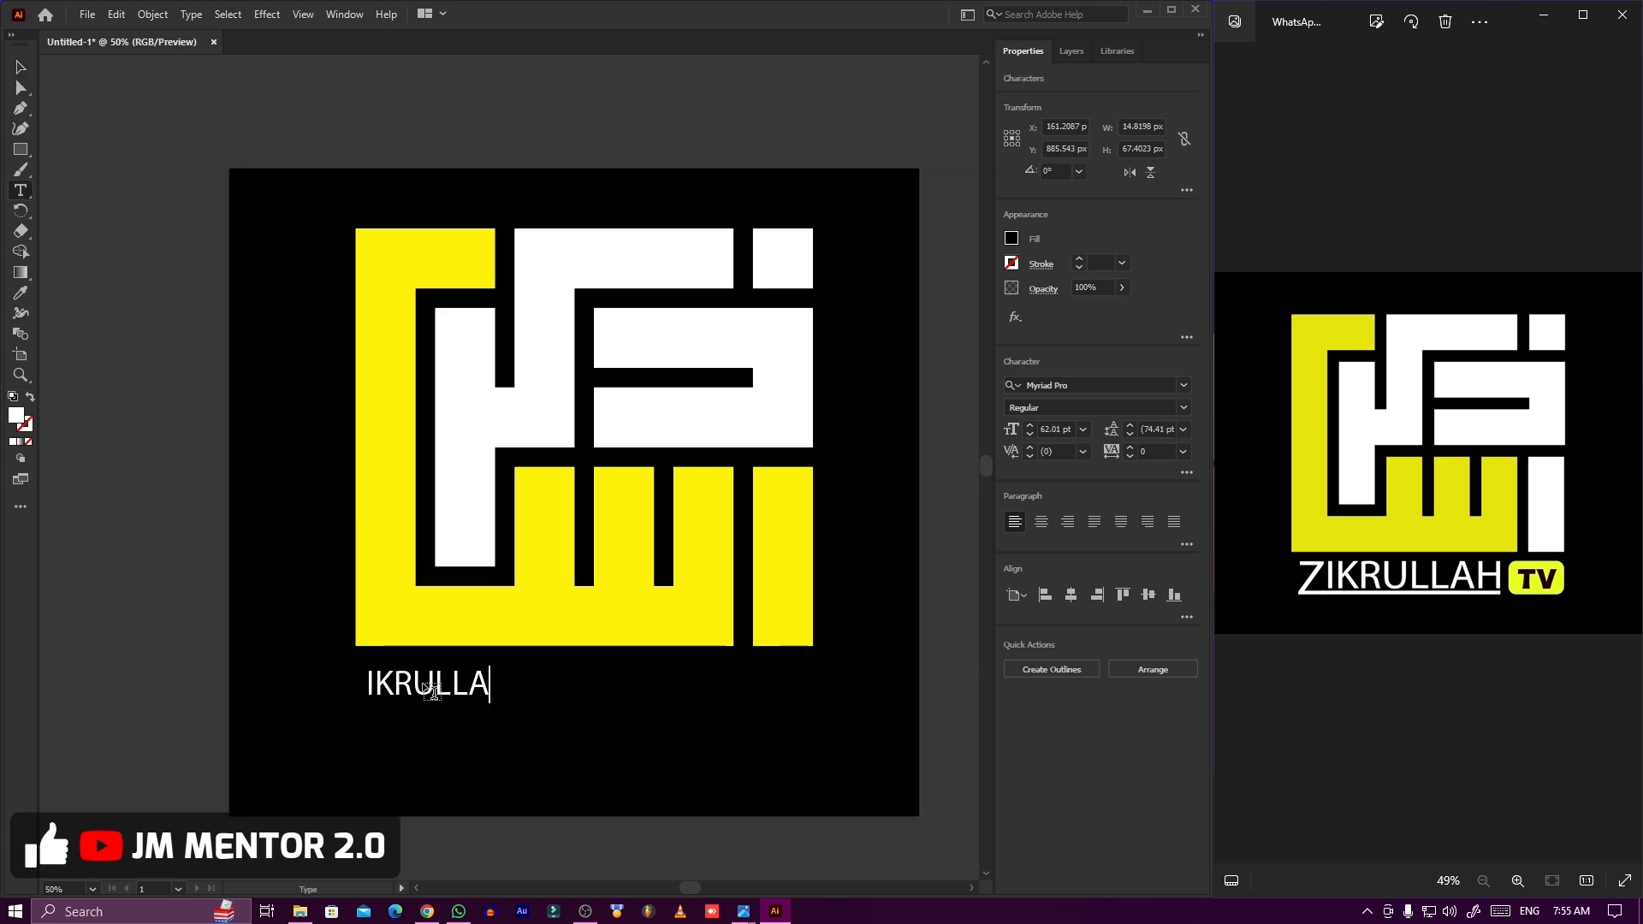
type("H")
Enlarge the "IKRULLAH" text to about 101.6 pt and position it just below the yellow shape, leaving room for an initial letter.
left_click(21, 67)
left_click_drag(442, 690, 405, 723)
key("ctrl+t")
left_click(769, 120)
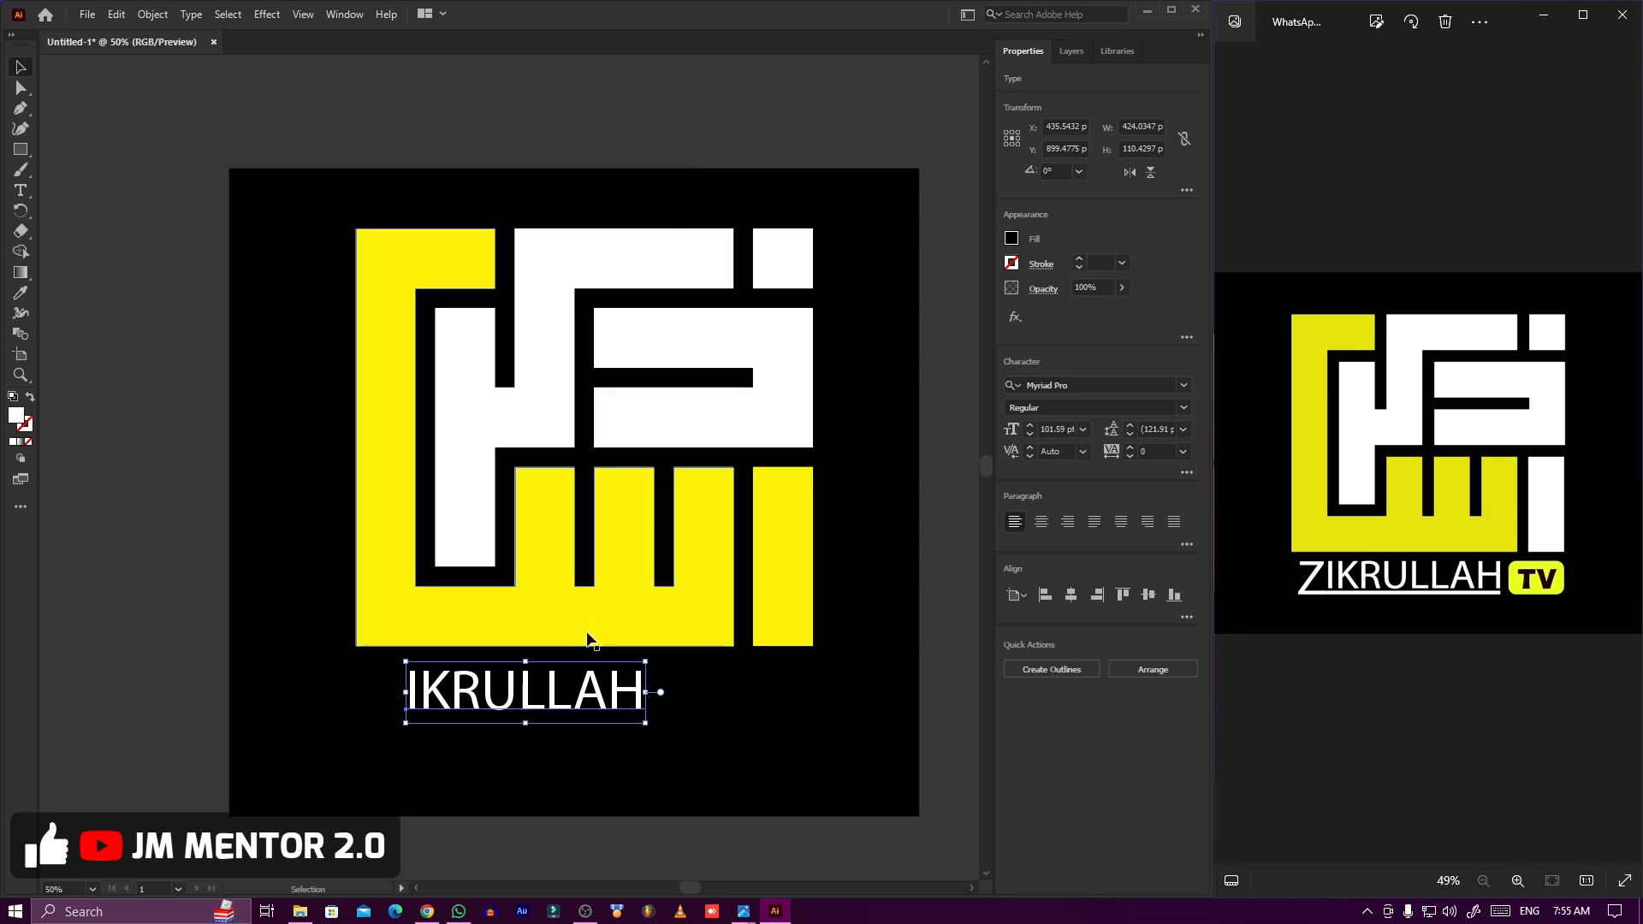
Duplicate the "IKRULLAH" text below the original and replace the copy's wording with "Z".
left_click_drag(562, 707, 477, 759)
key("t")
left_click(477, 759)
key("ctrl+a")
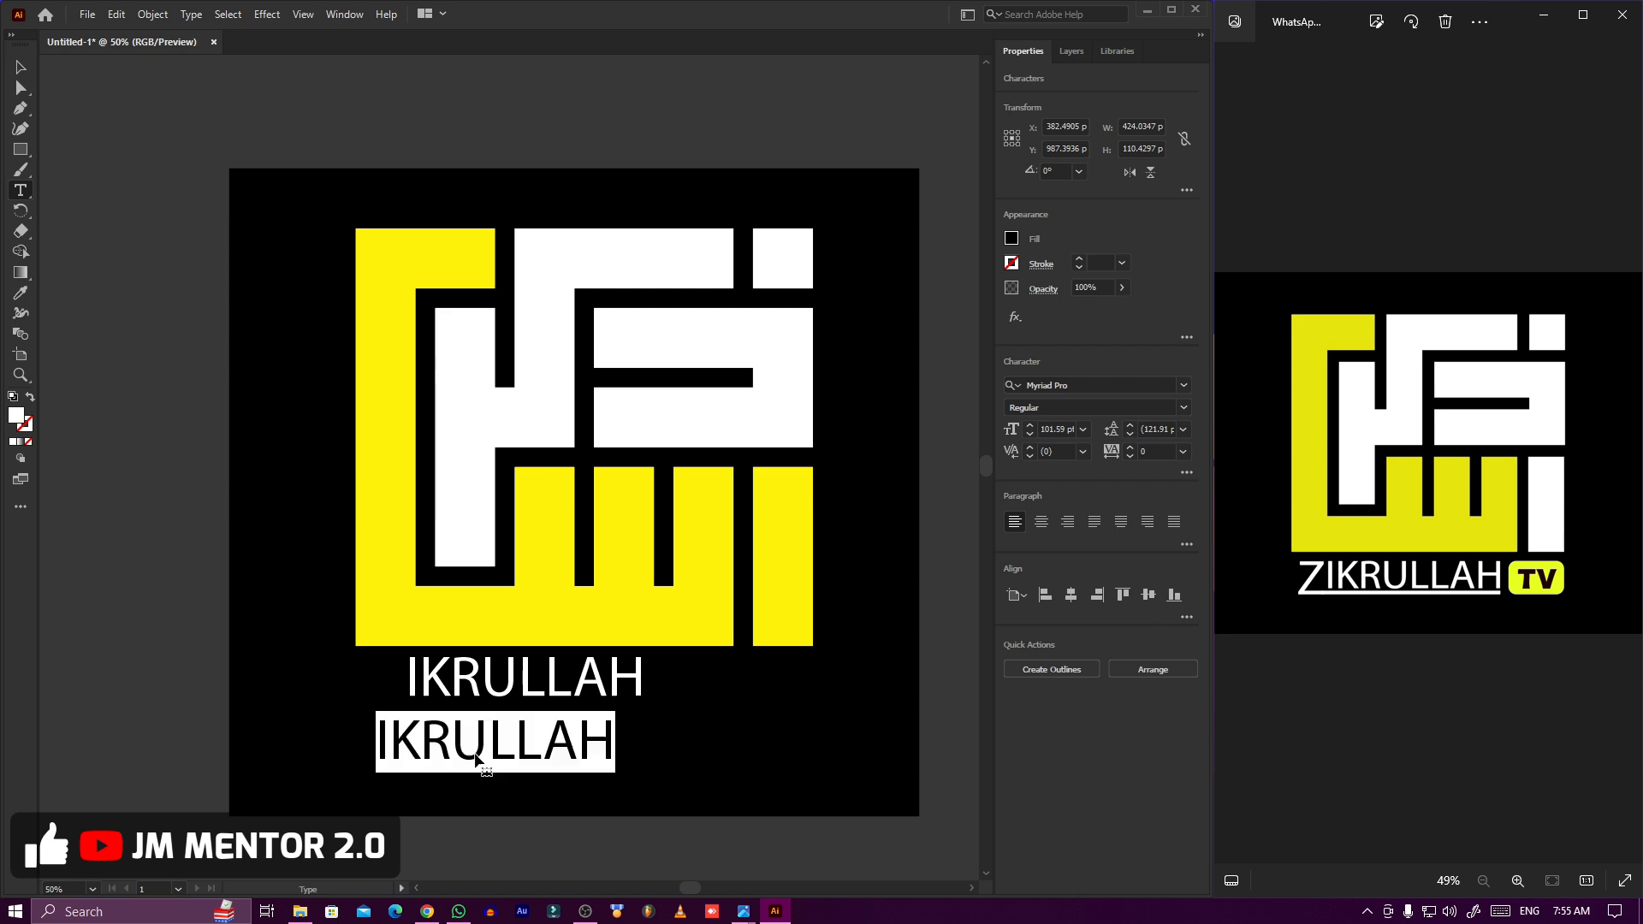
type("Z")
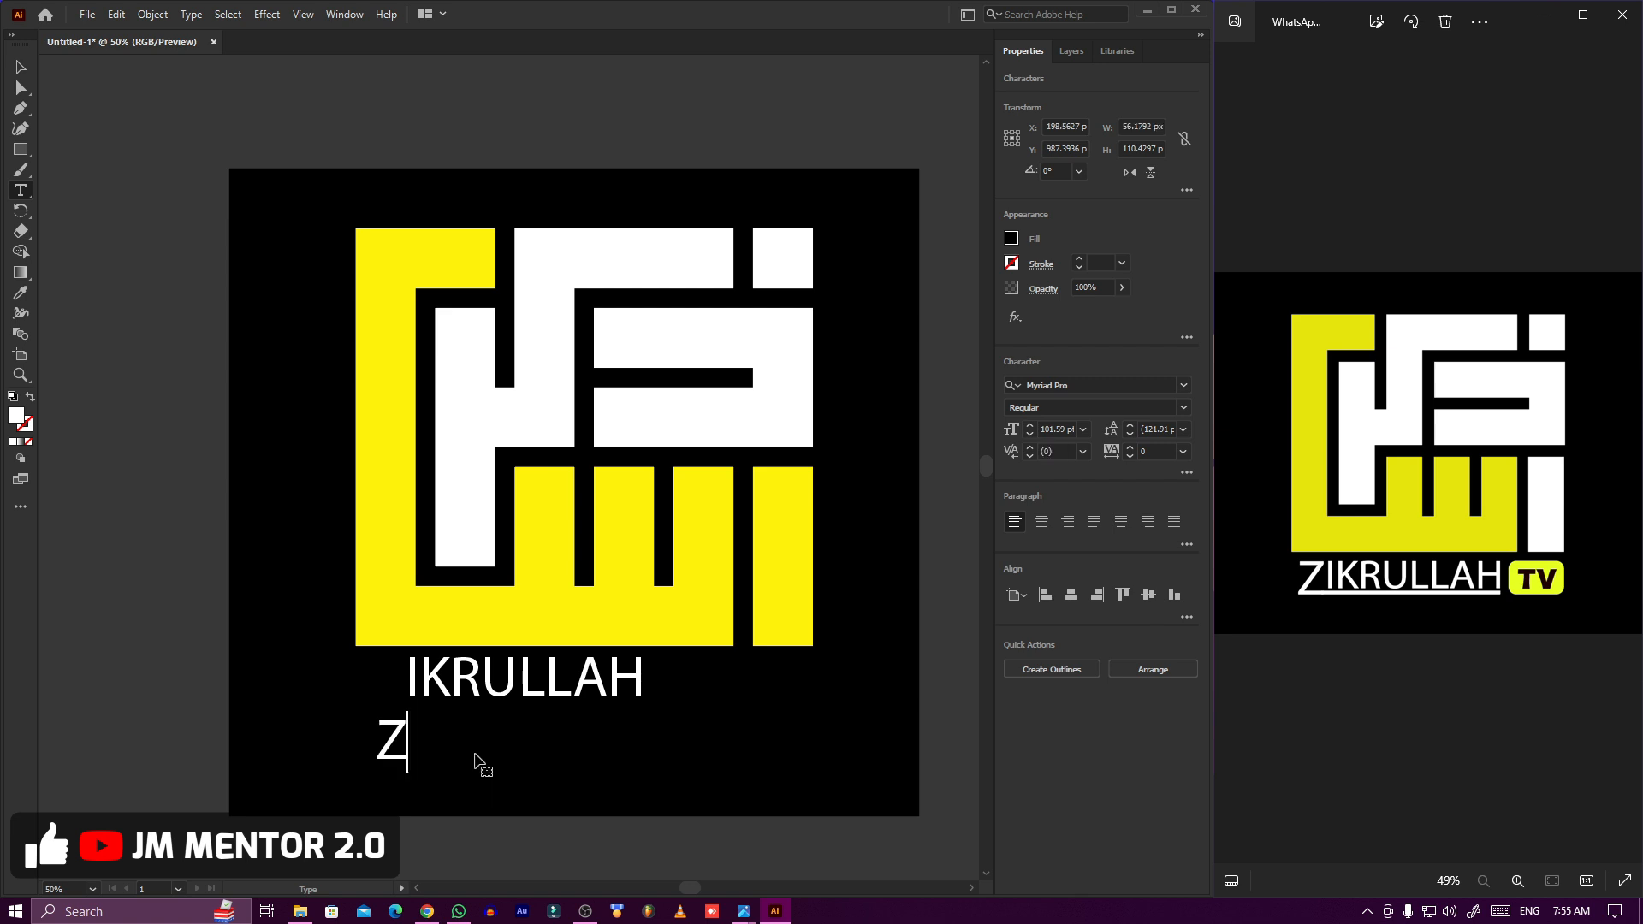
Enlarge the "Z" to about 124.8 pt, place it directly in front of "IKRULLAH", and deselect it.
left_click(21, 68)
key("ctrl+t")
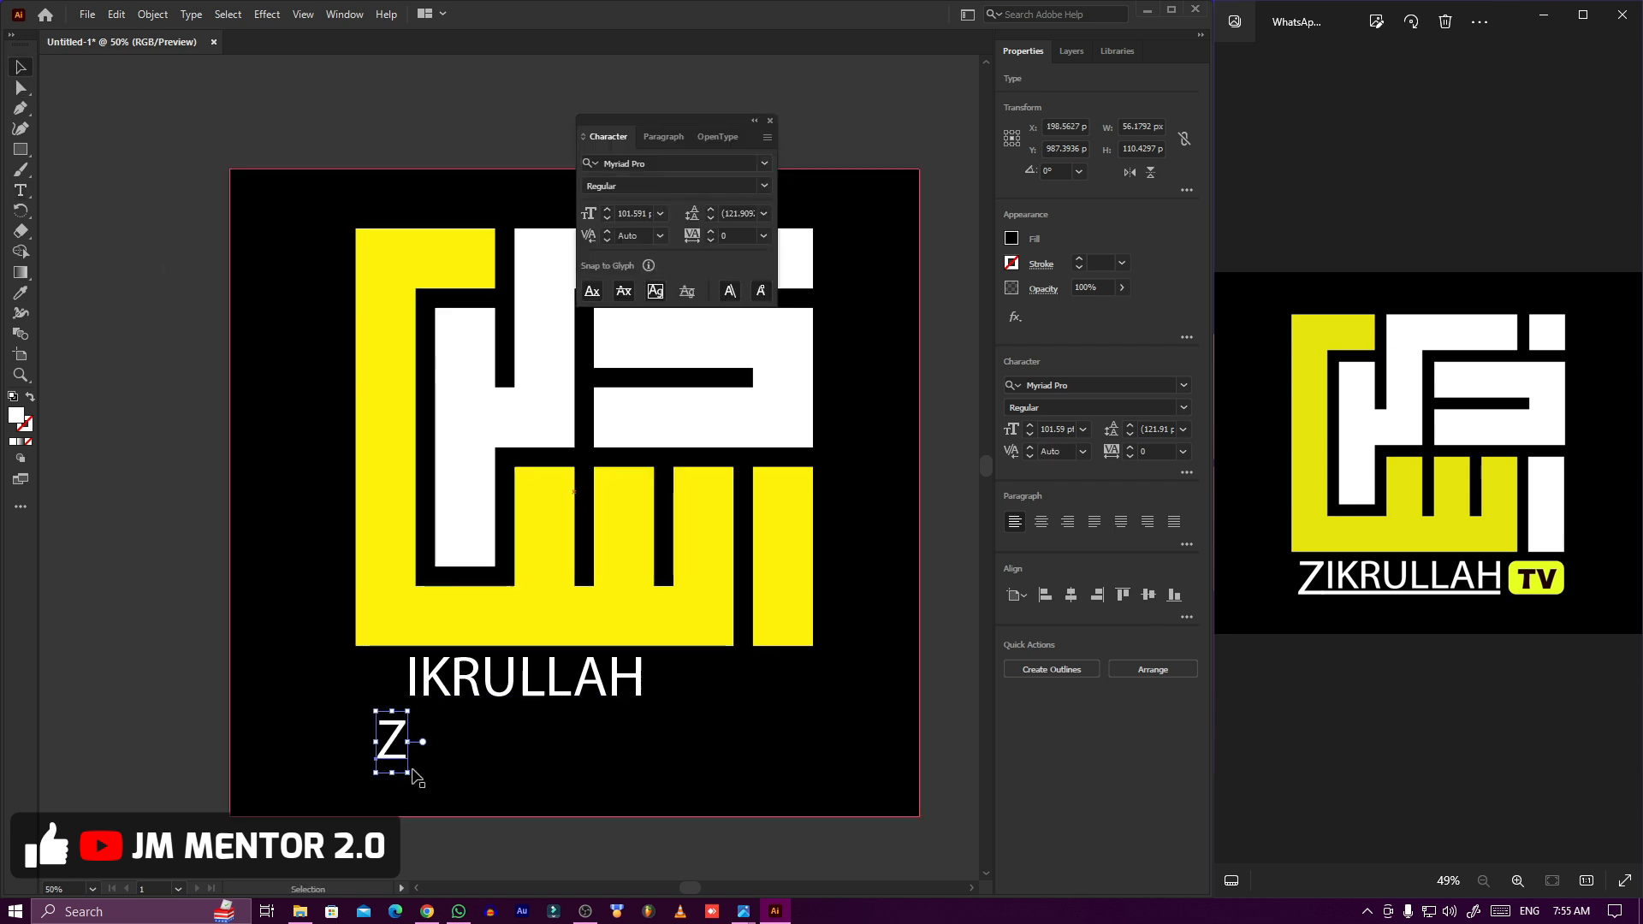
left_click_drag(411, 776, 409, 727)
left_click(207, 650)
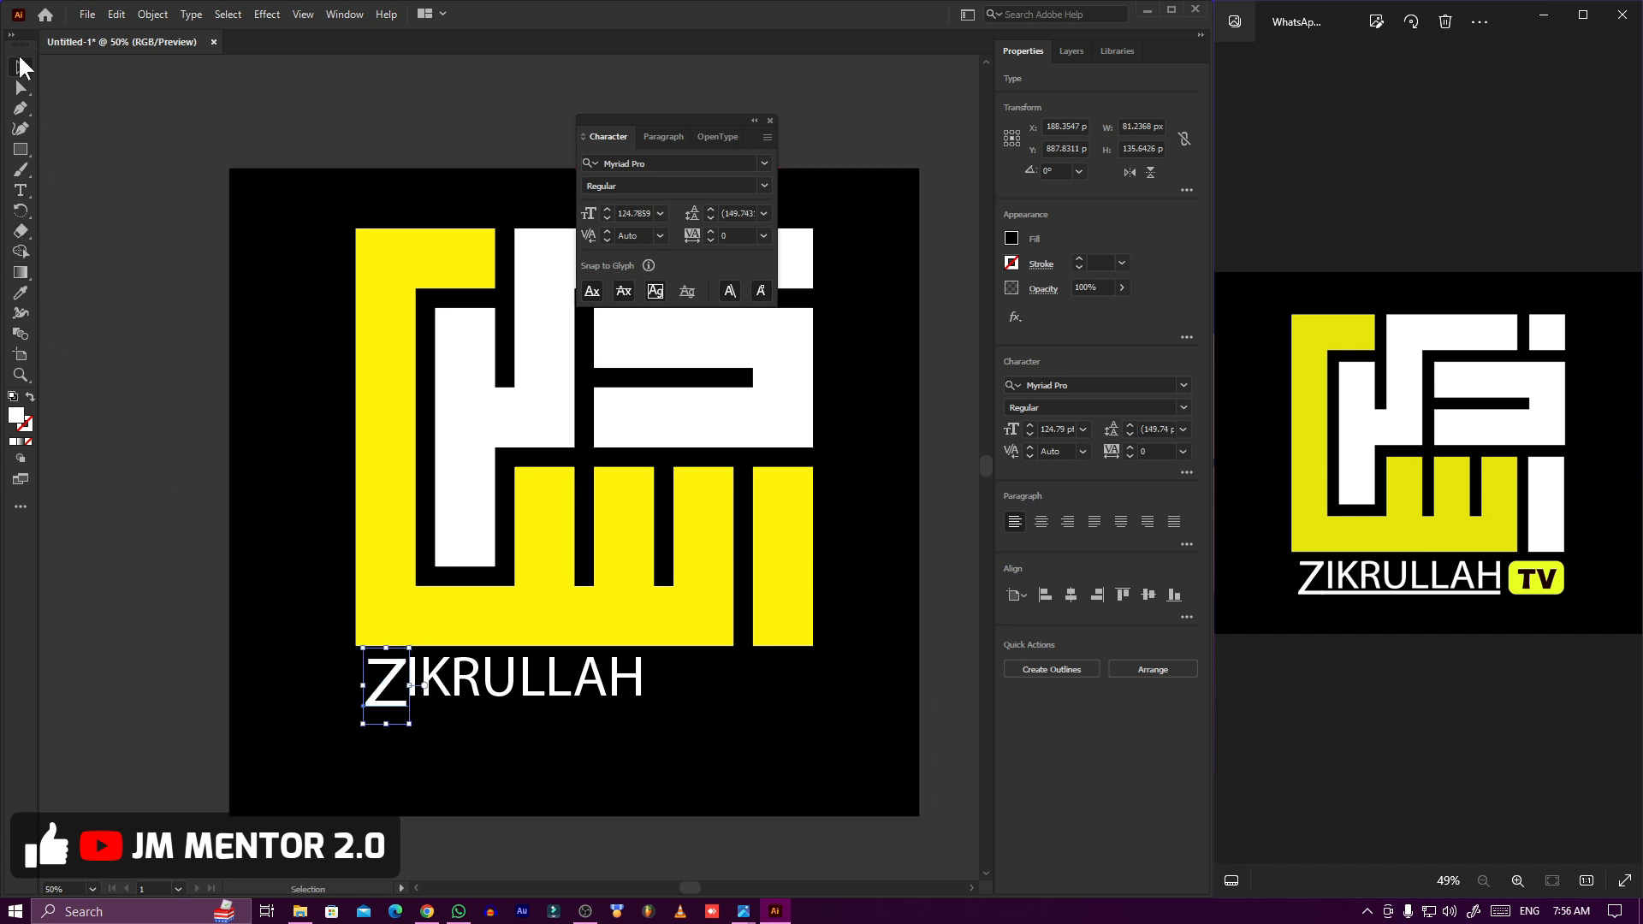
left_click(768, 120)
left_click(403, 844)
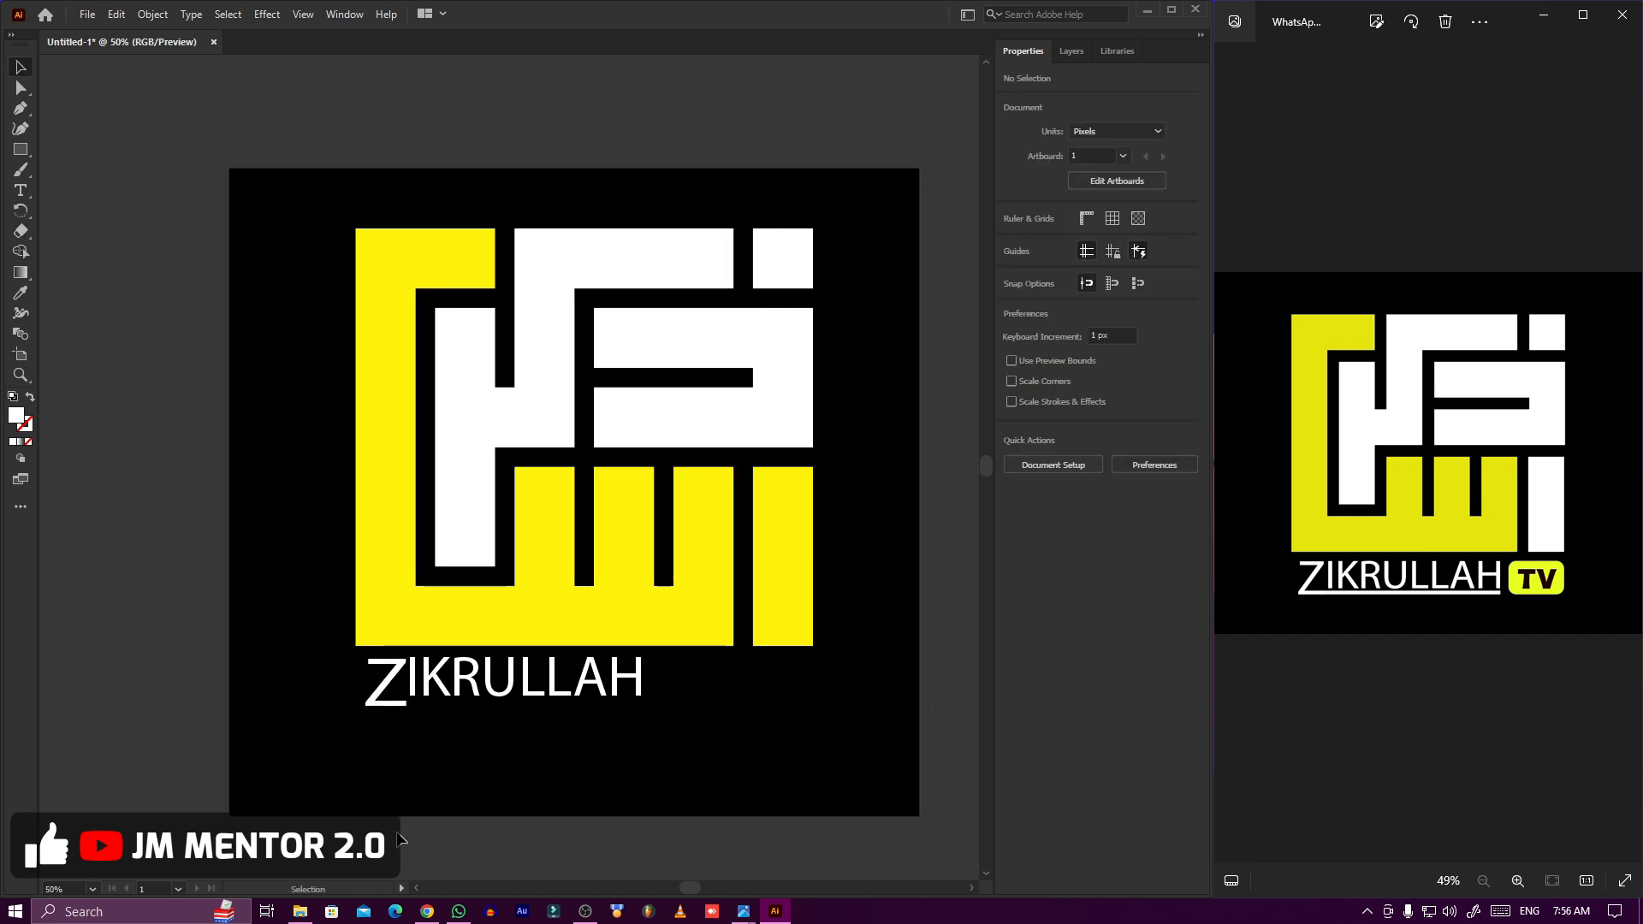
scroll(323, 664, "down", 2)
scroll(830, 676, "up", 2)
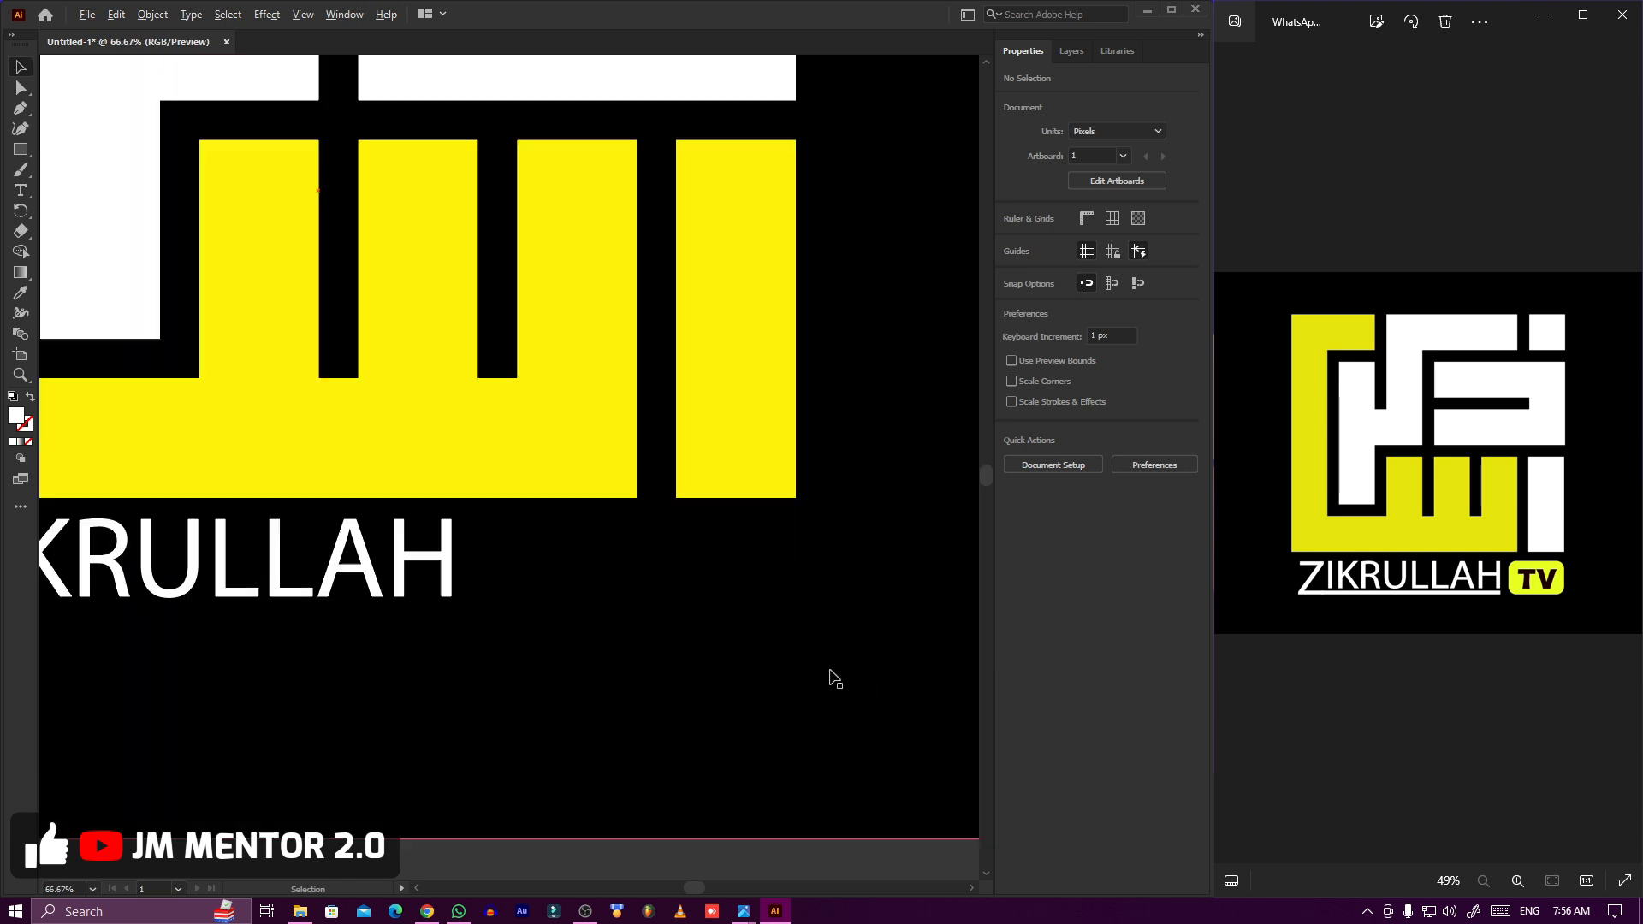
scroll(417, 884, "left", 5)
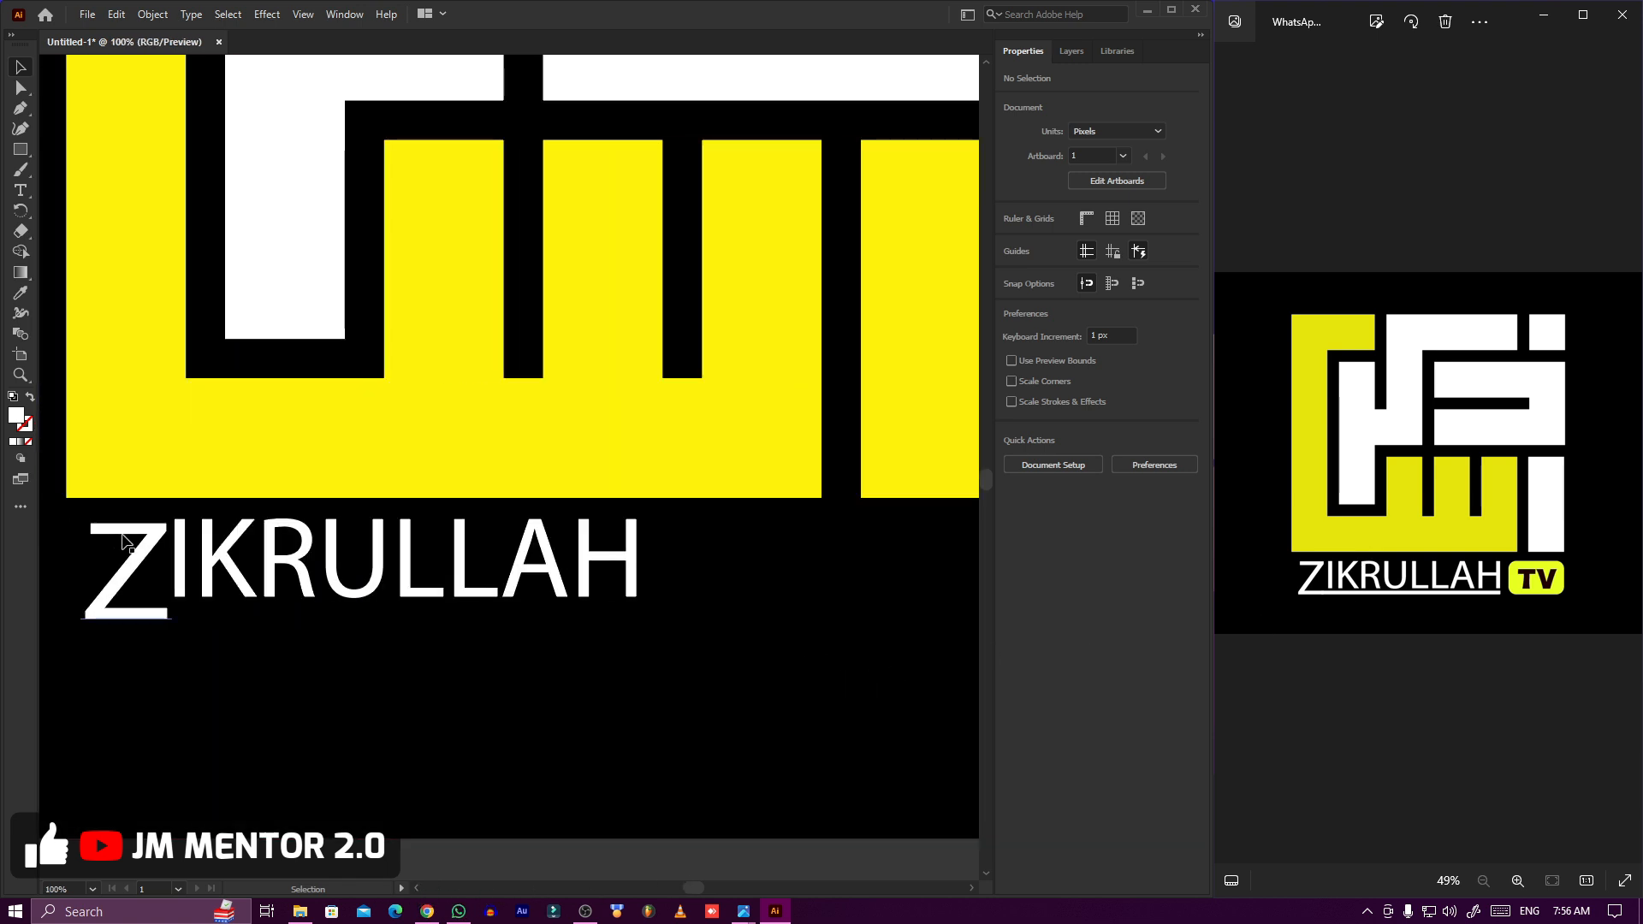
Draw a white underline rectangle about 416 × 9 px from the base of the "Z" to the end of the "H".
left_click(147, 554)
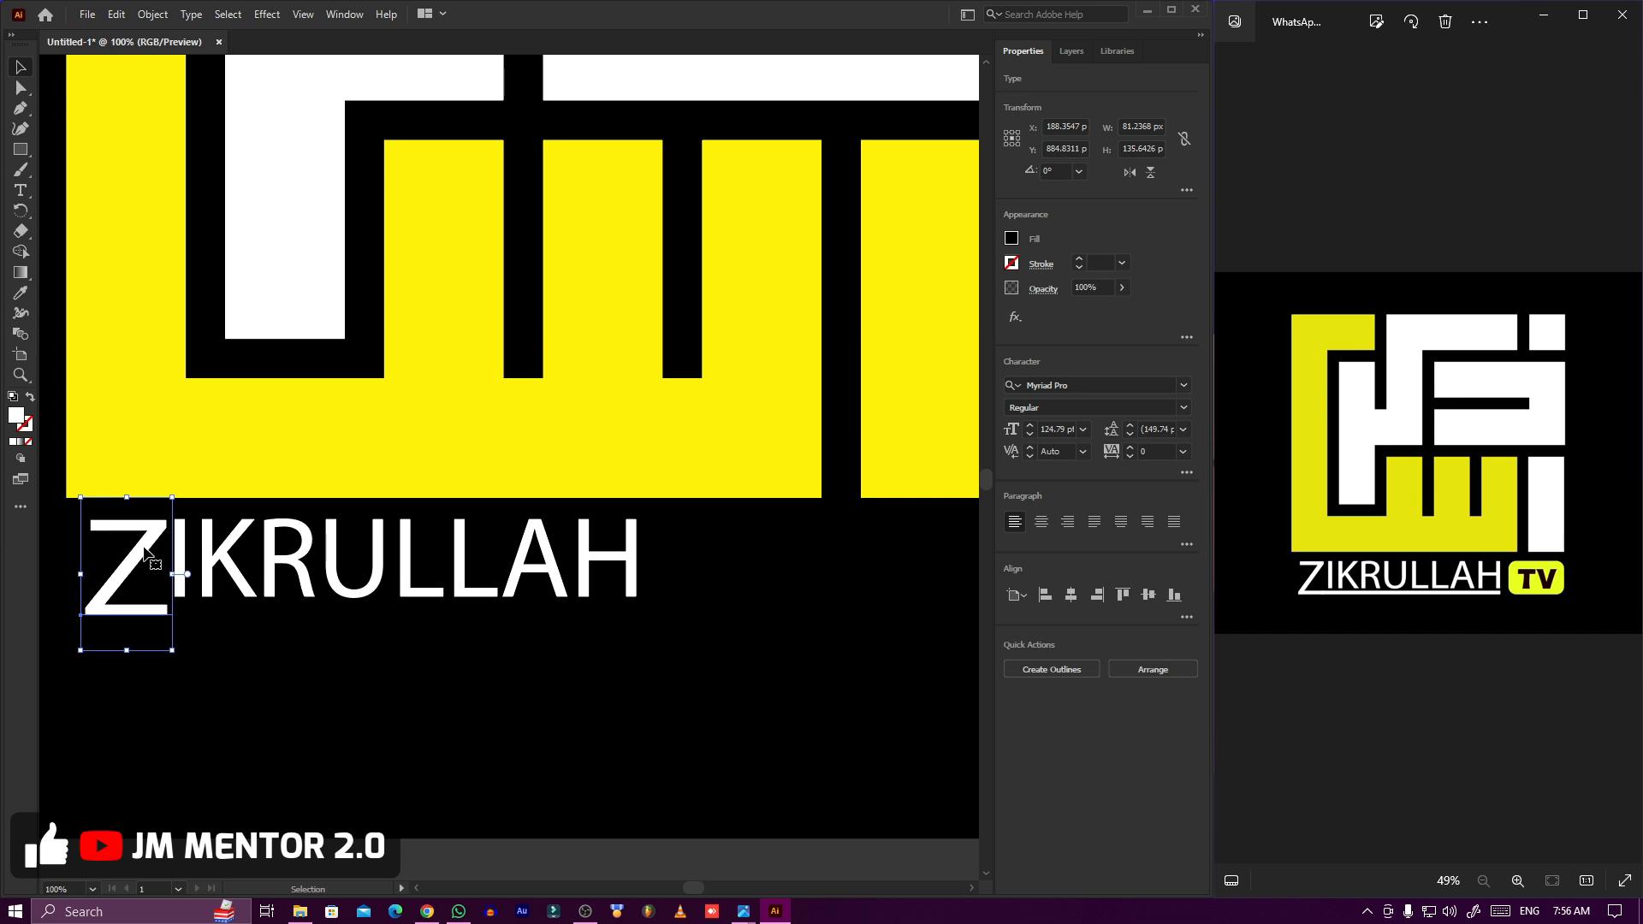
left_click(21, 151)
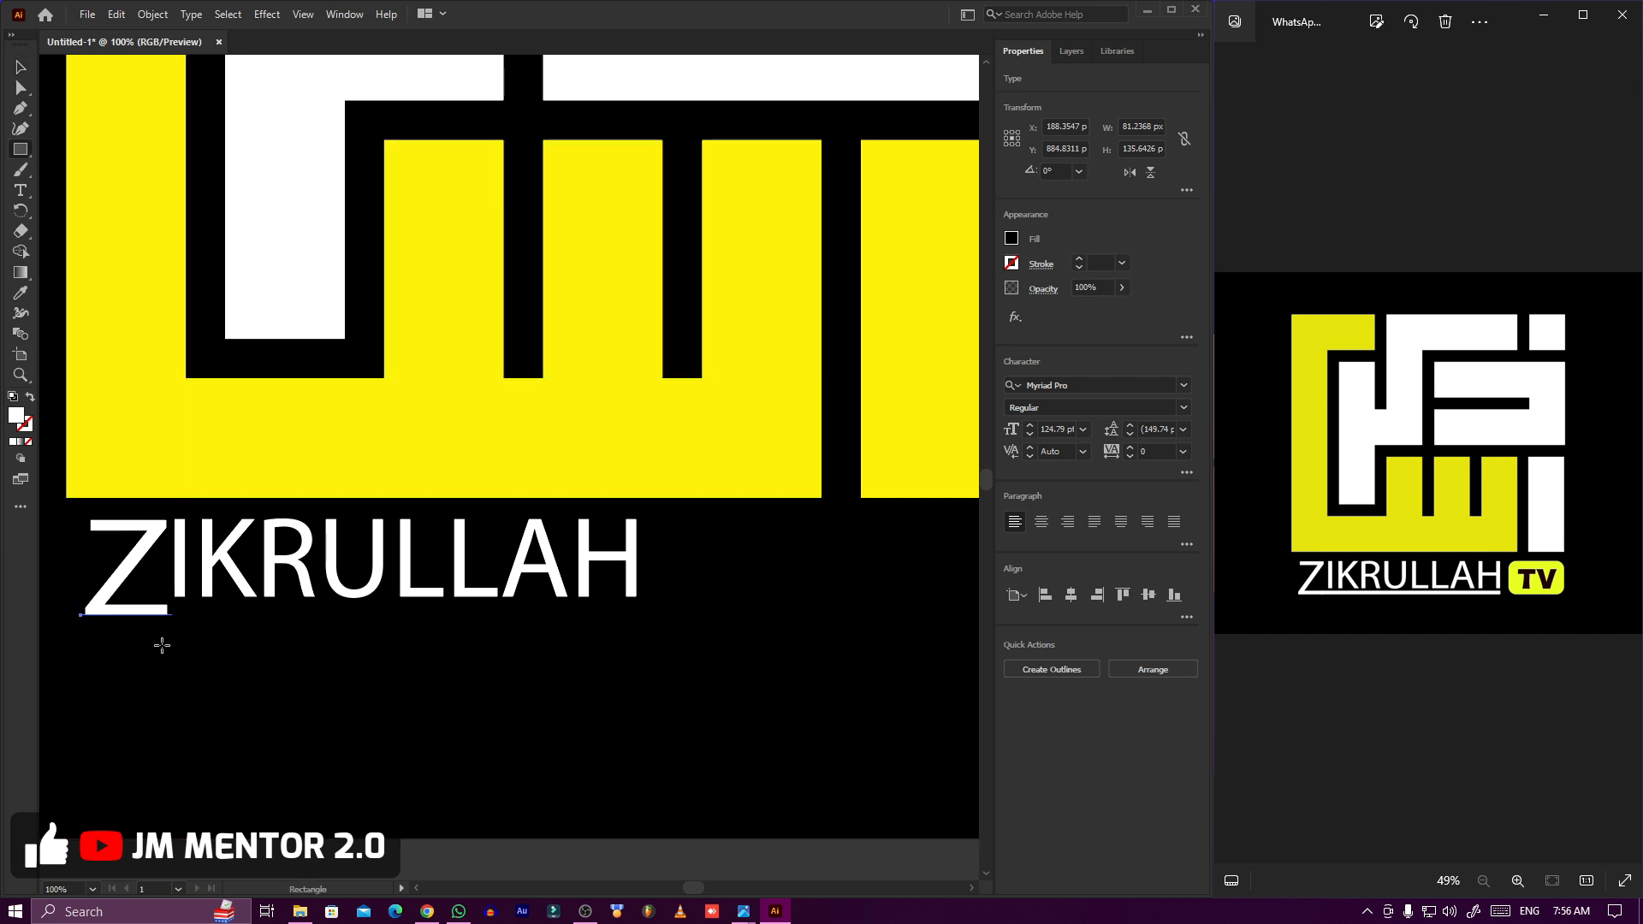
scroll(162, 645, "up", 3)
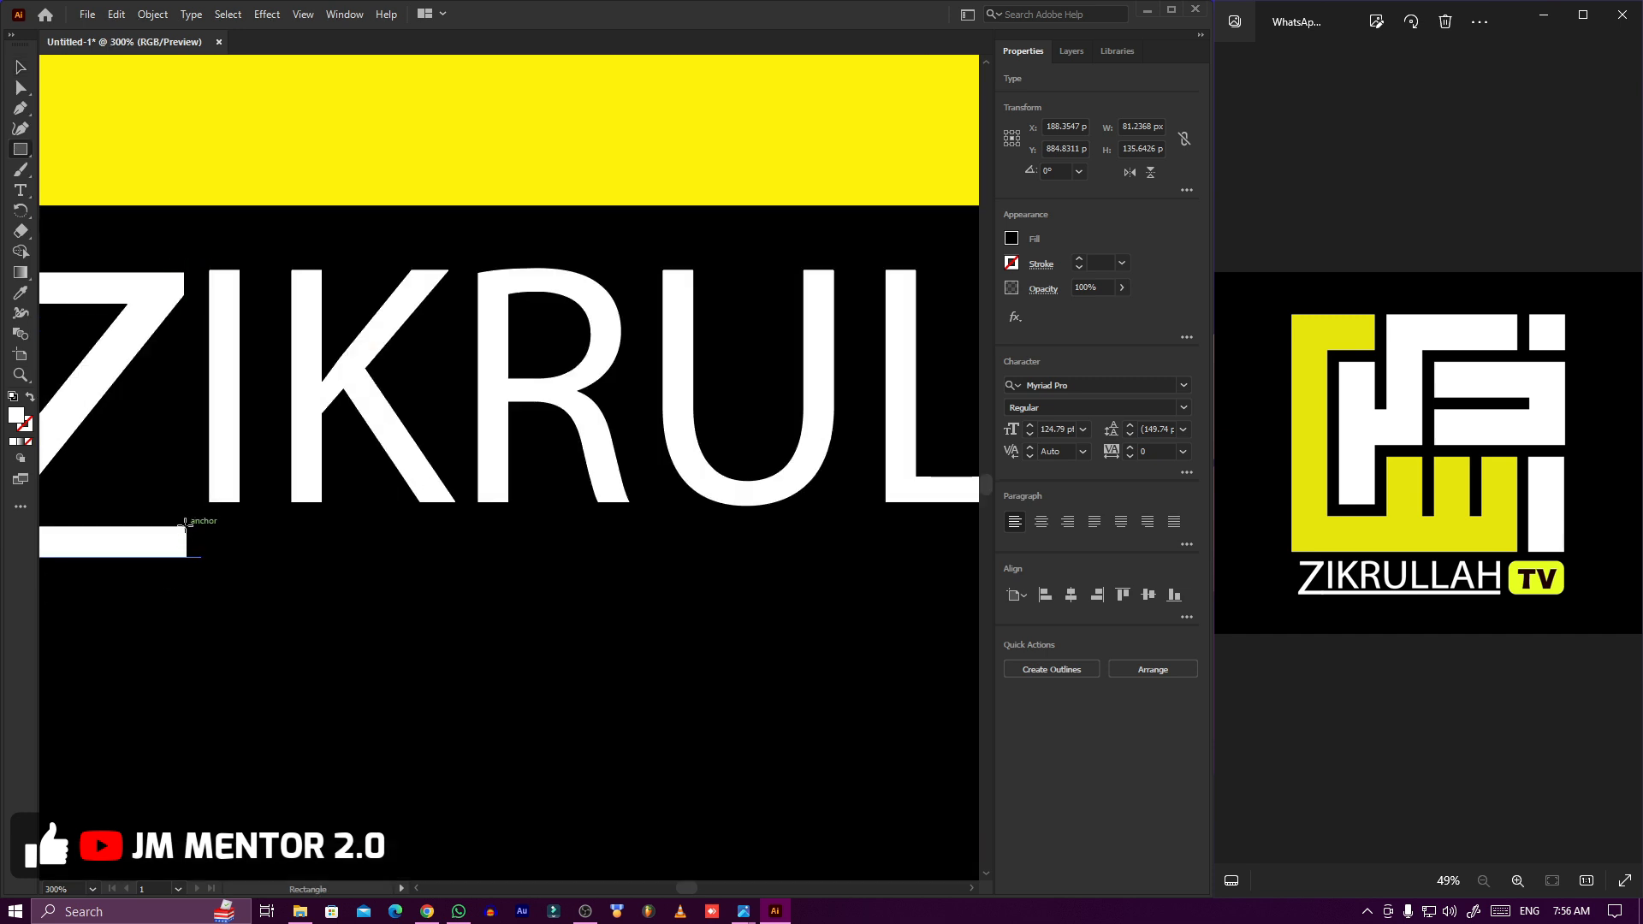
left_click_drag(186, 526, 708, 558)
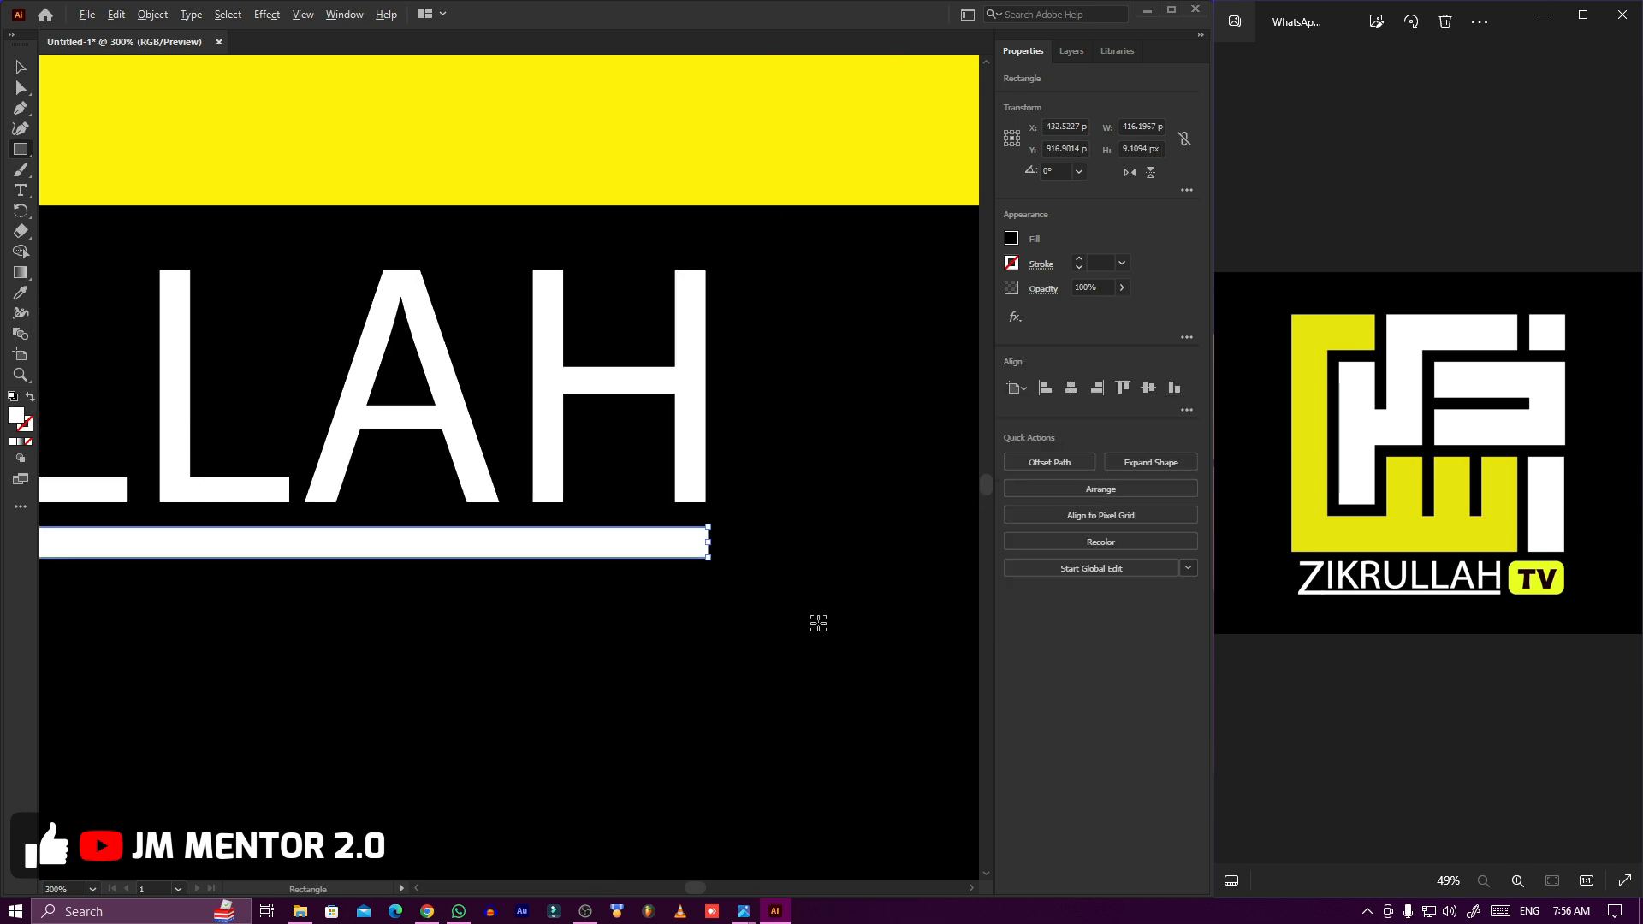
Select the underline together with the "Z" and join them across their shared edge with the Shape Builder.
scroll(825, 632, "down", 5)
scroll(424, 667, "up", 4)
scroll(690, 663, "down", 2)
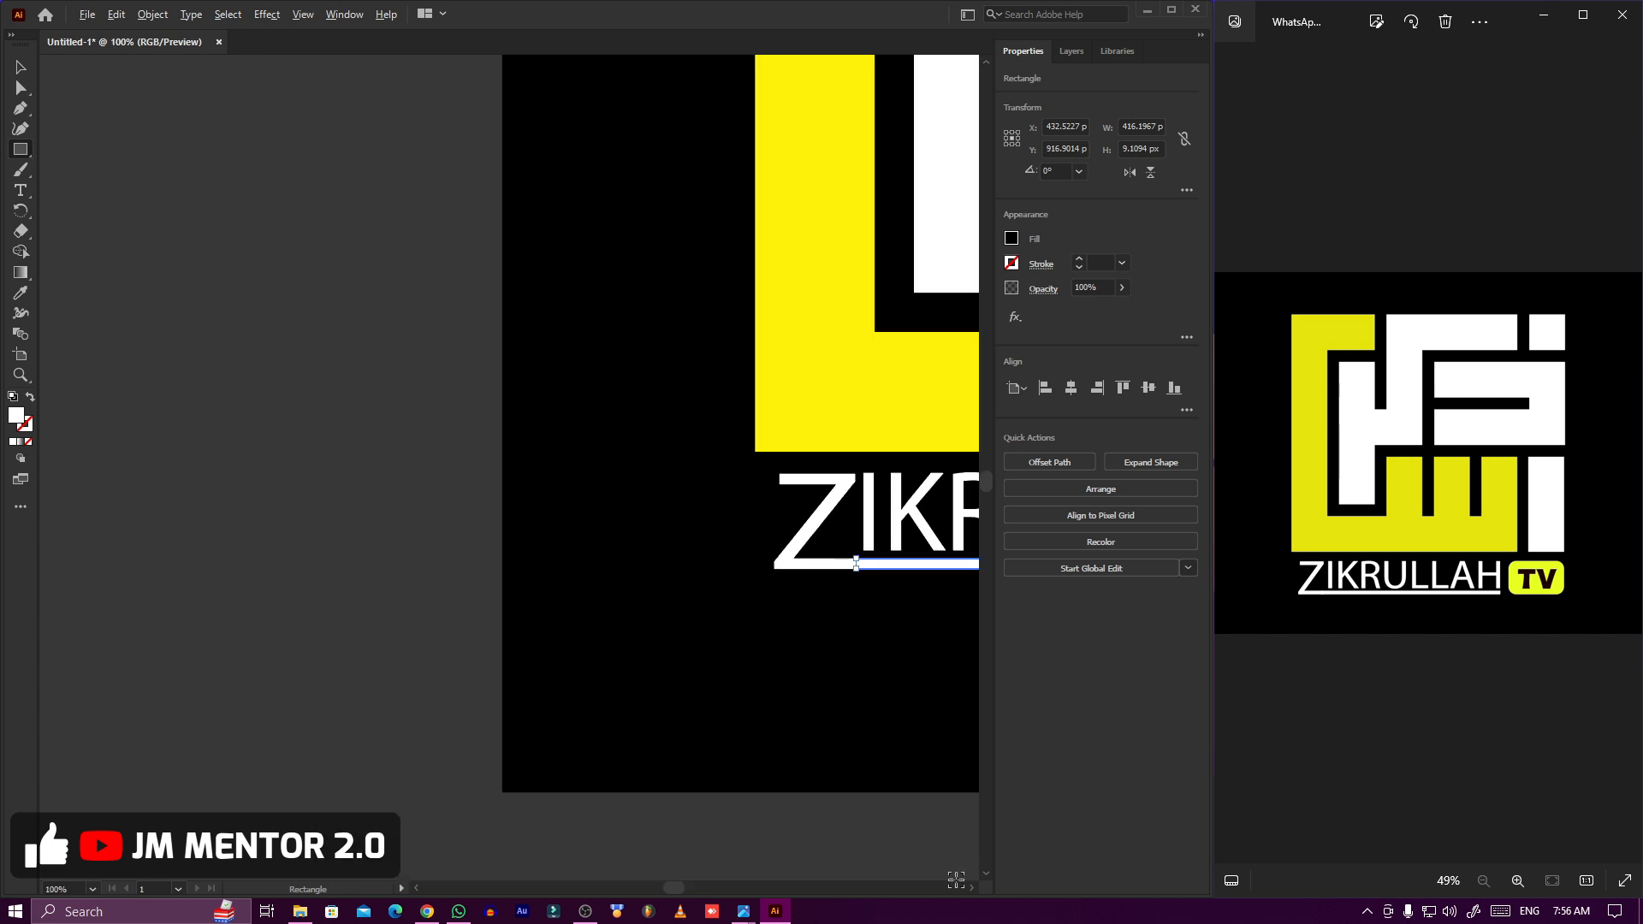
left_click(970, 886)
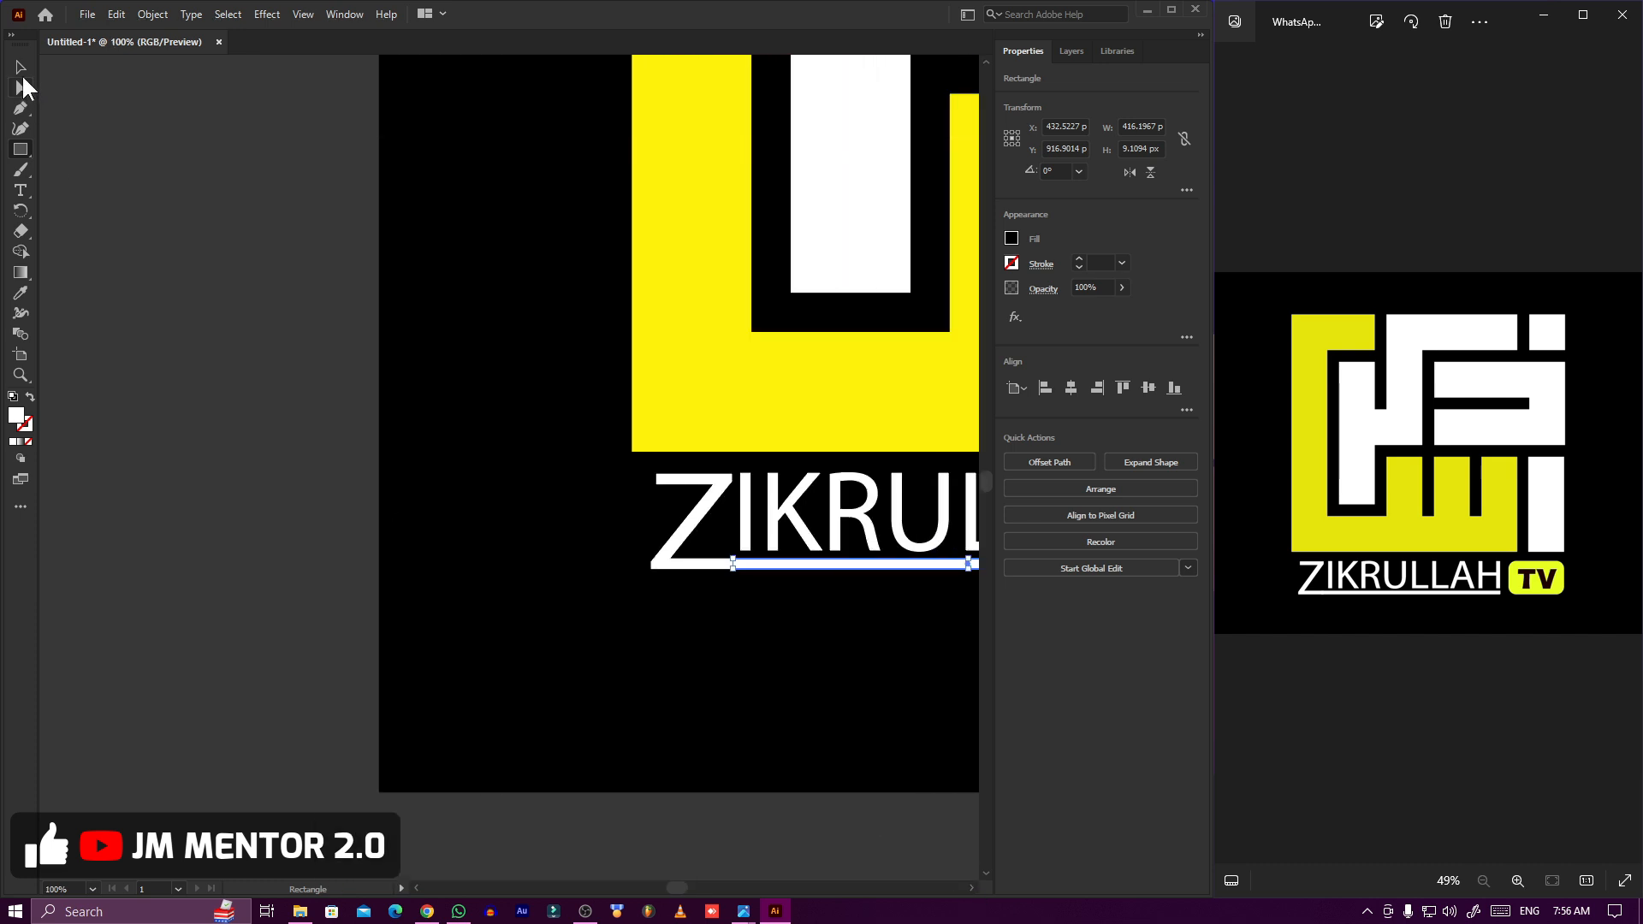
key("v")
scroll(748, 602, "up", 4)
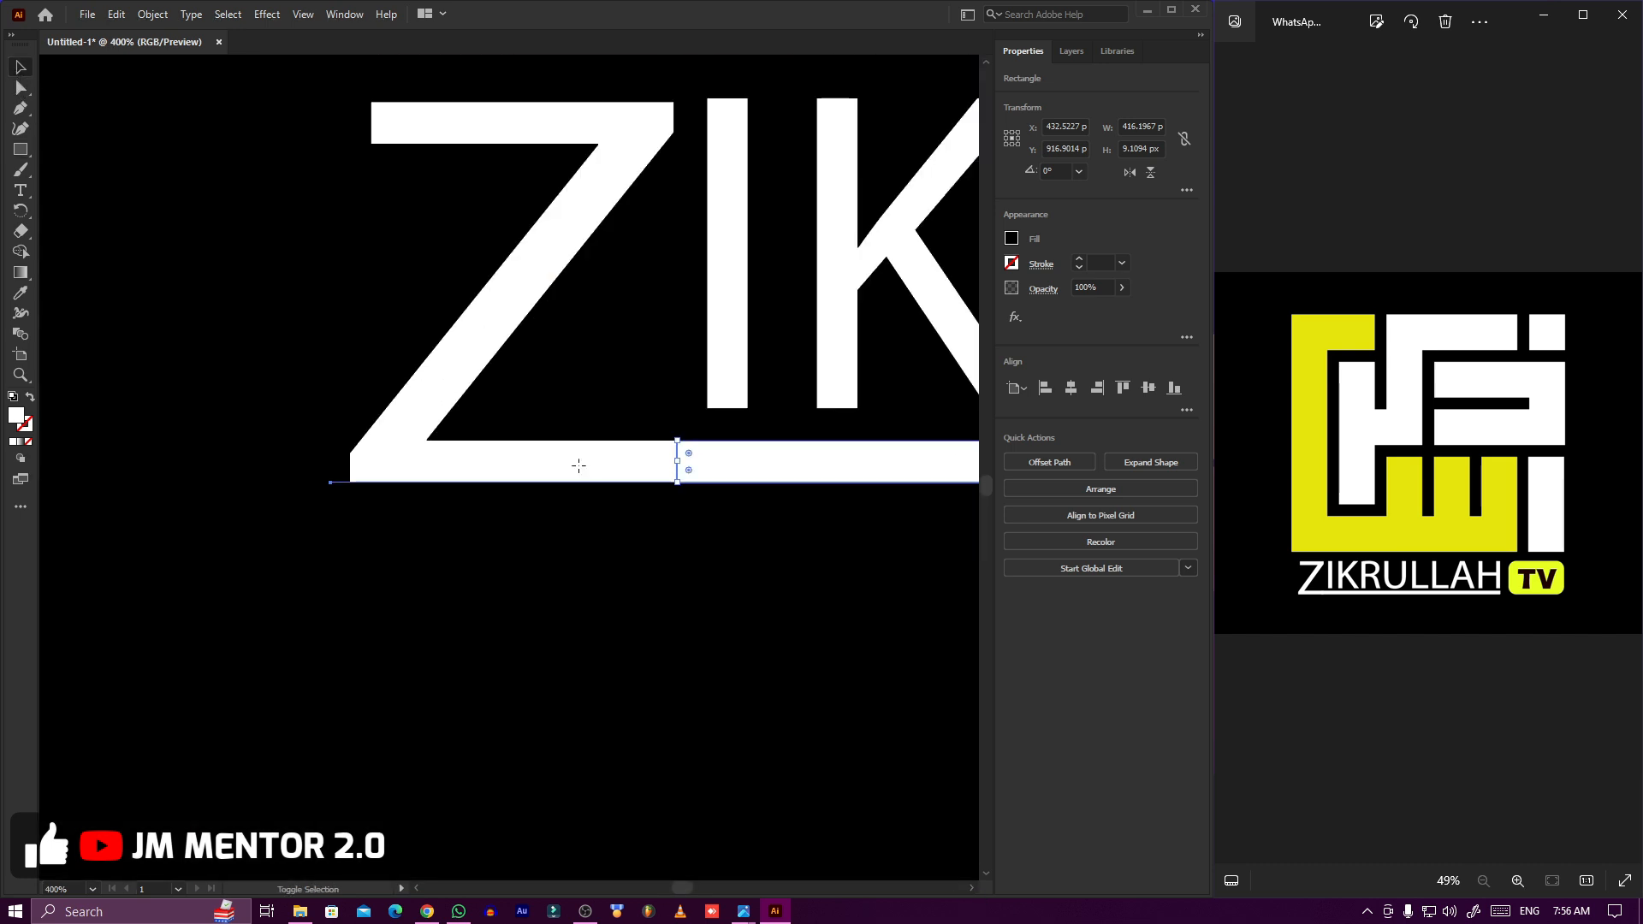
left_click(579, 471, "shift")
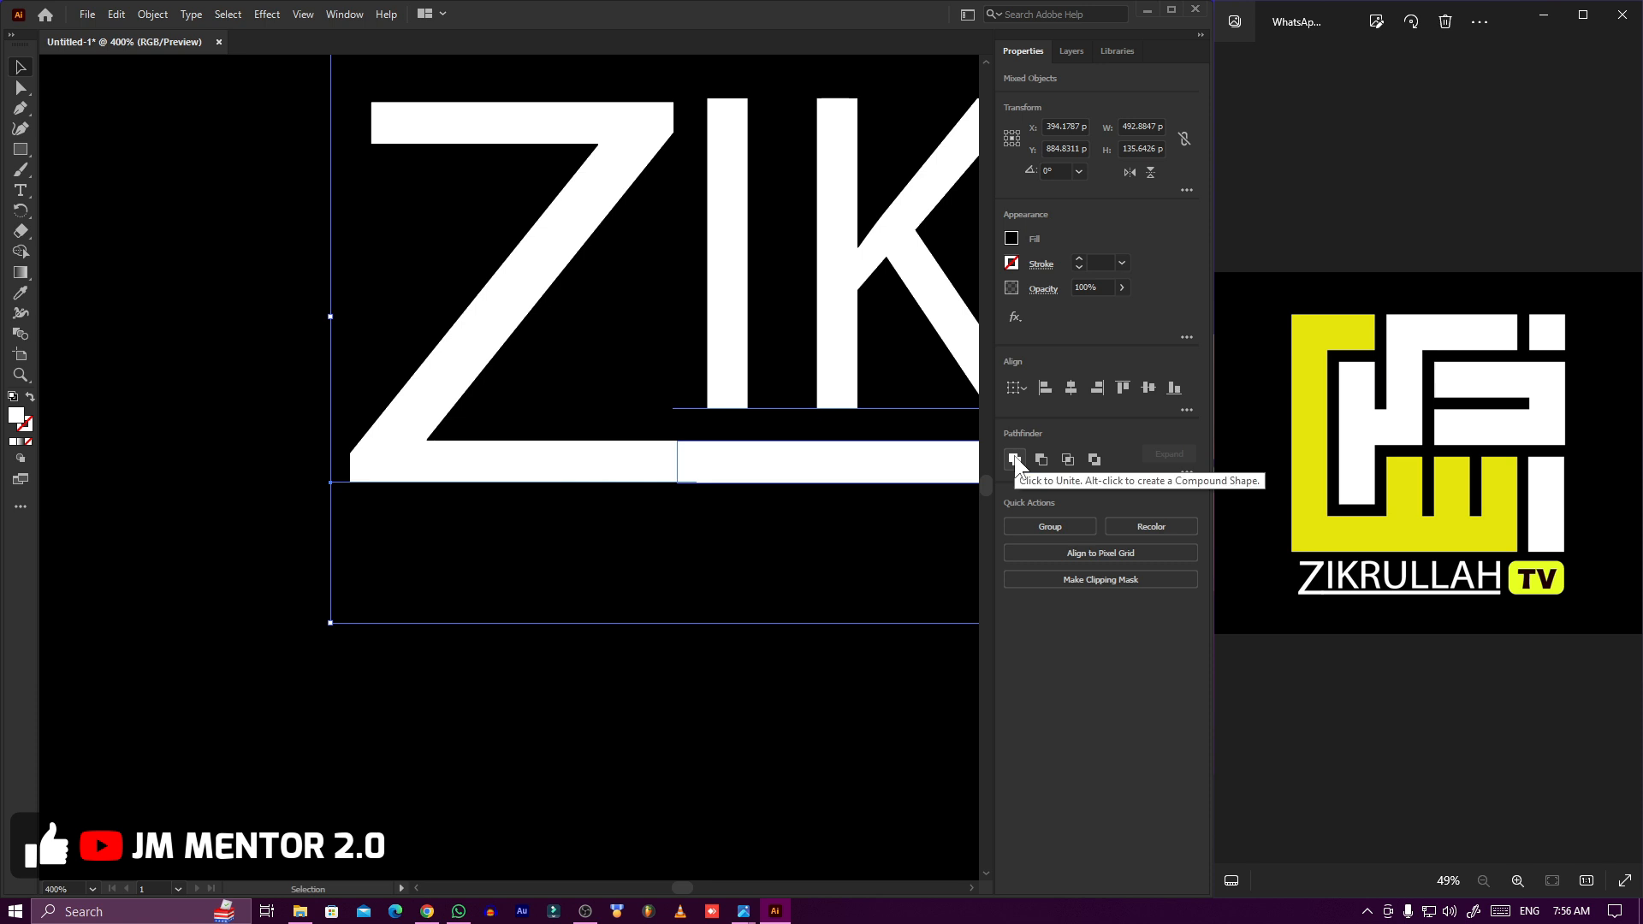
left_click(19, 252)
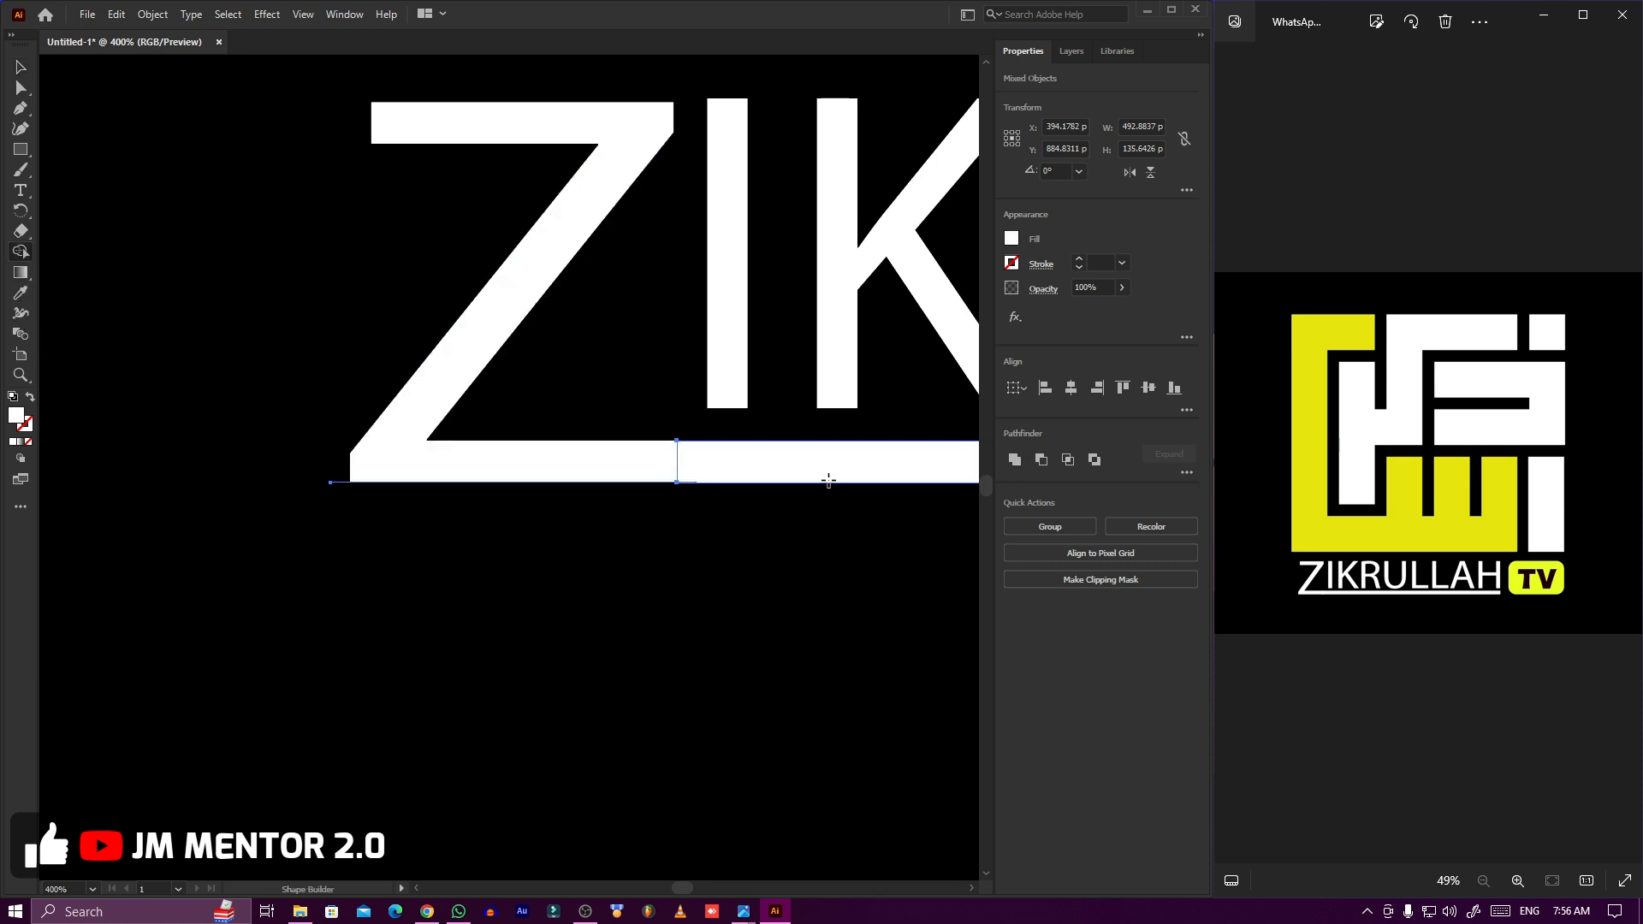
left_click_drag(824, 472, 299, 459)
left_click(21, 67)
left_click(520, 689)
scroll(281, 677, "down", 5)
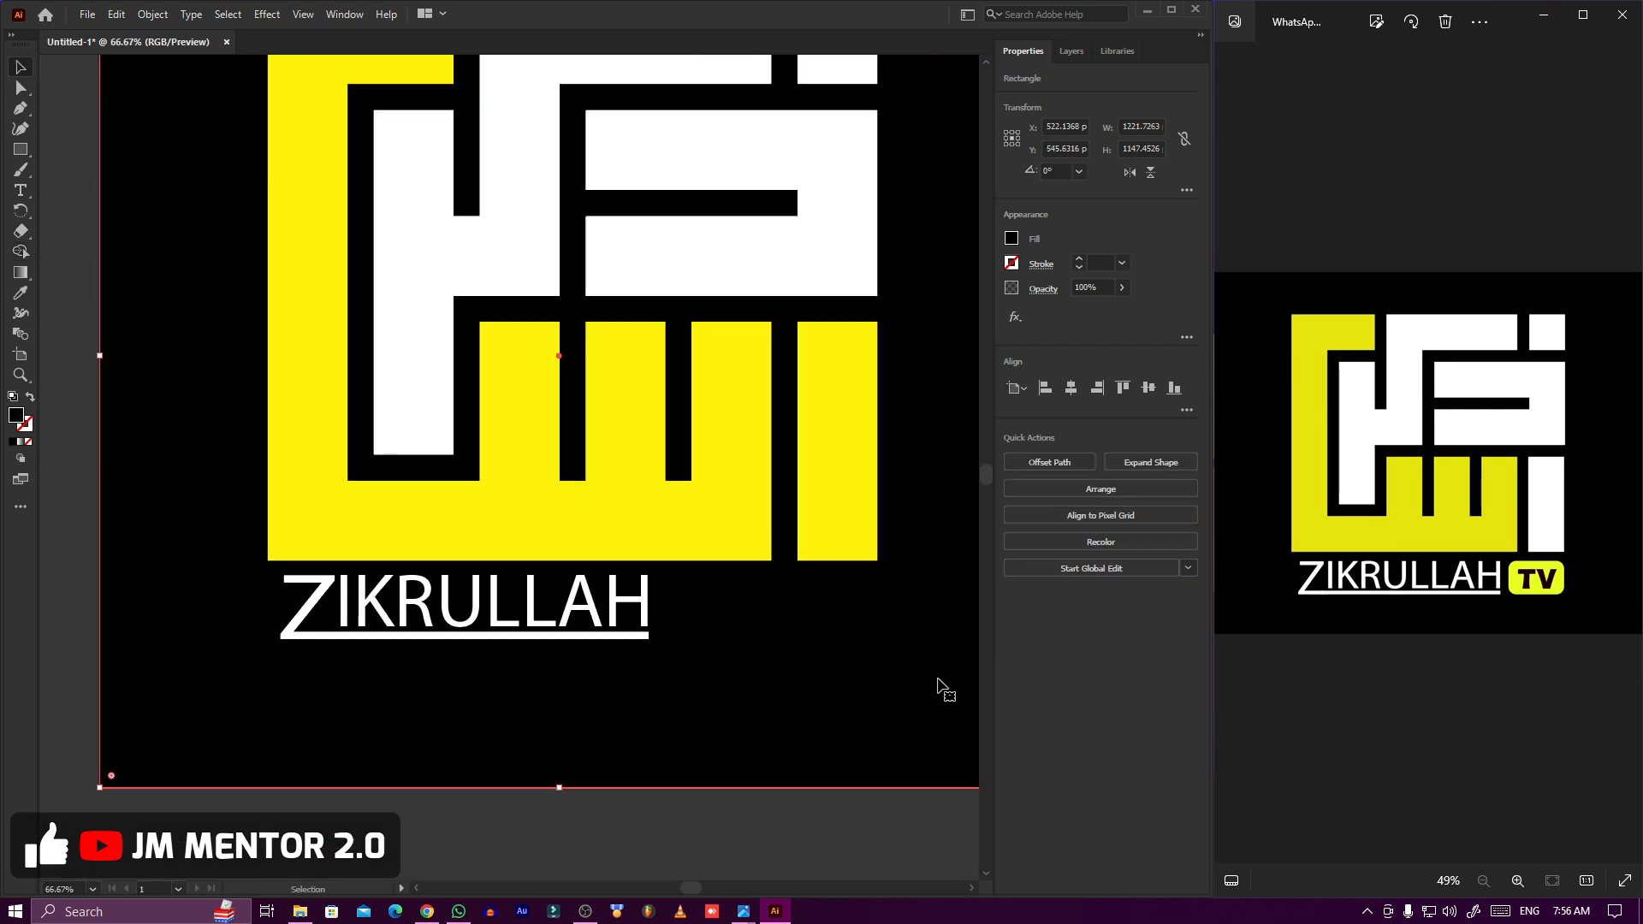
Draw a rectangle about 248 × 90 px just after the "IKRULLAH" text and fill it with golden yellow.
left_click(18, 151)
left_click_drag(685, 576, 872, 643)
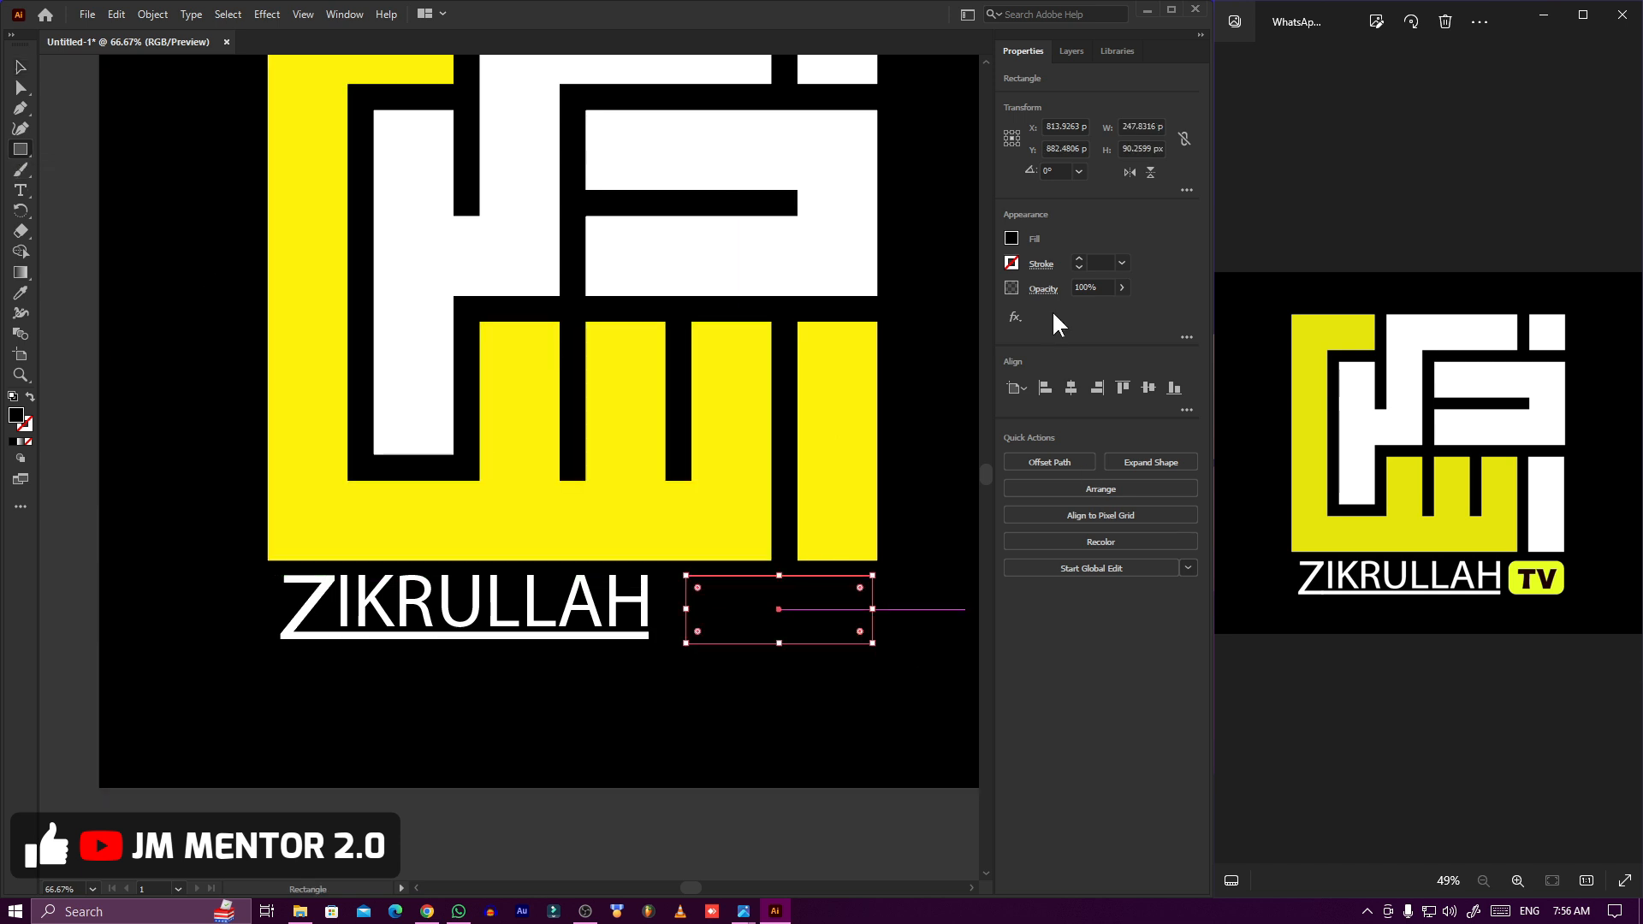
left_click(1012, 238)
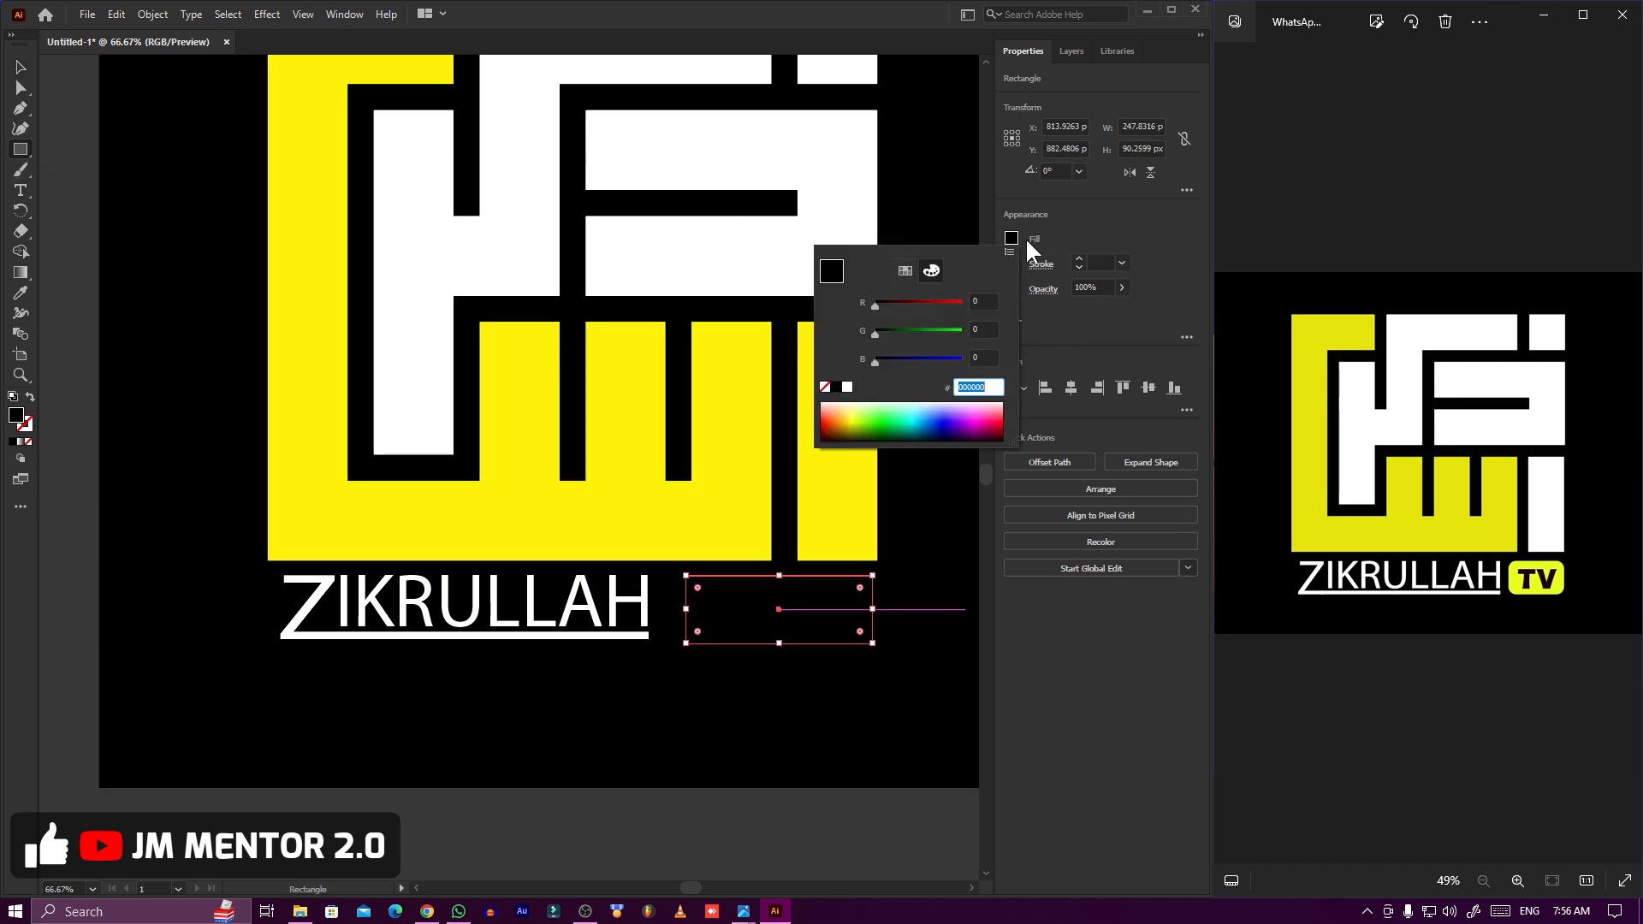
left_click(847, 388)
left_click(905, 271)
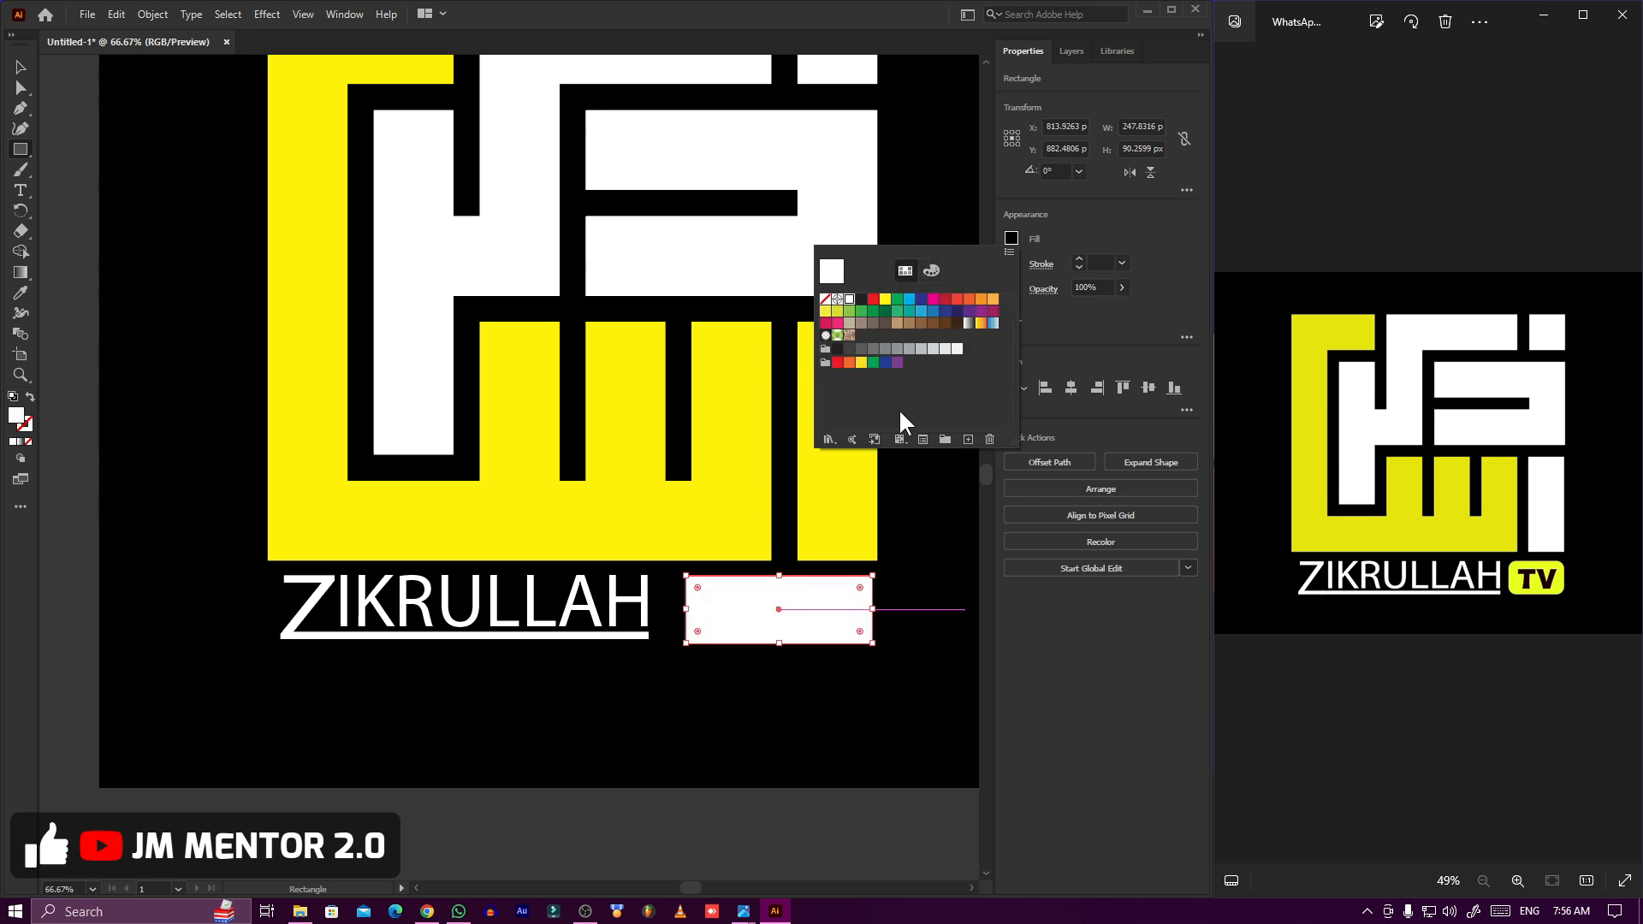
left_click(860, 363)
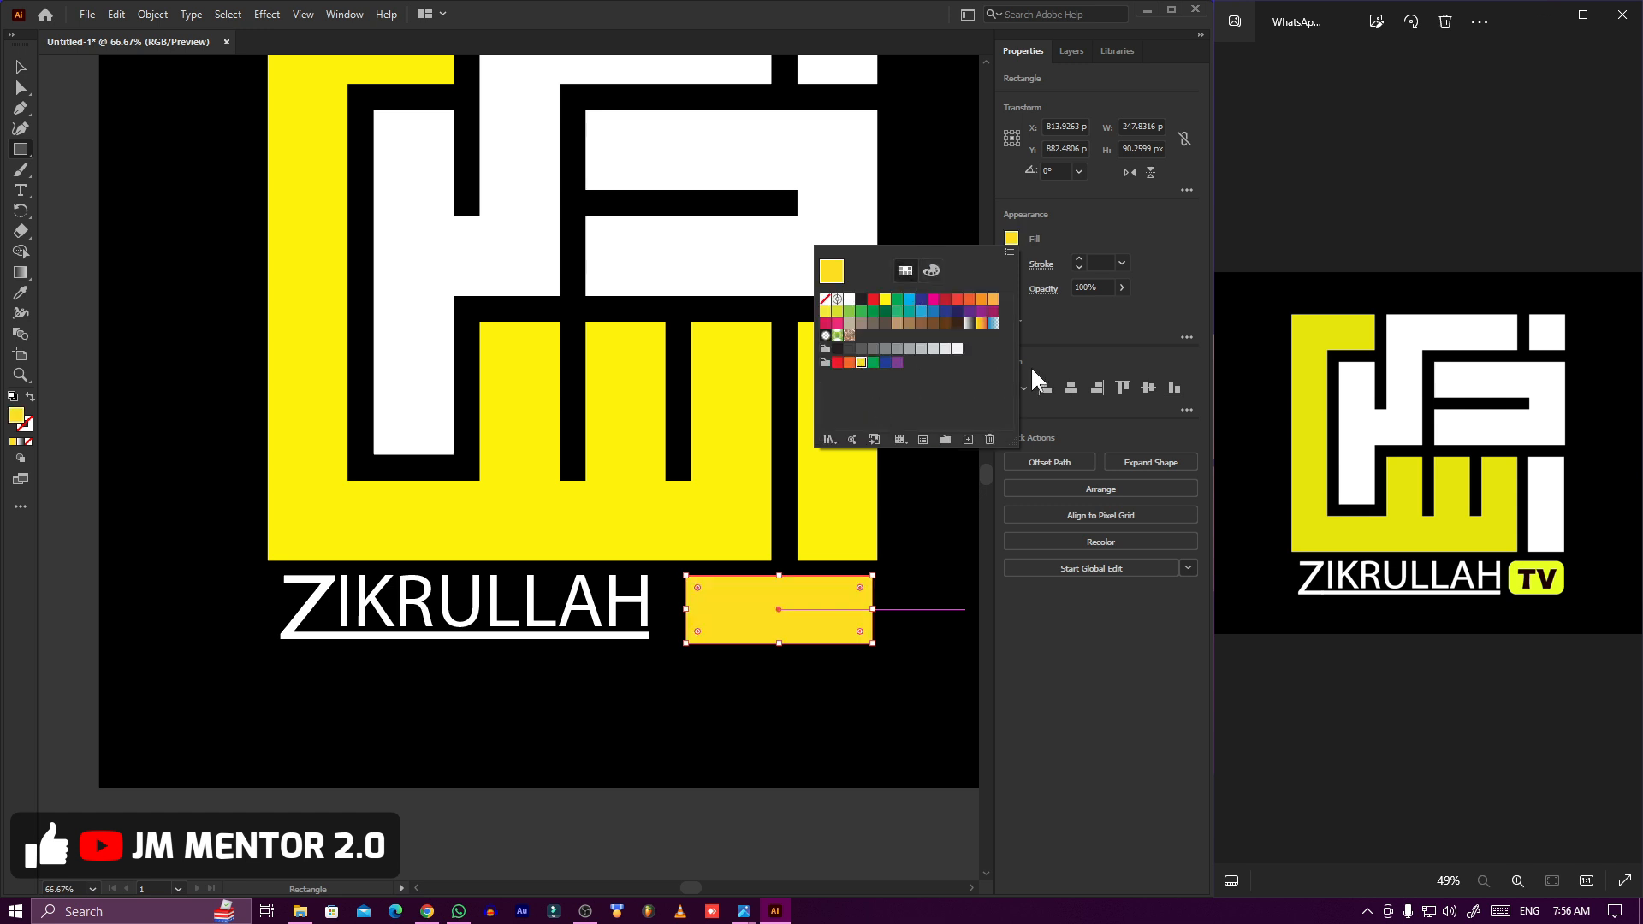
Slightly round all four corners of the golden-yellow rectangle.
left_click(698, 589)
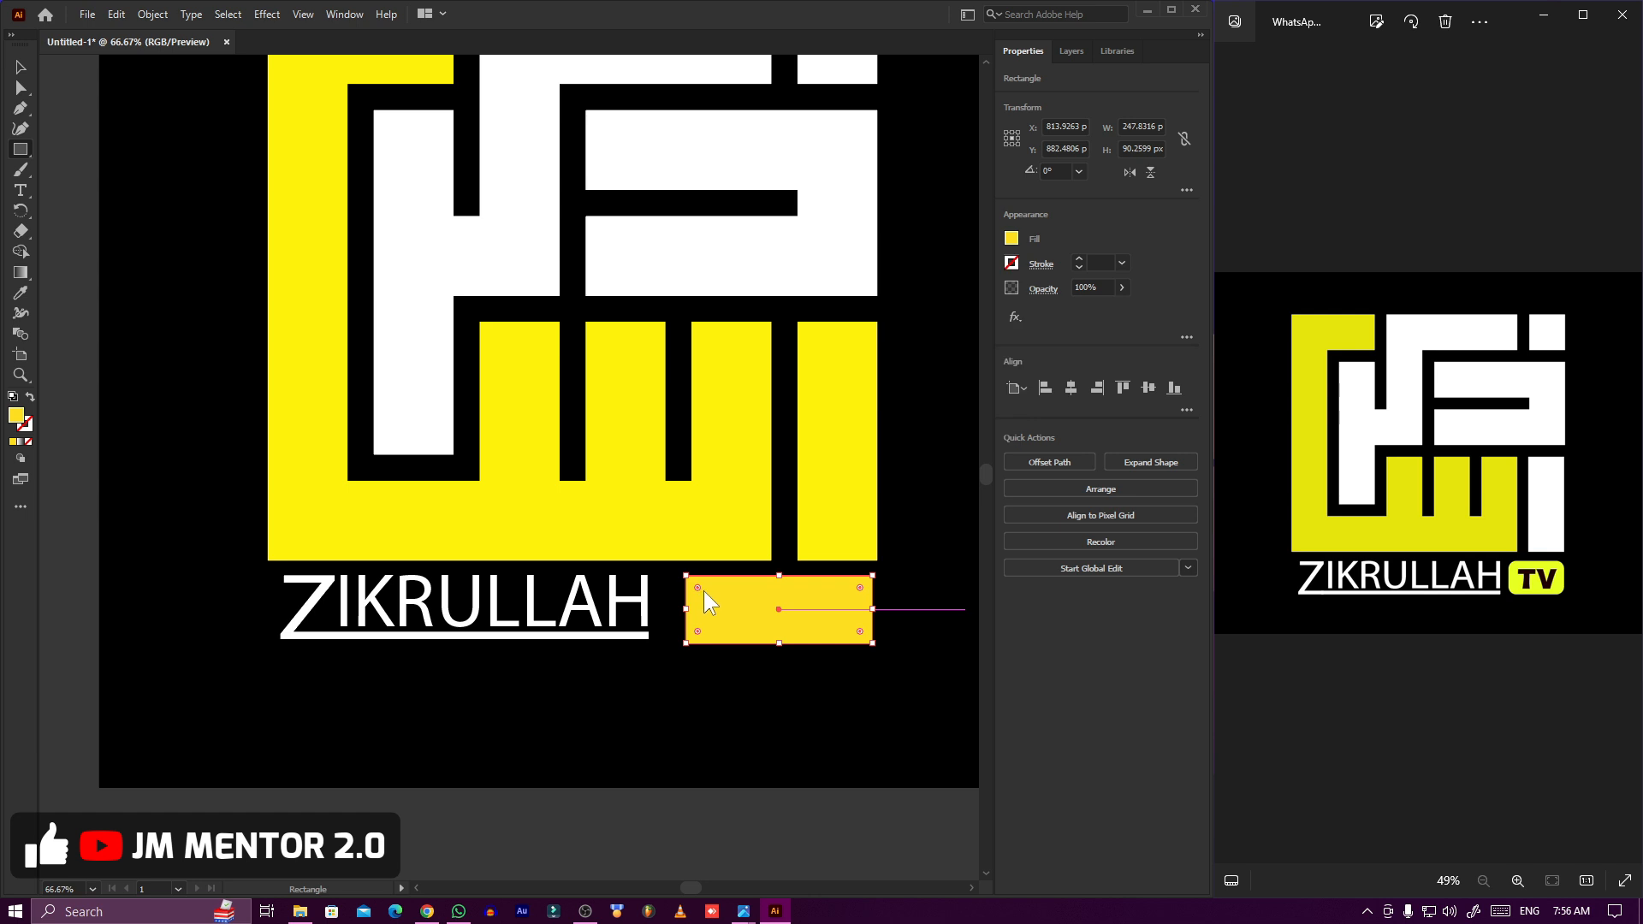
left_click_drag(698, 587, 702, 588)
left_click(20, 67)
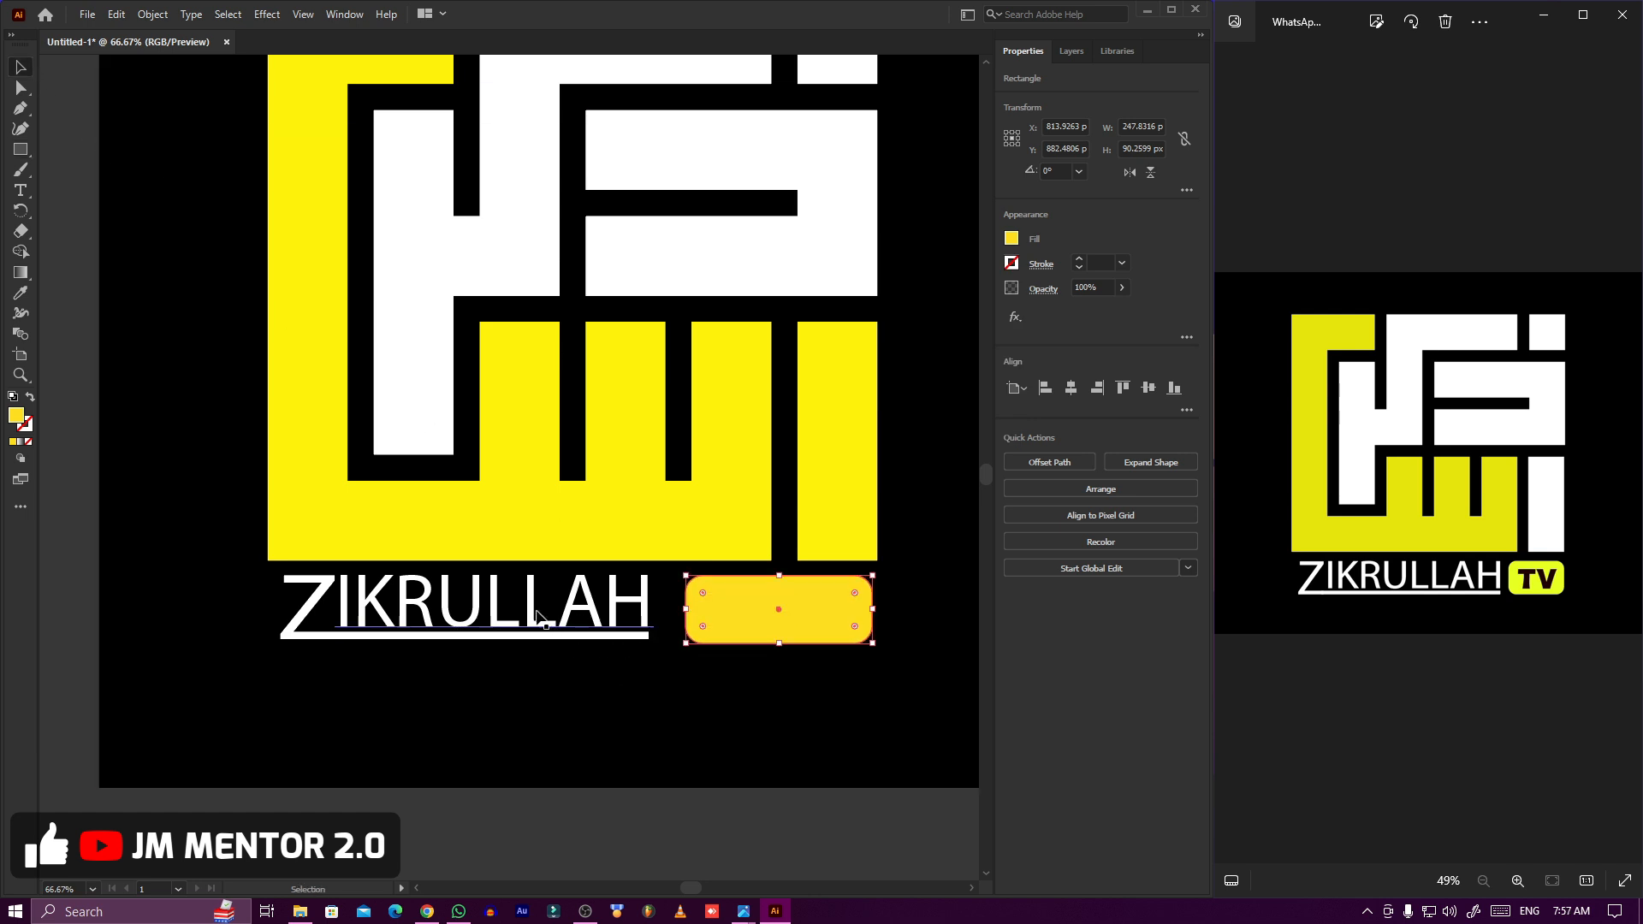
left_click_drag(536, 616, 752, 607)
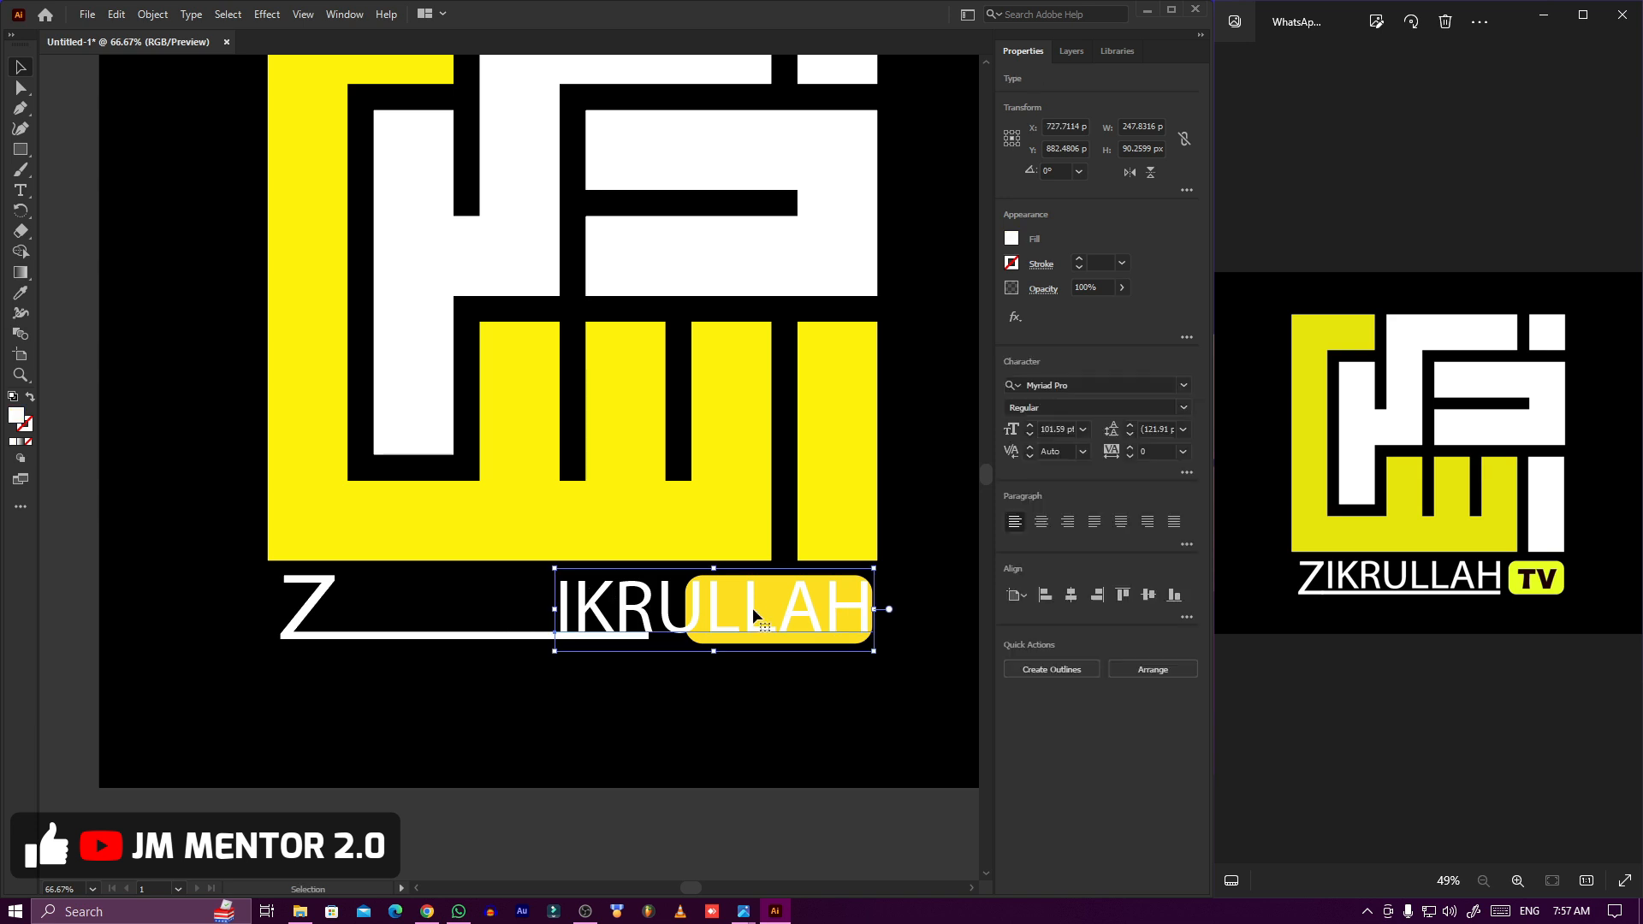
double_click(752, 607)
left_click(21, 68)
key("ctrl+z")
Duplicate the "IKRULLAH" text, place the copy on the golden-yellow badge, and replace its wording with "TV".
left_click_drag(530, 606, 799, 618)
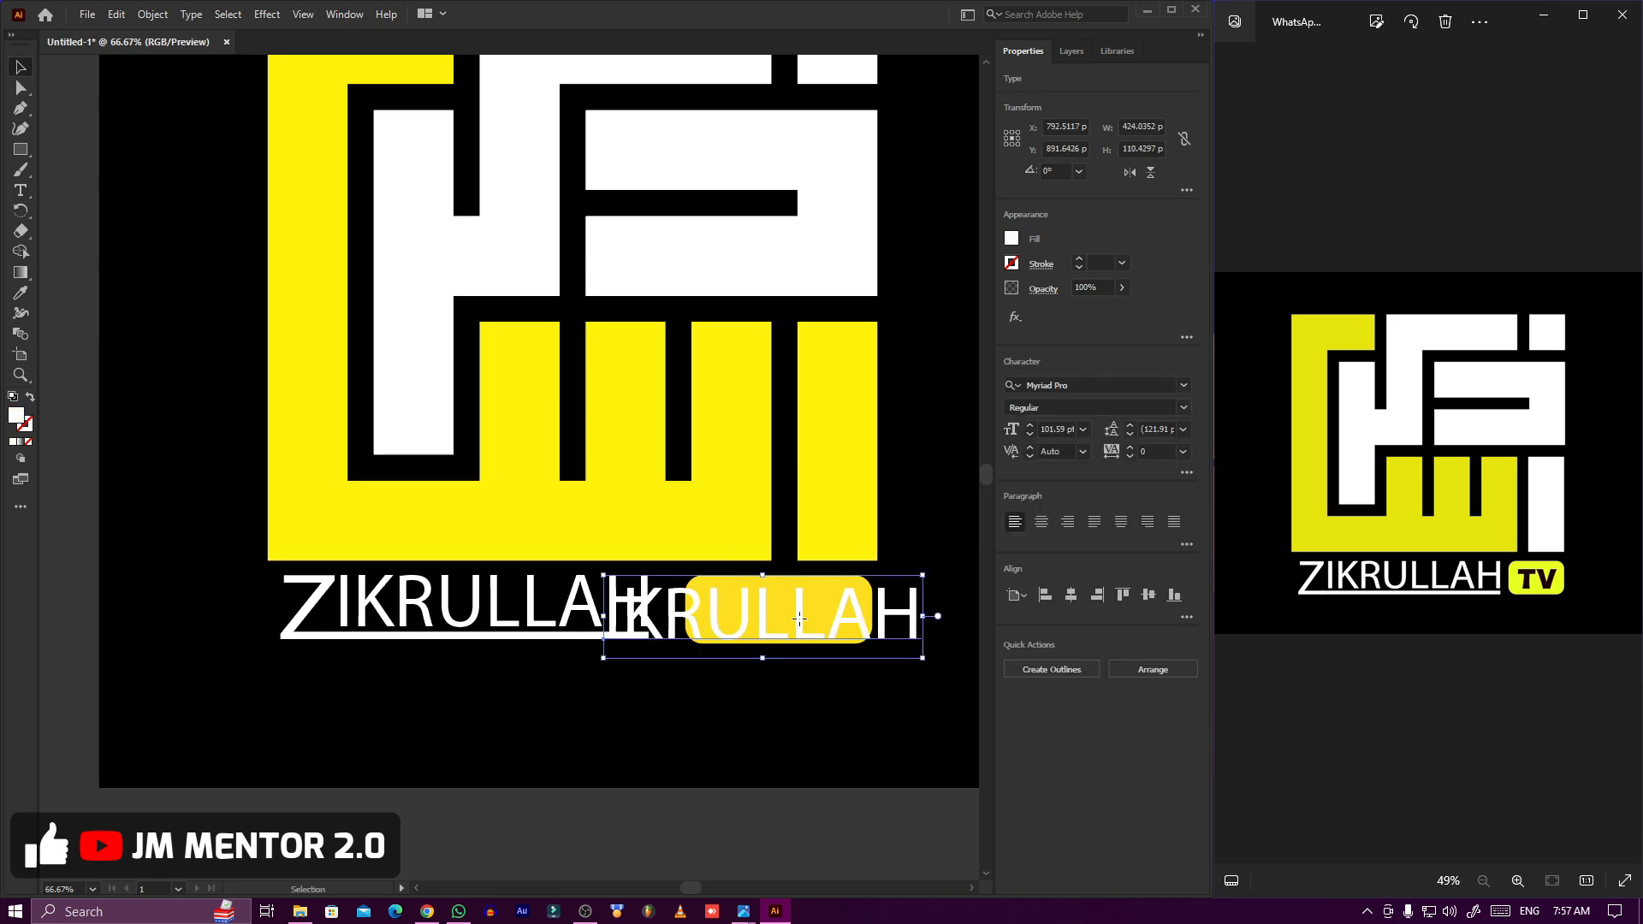
double_click(798, 618)
type("tv")
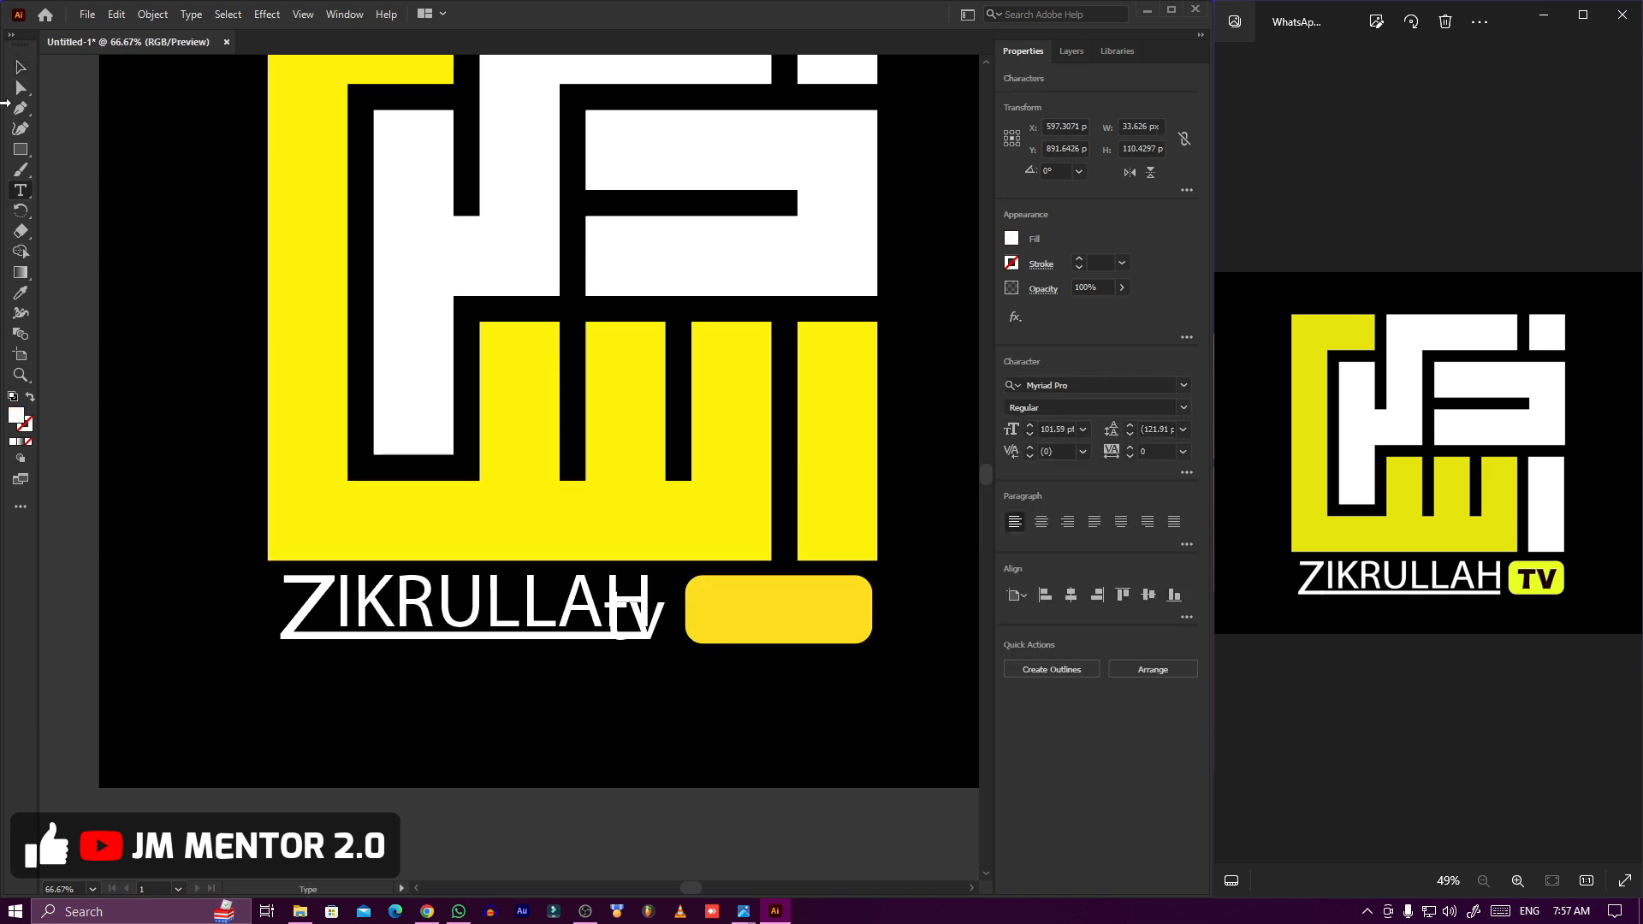
left_click_drag(651, 613, 772, 603)
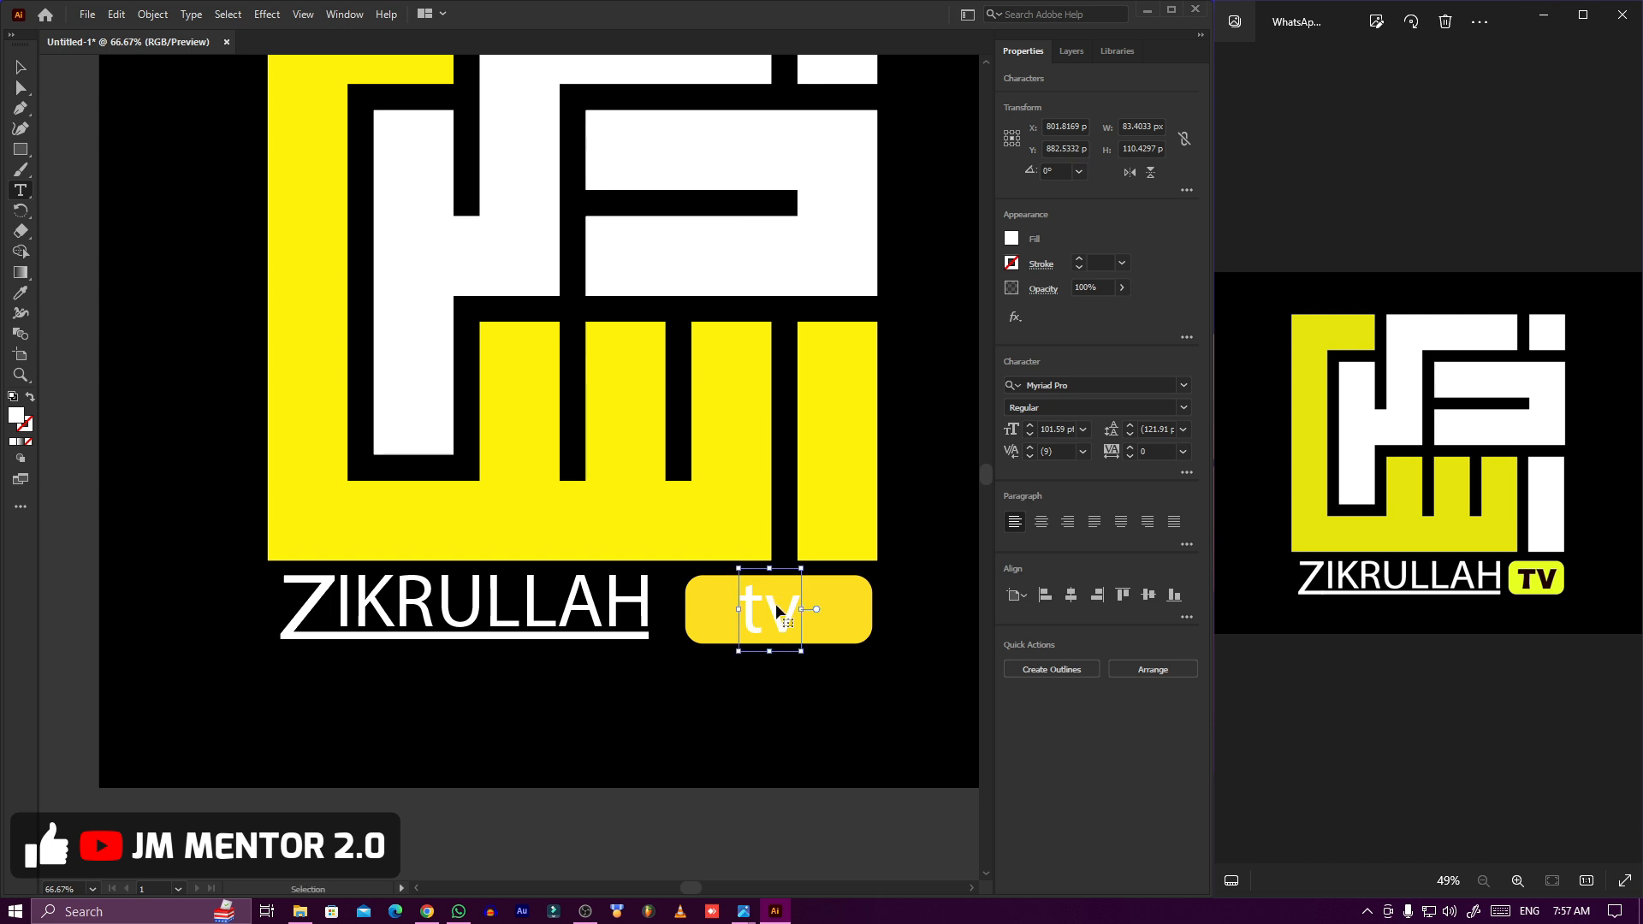
double_click(775, 603)
type("TV")
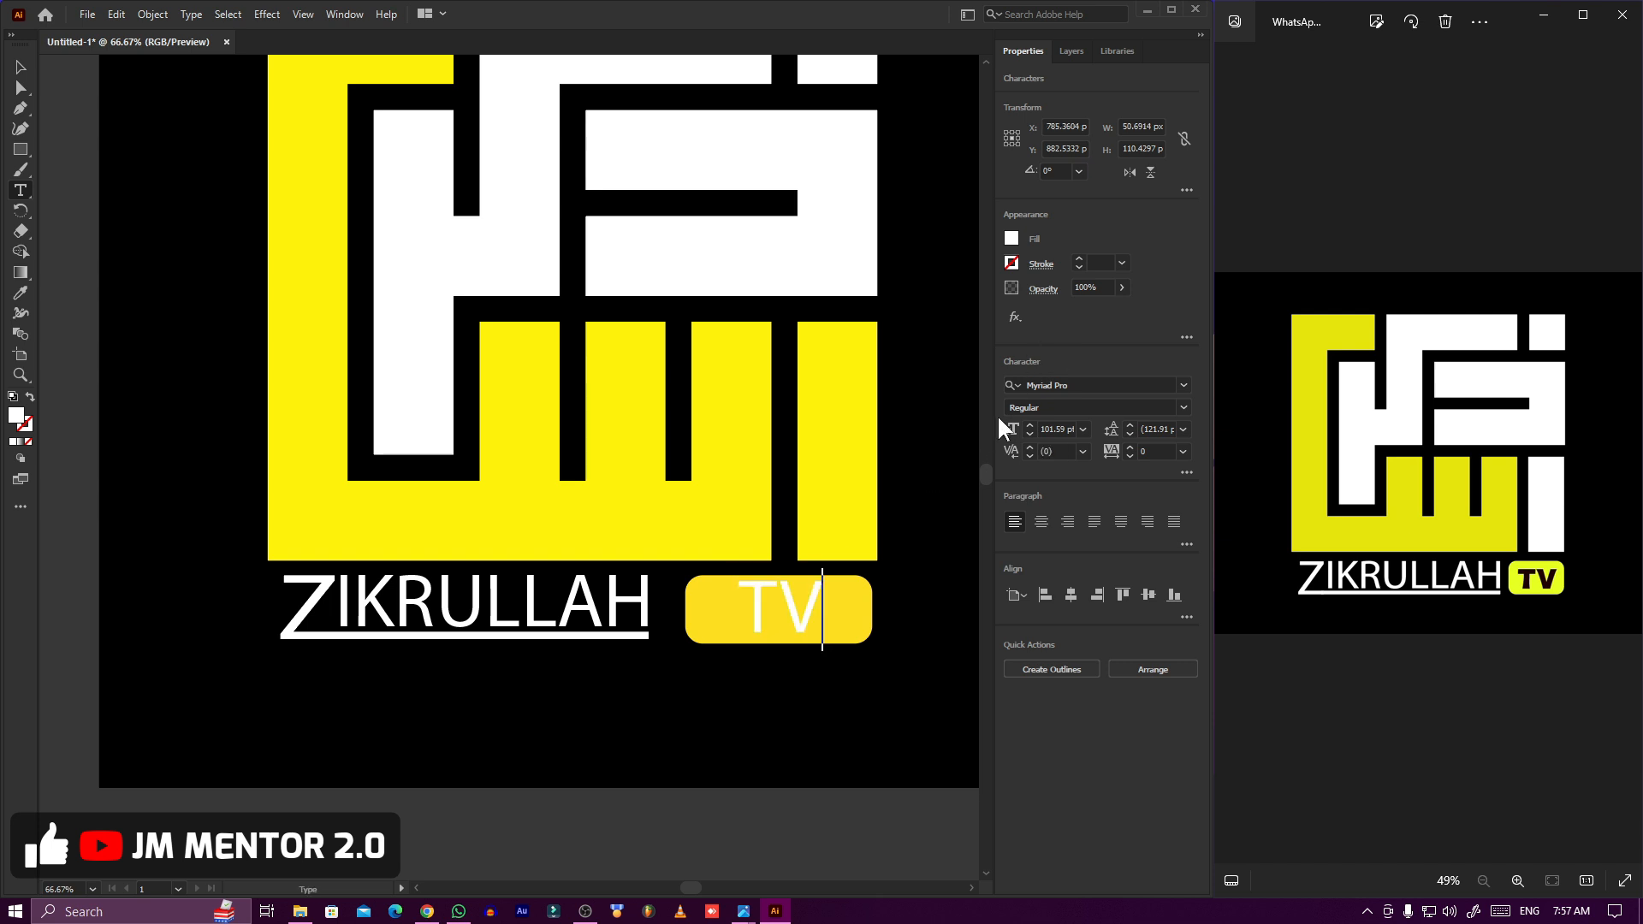
Color the "TV" text black, set its font to Olimpos Bold, and deselect it.
key("ctrl+a")
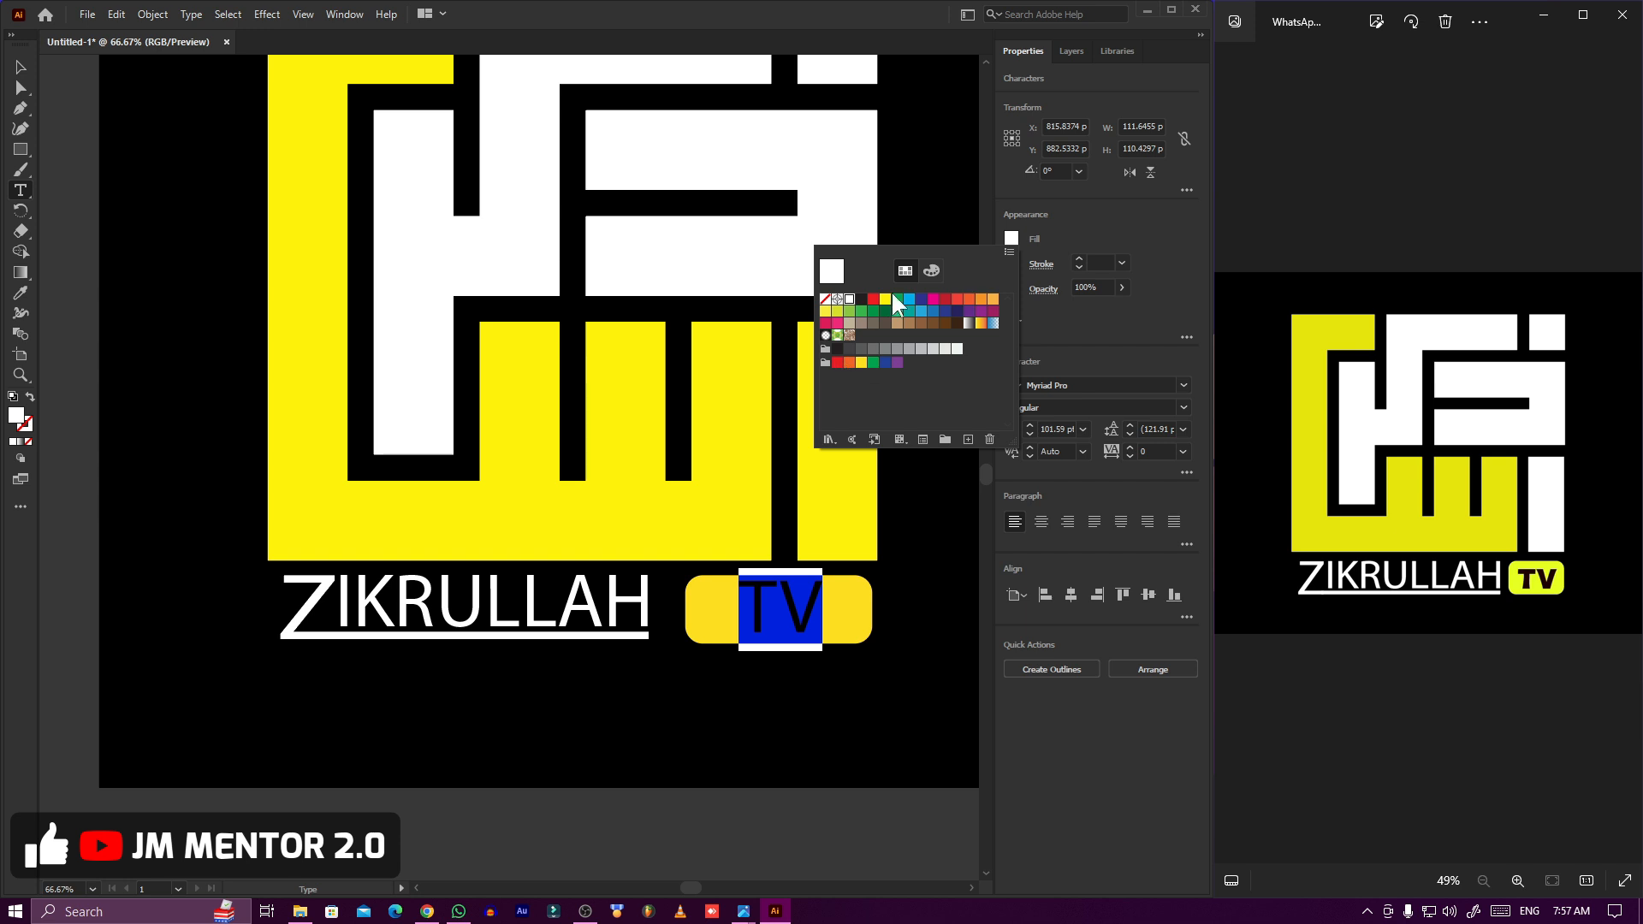
left_click(932, 271)
left_click(834, 390)
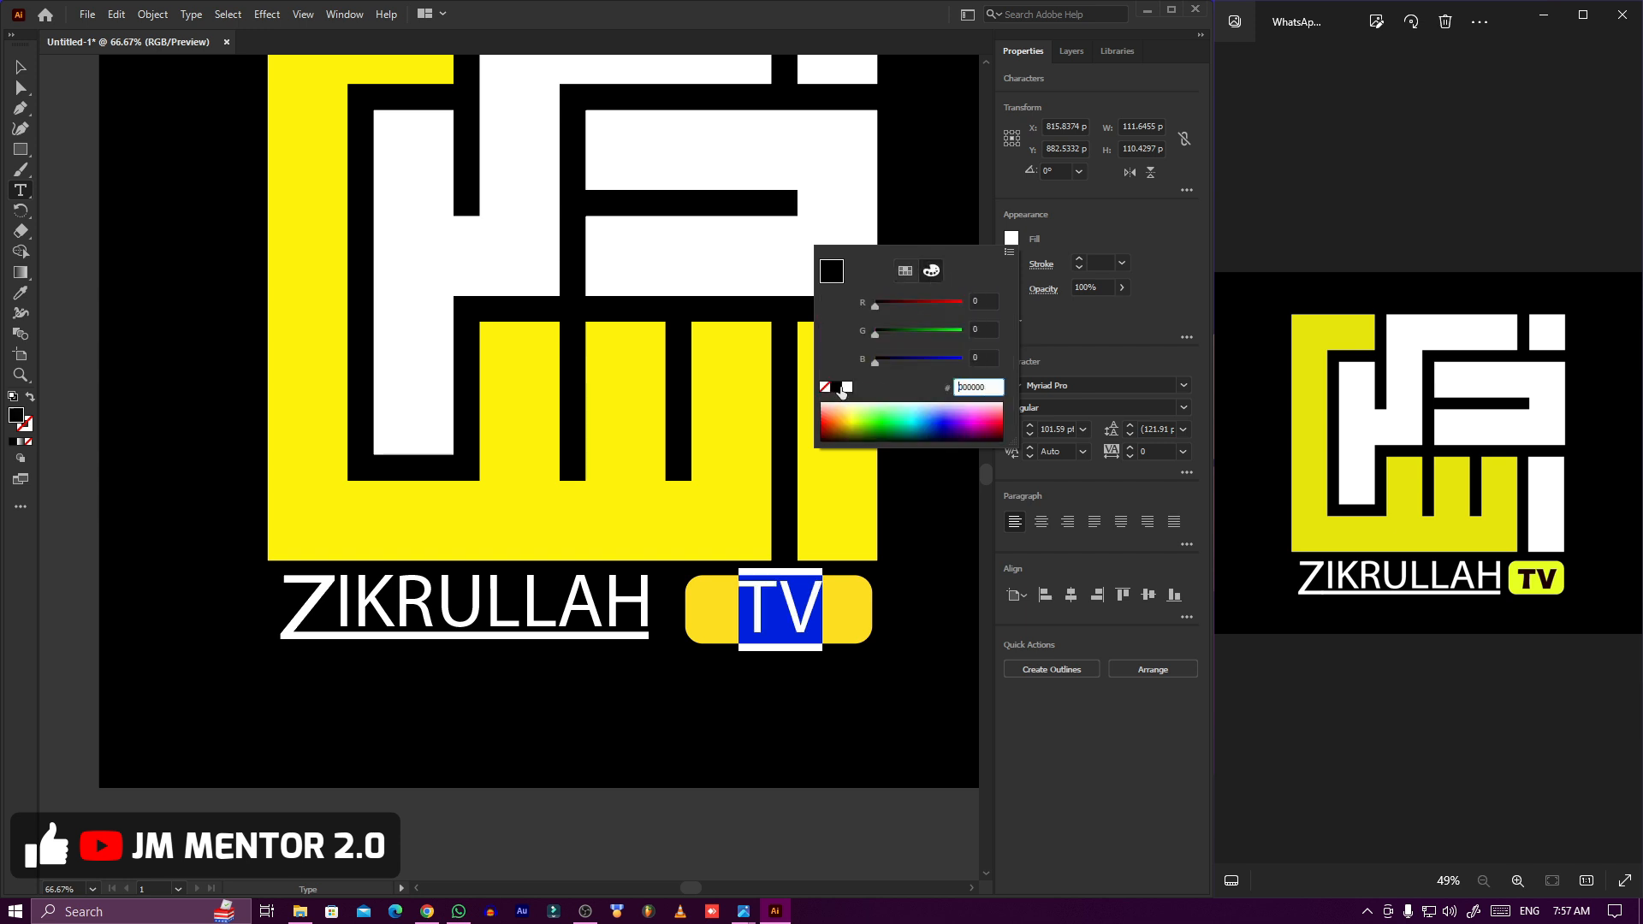
left_click(1183, 385)
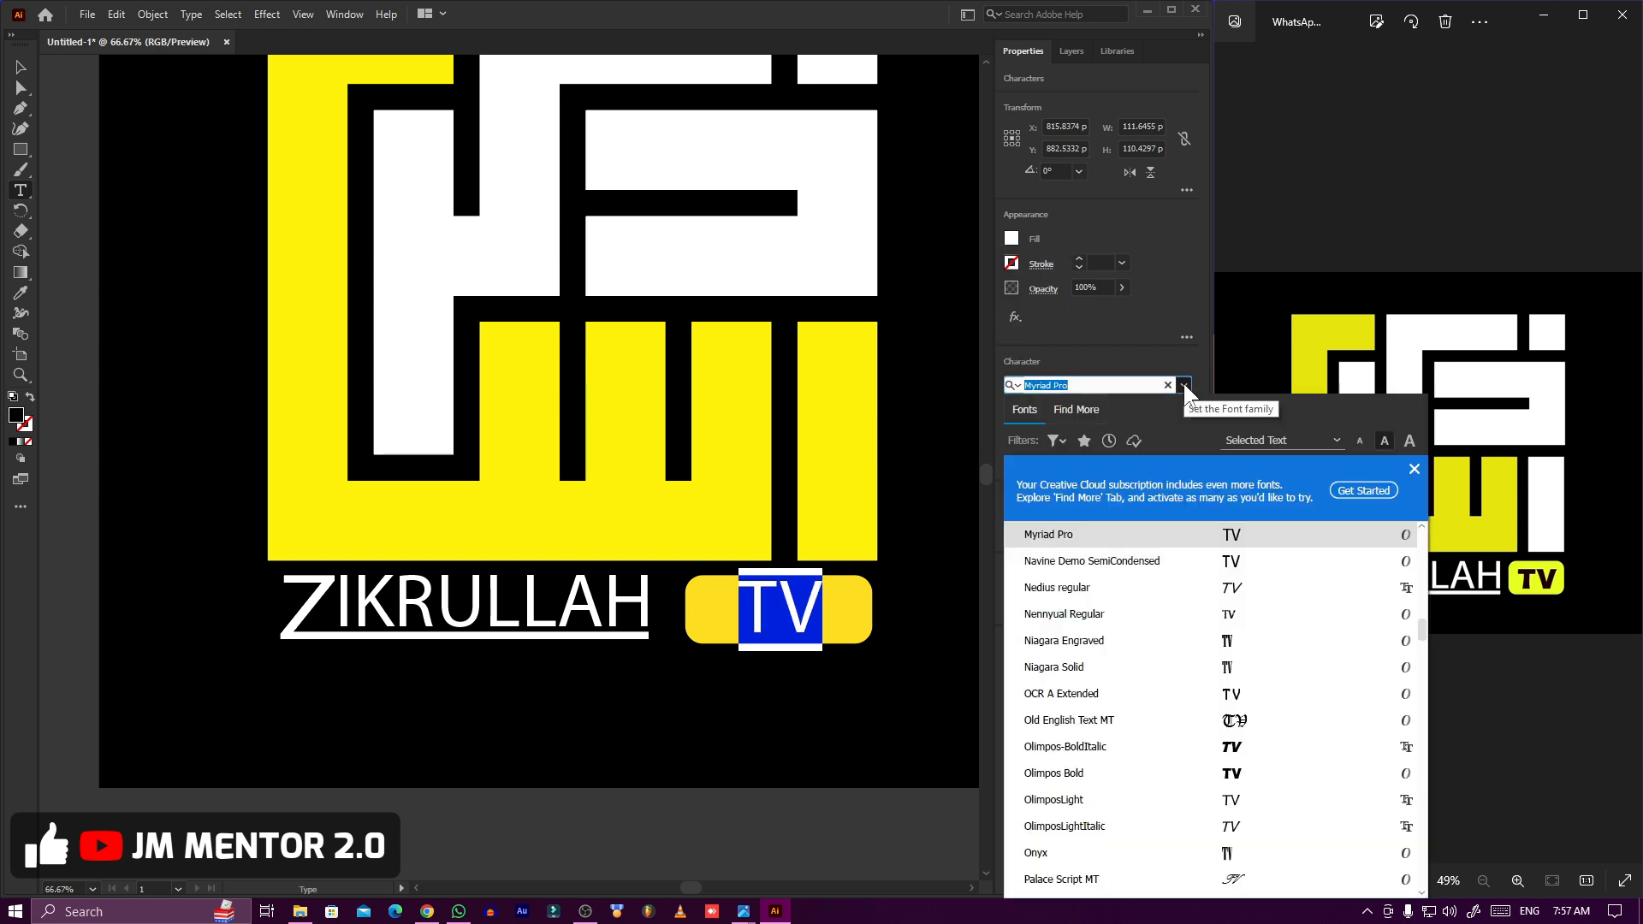
left_click(1203, 772)
left_click(20, 67)
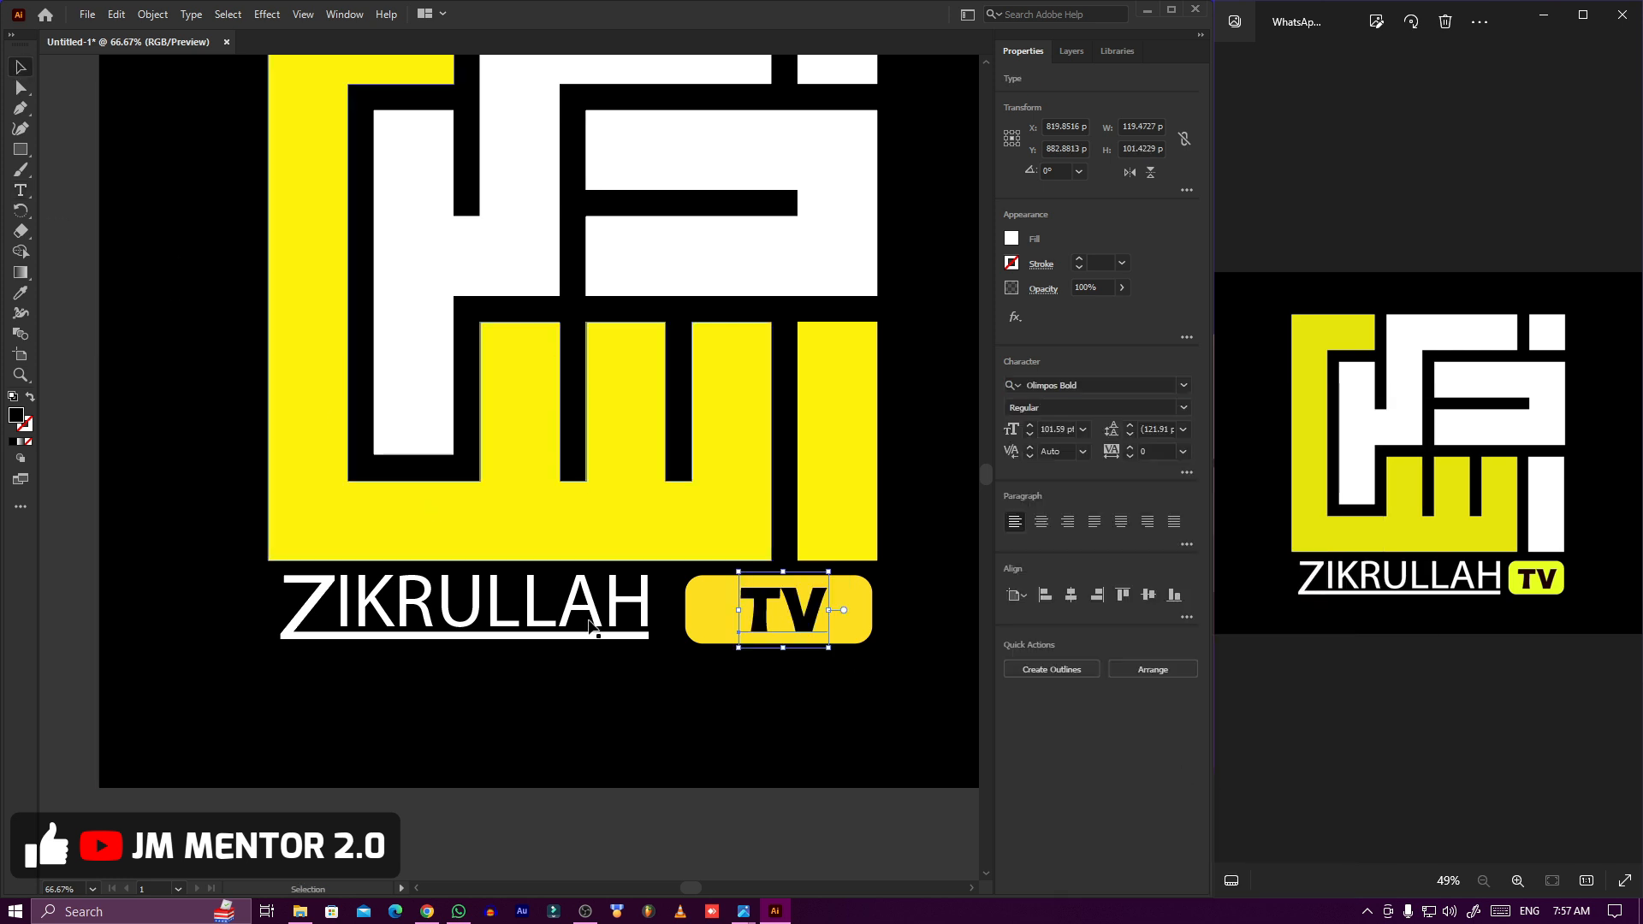
left_click(669, 796)
Start exporting the finished artwork with Export As and choose the Downloads folder as the destination.
scroll(455, 609, "down", 5)
scroll(394, 688, "up", 3)
scroll(590, 682, "up", 2)
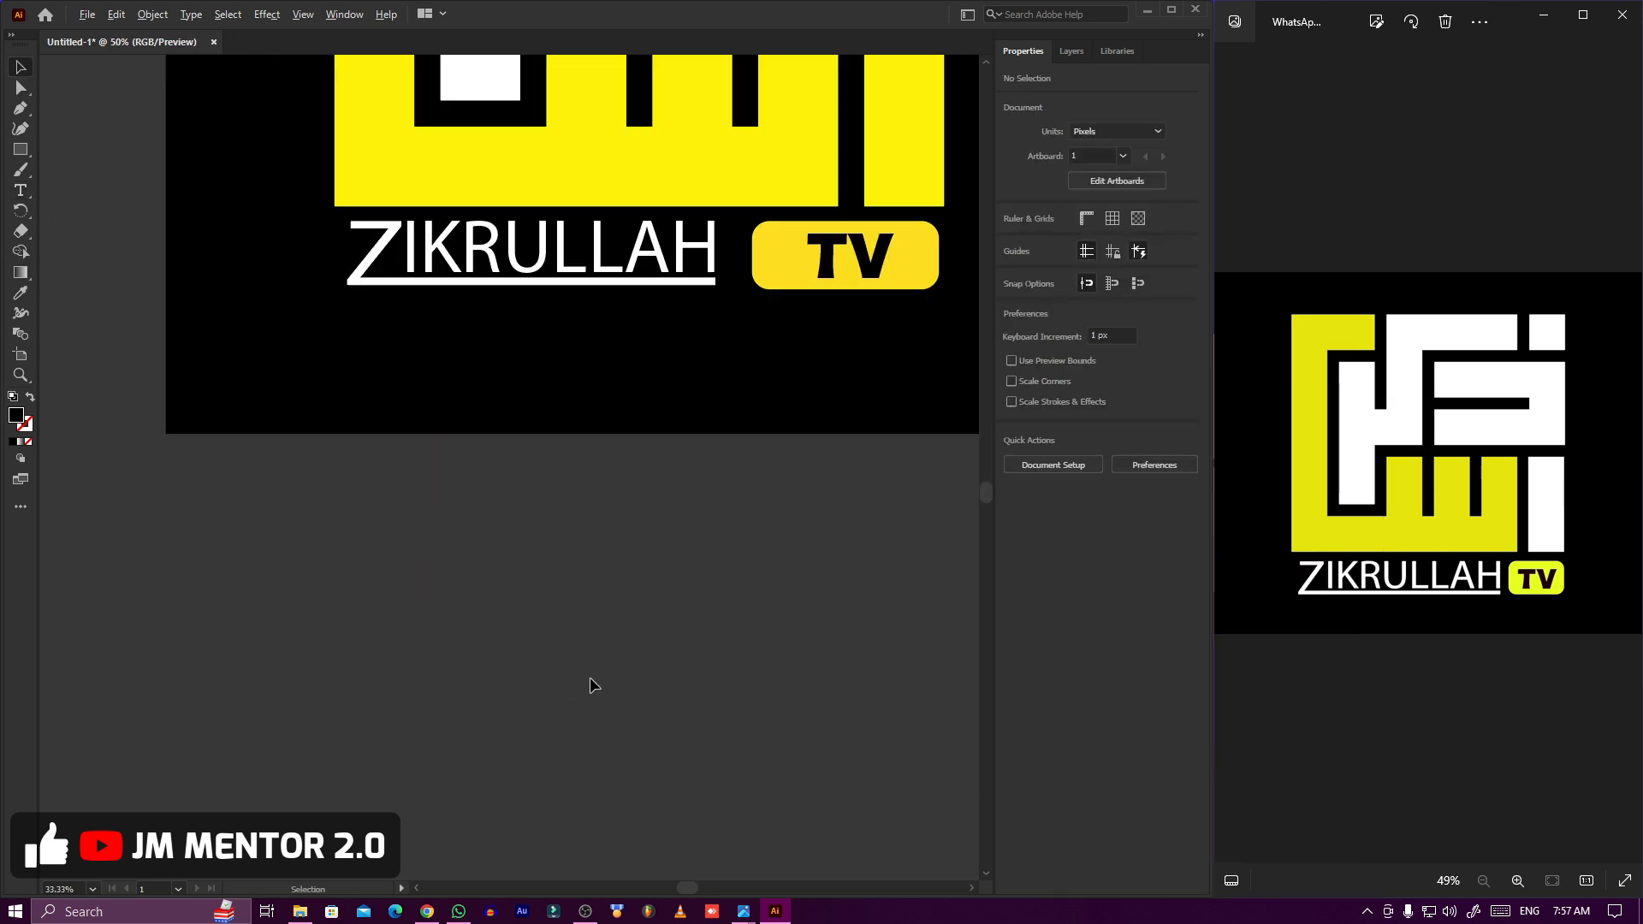
scroll(589, 685, "up", 1)
scroll(588, 686, "down", 3)
scroll(854, 113, "up", 1)
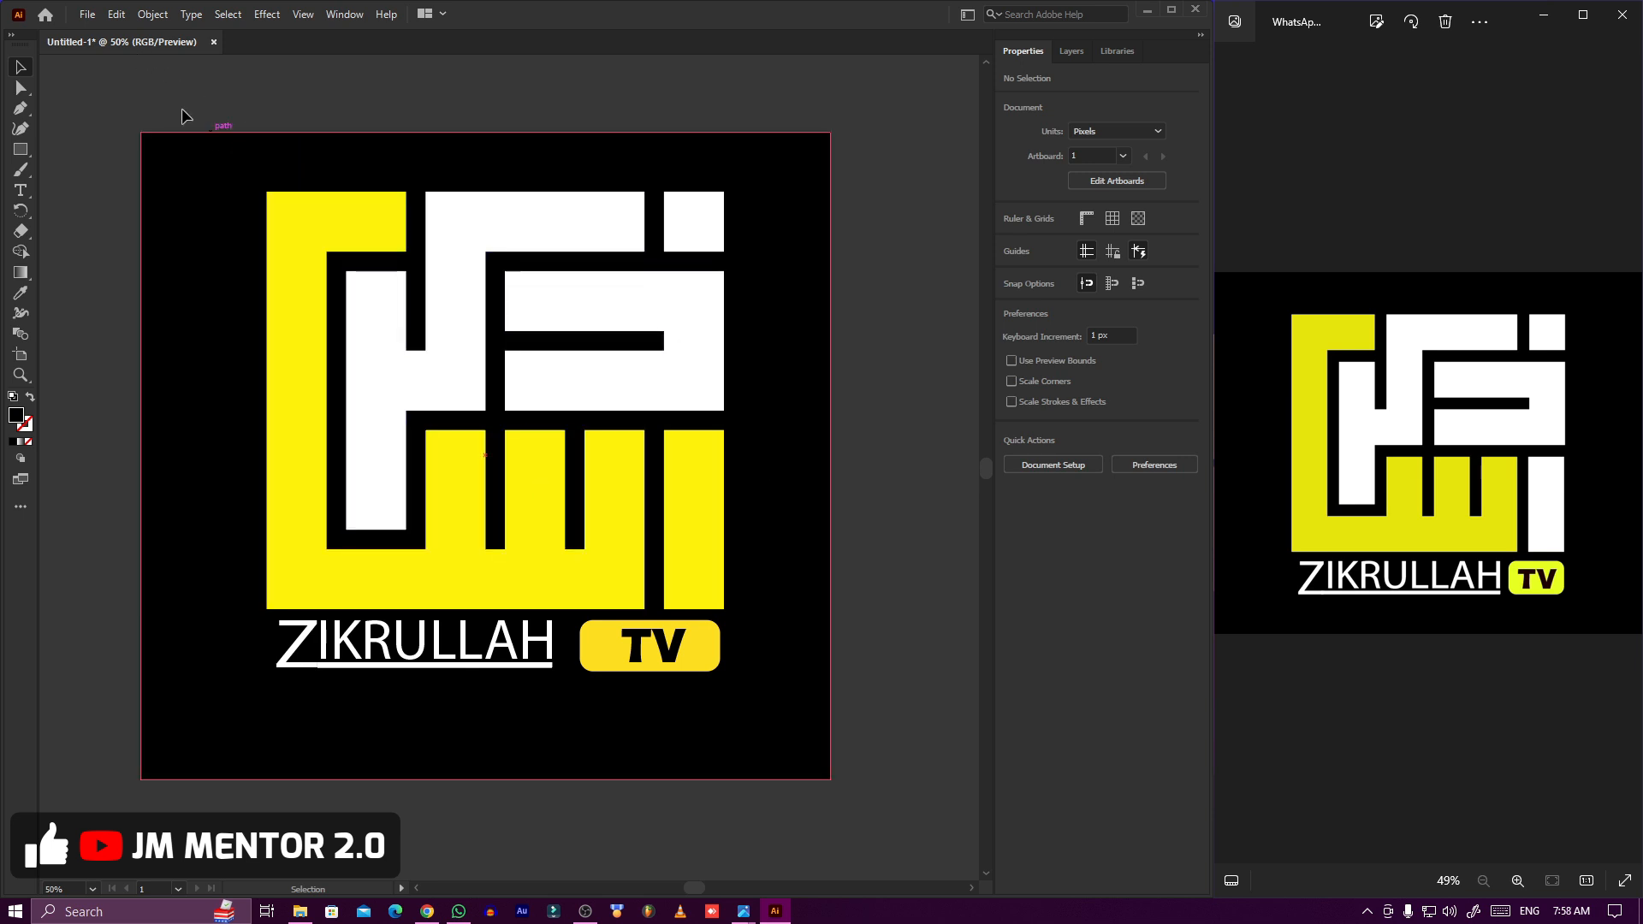
left_click(89, 14)
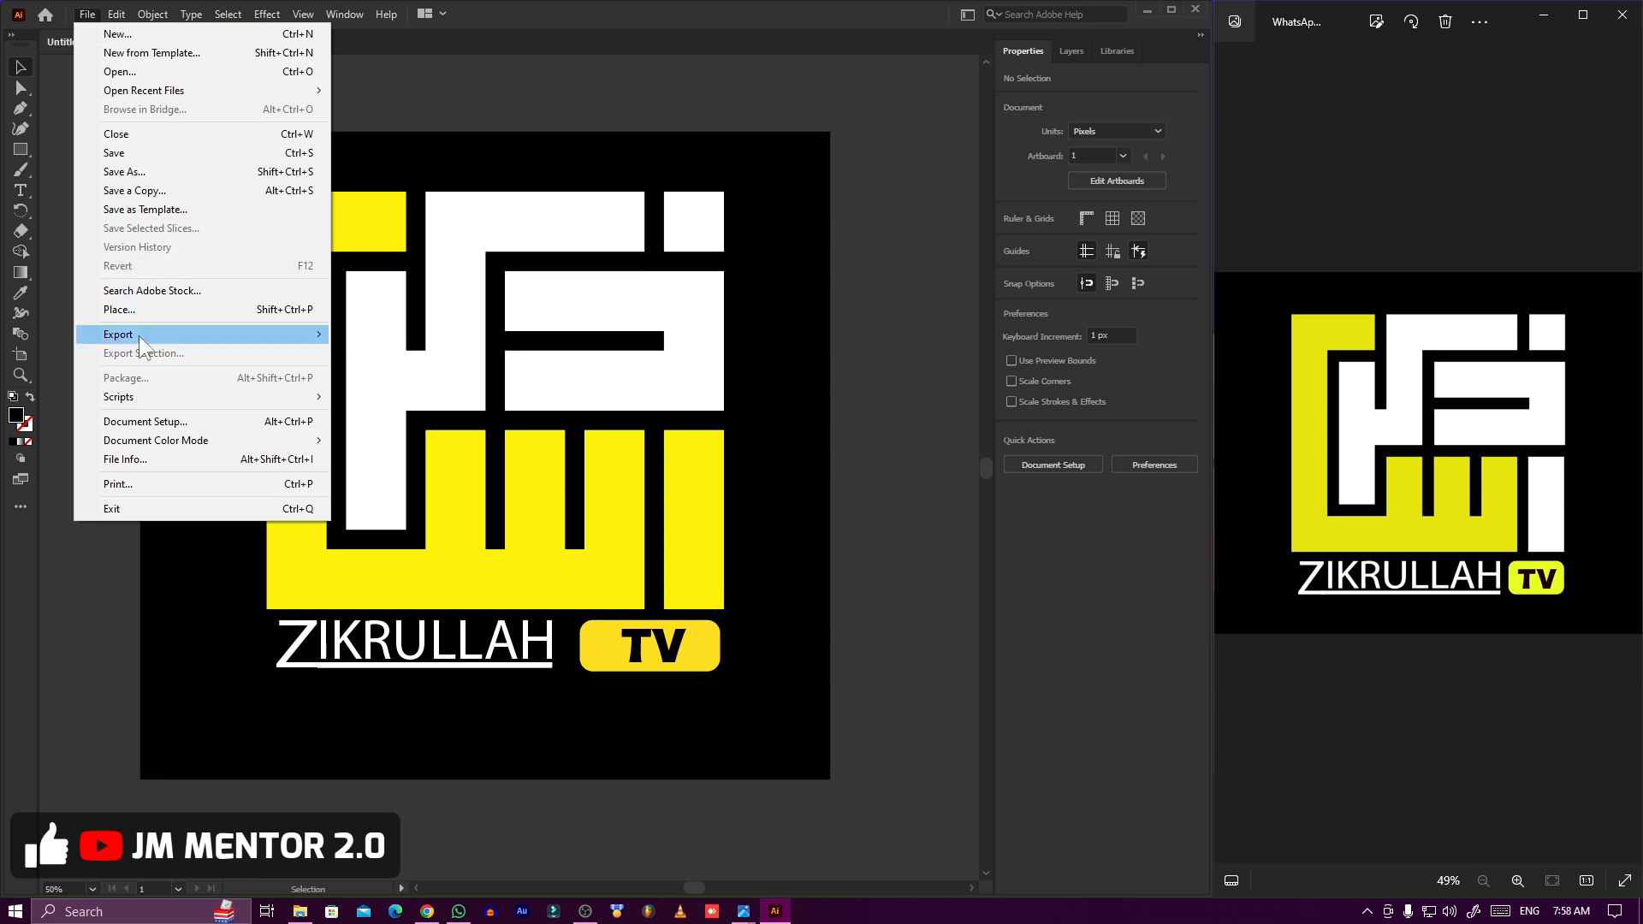
mouse_move(131, 337)
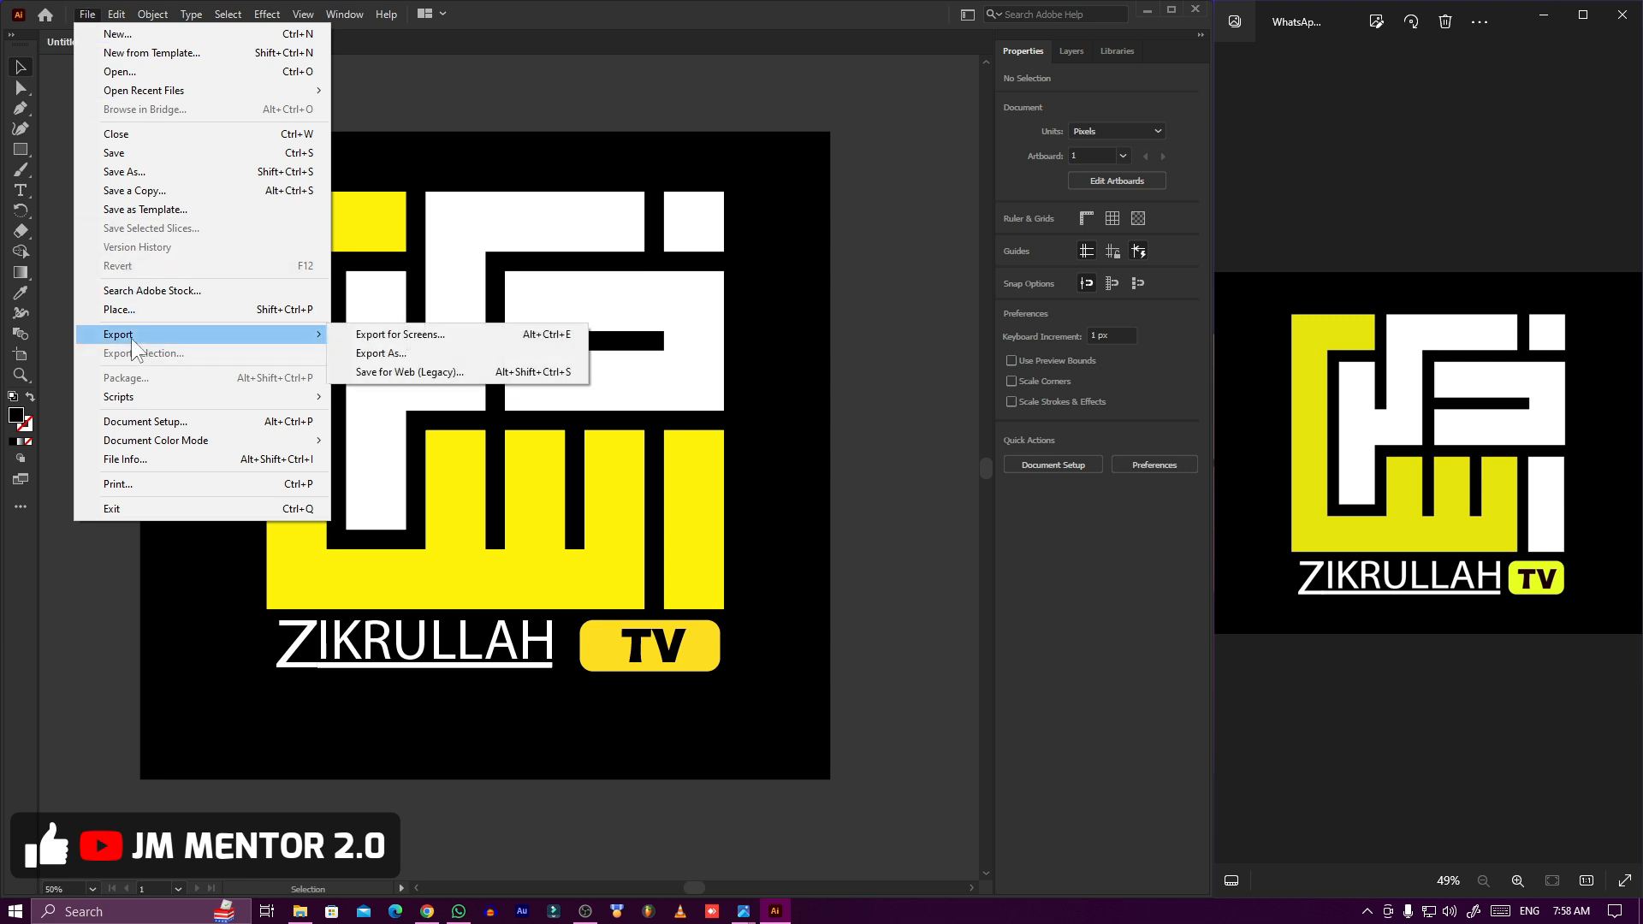
left_click(416, 352)
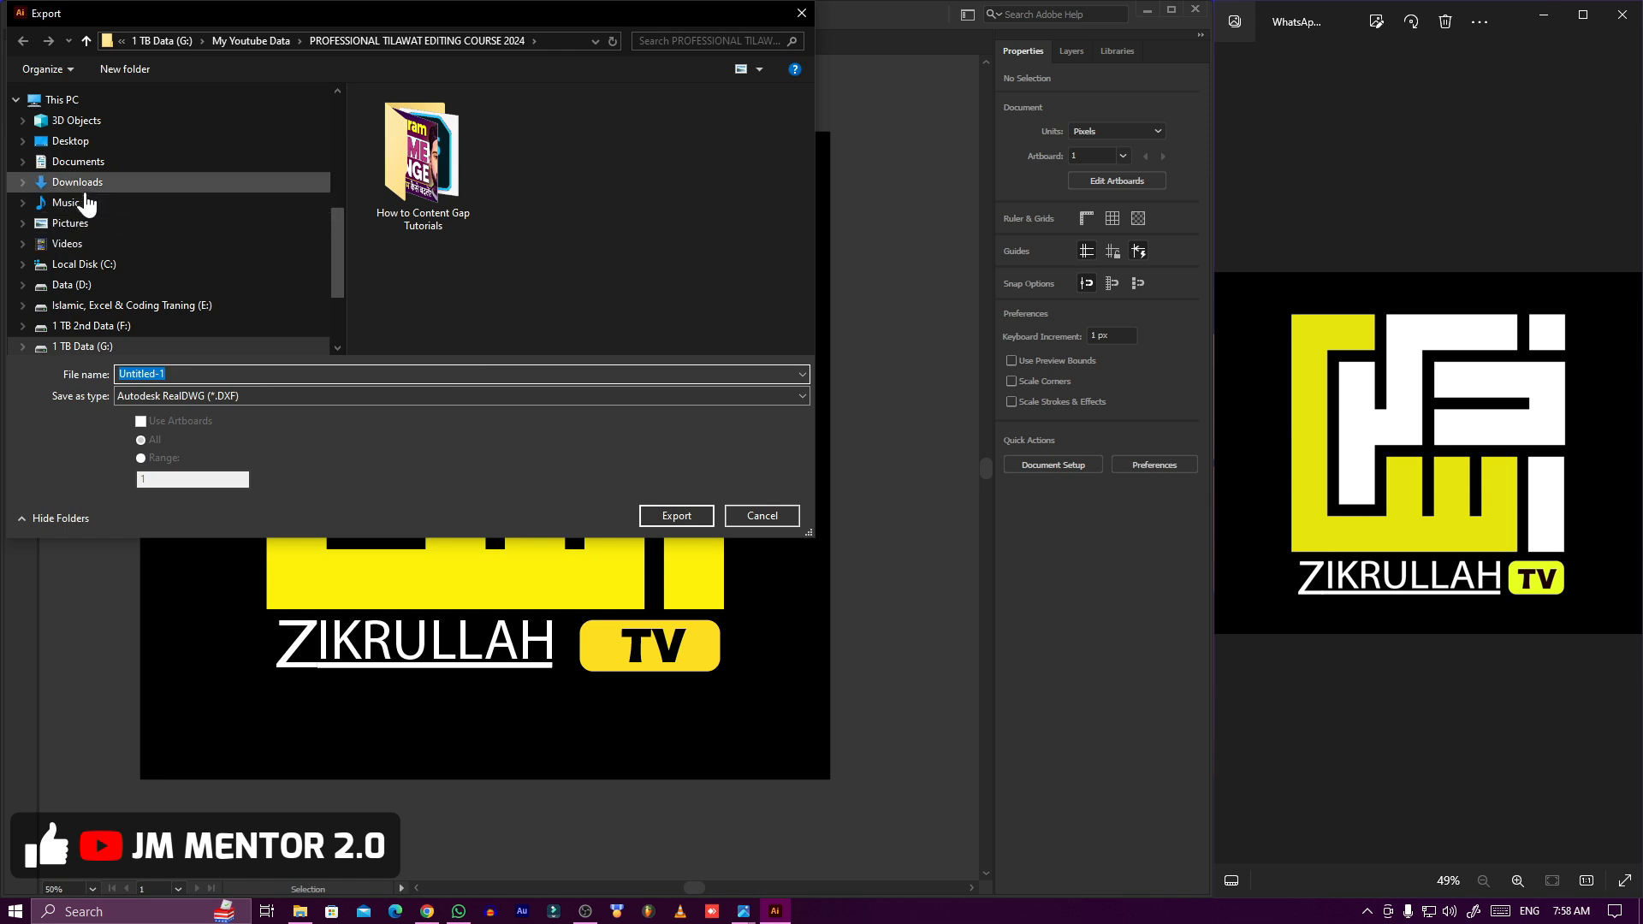
left_click(79, 183)
Name the export file "ZIKRULLAH" and export it in DXF format with the default export options.
left_click(163, 374)
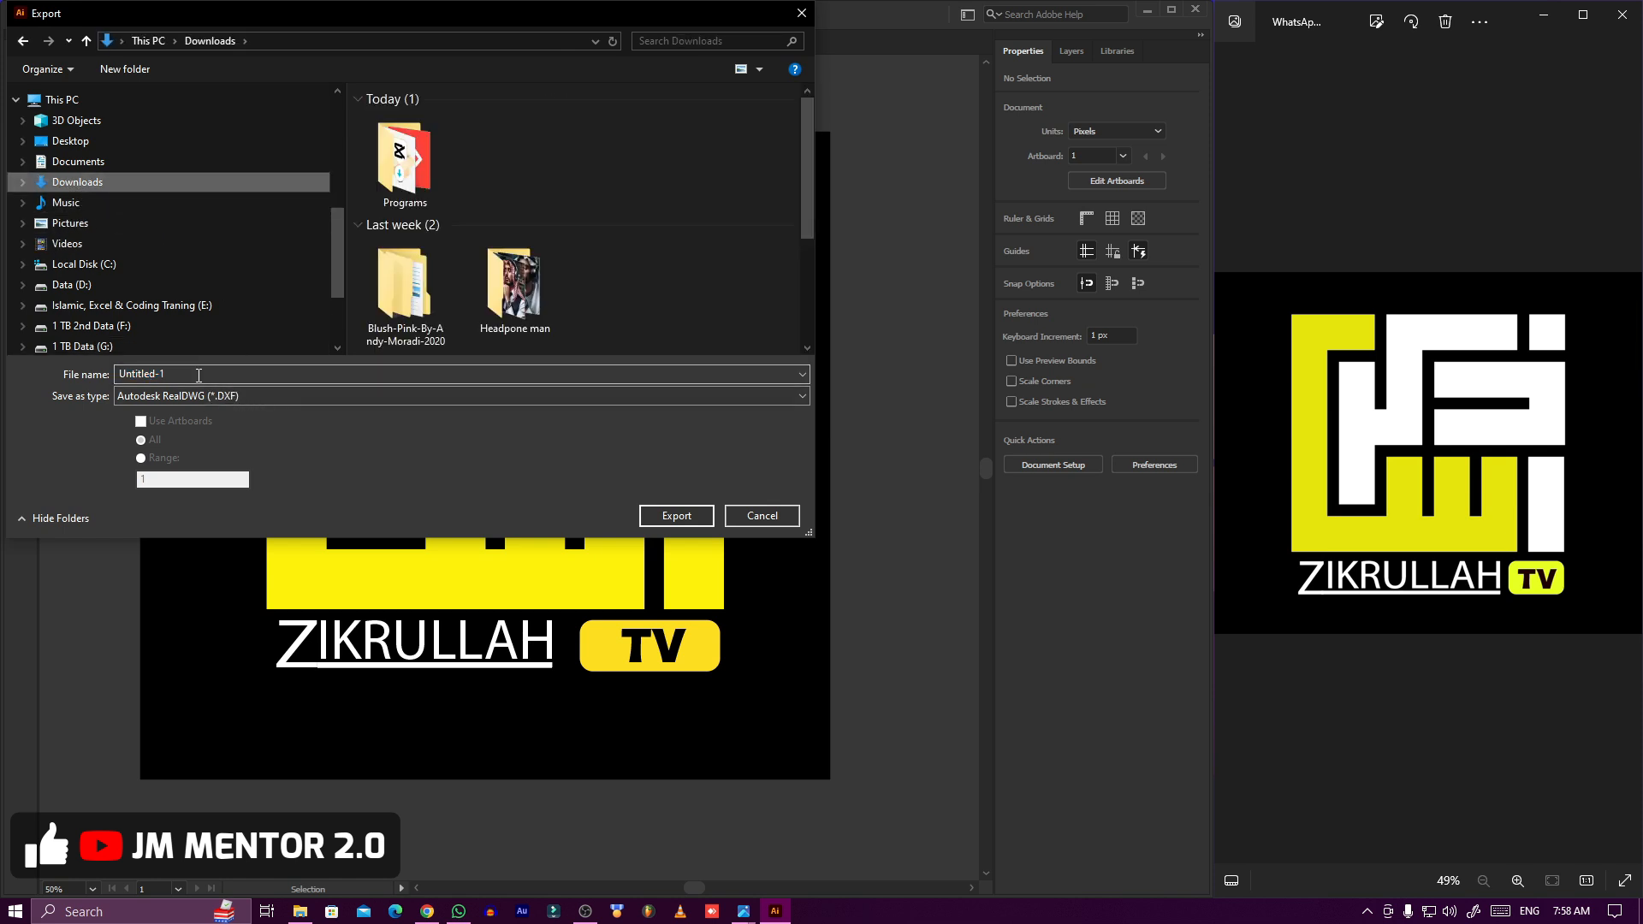
left_click(309, 375)
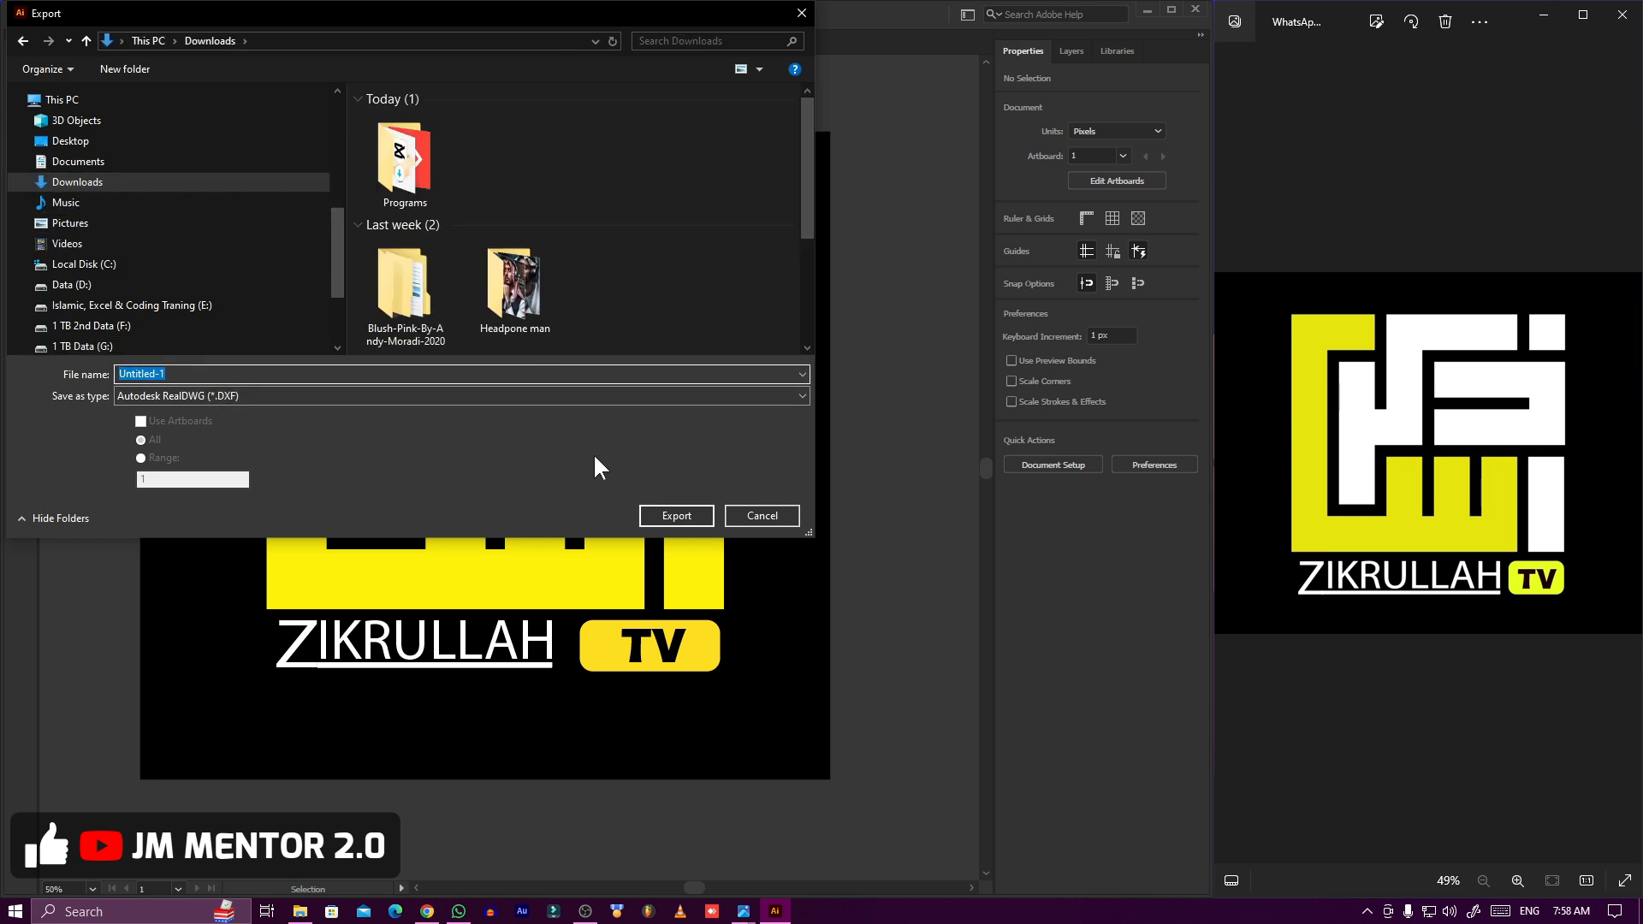
type("ZIKRULLAH")
left_click(686, 517)
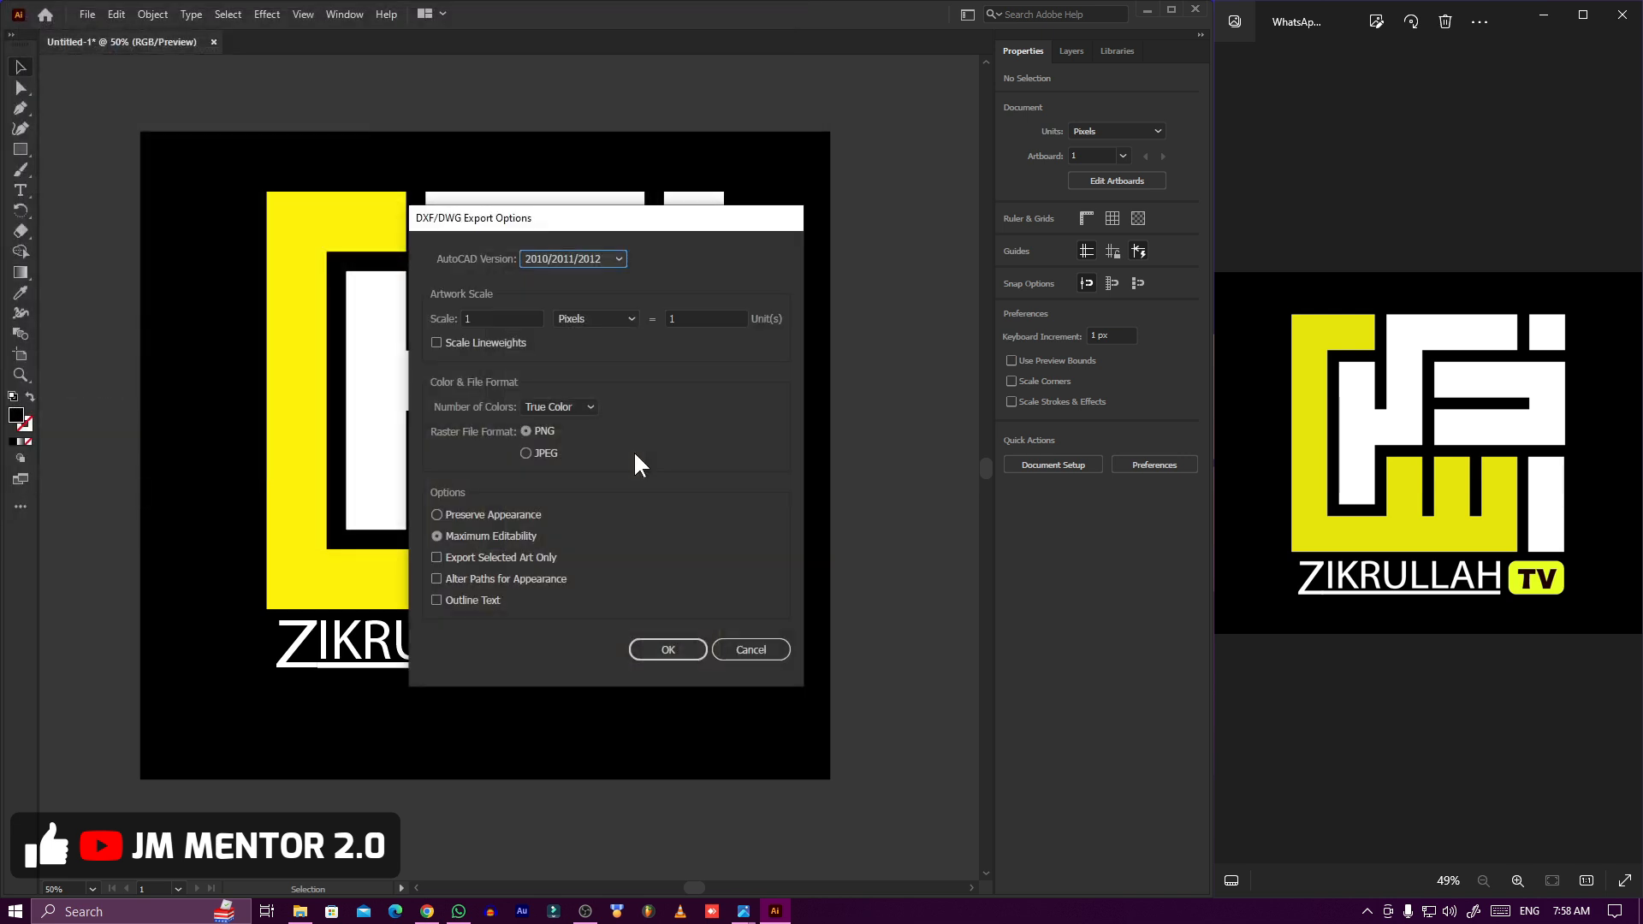
left_click(667, 649)
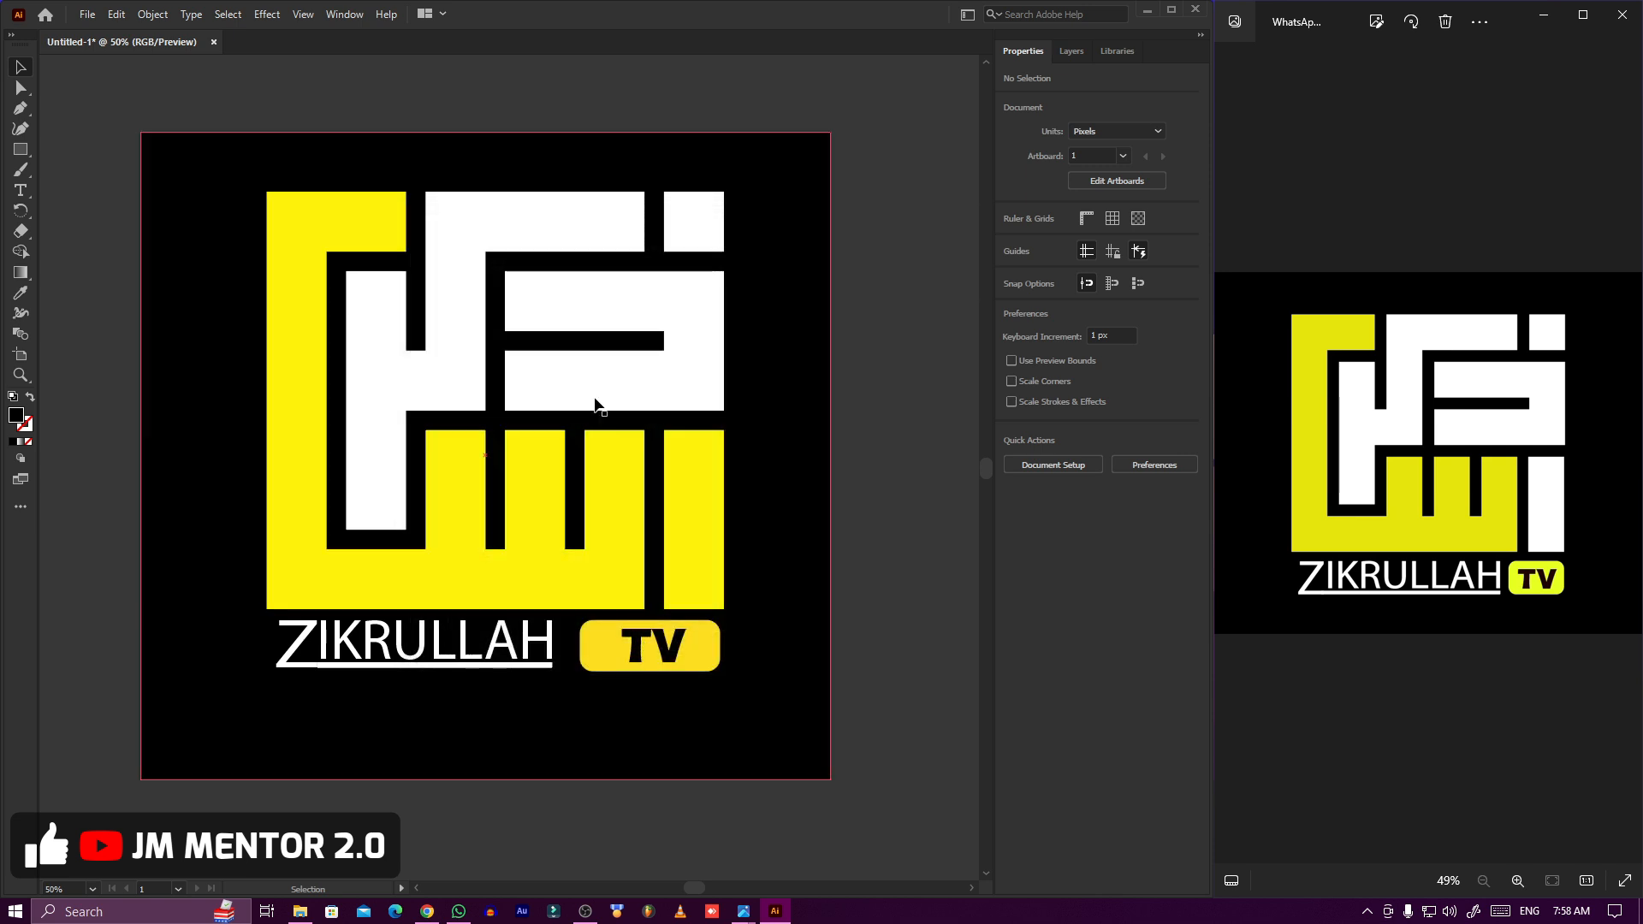
Fill the small white square at the logo's upper-right corner with golden yellow and deselect it.
left_click(687, 233)
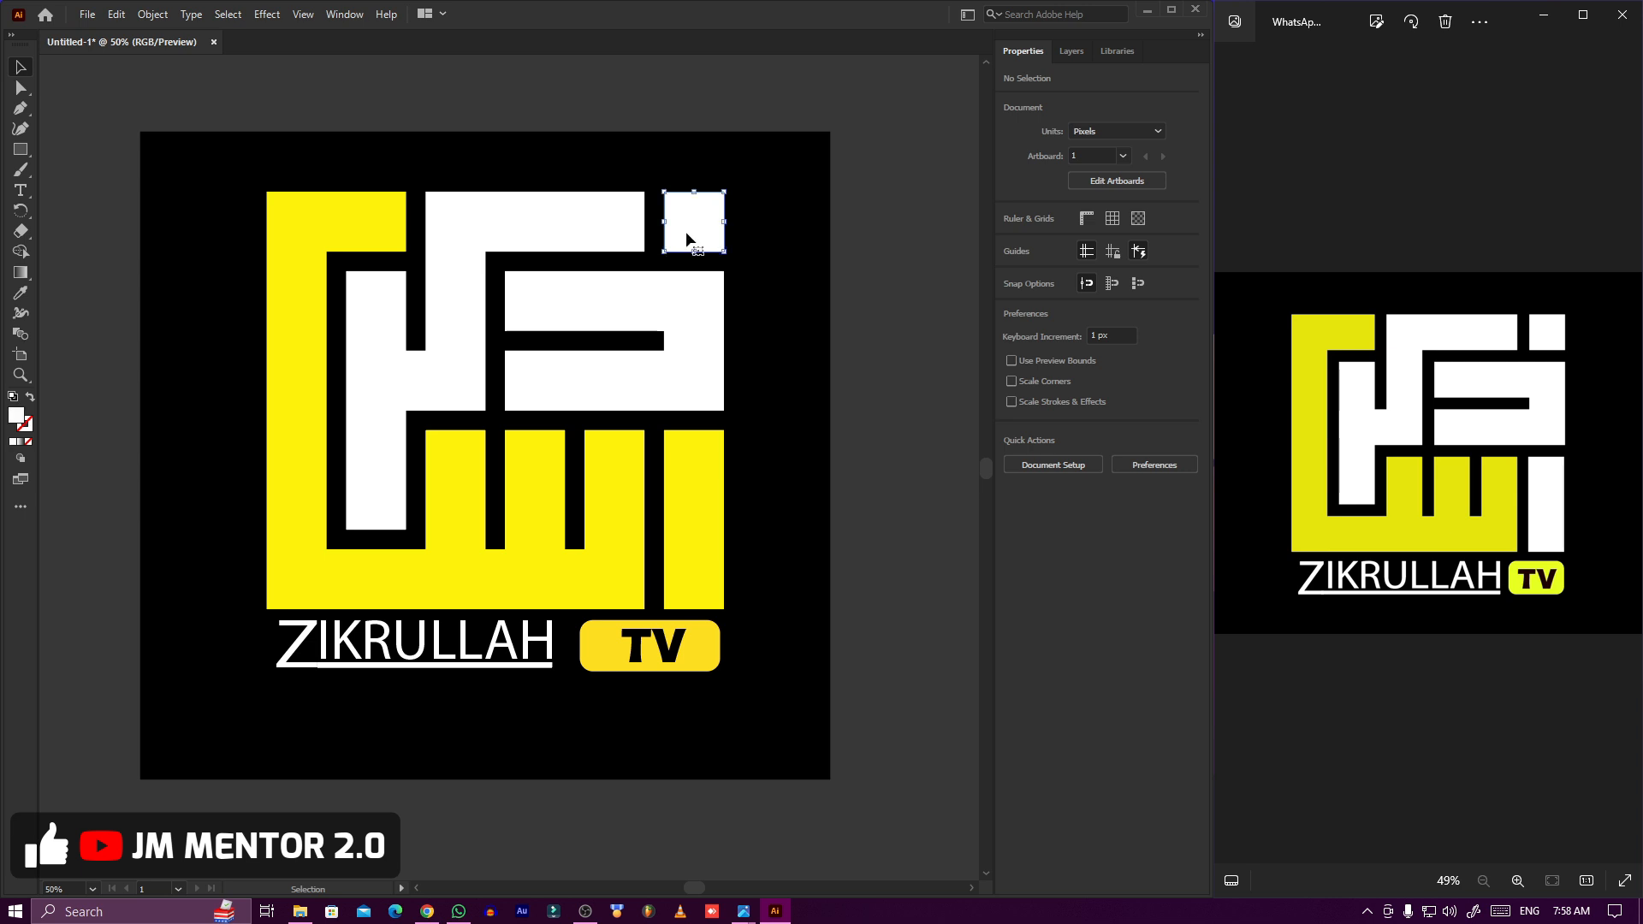
left_click(1010, 240)
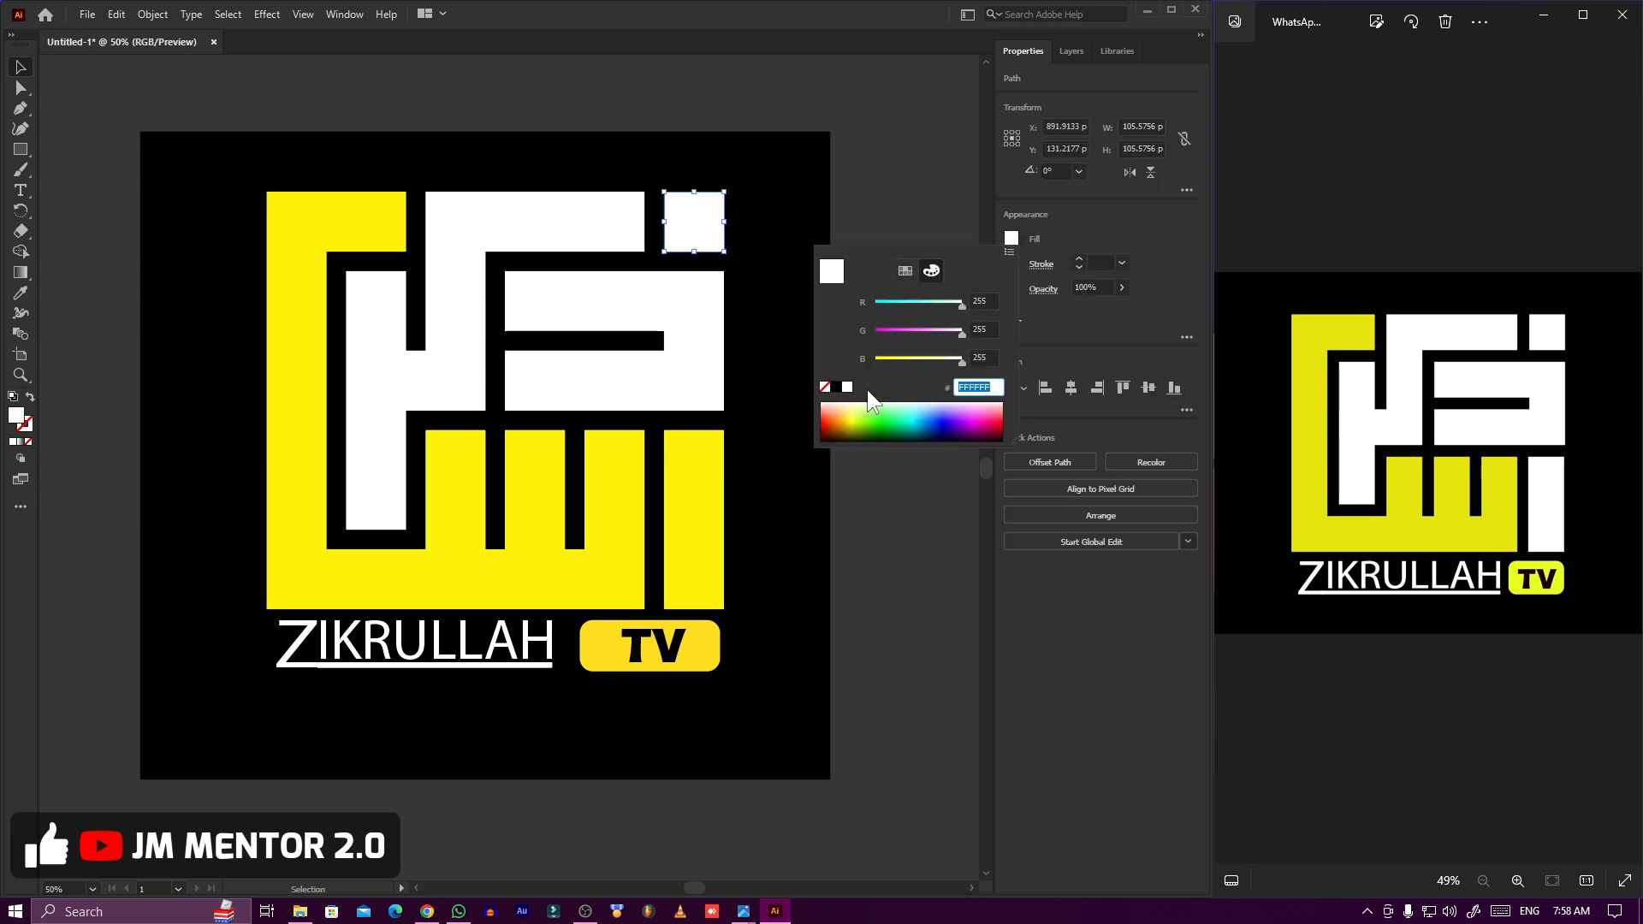
left_click(905, 271)
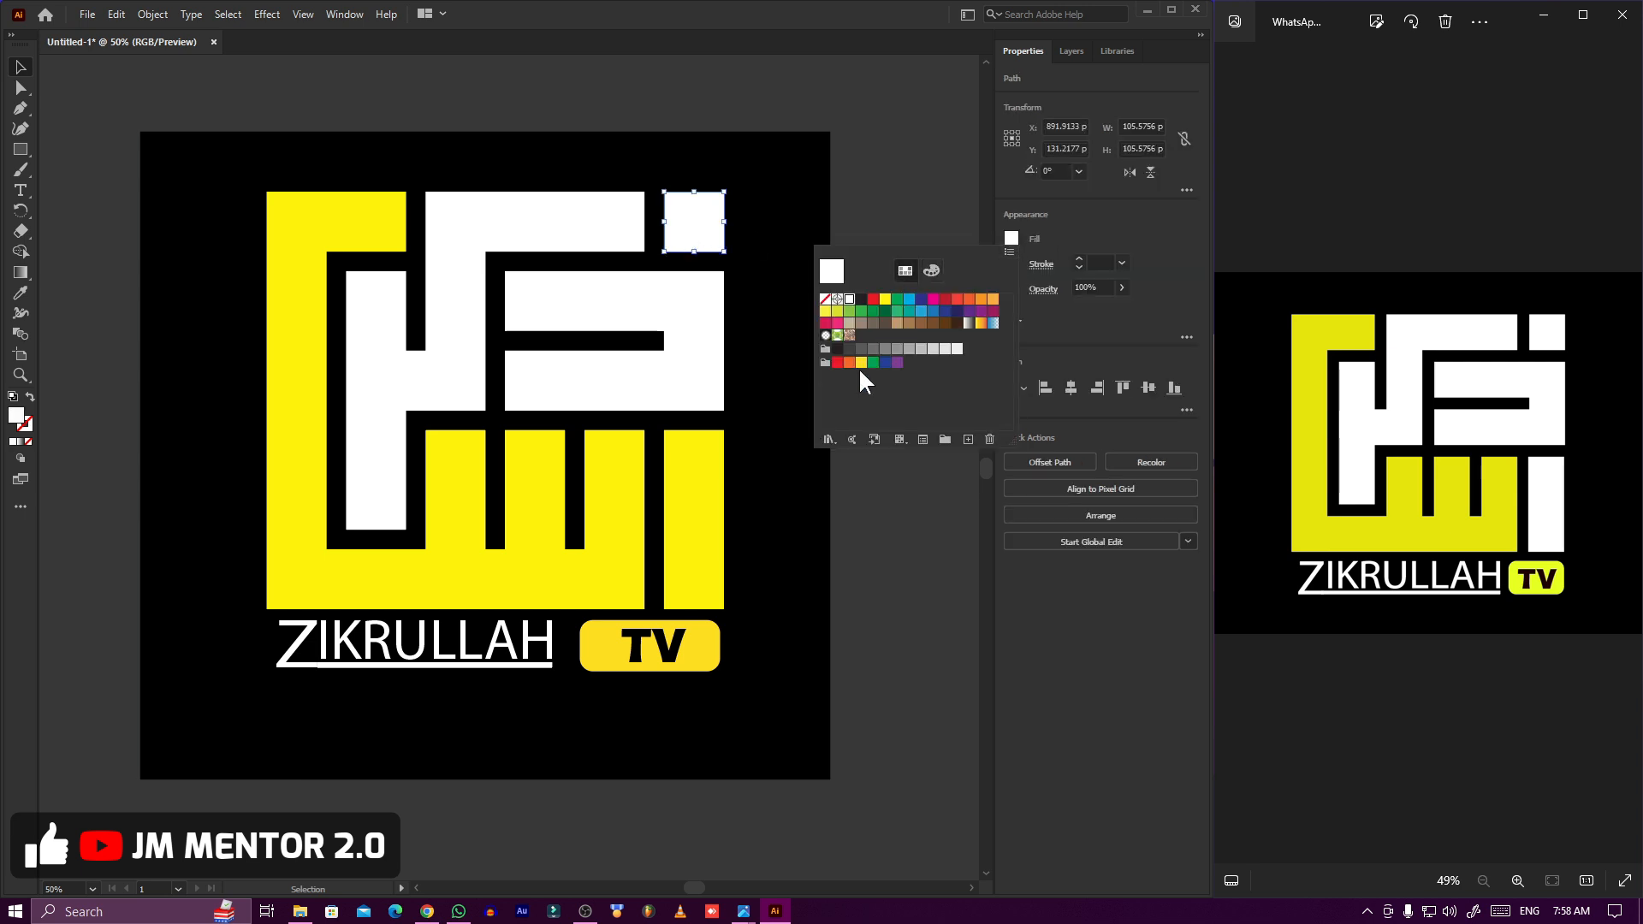
left_click(860, 363)
left_click(17, 71)
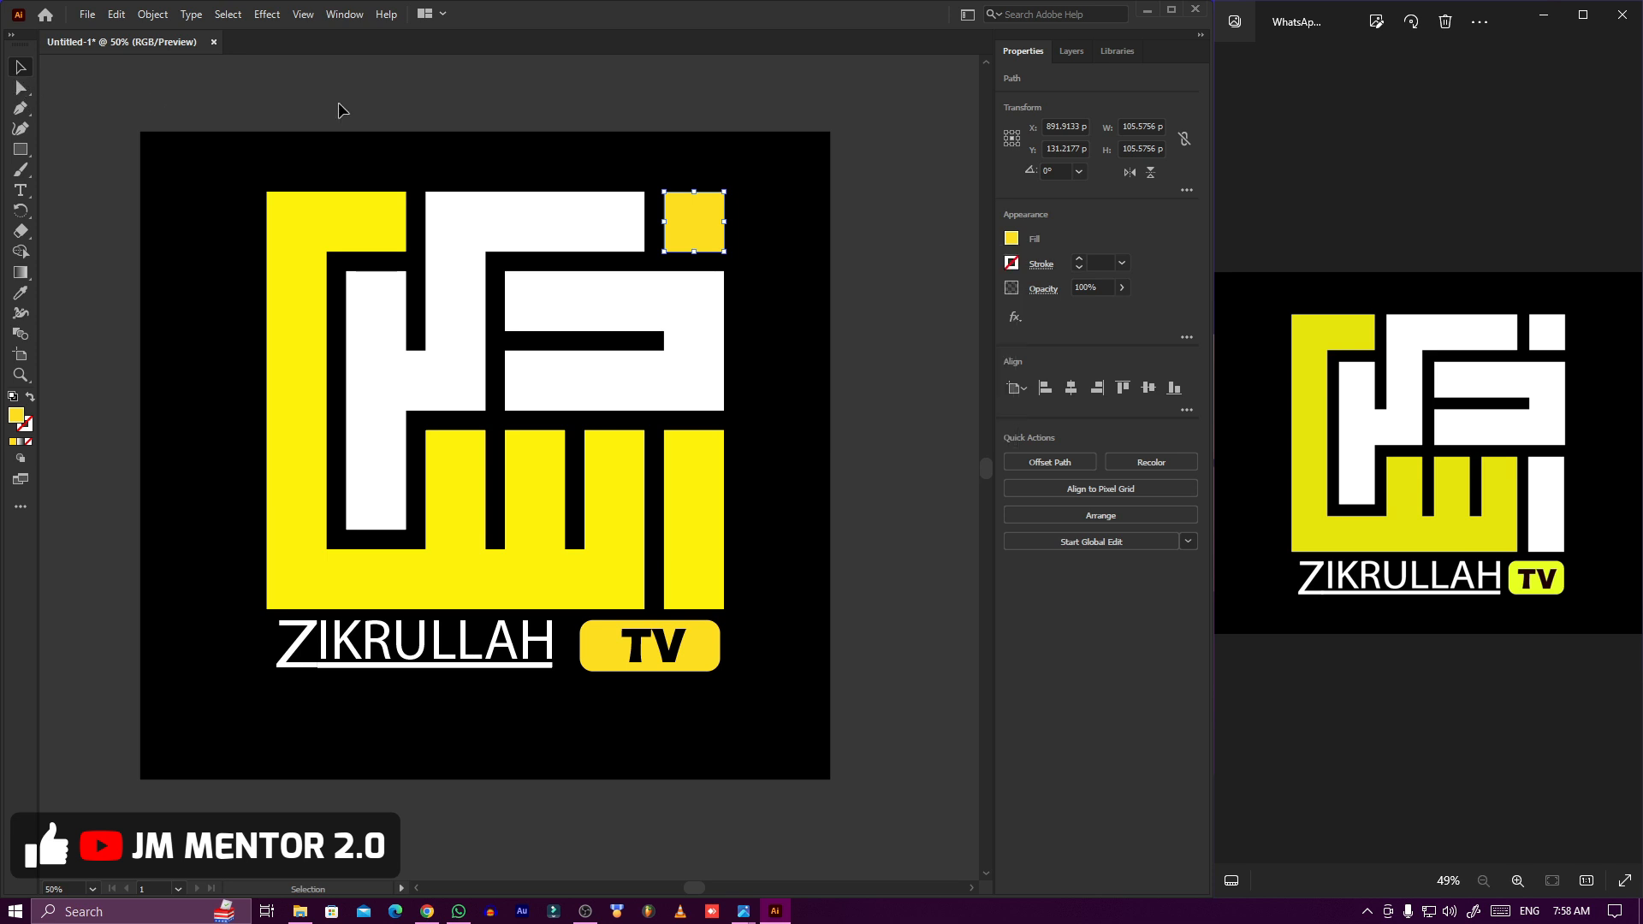
left_click(338, 101)
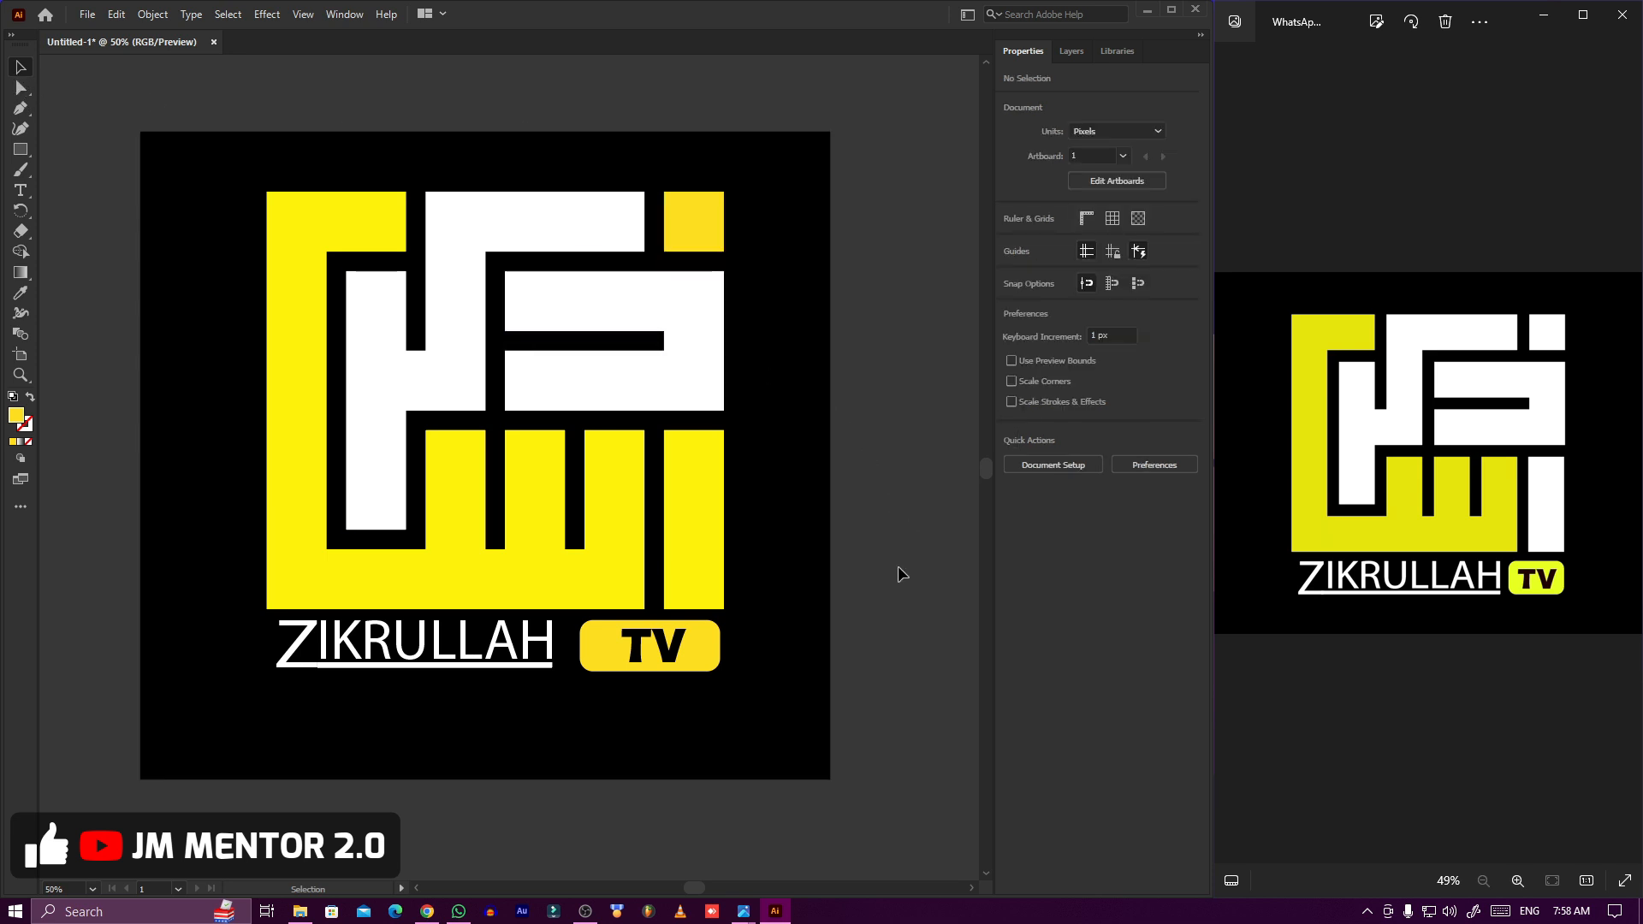